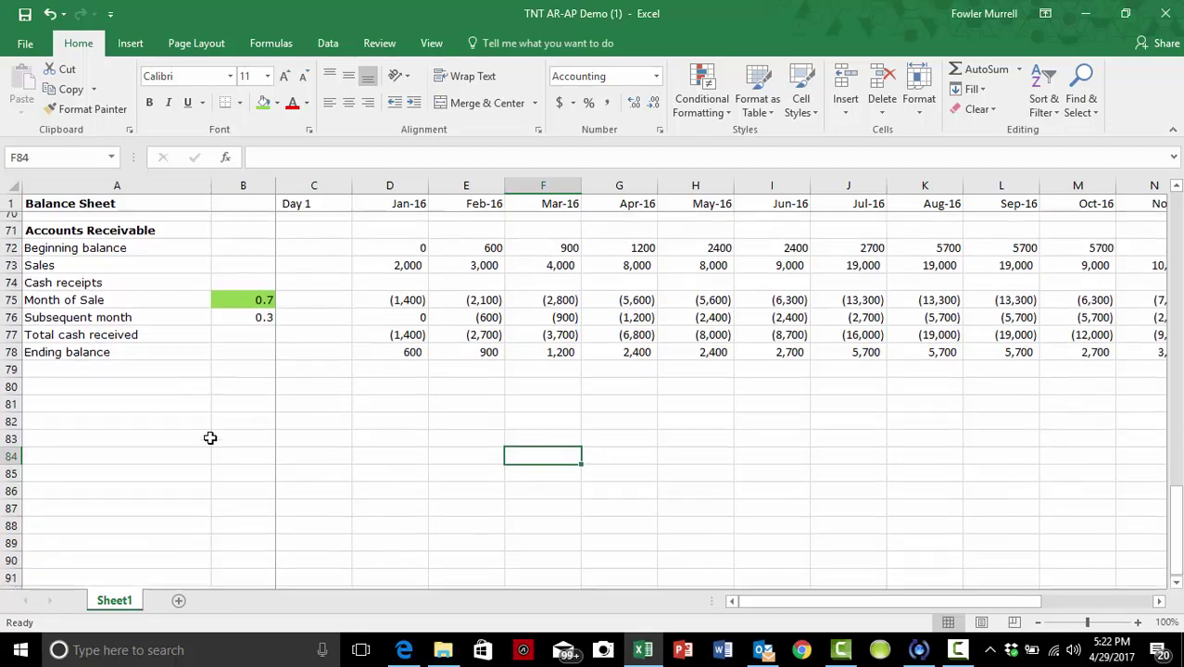
scroll(210, 439, "up", 4)
scroll(210, 439, "down", 2)
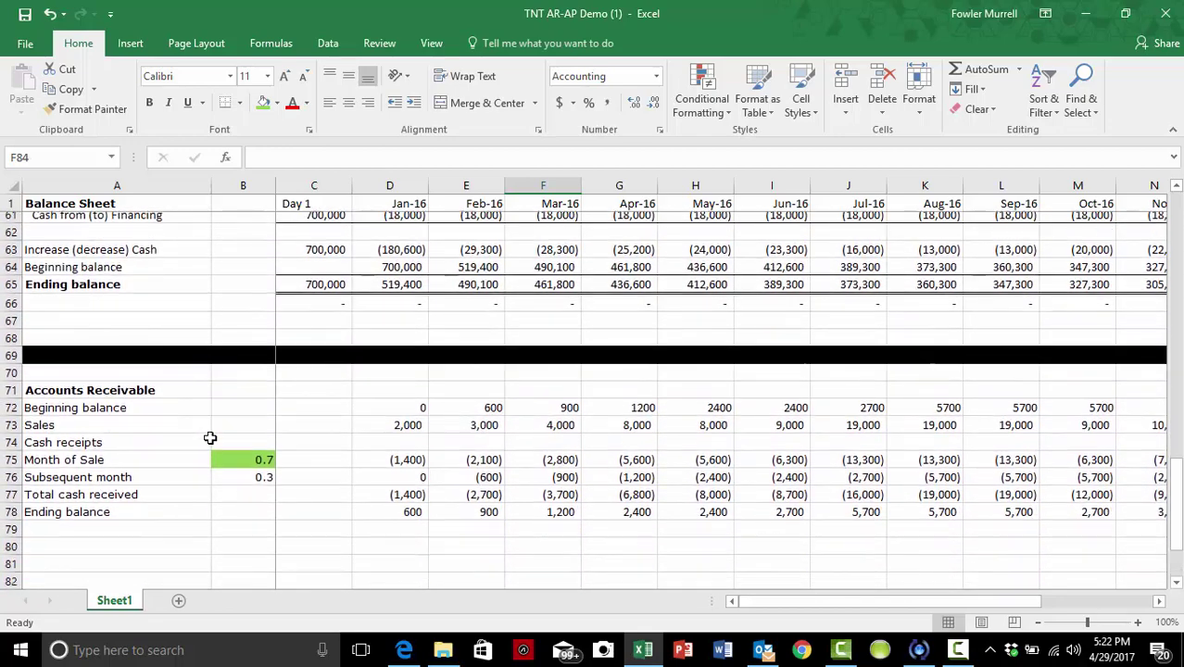
scroll(211, 438, "down", 1)
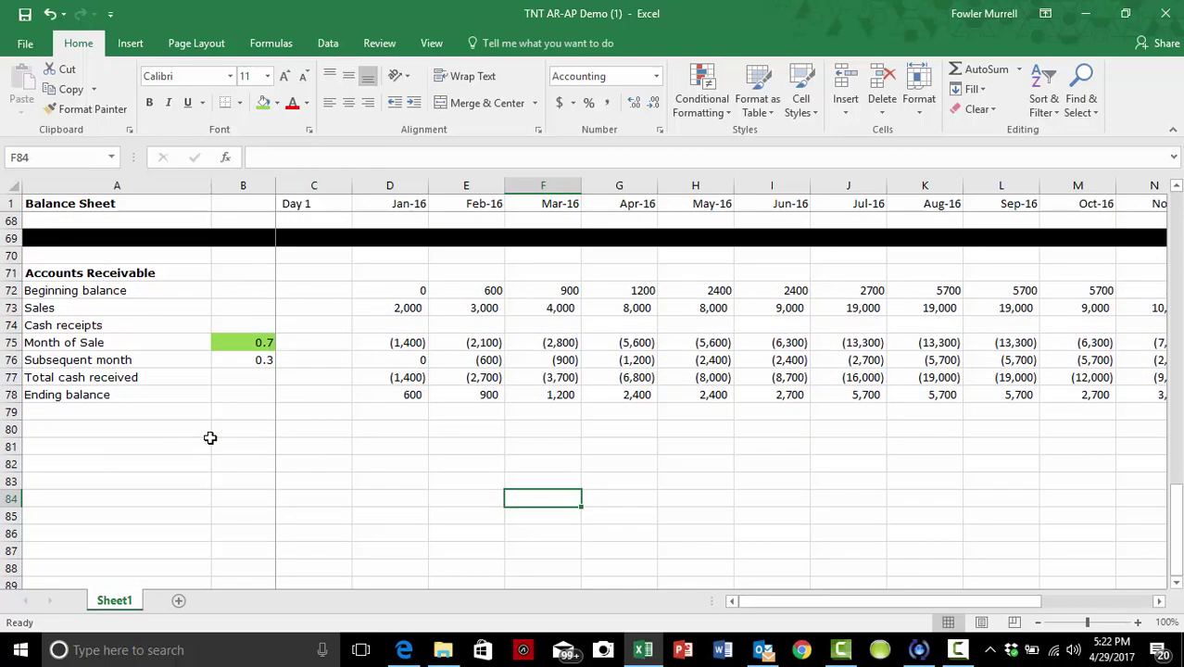
scroll(210, 438, "up", 1)
scroll(211, 438, "up", 1)
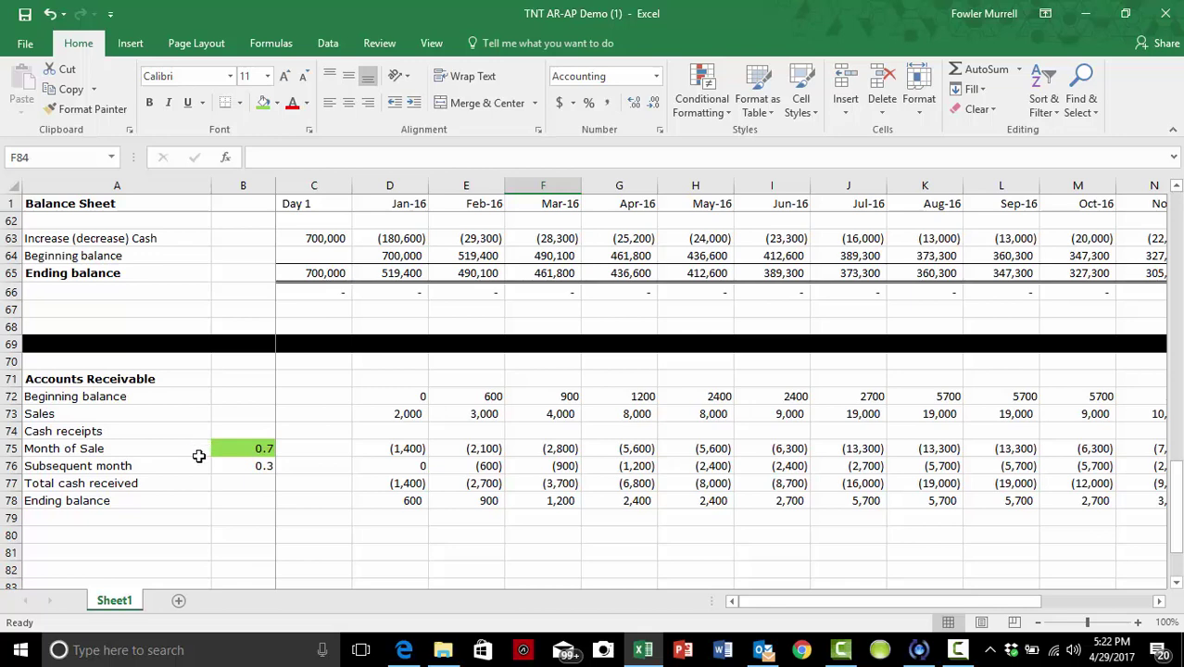
scroll(199, 456, "down", 1)
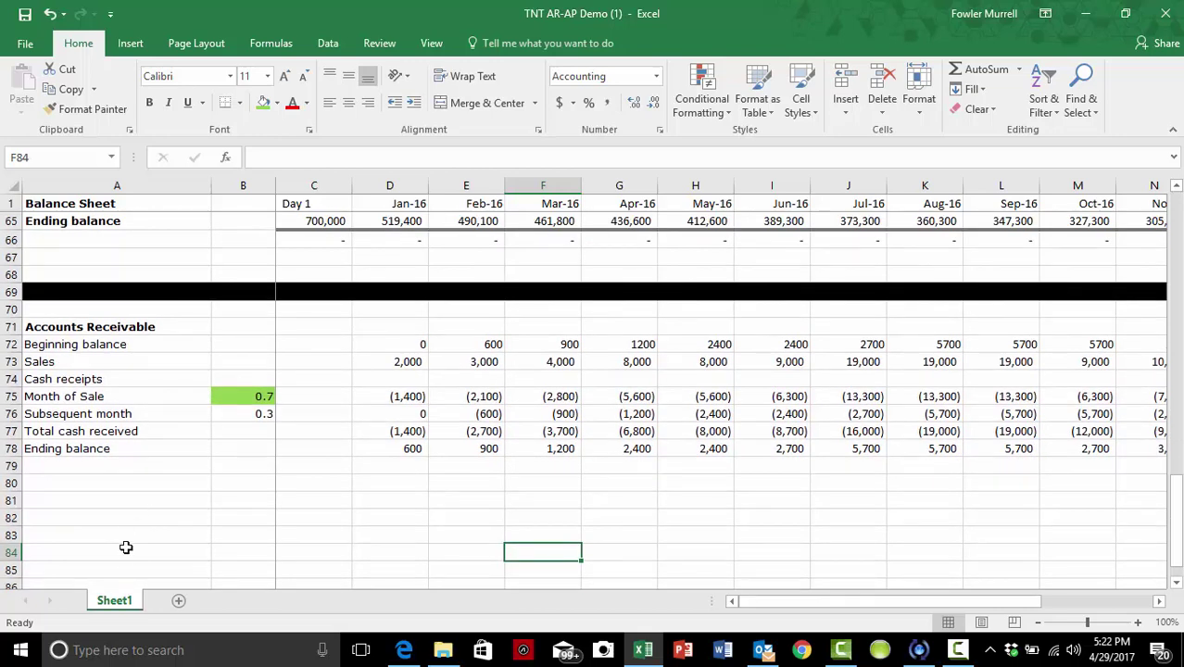
scroll(215, 432, "up", 1)
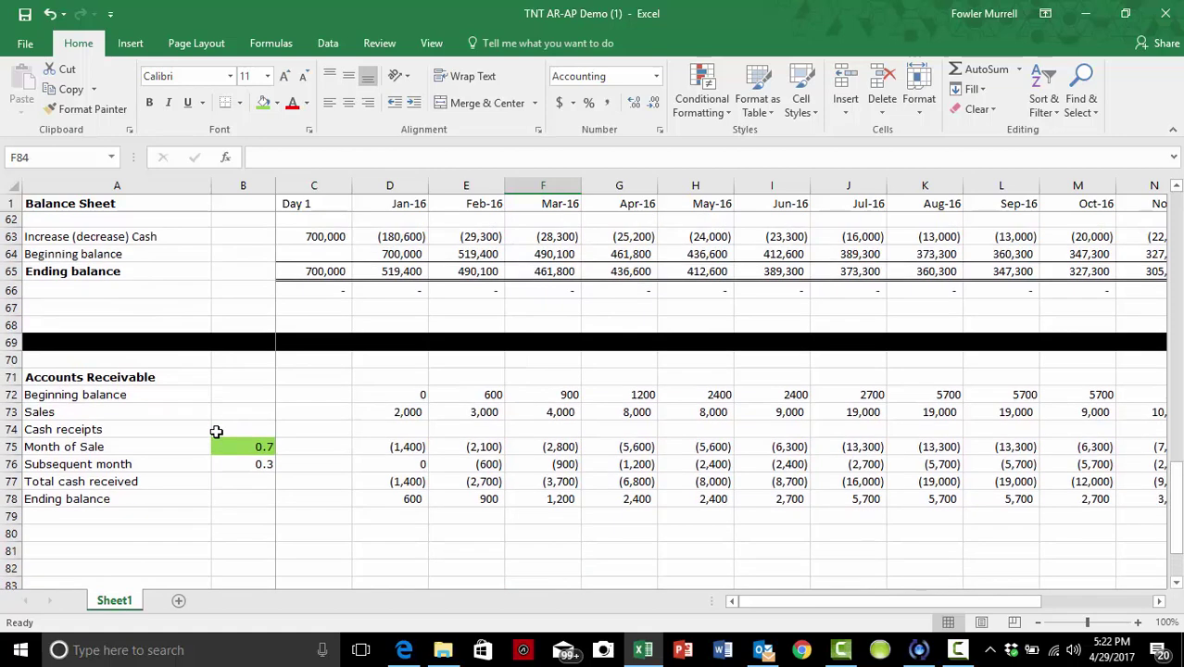
- Rename the Sheet1 worksheet as AR
double_click(122, 597)
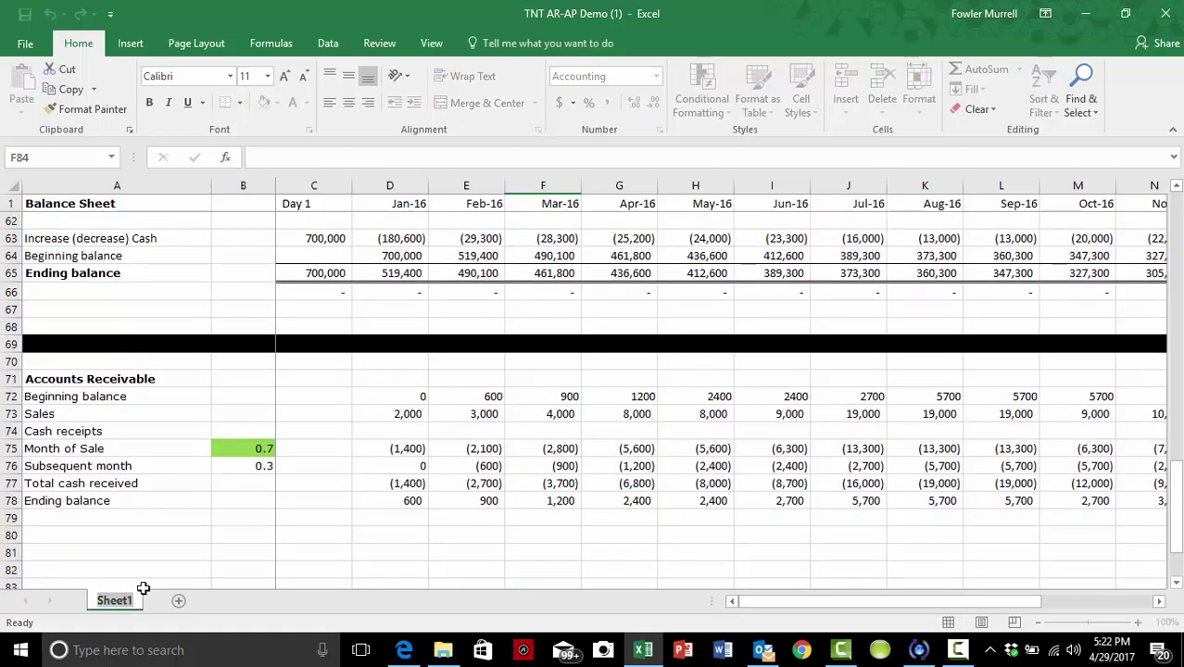
type("AR")
left_click(243, 551)
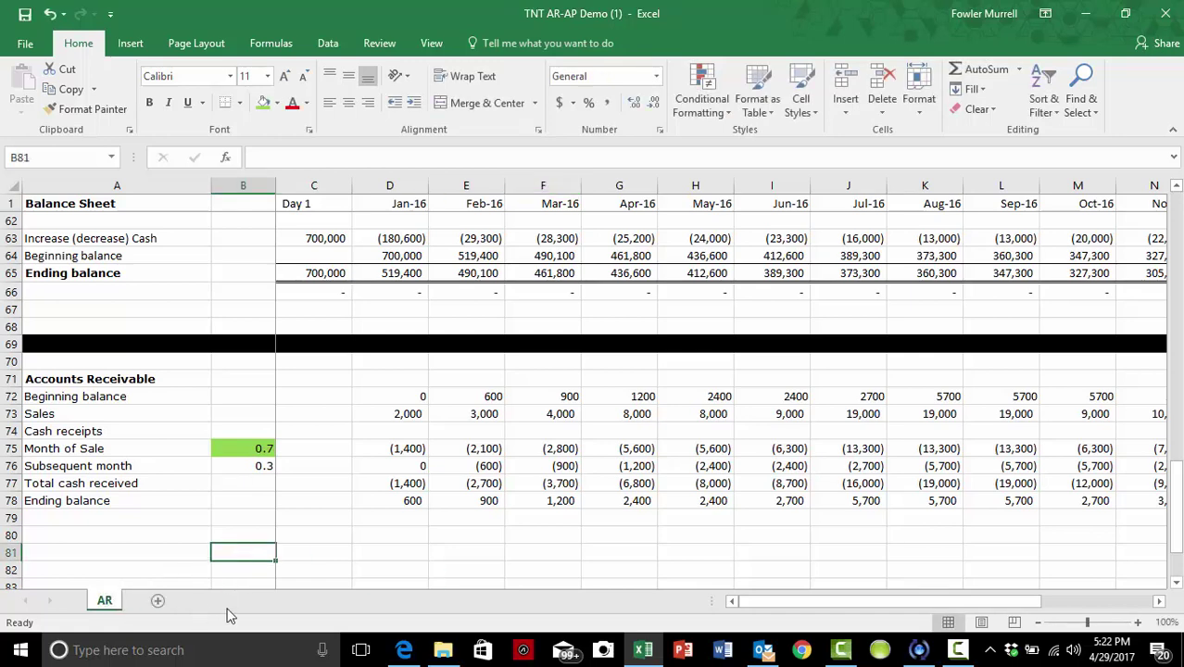
- Add a new worksheet and copy the entire contents of the AR sheet into it
left_click(158, 602)
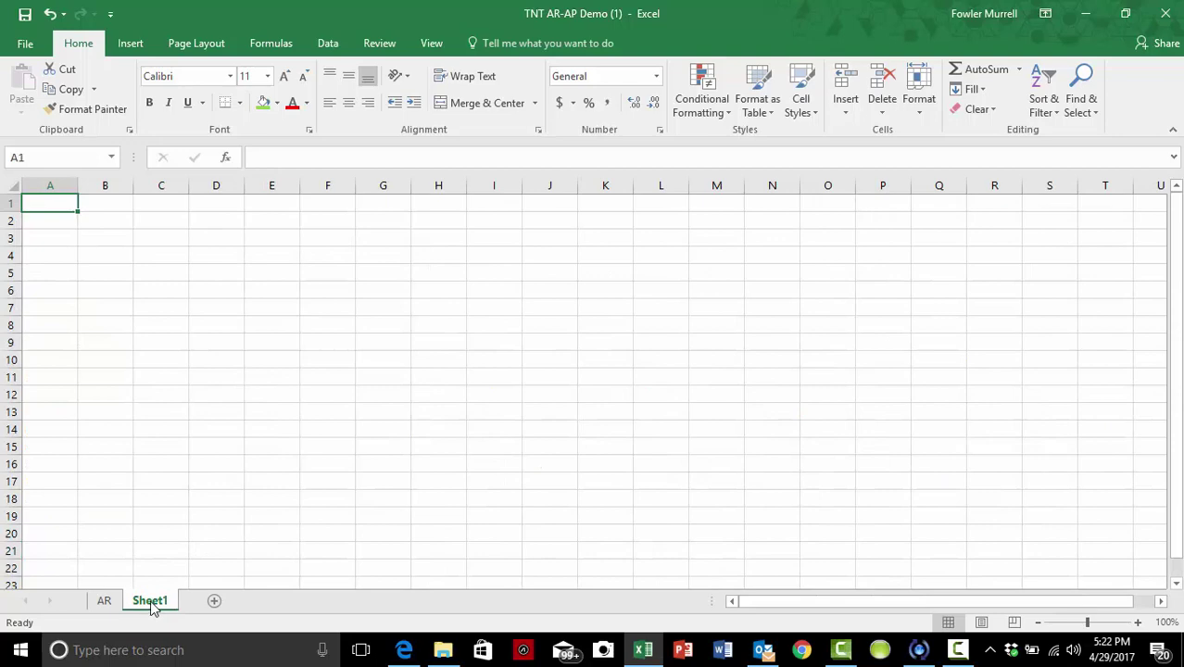
left_click(108, 601)
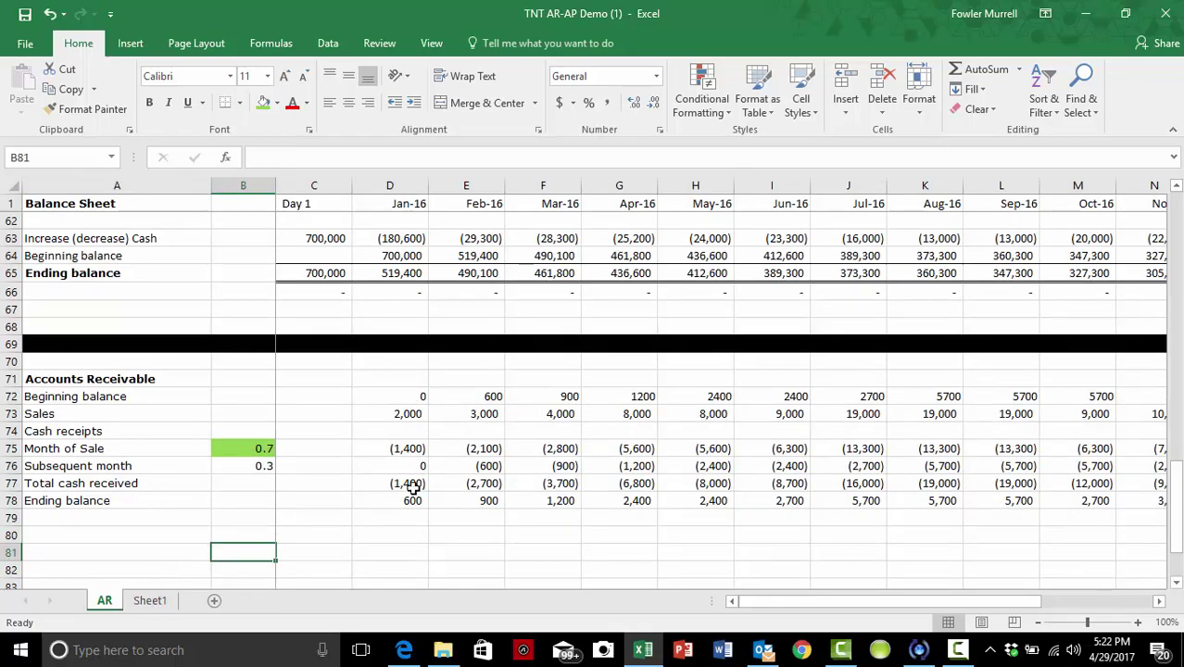
scroll(413, 486, "up", 20)
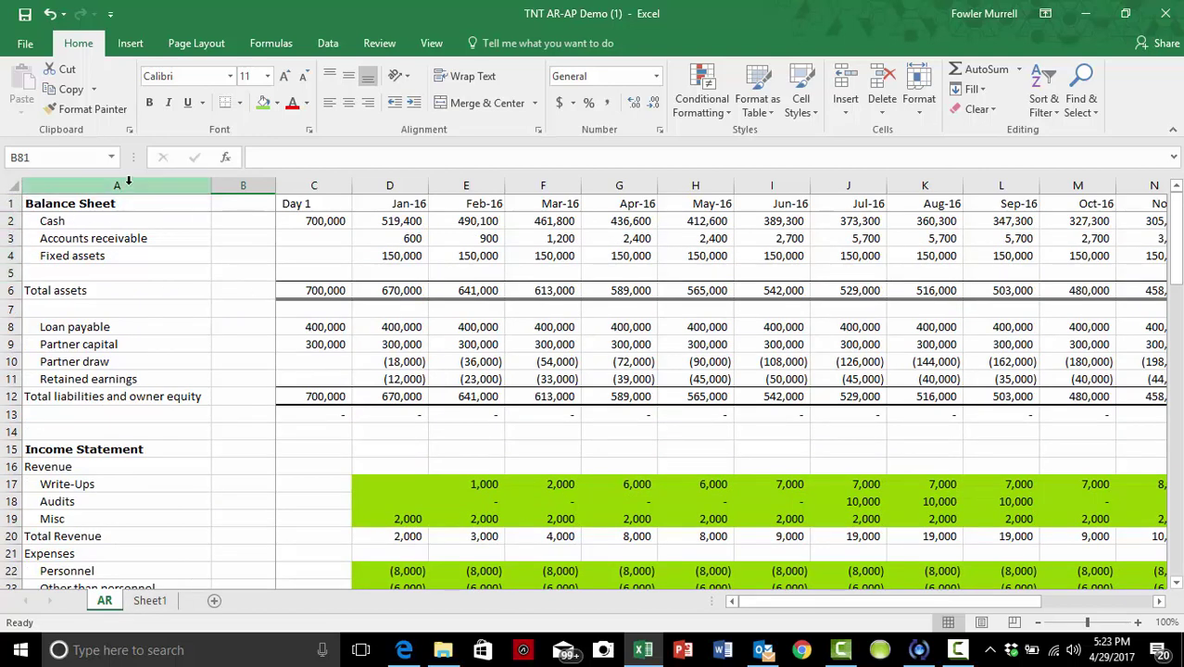
left_click(7, 188)
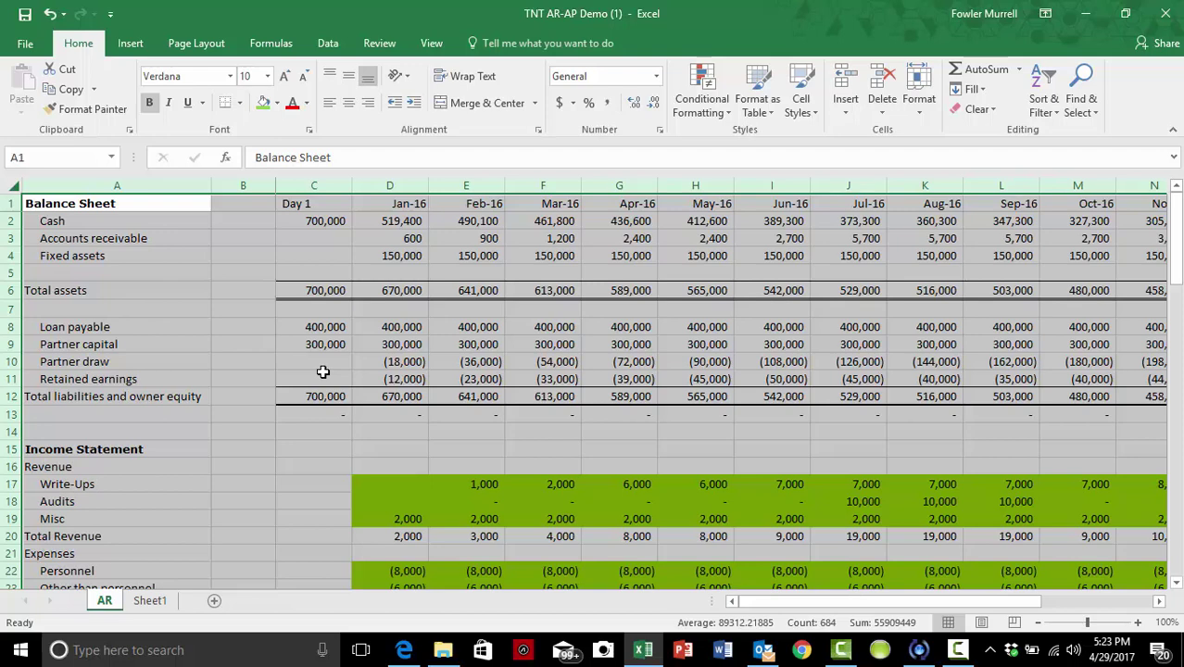
key("ctrl+c")
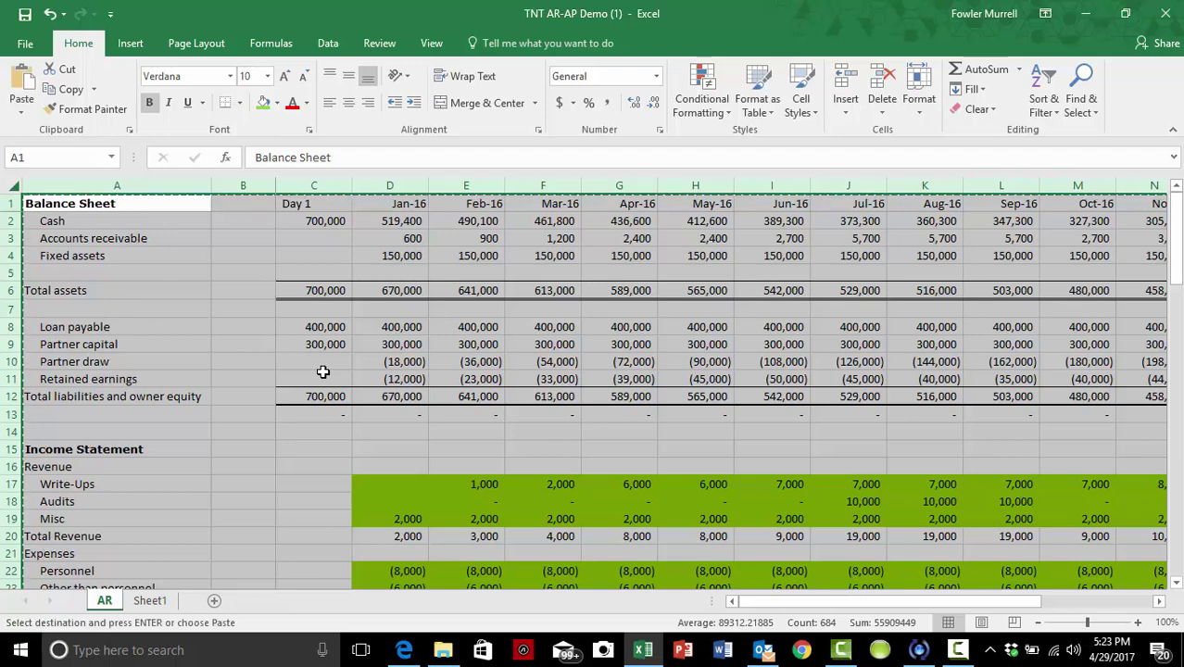
left_click(154, 602)
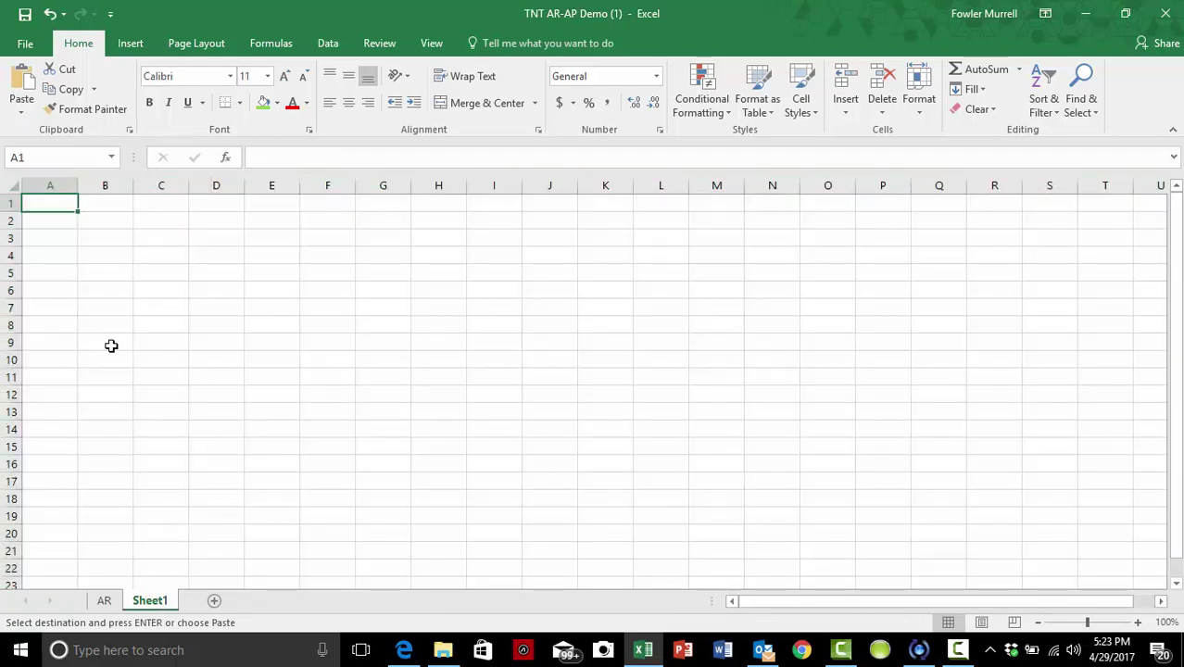
left_click(12, 184)
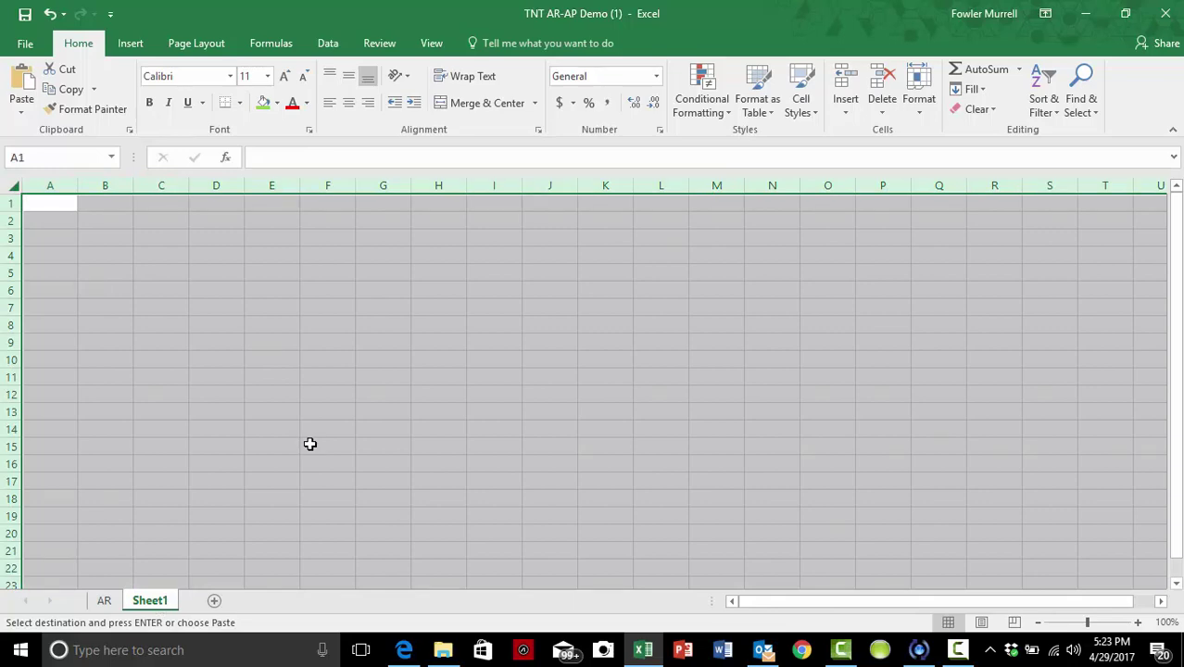
key("ctrl+v")
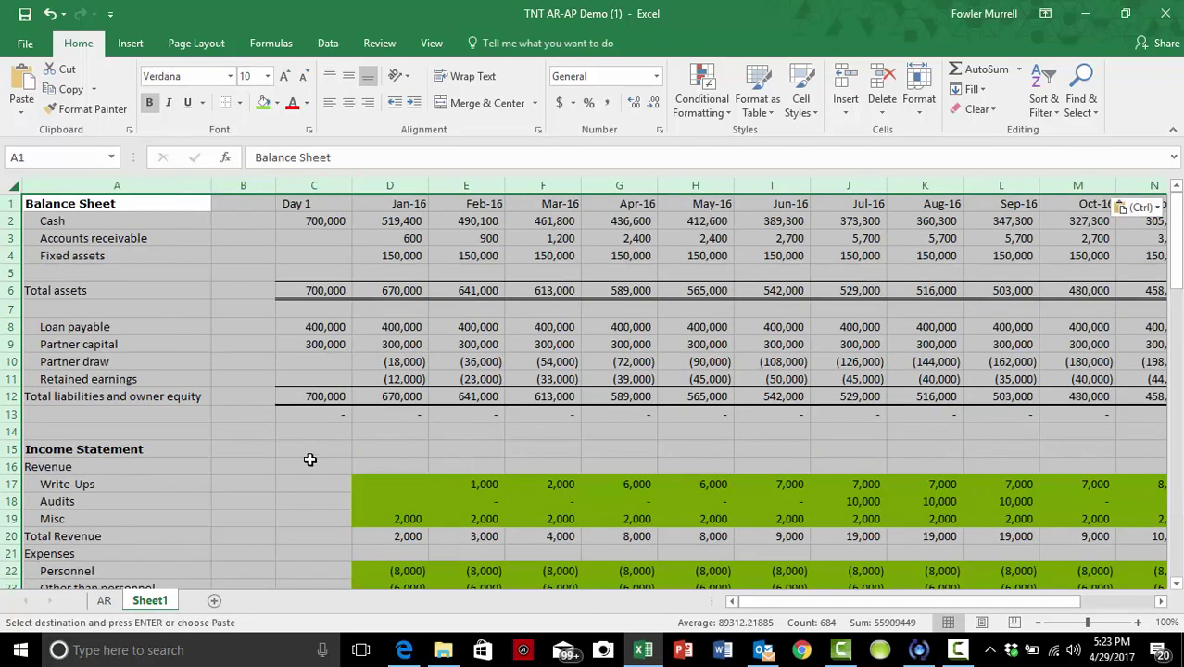
left_click(285, 522)
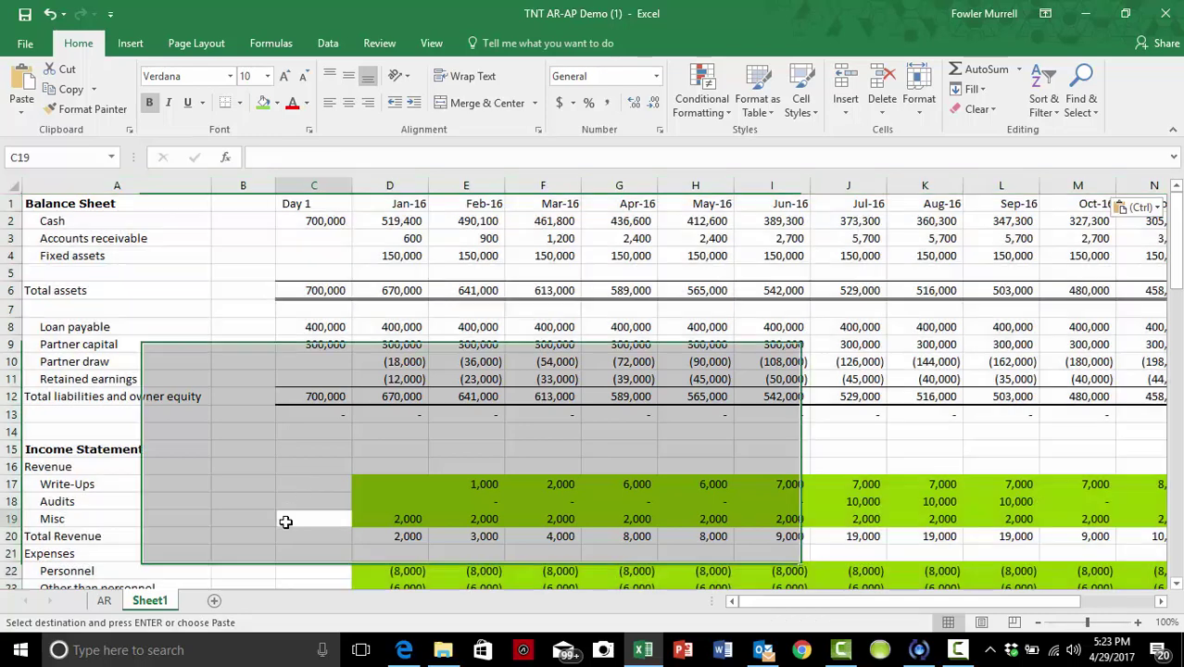
left_click(110, 601)
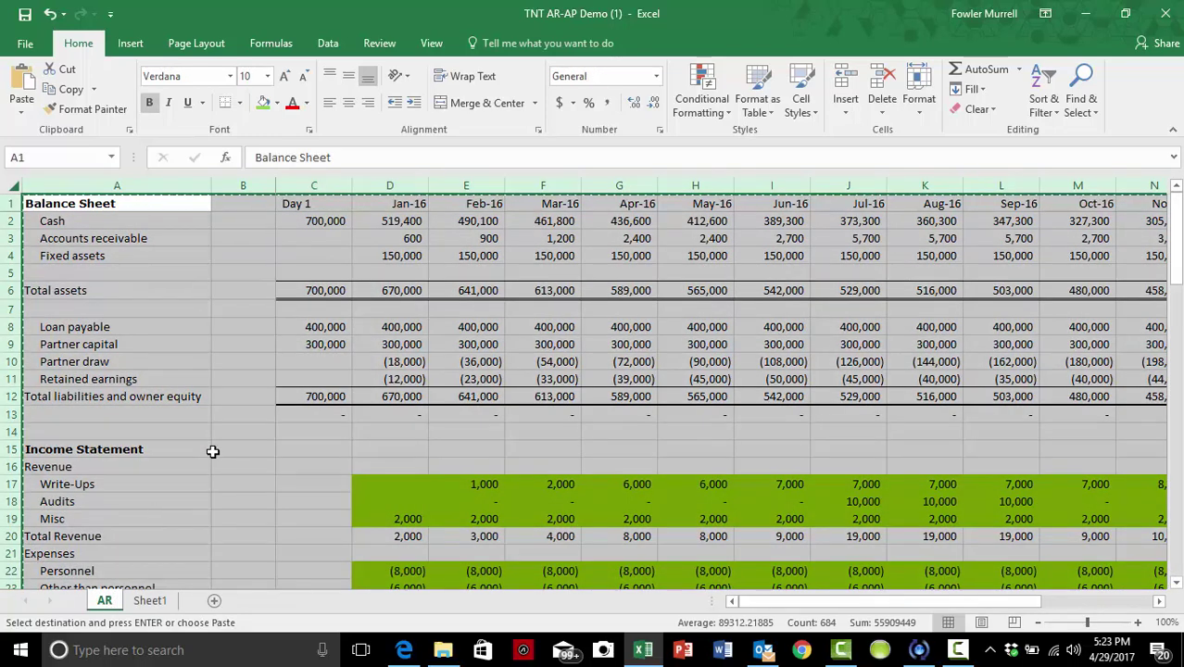
key("Escape")
left_click(248, 399)
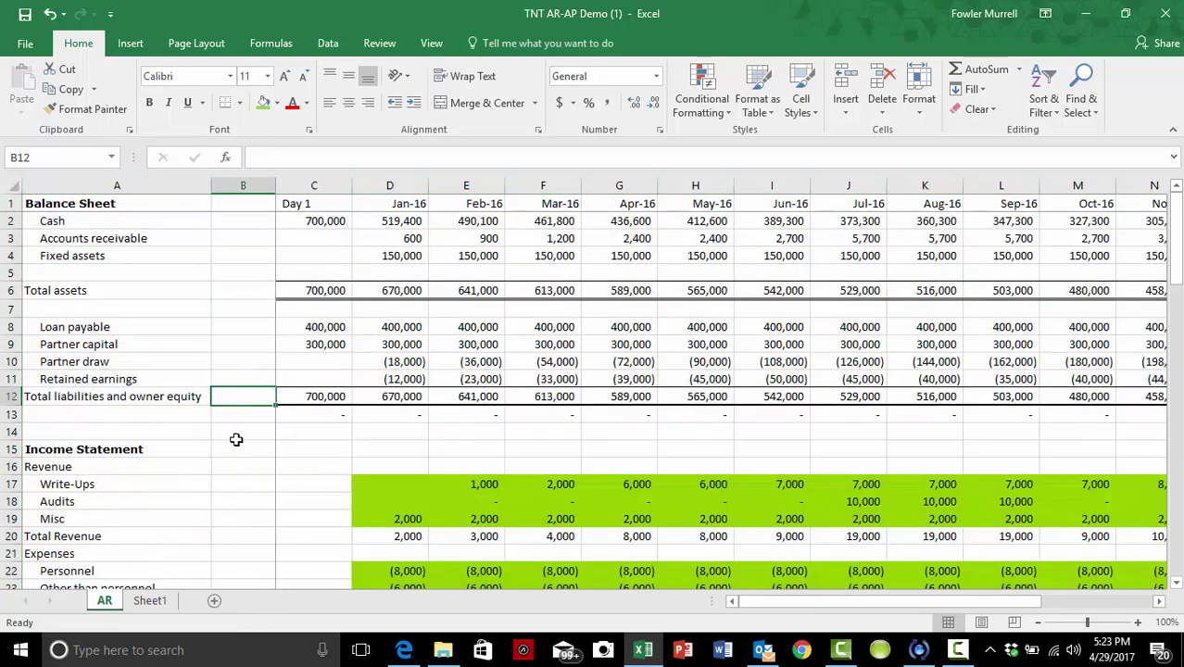
- Compare the AR sheet with its copy on Sheet1, down to the Accounts Receivable schedule
left_click(151, 603)
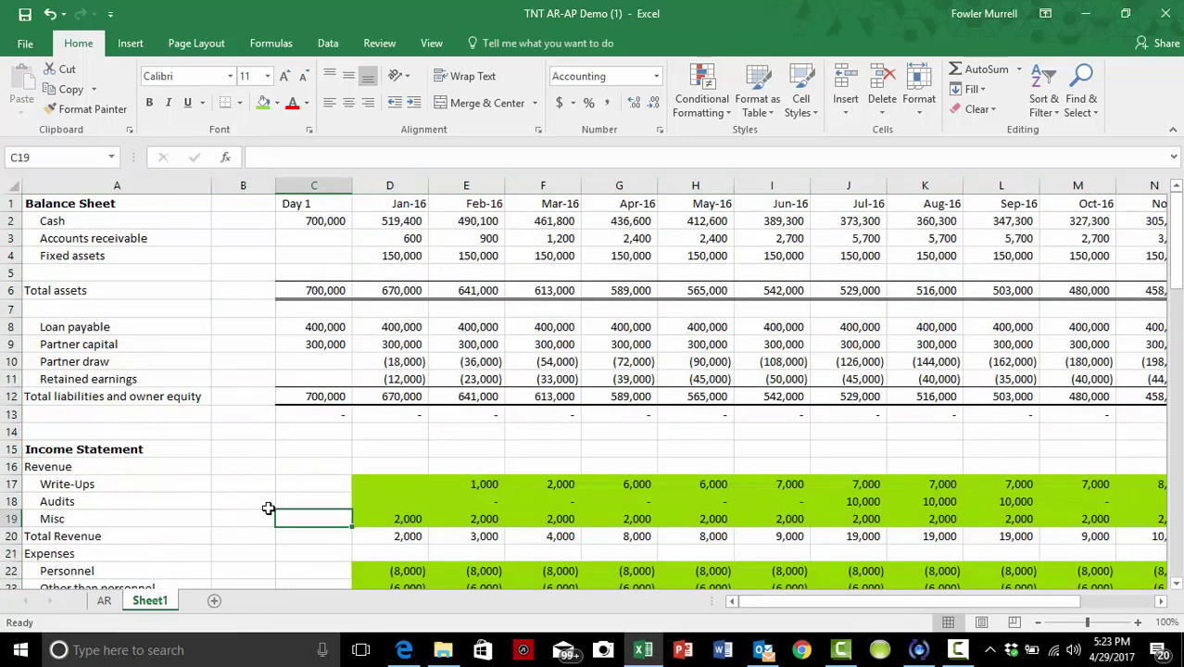
left_click(104, 603)
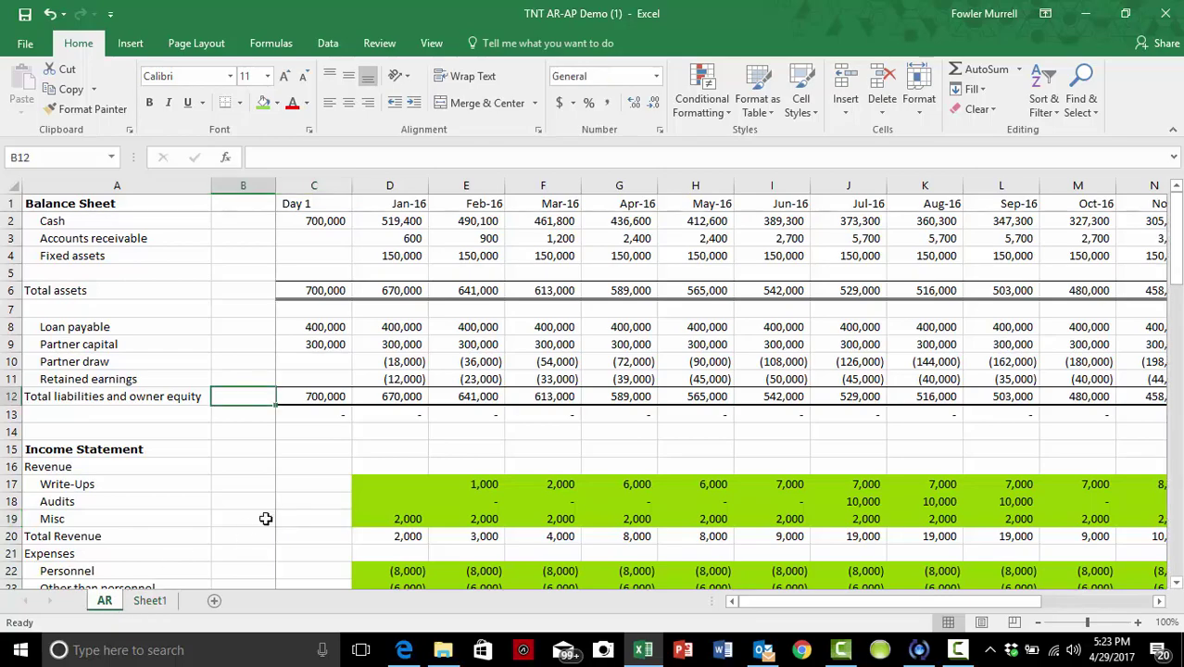
scroll(275, 513, "down", 6)
scroll(274, 514, "down", 11)
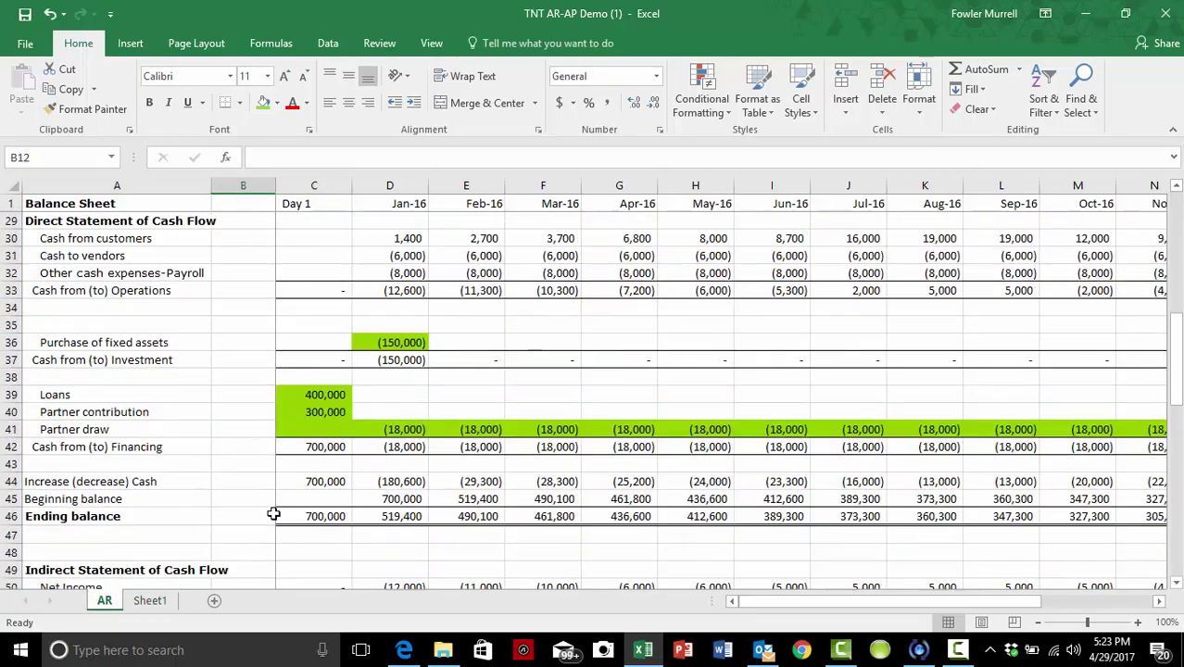
scroll(274, 514, "down", 4)
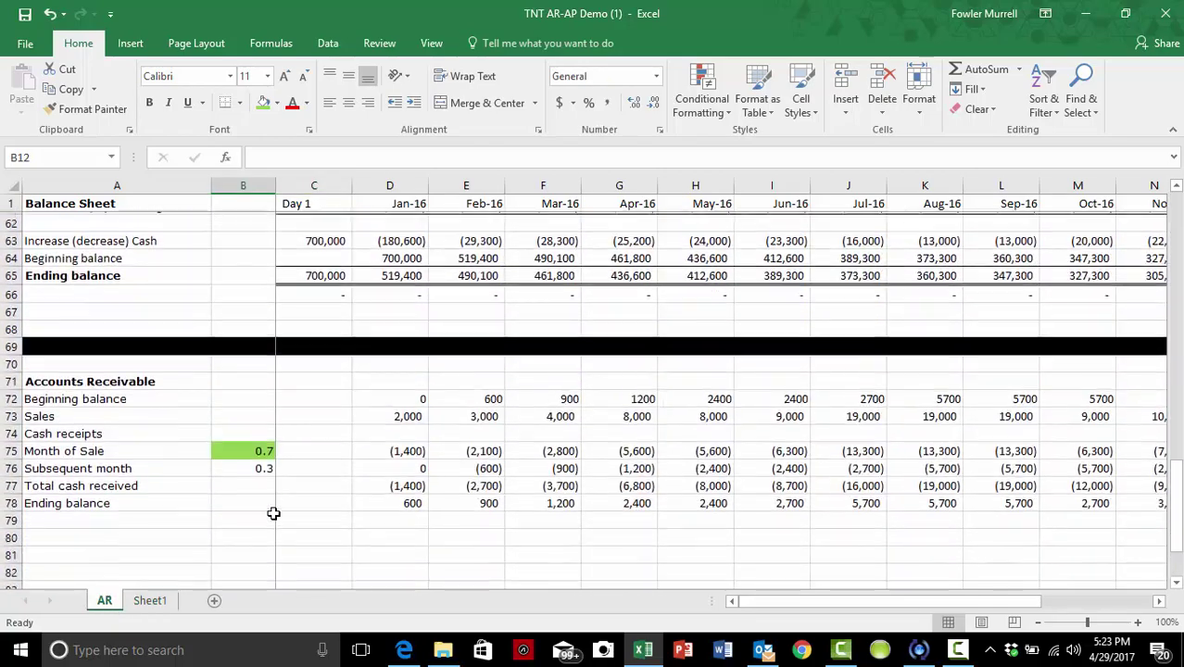
left_click(146, 602)
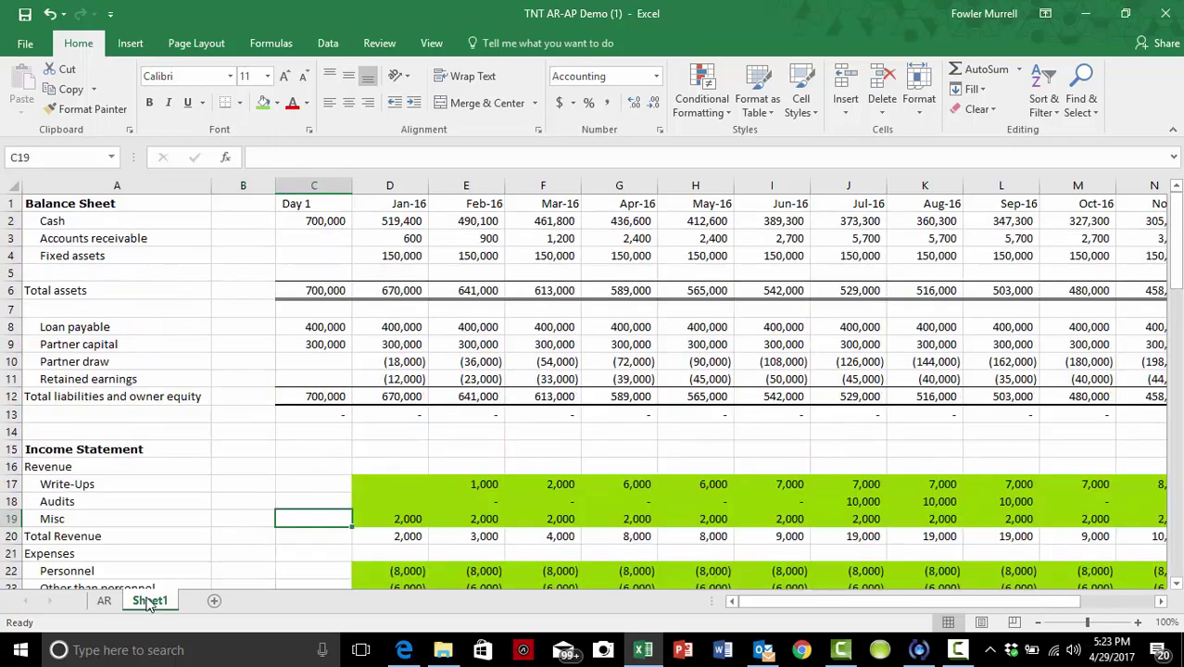
scroll(320, 516, "down", 6)
scroll(323, 515, "down", 13)
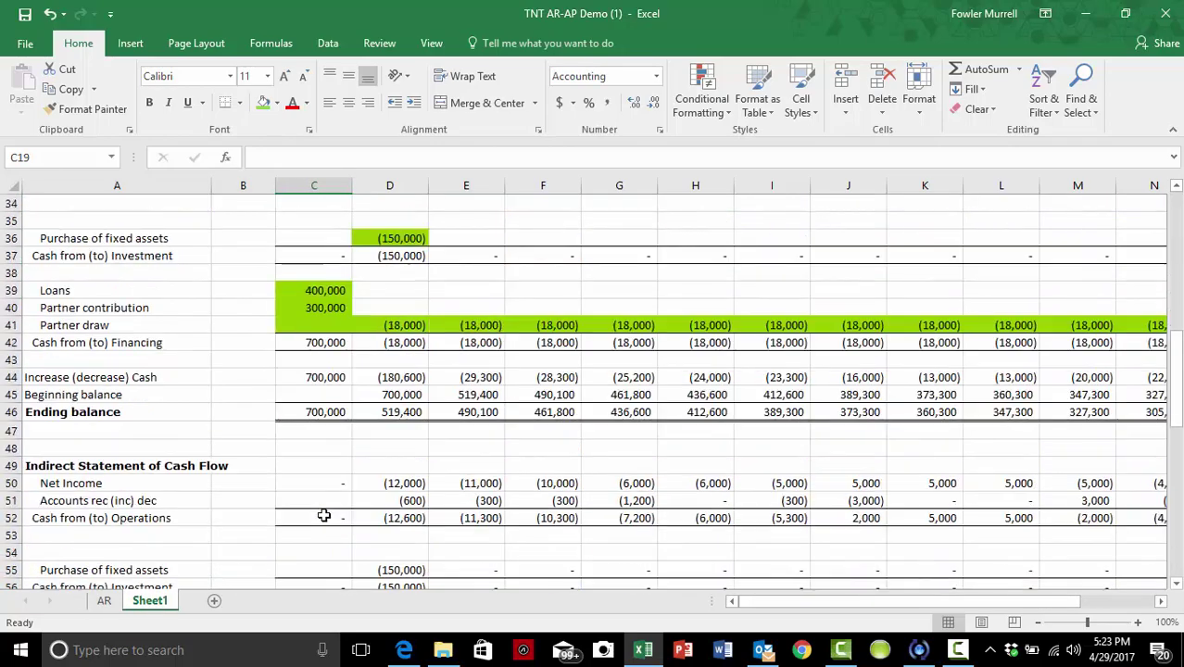
scroll(323, 515, "down", 2)
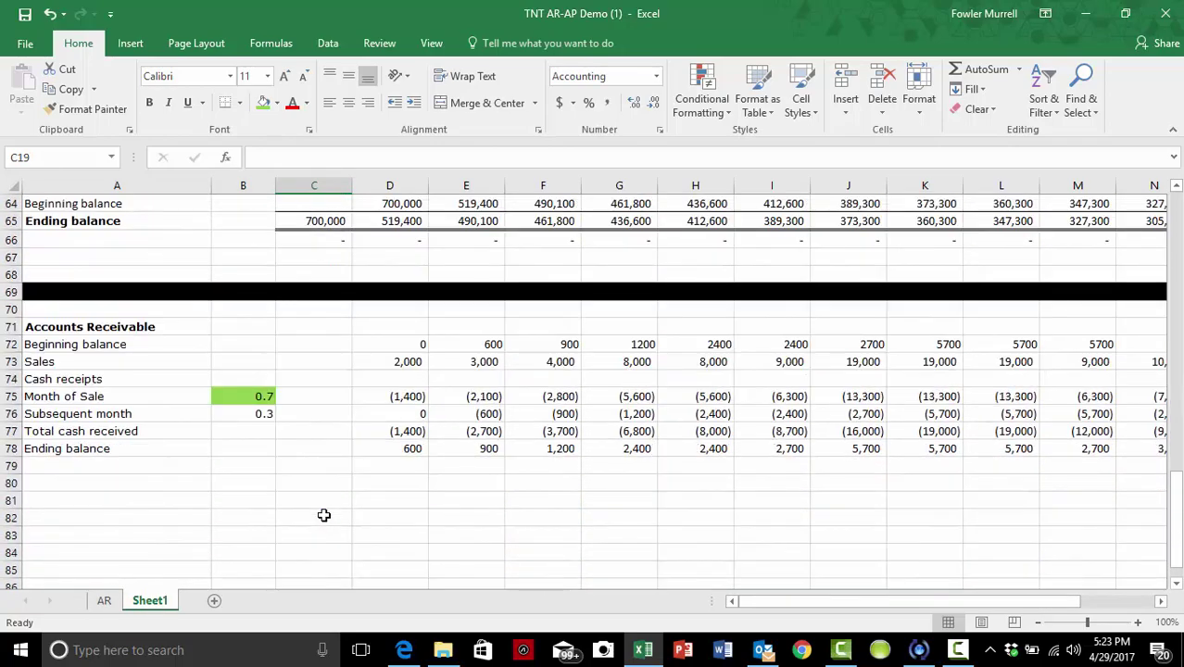
scroll(323, 515, "up", 3)
scroll(324, 515, "down", 2)
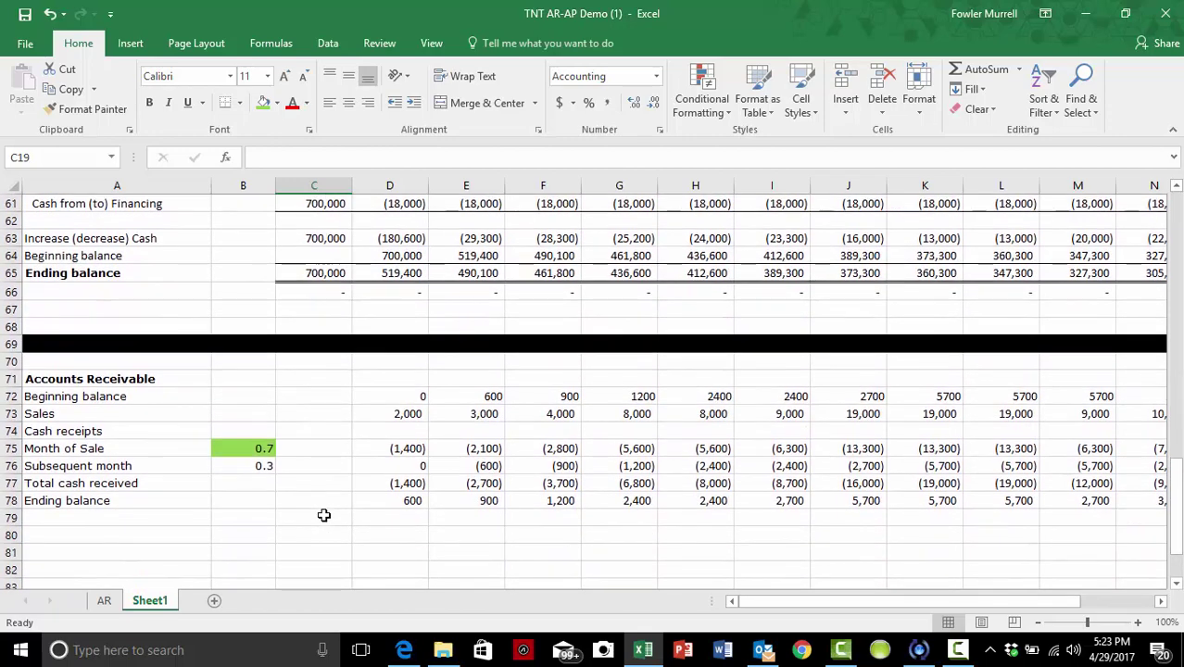
- Rename the copied worksheet as AP
double_click(151, 601)
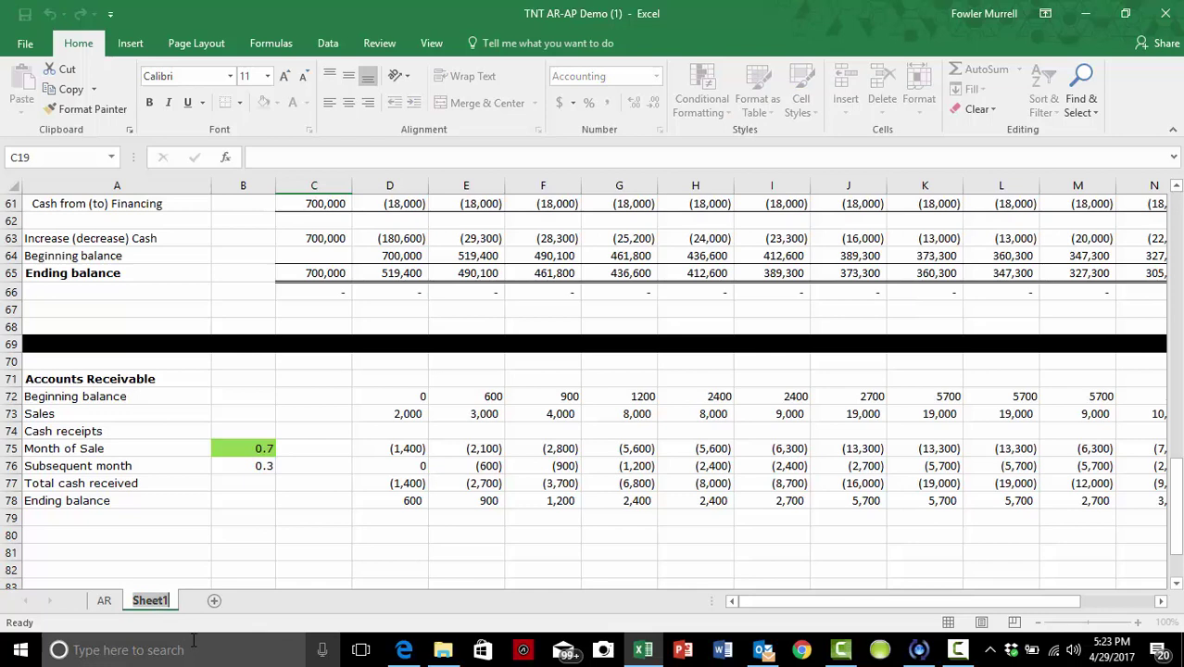
type("AP")
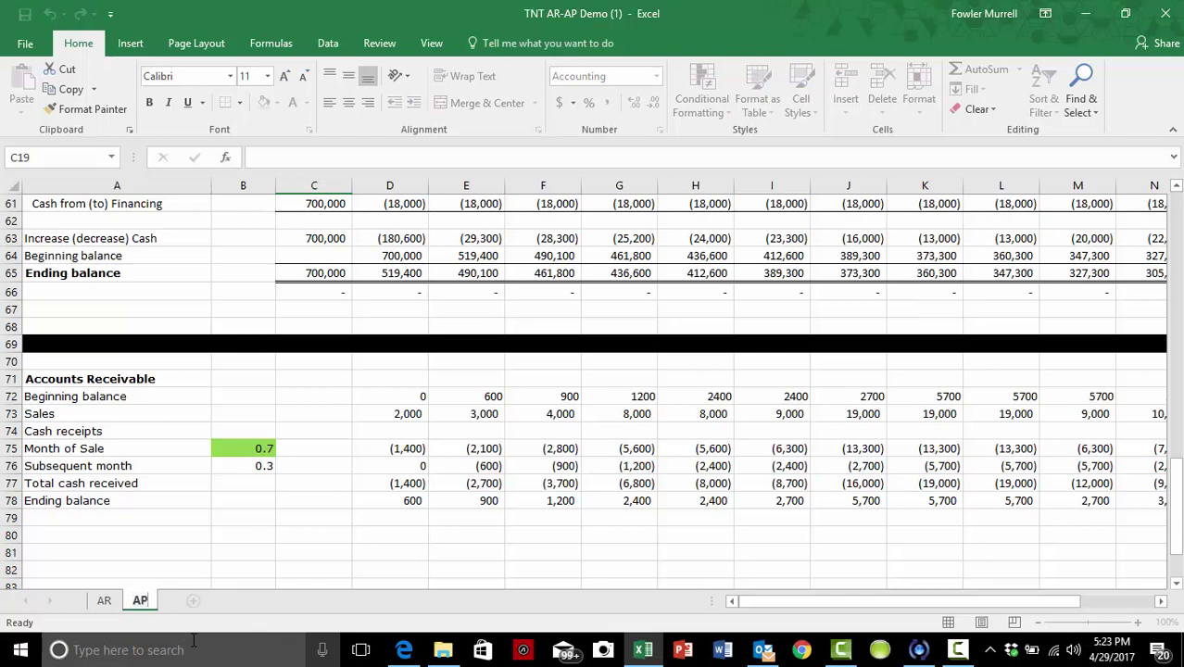
left_click(193, 648)
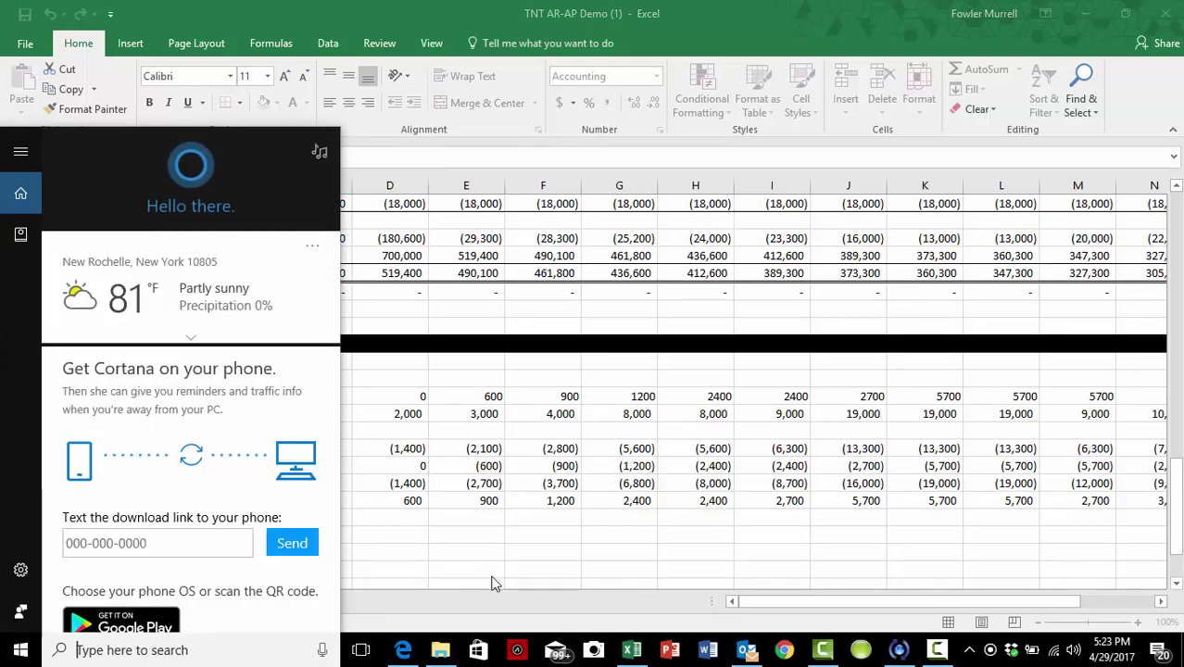
left_click(381, 593)
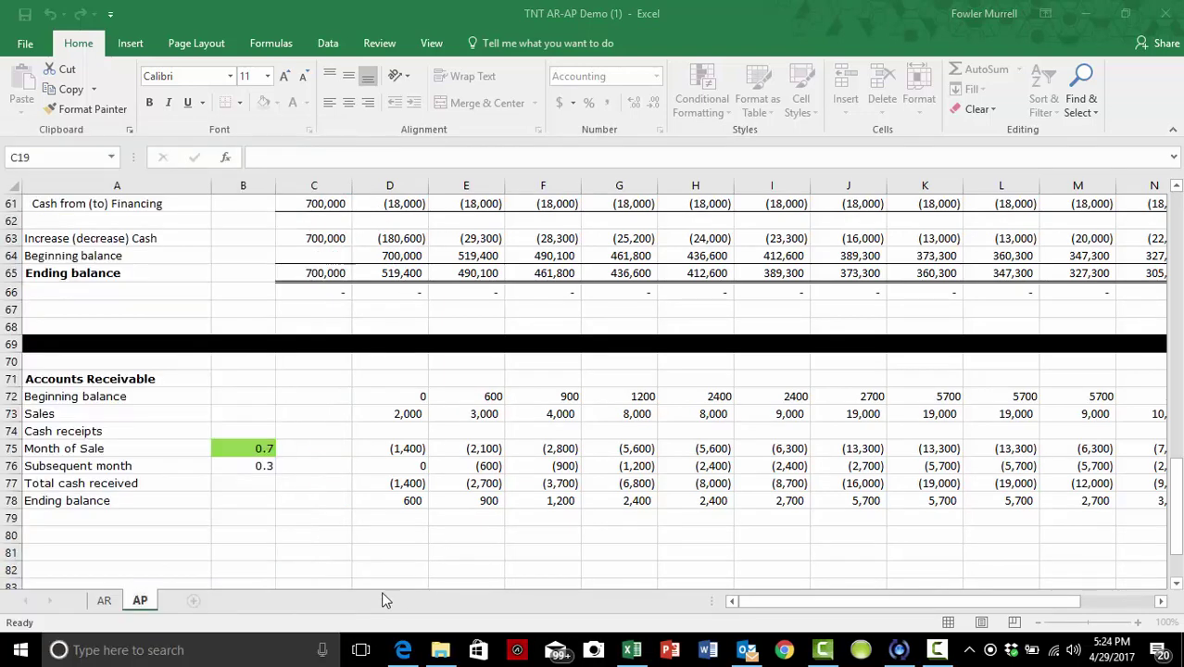
left_click(242, 529)
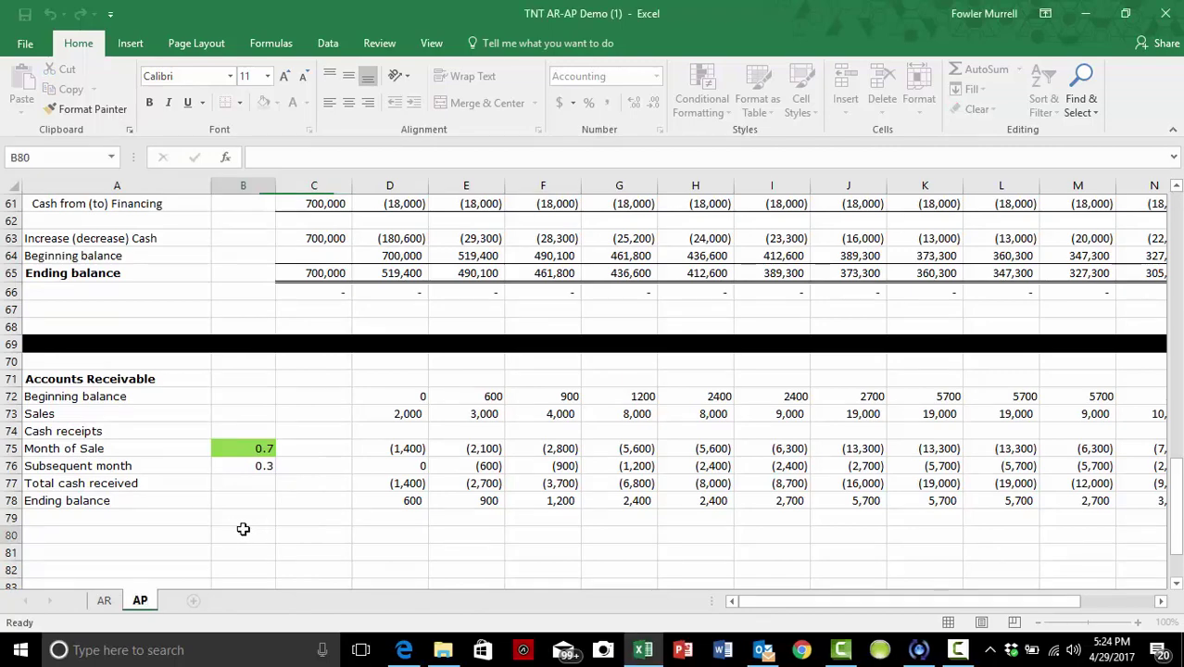
- Enter the heading Accounts Payable in cell A80, below the Accounts Receivable schedule
scroll(316, 550, "up", 1)
scroll(316, 551, "down", 1)
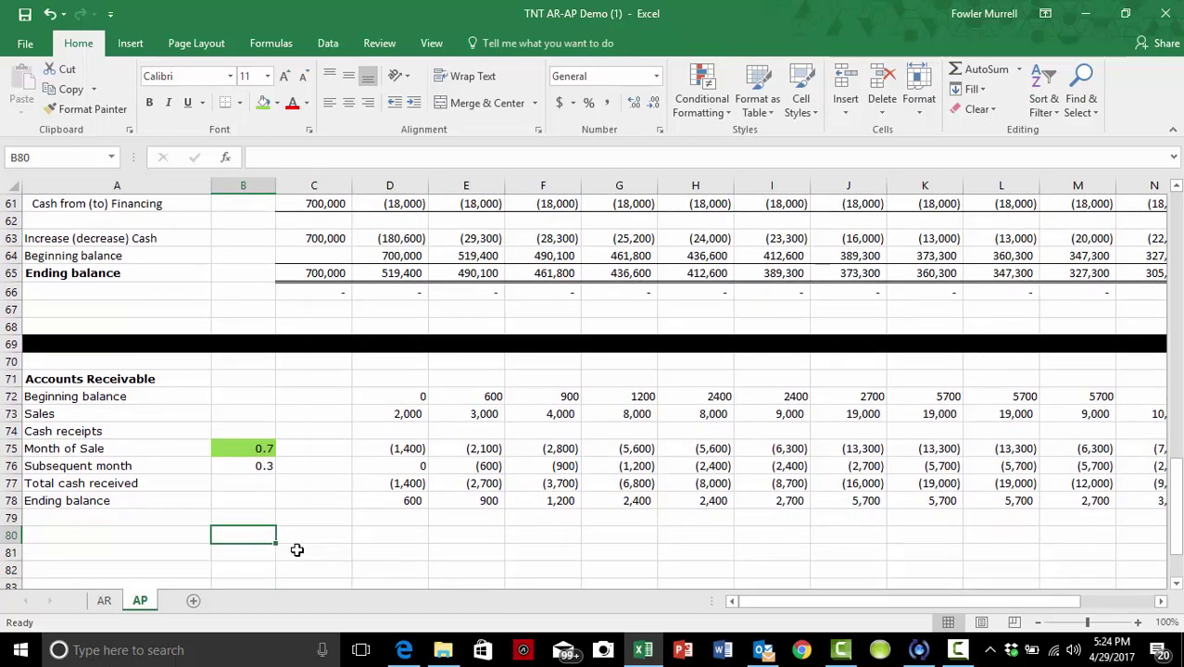
left_click(70, 538)
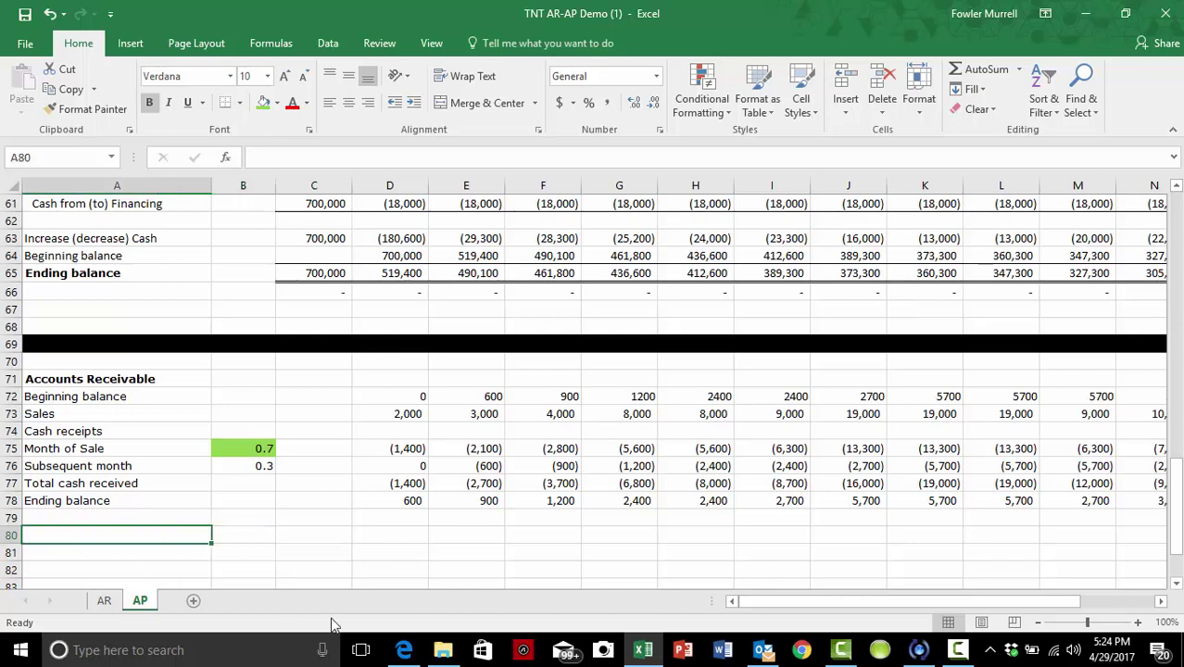
type("Acc")
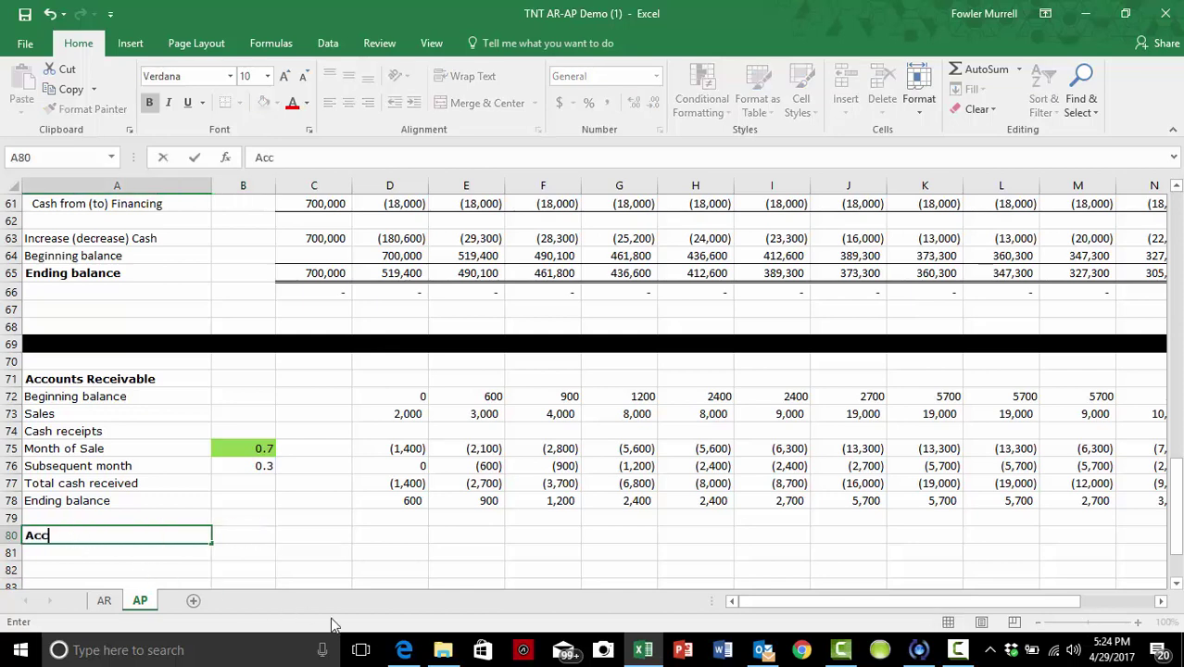
type("ounts Paya")
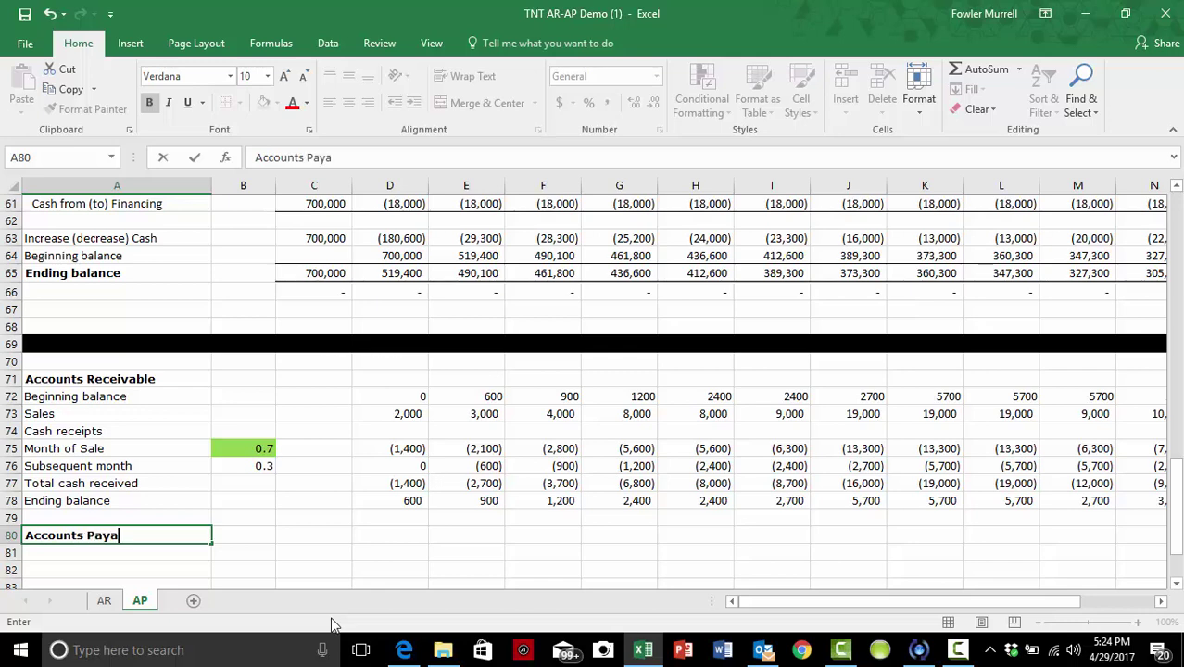
type("ble")
left_click(76, 533)
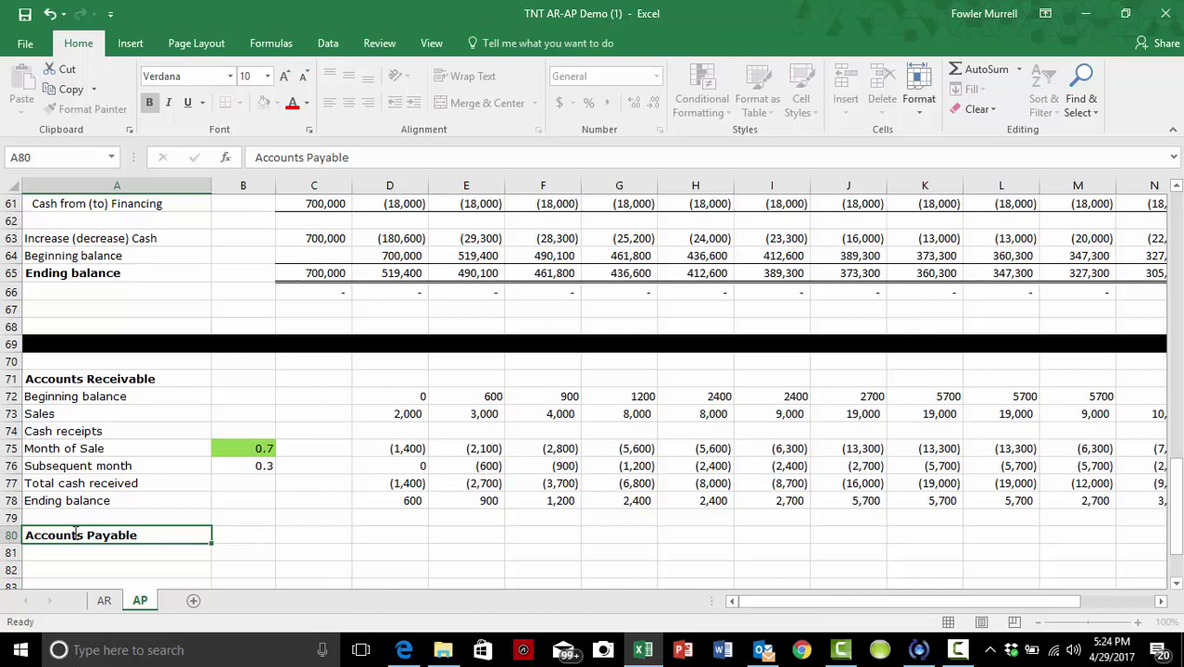
key("Return")
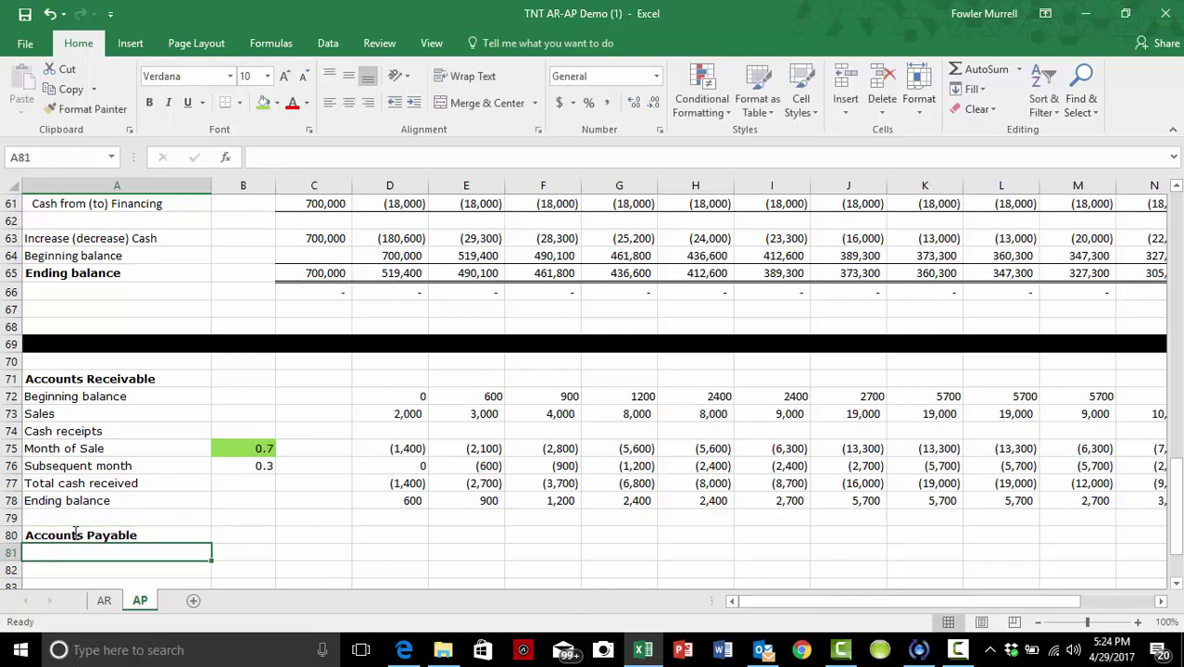
- Add the row labels Beginning balance in A81 and Expenses in A82 under the Accounts Payable heading
type("Beg")
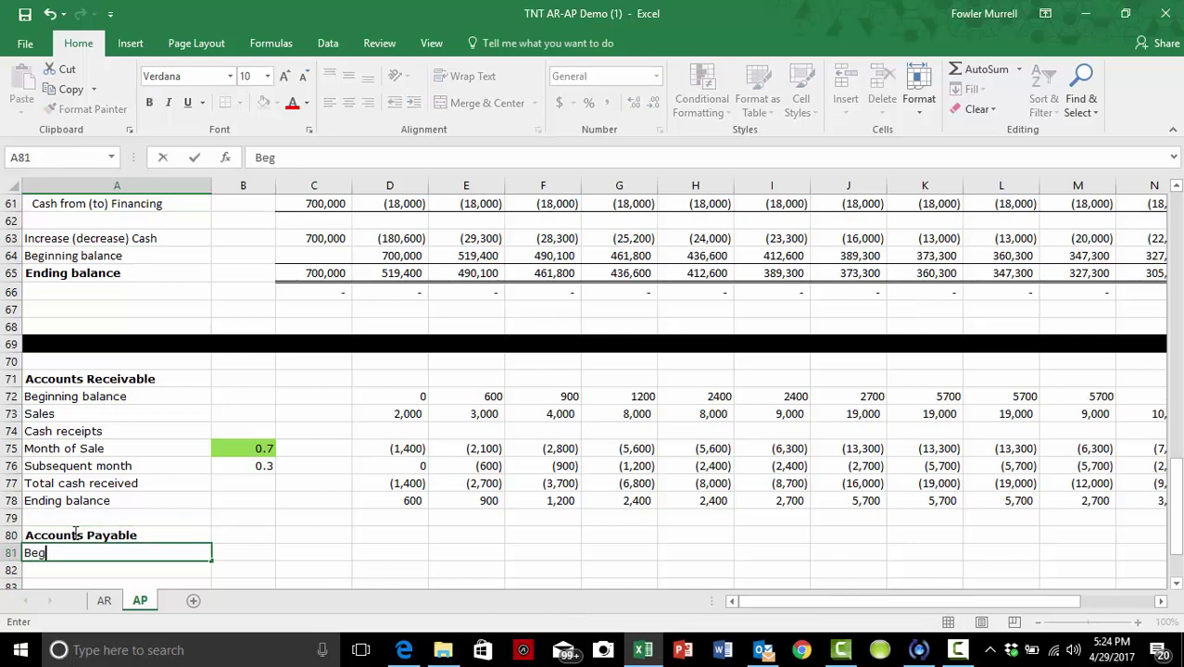
type("inning balance")
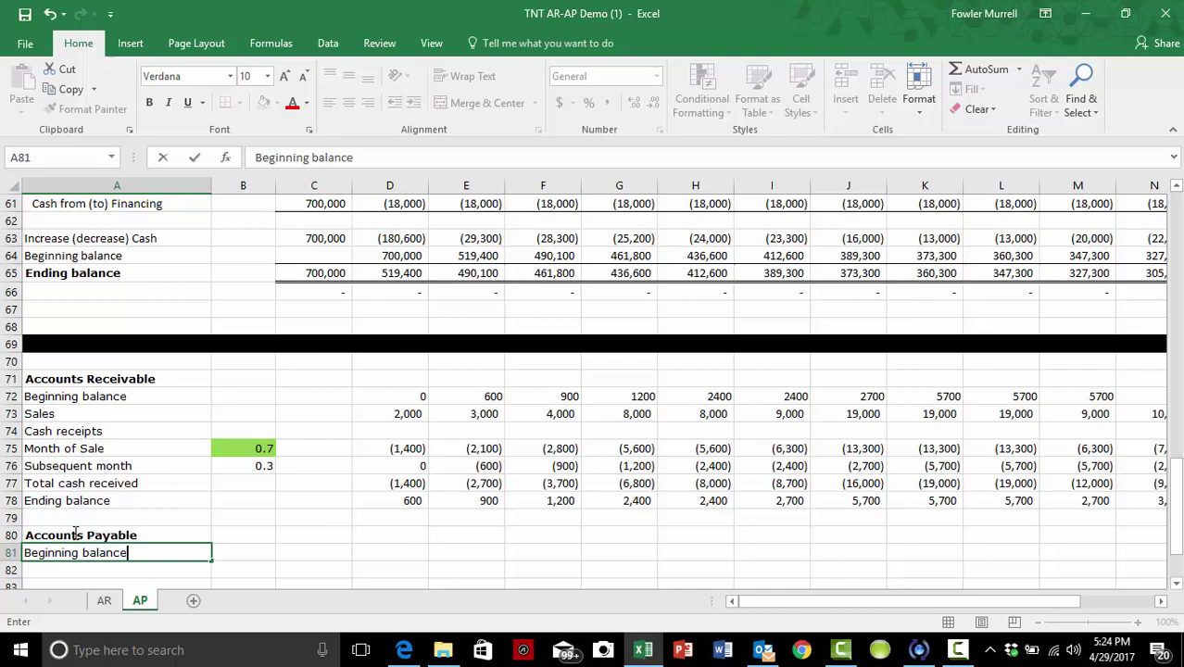
key("Return")
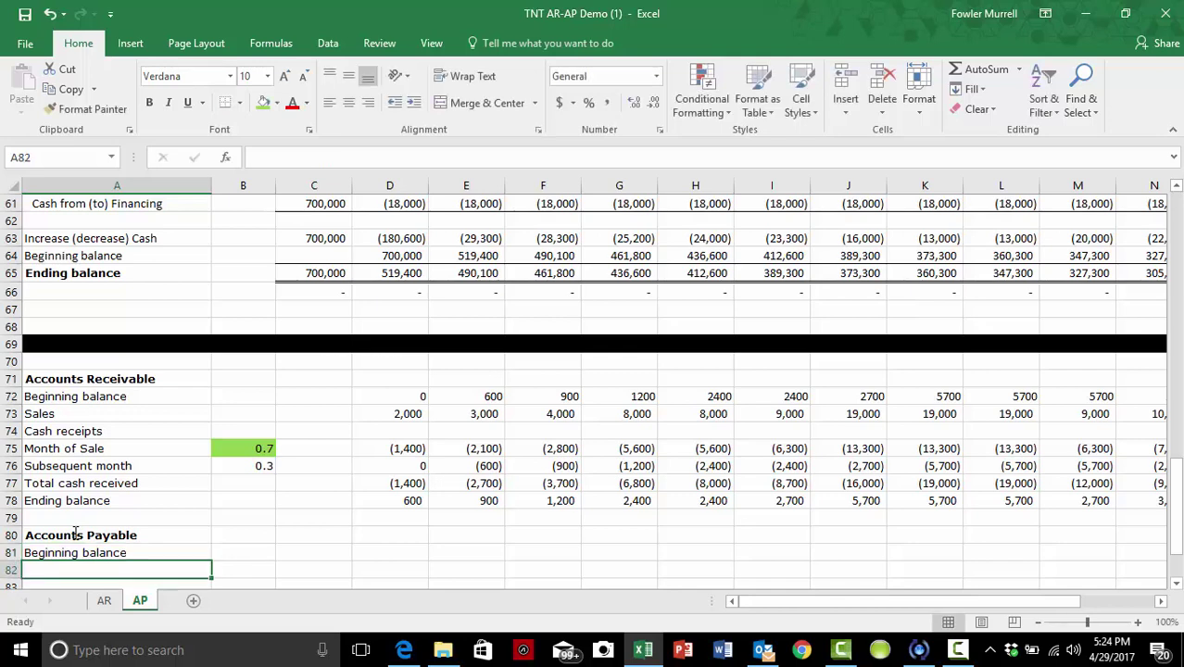
type("Ex")
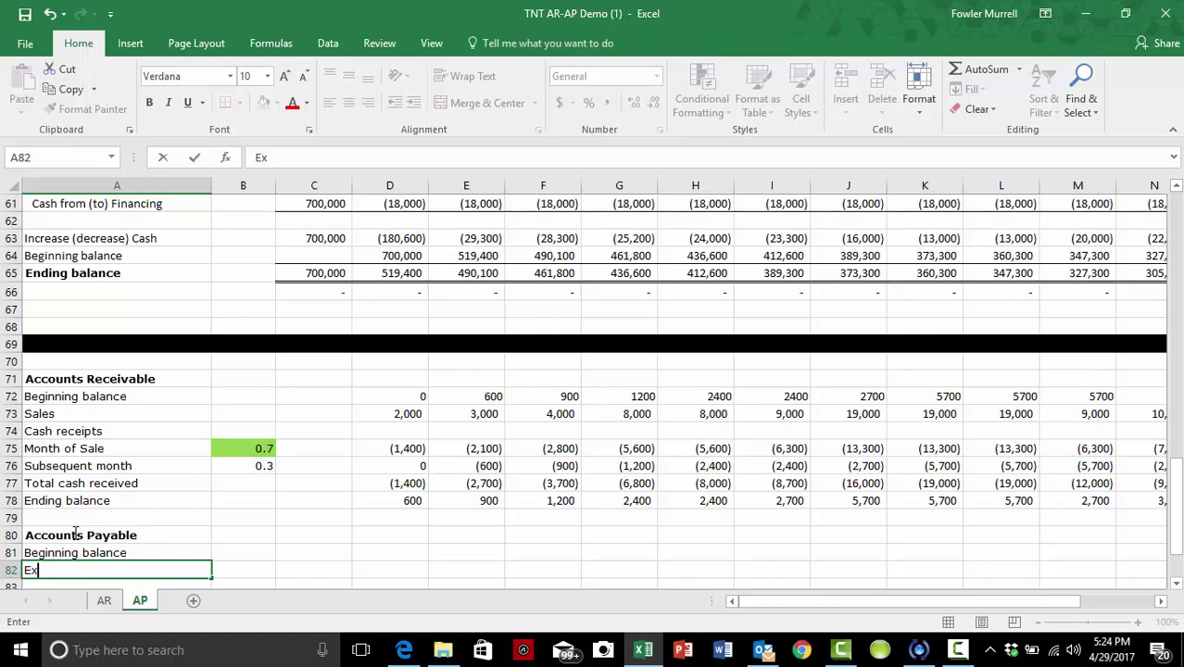
type("openses")
key("Return")
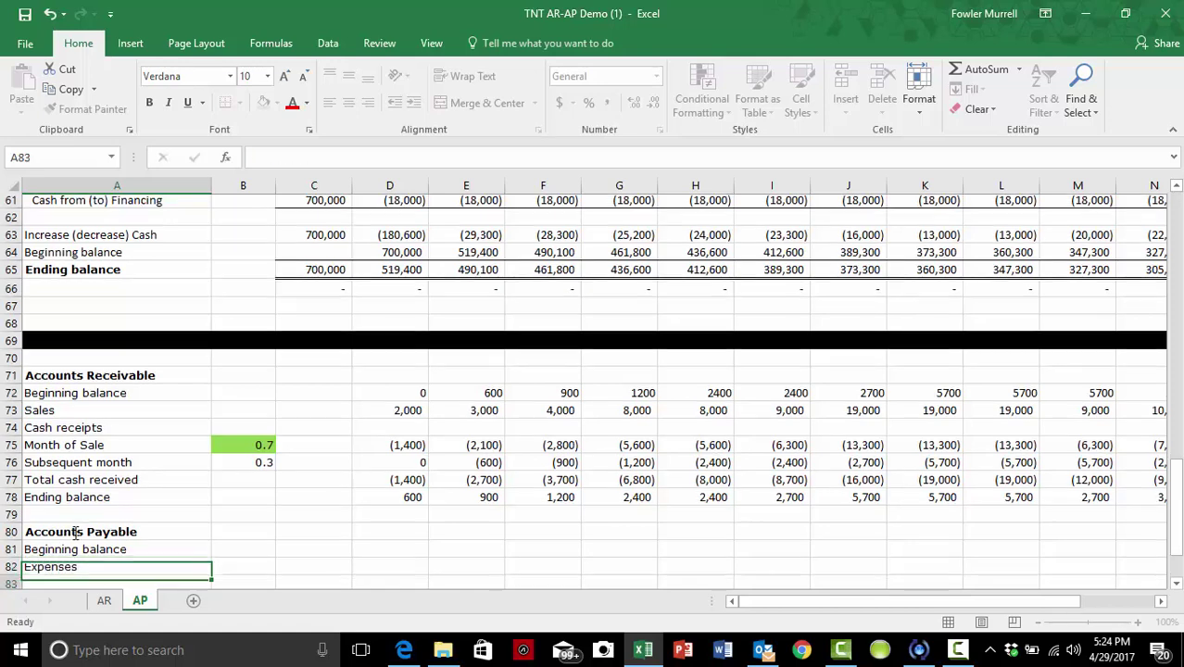
- Add the row labels Cash payments in A83 and Month incurred in A84
scroll(92, 523, "down", 2)
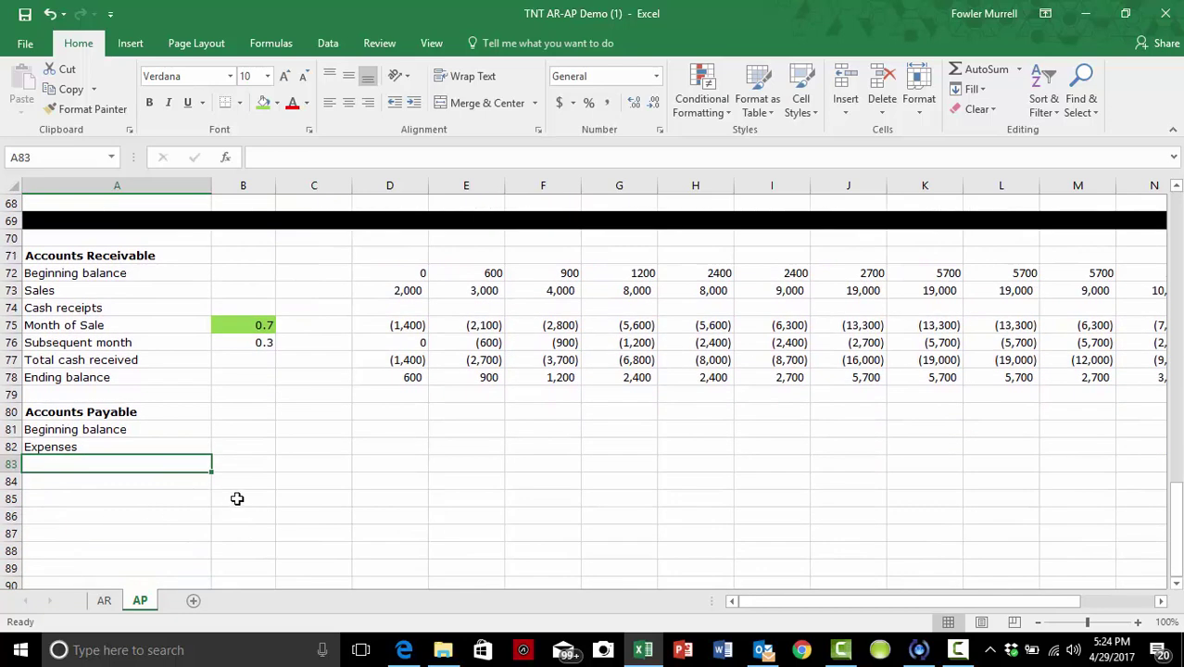
type("C")
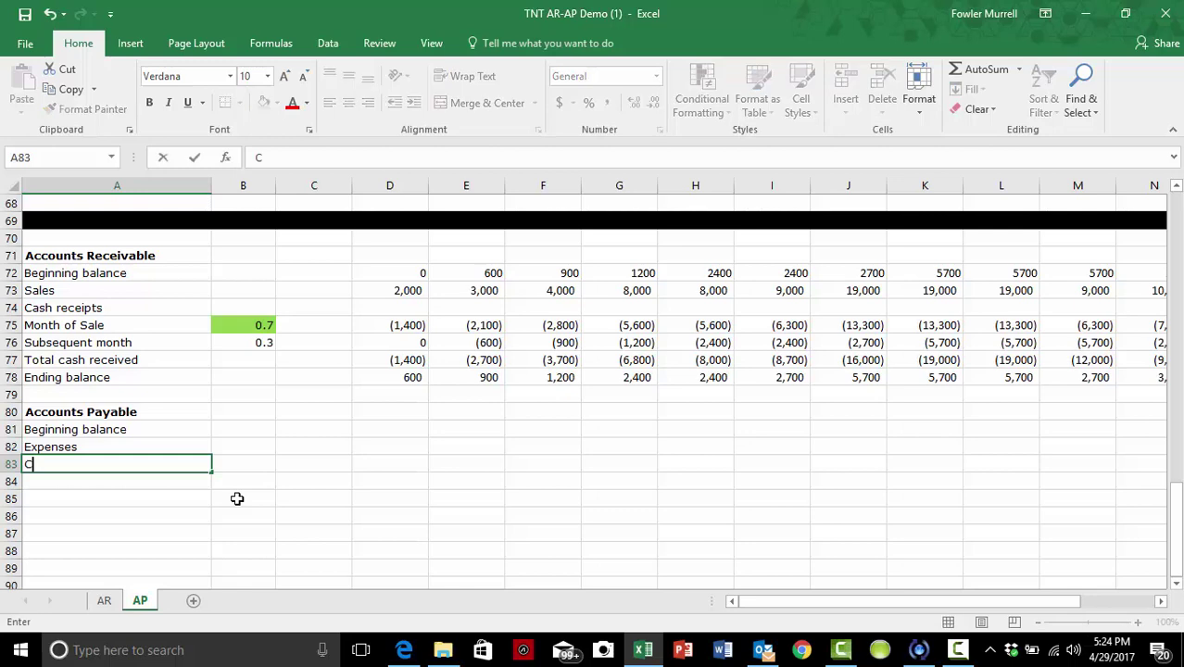
type("ash paym")
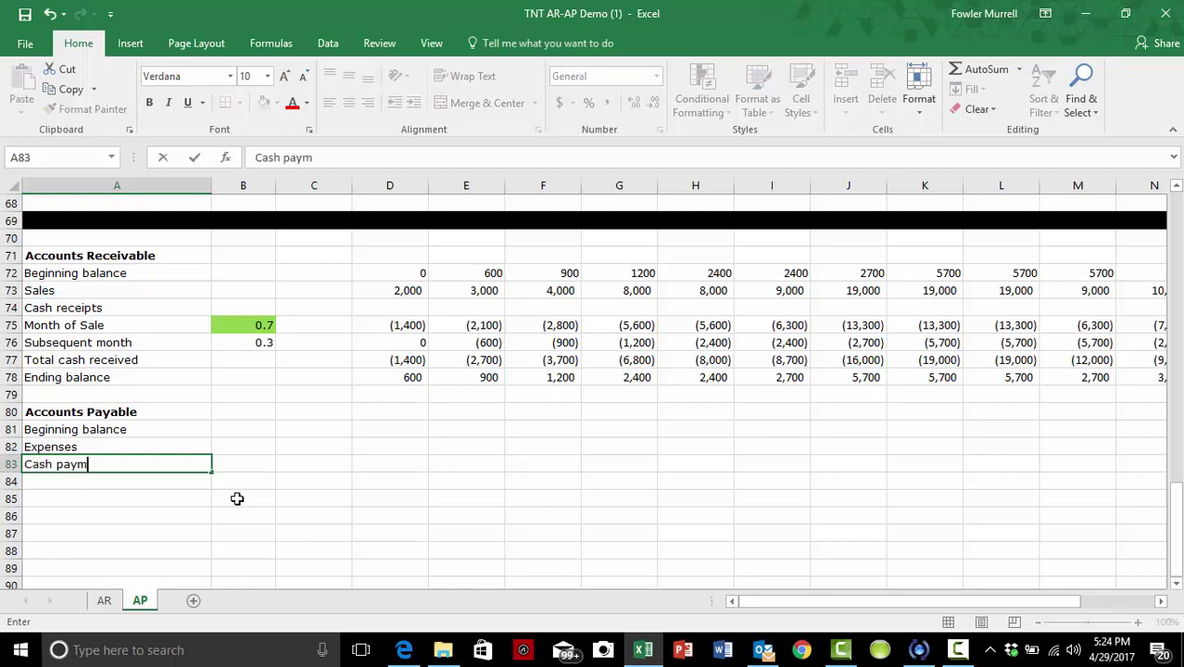
type("ents")
key("Return")
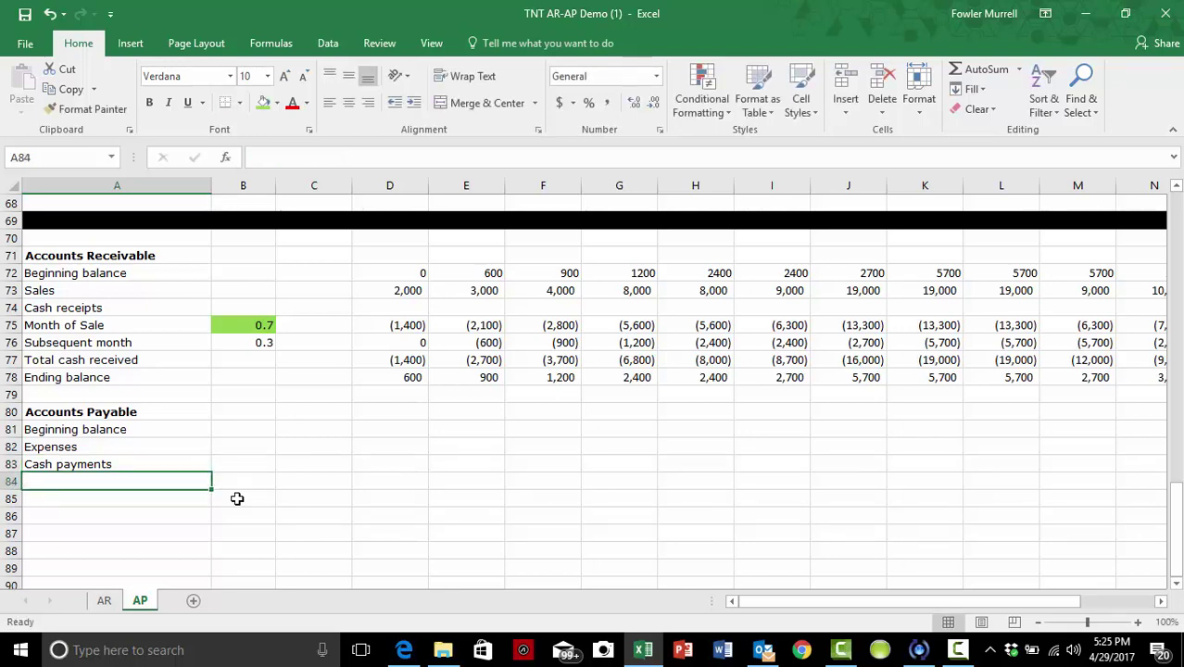
type("Month ")
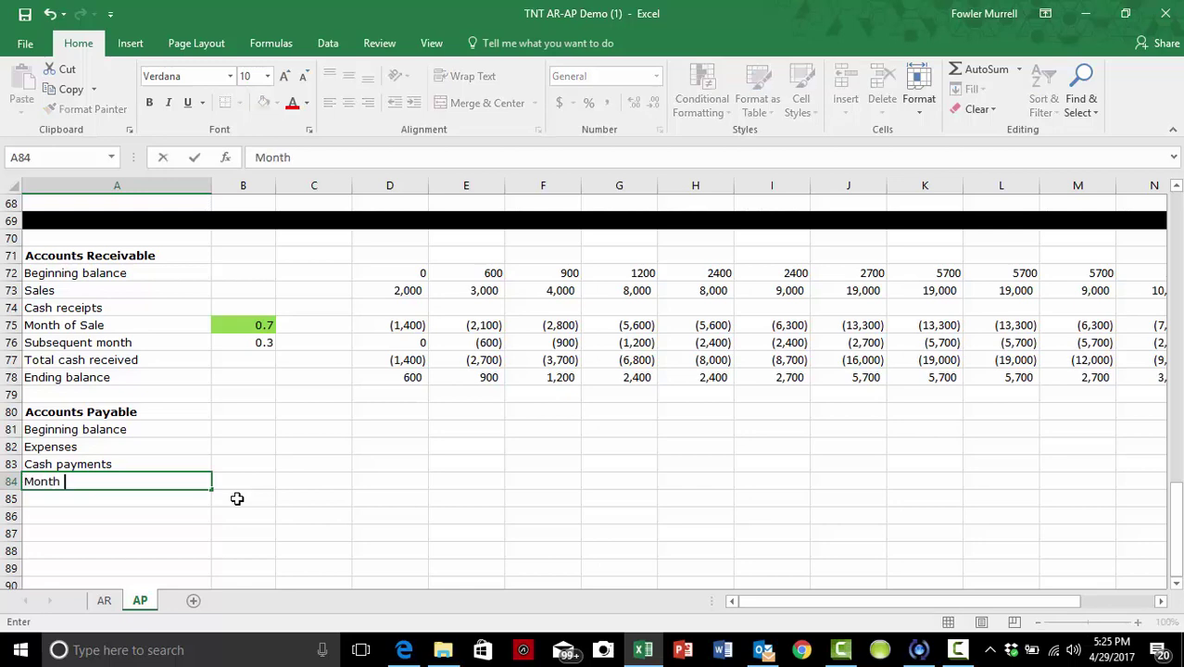
type("incurred")
key("Return")
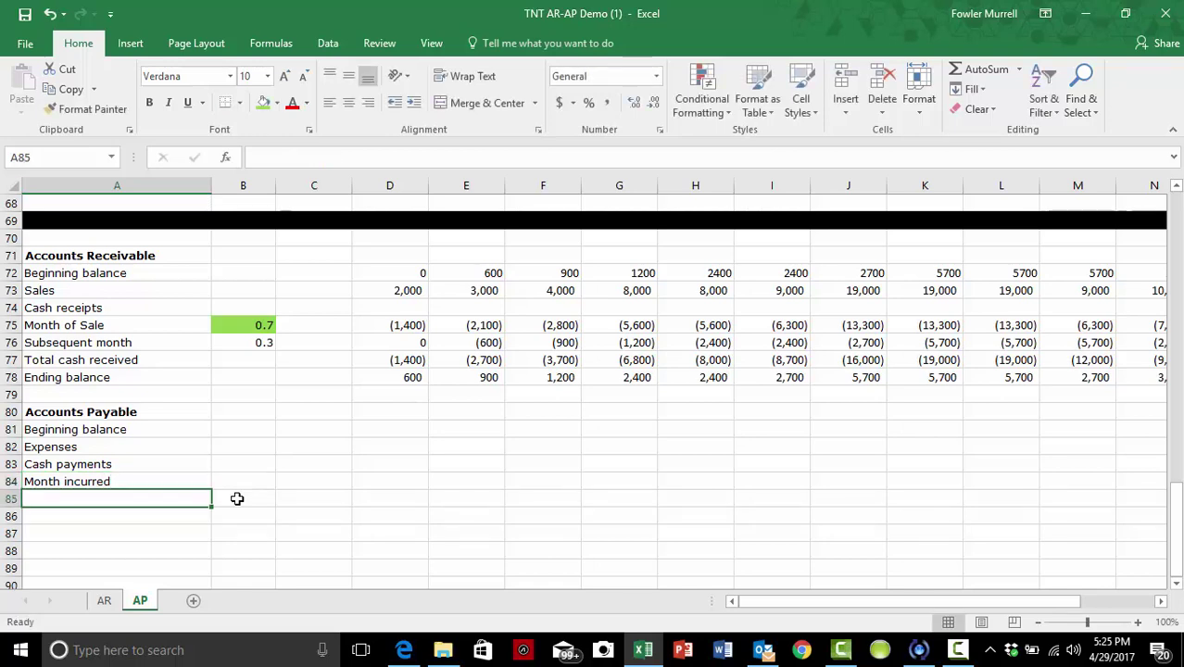
- Label cell A85 of the Accounts Payable schedule Subsequent month
type("S")
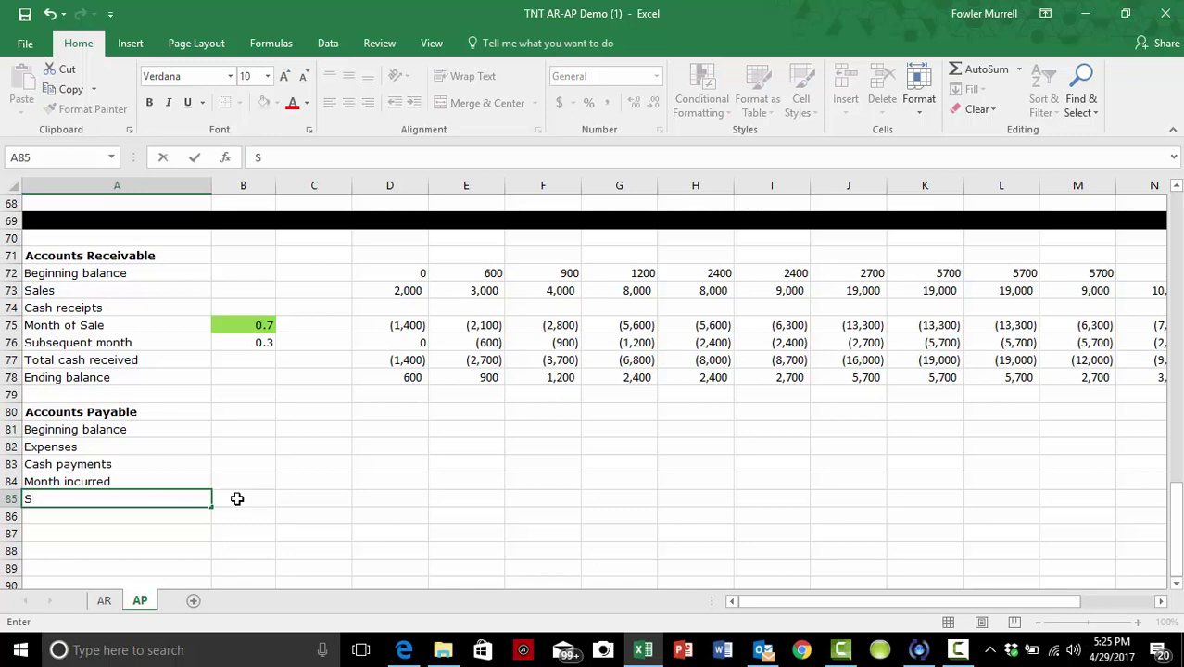
type("ubsequent")
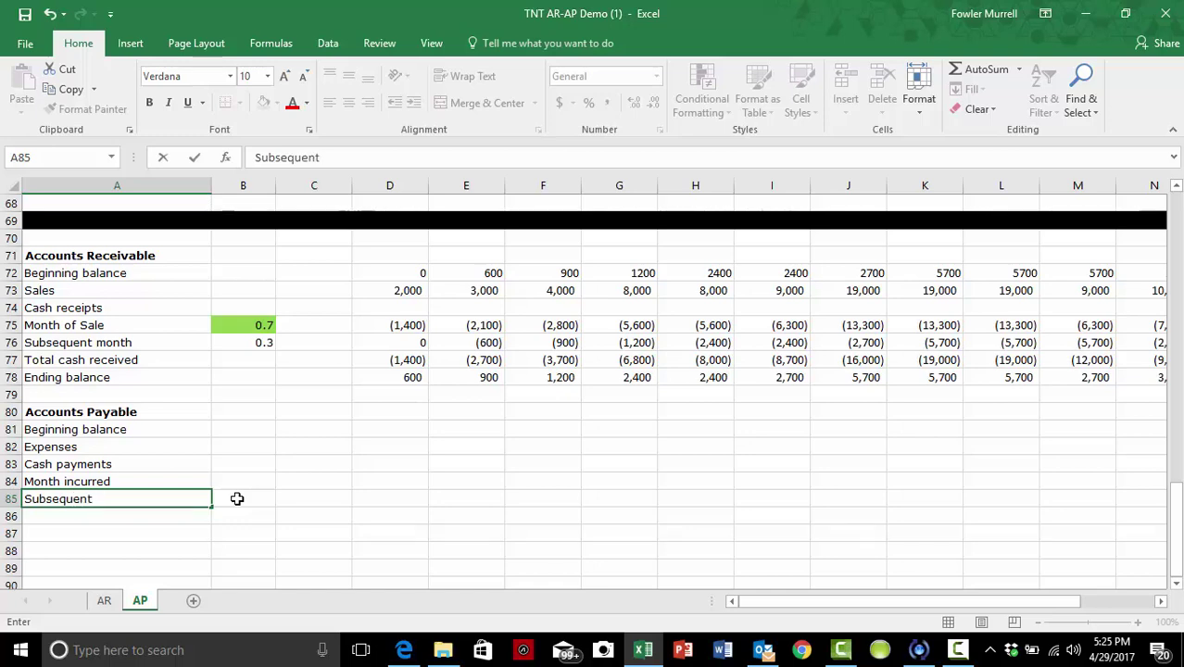
type(" month")
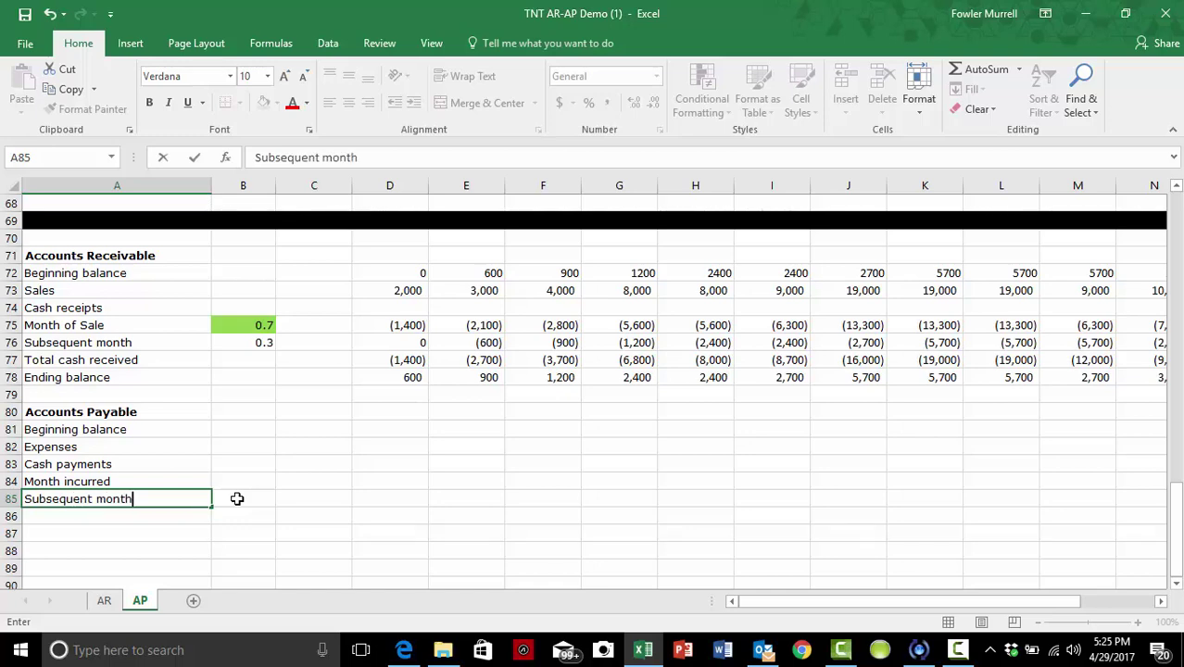
key("Return")
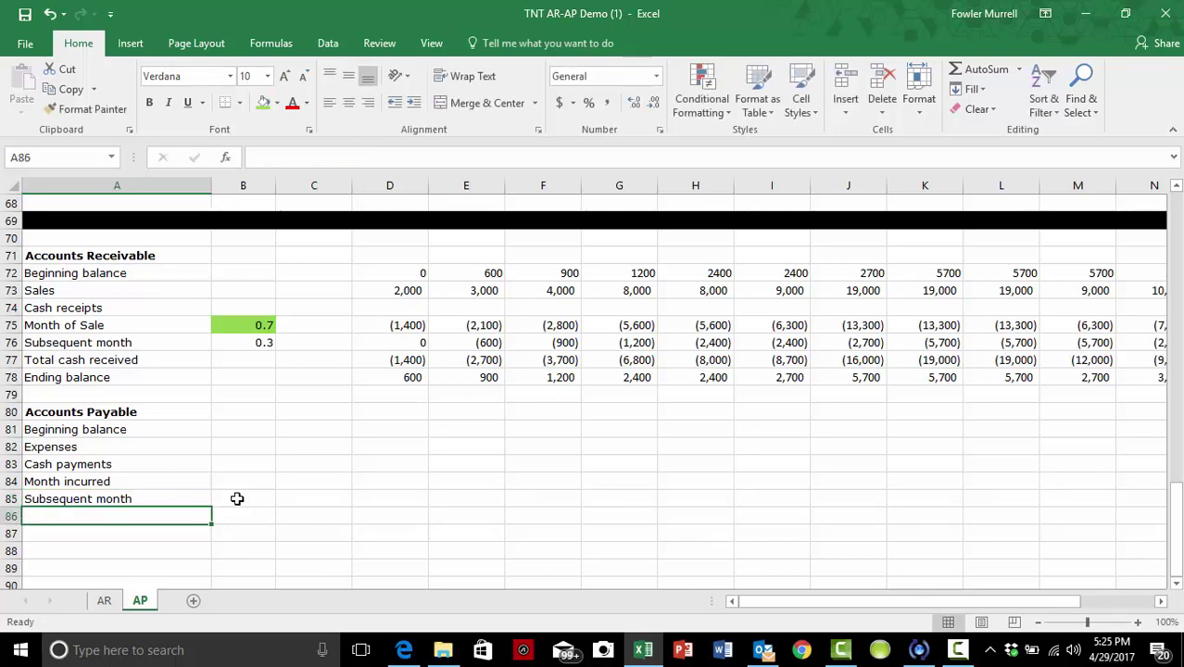
- Finish the Accounts Payable row labels with Total cash payments in A86 and Ending balance in A87
type("T")
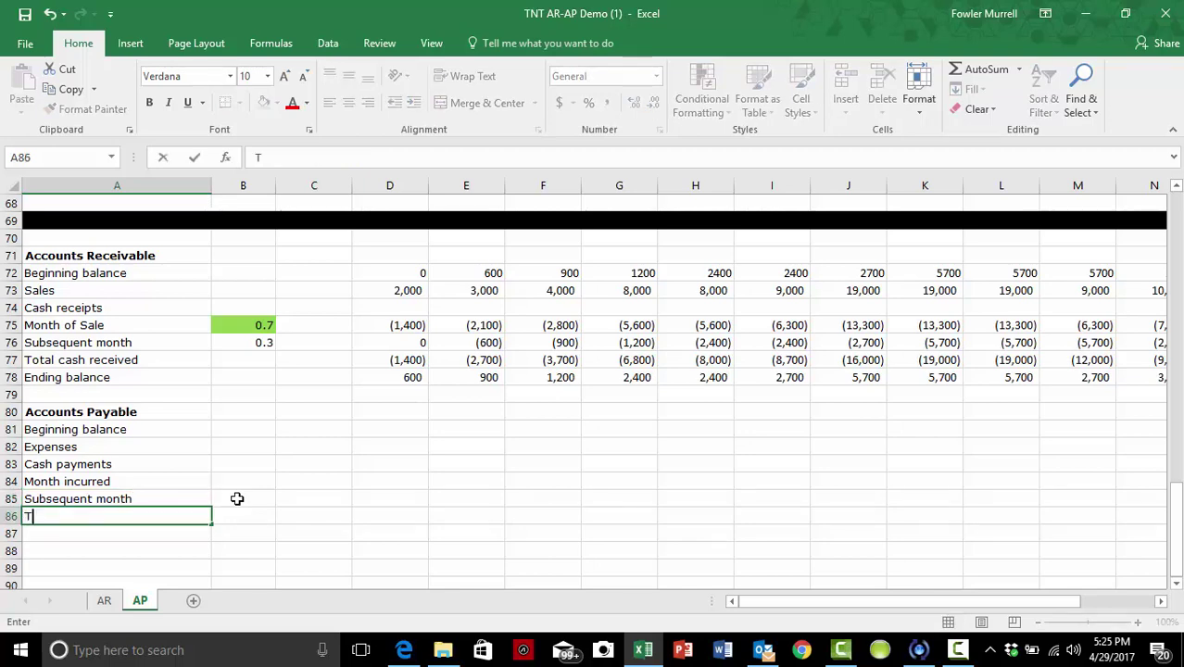
type("otal cash ")
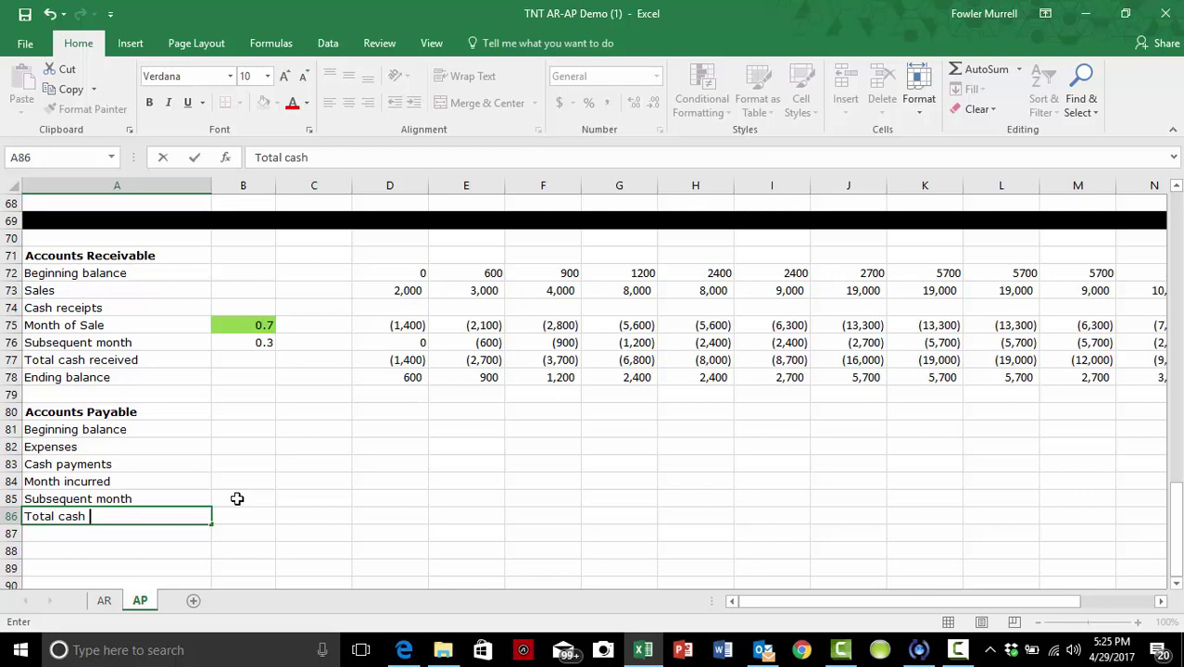
type("payment")
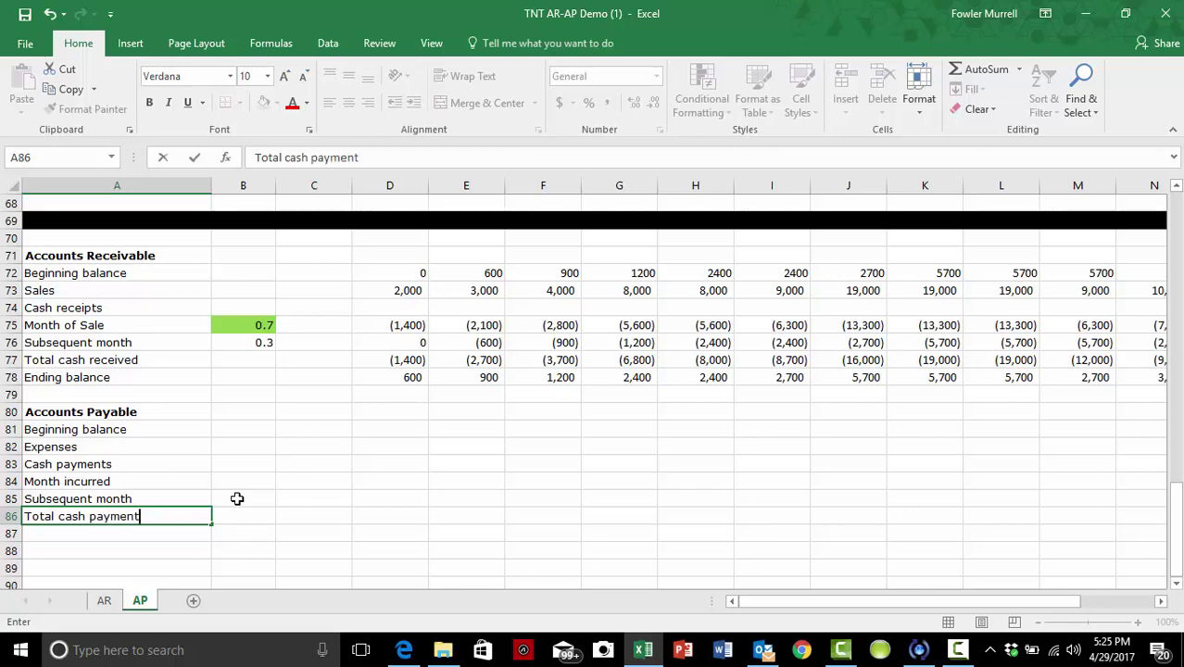
type("s")
key("Return")
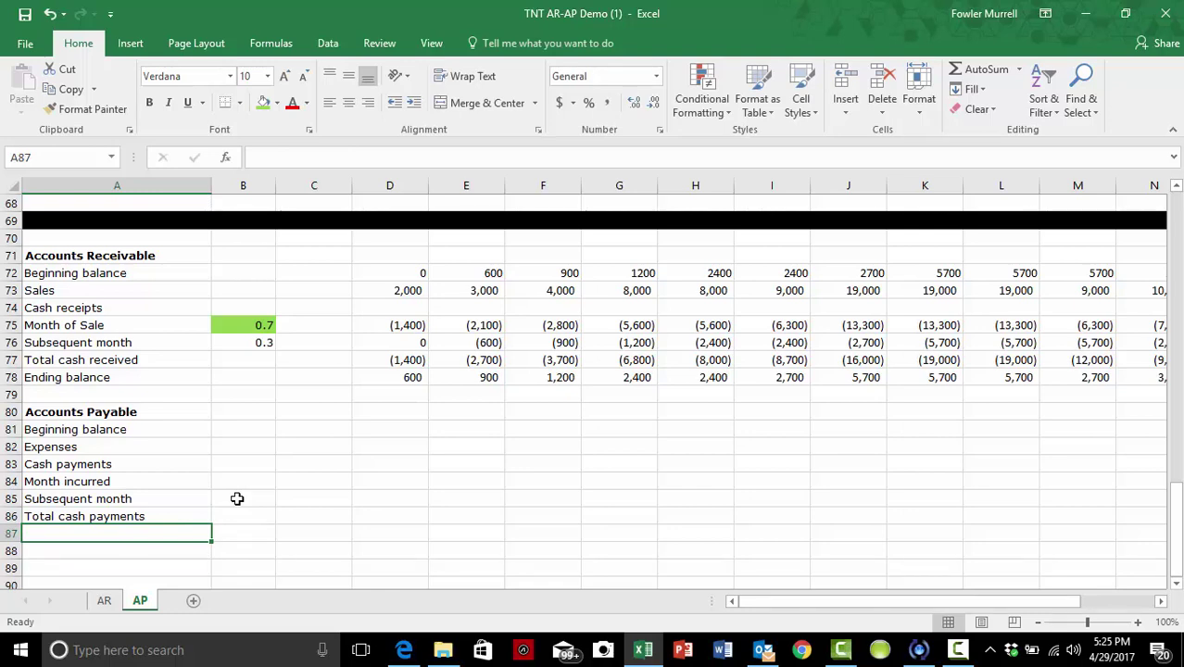
type("Endin")
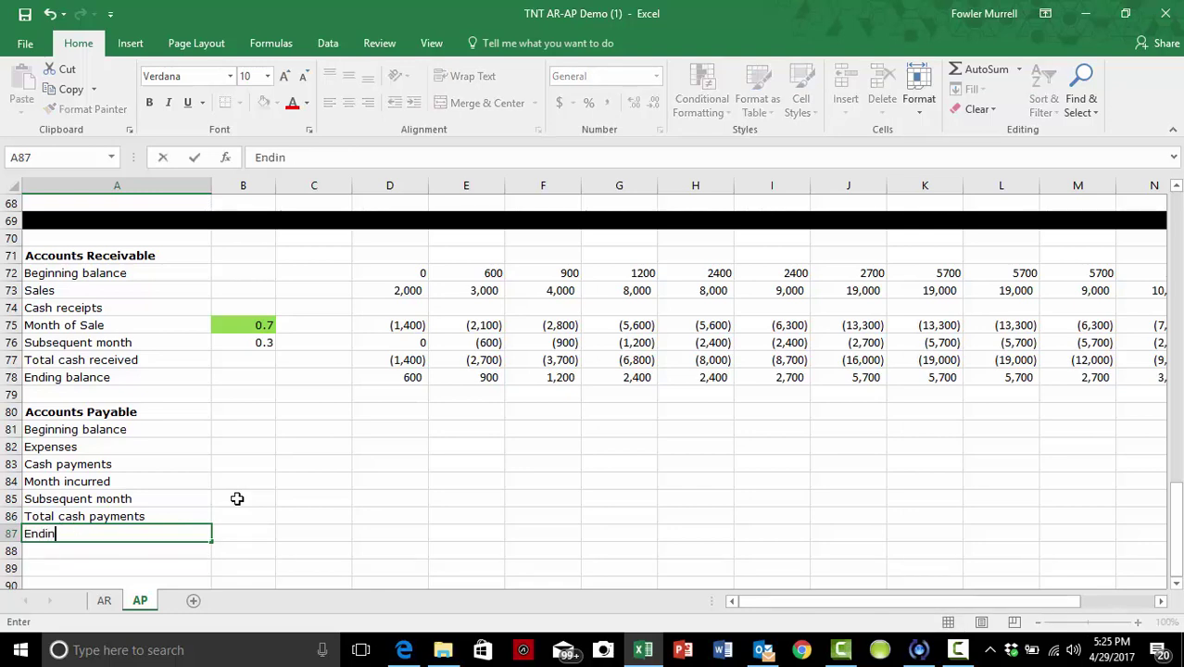
type("g balance")
key("Return")
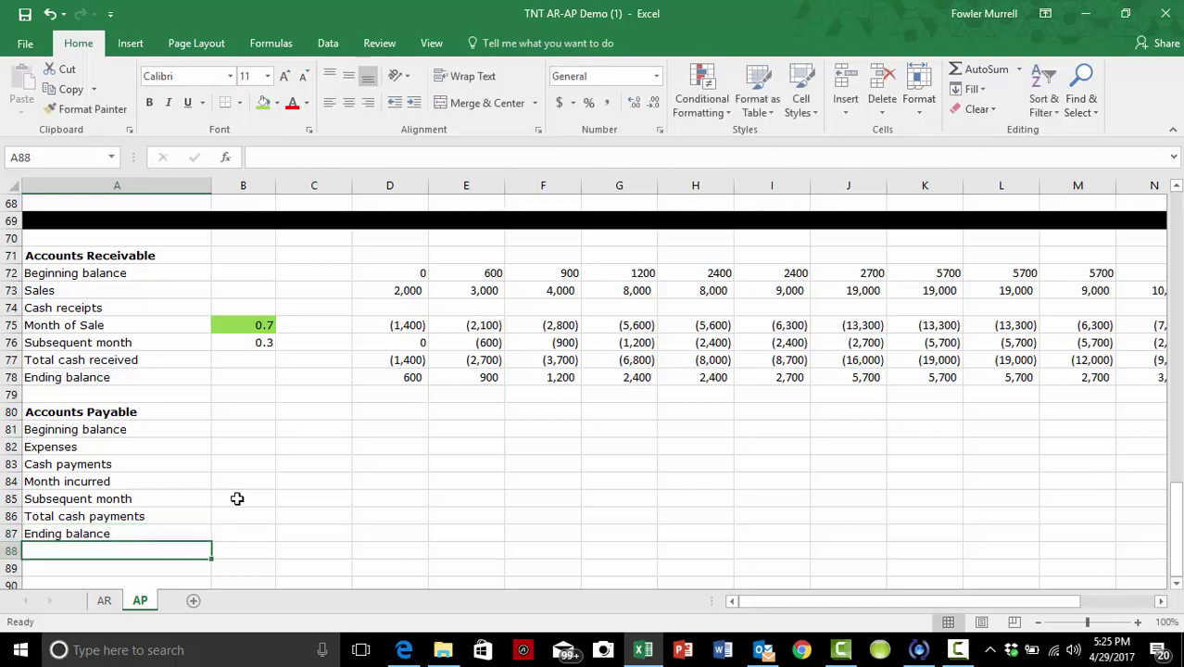
- Set the Month incurred payment rate in cell B84 to 0.3
key("Up")
key("Up")
key("Up")
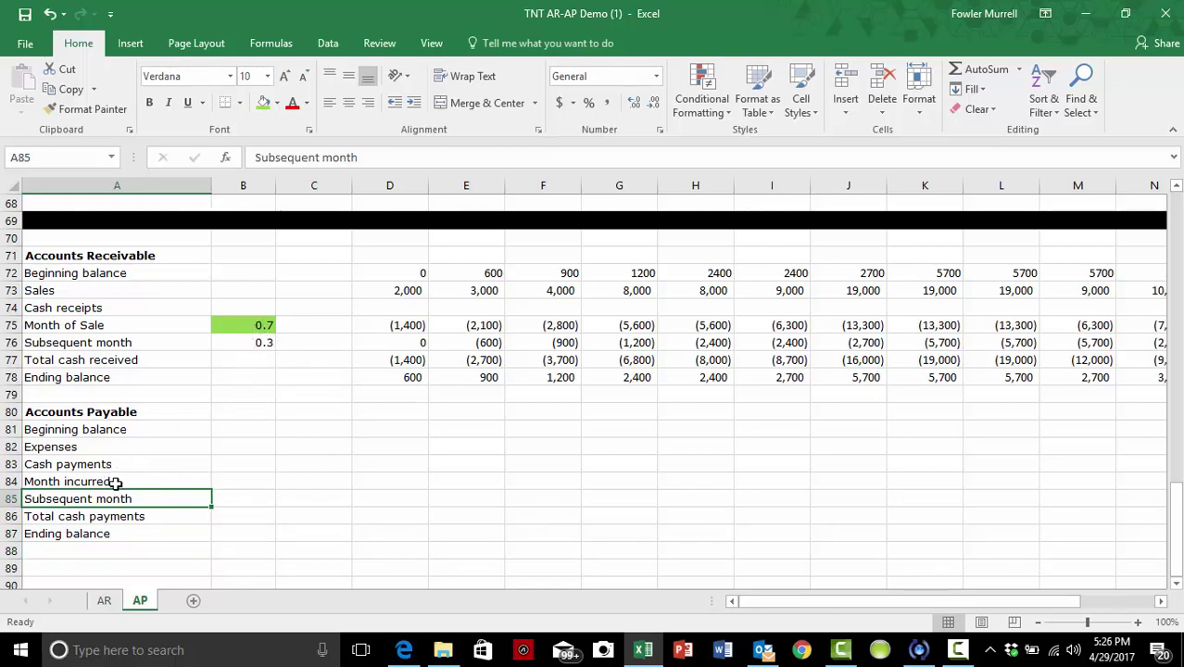
left_click(241, 481)
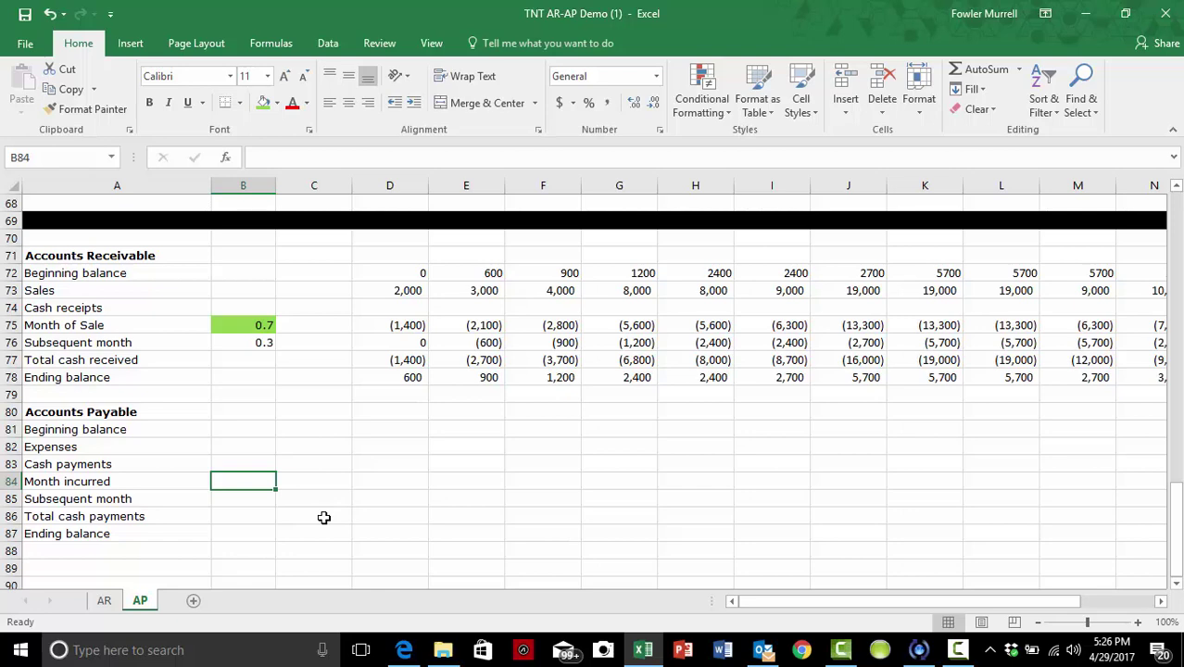
type(".3")
key("Return")
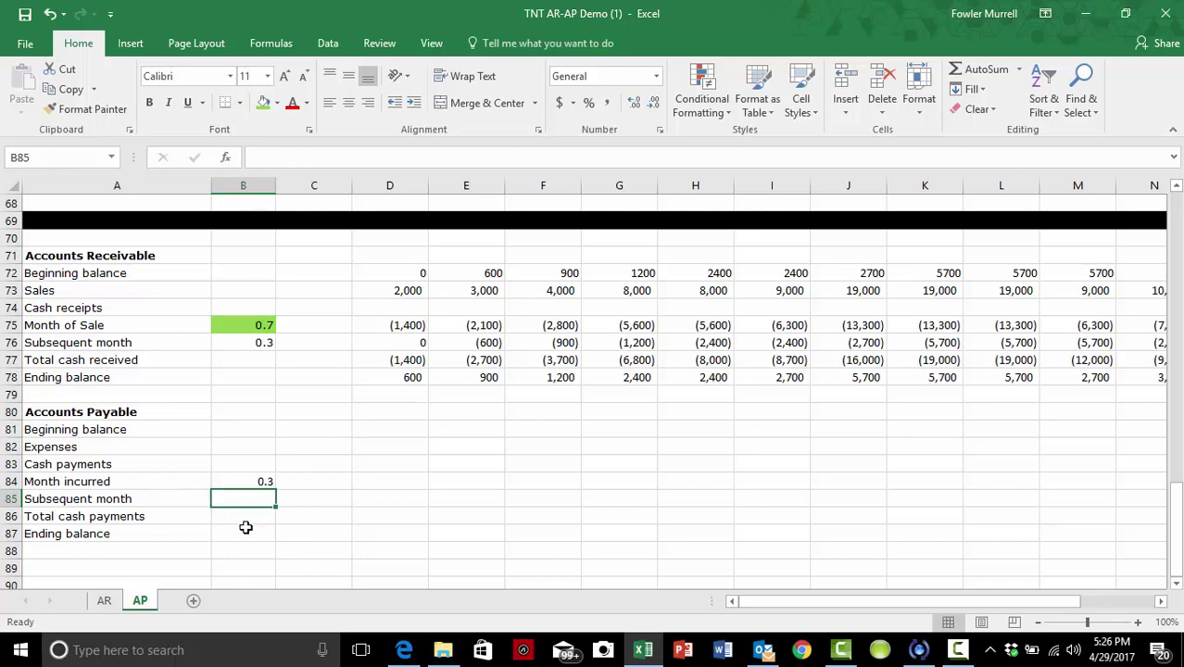
- Calculate the Subsequent month rate in B85 with the formula =1-B84
type("=1")
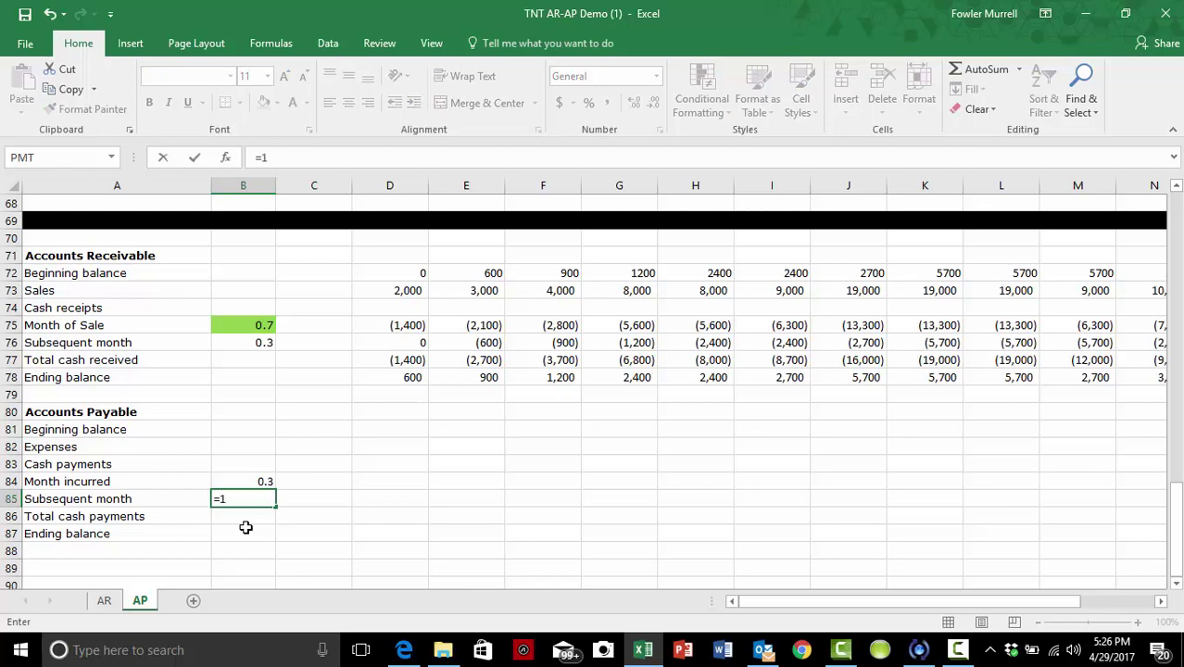
type("-")
left_click(265, 482)
key("Tab")
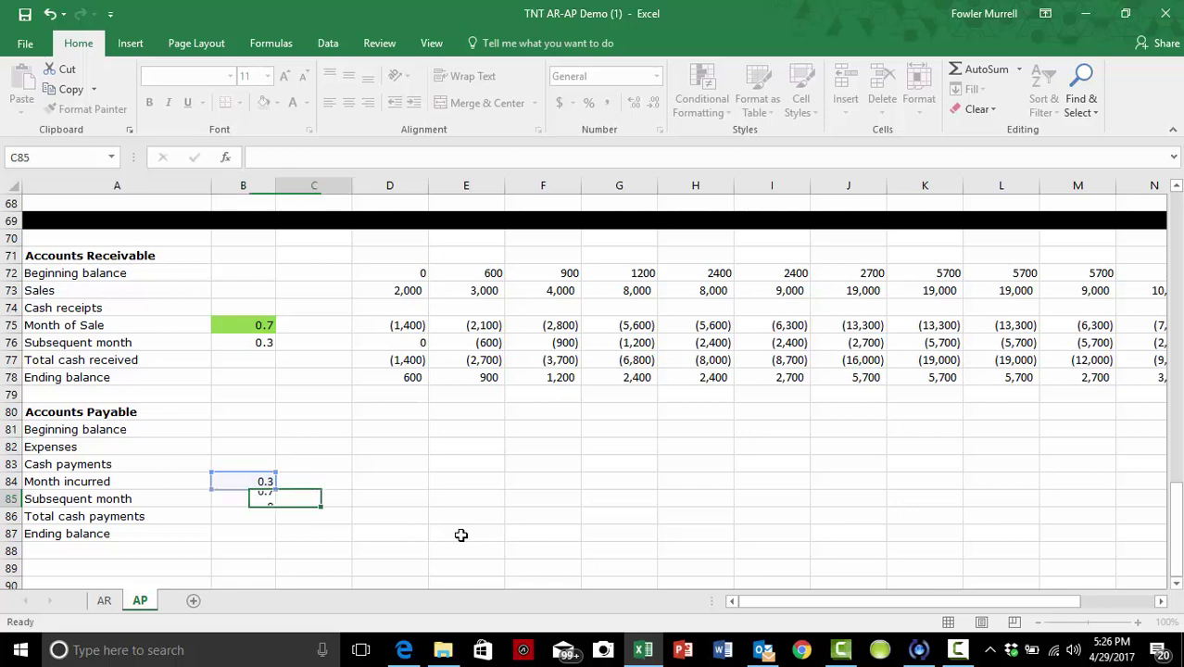
- Fill the Month incurred rate cell B84 with the standard light green color
left_click(241, 482)
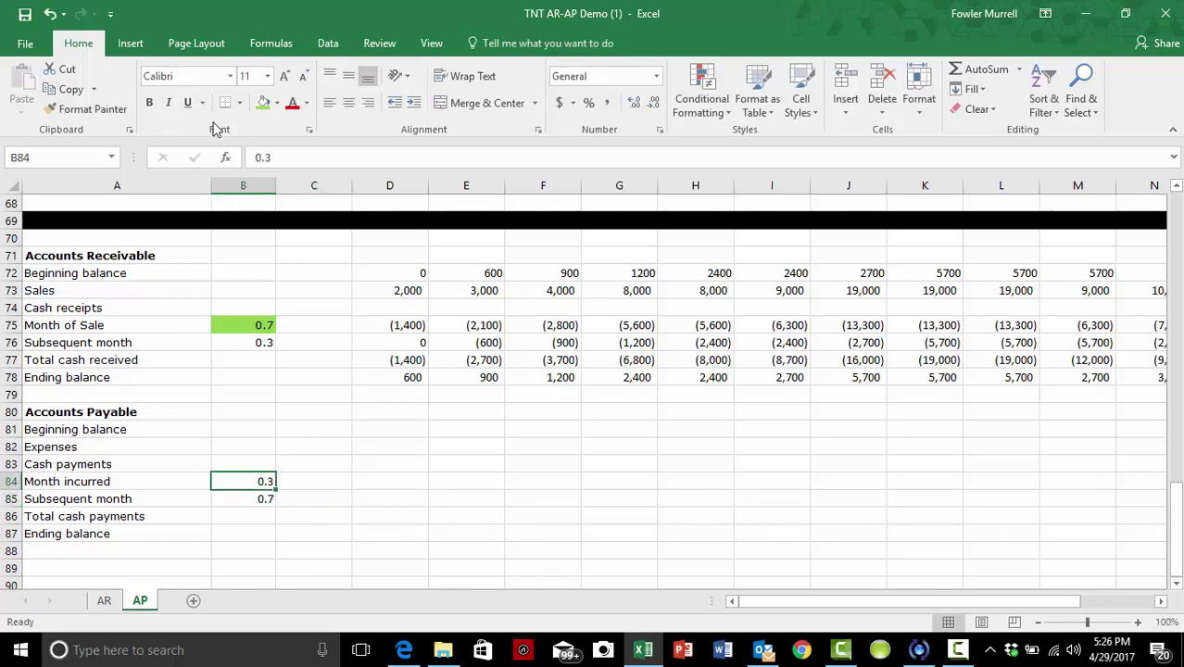
left_click(276, 103)
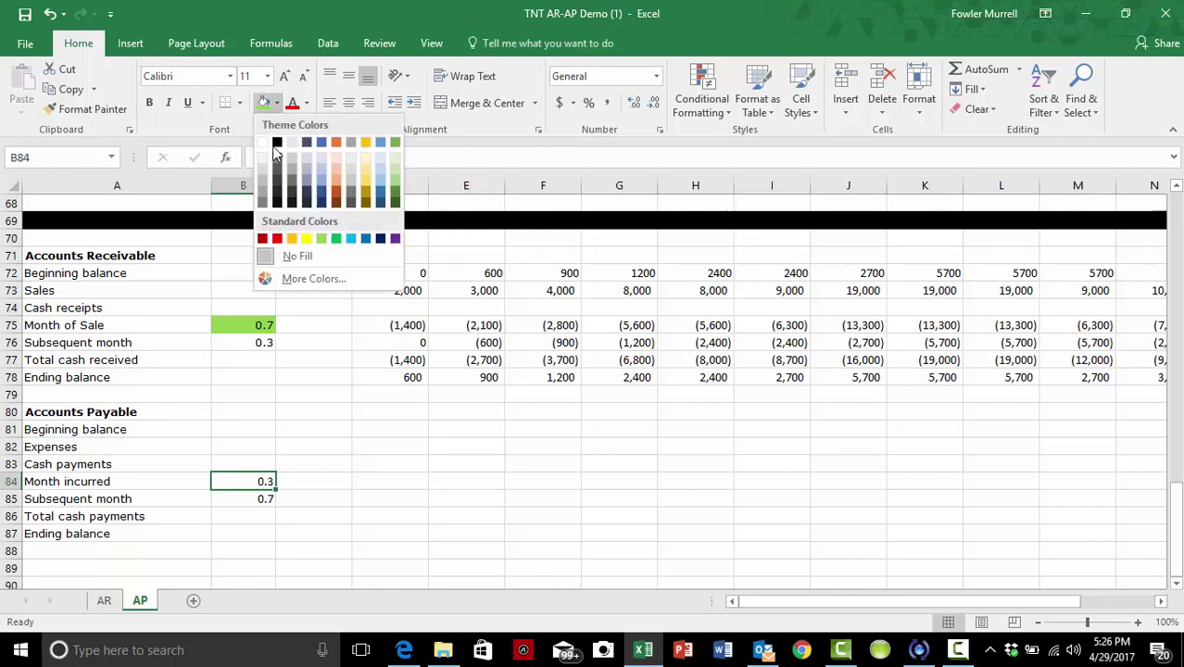
left_click(321, 239)
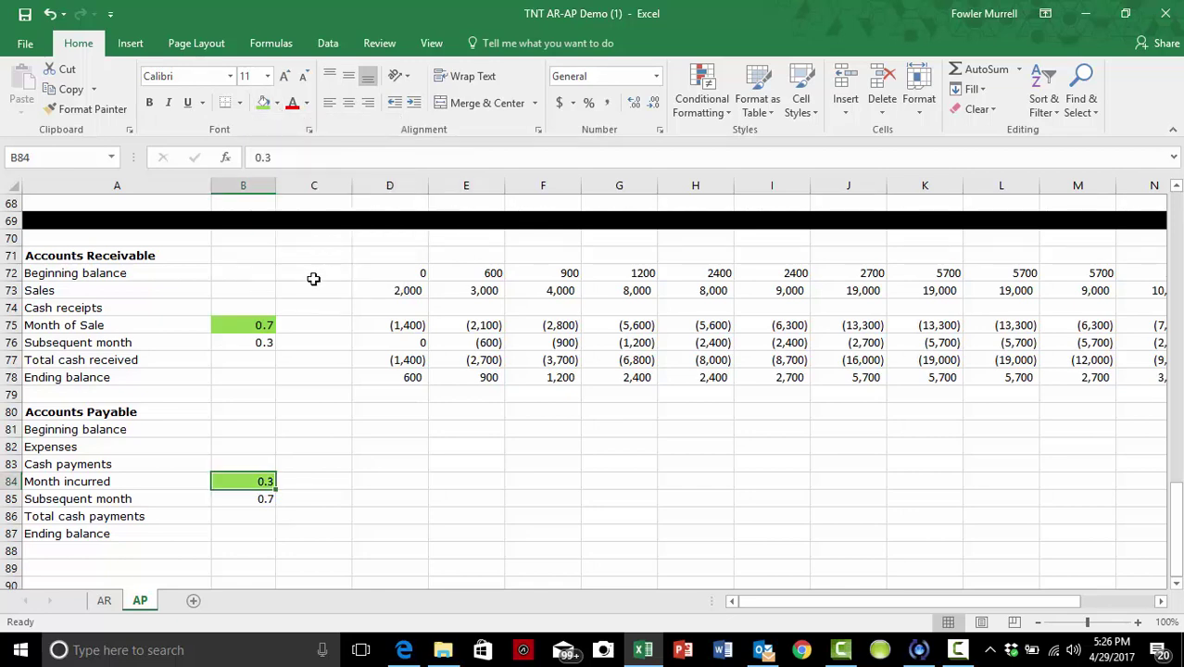
- Link the Jan-16 Accounts Payable beginning balance in D81 to the prior ending balance with the formula =C87
left_click(326, 523)
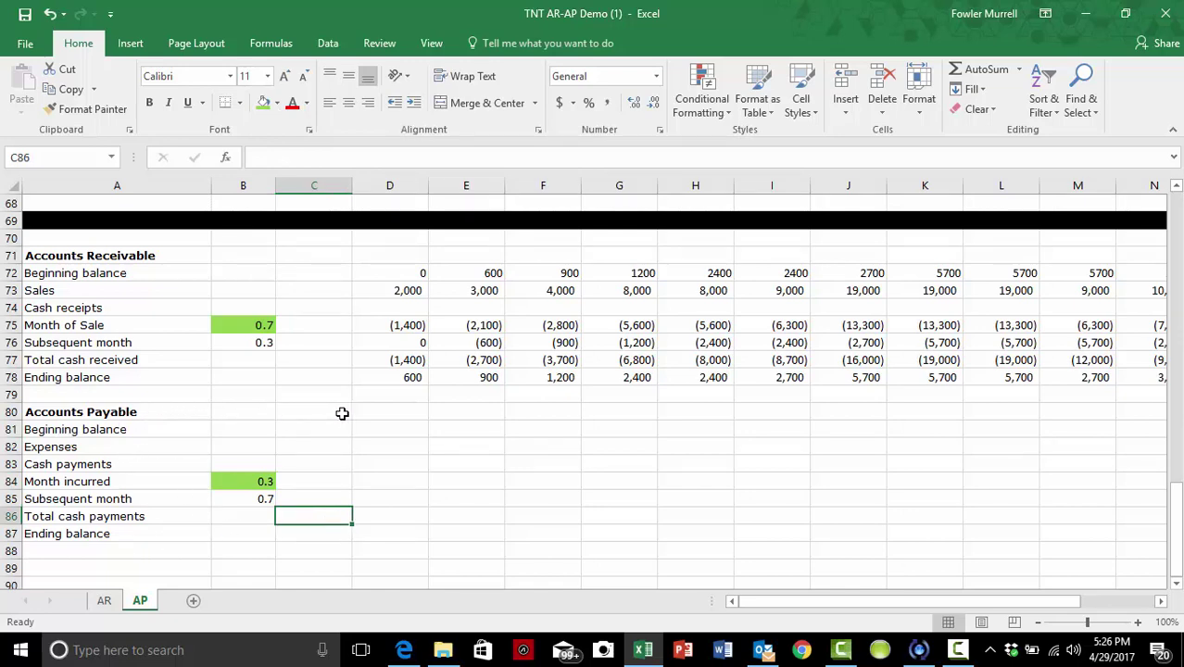
left_click(381, 427)
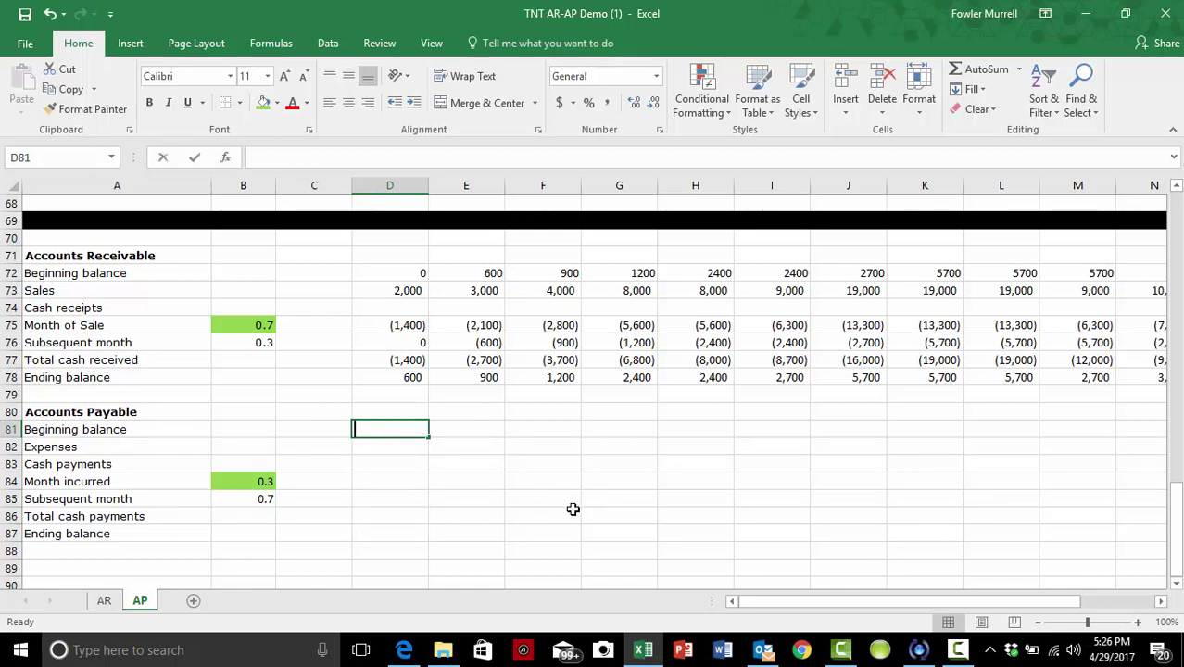
type("=")
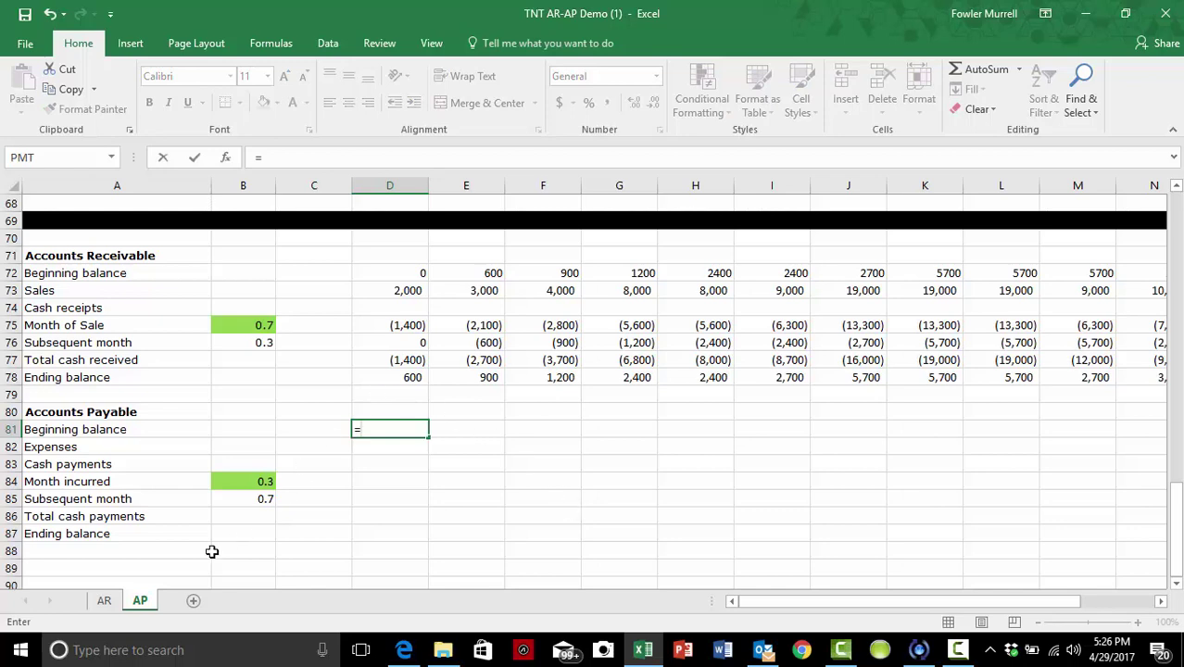
left_click(319, 536)
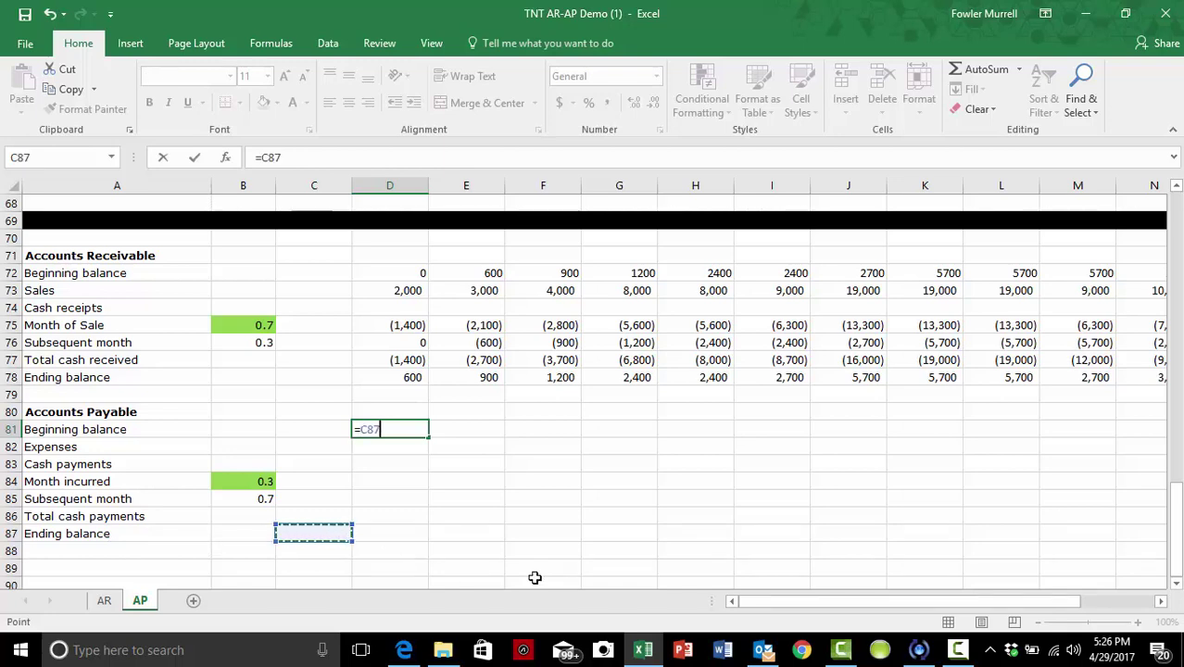
key("Tab")
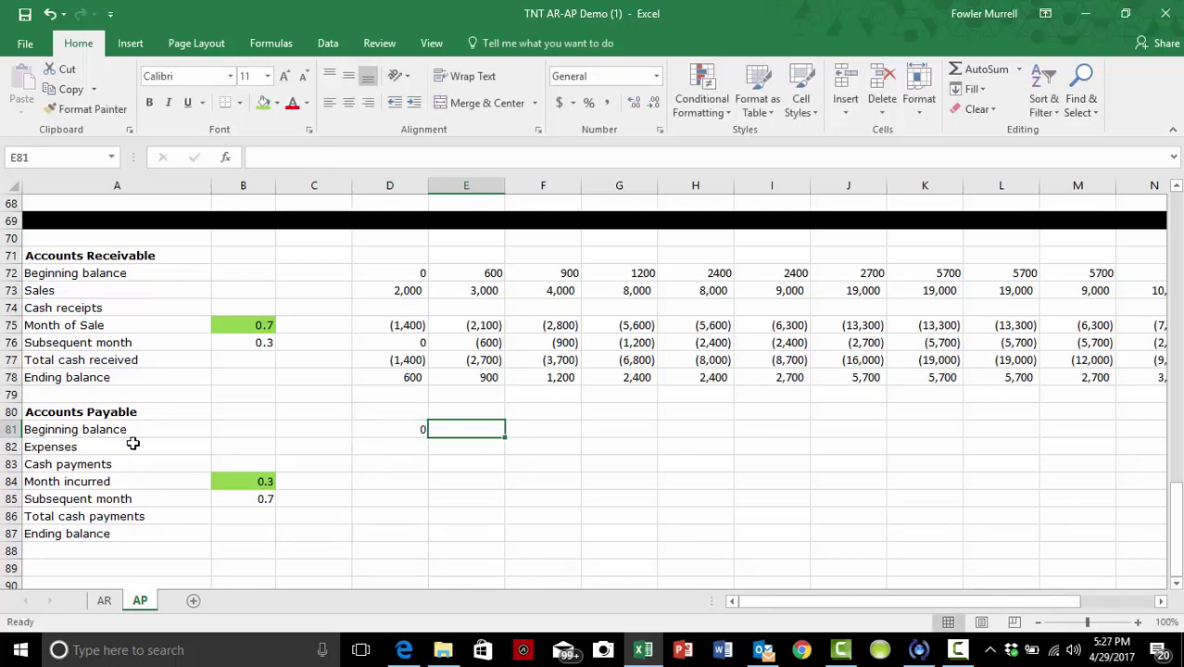
- Bring the Jan-16 non-personnel expense into the Accounts Payable Expenses cell D82 as a positive amount with =-D23
left_click(420, 446)
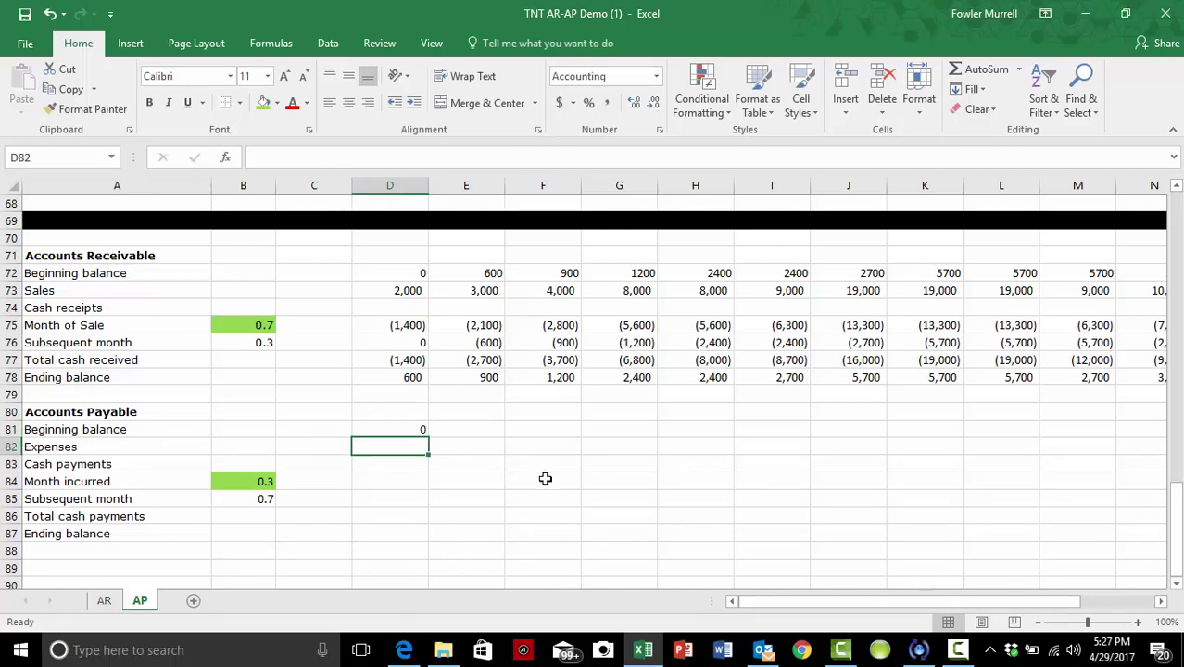
scroll(545, 478, "up", 2)
scroll(545, 478, "down", 1)
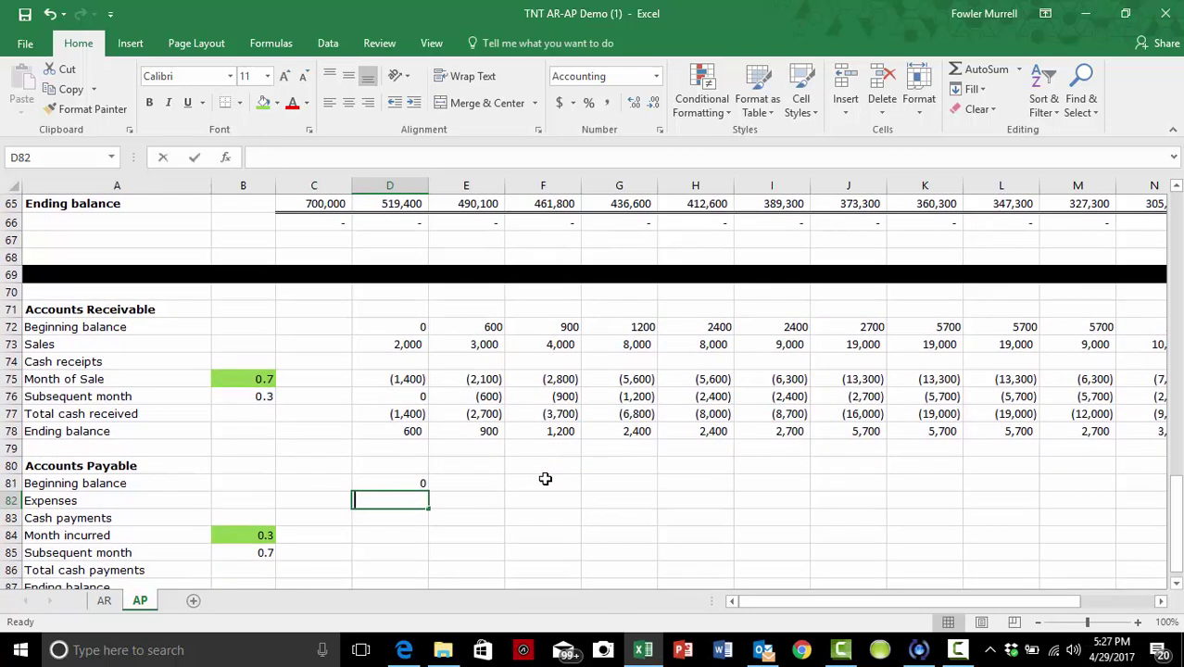
type("=")
scroll(545, 478, "up", 8)
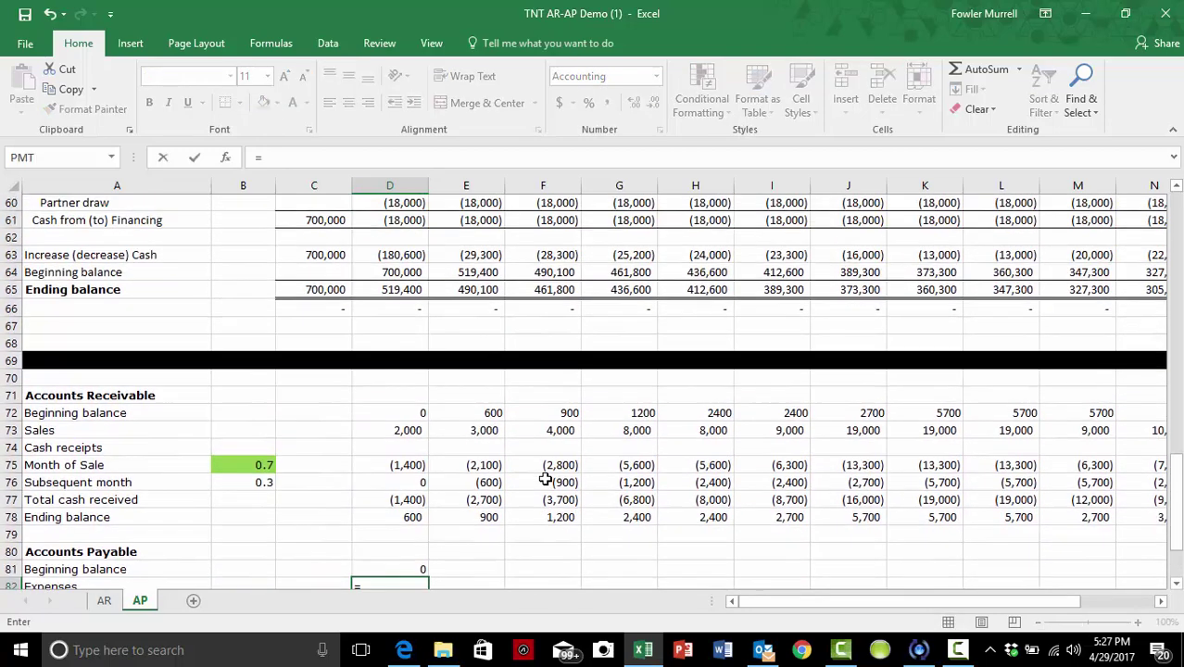
scroll(545, 478, "up", 6)
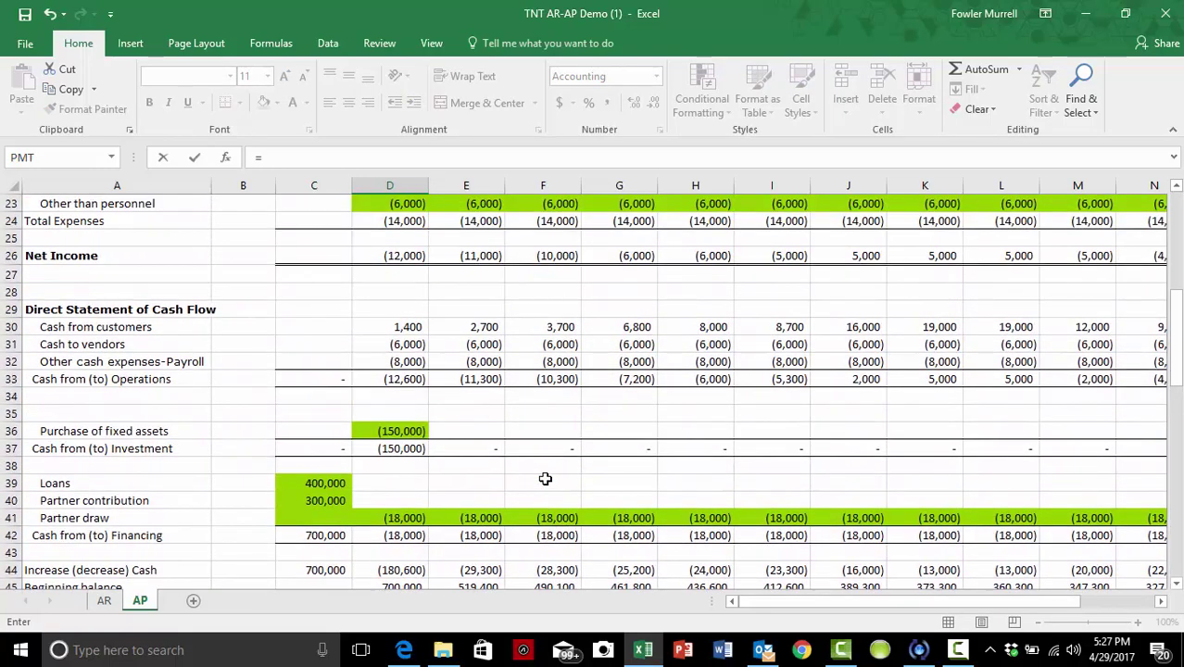
scroll(545, 478, "up", 3)
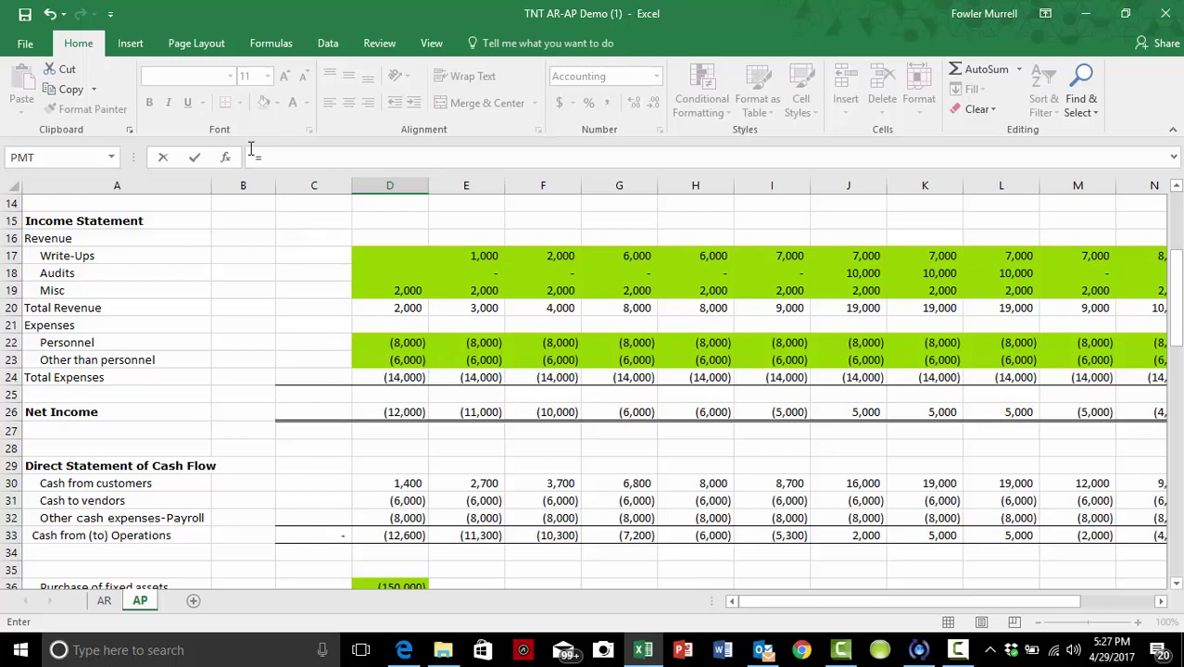
left_click(284, 159)
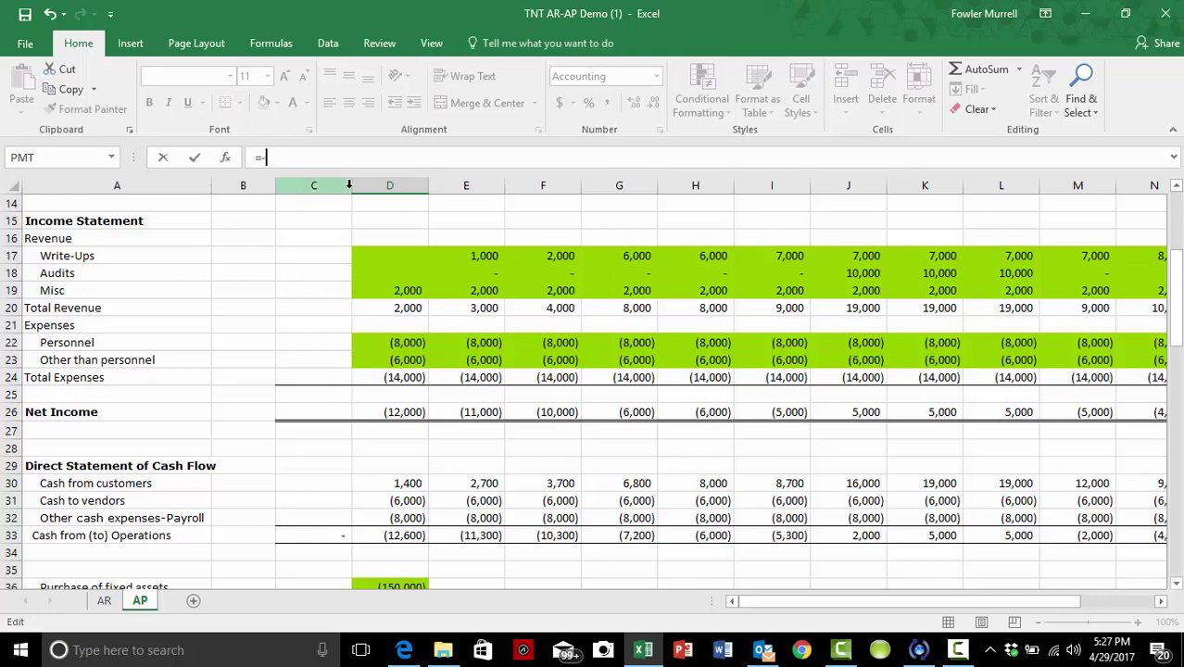
left_click(410, 360)
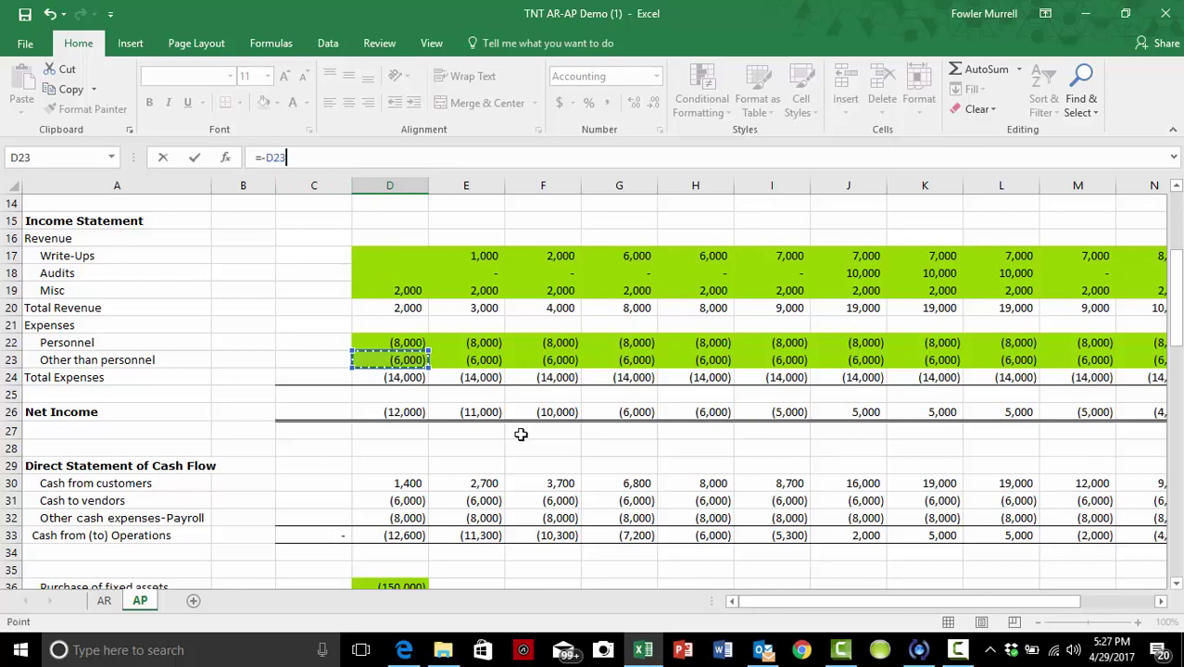
key("Return")
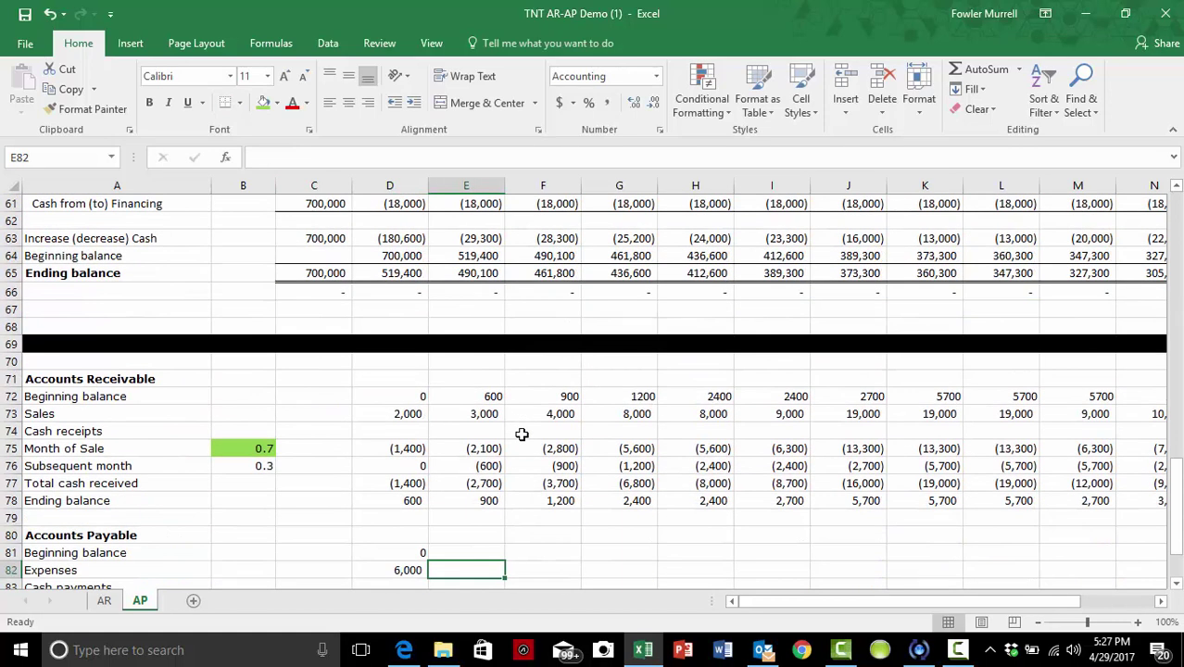
scroll(522, 434, "down", 2)
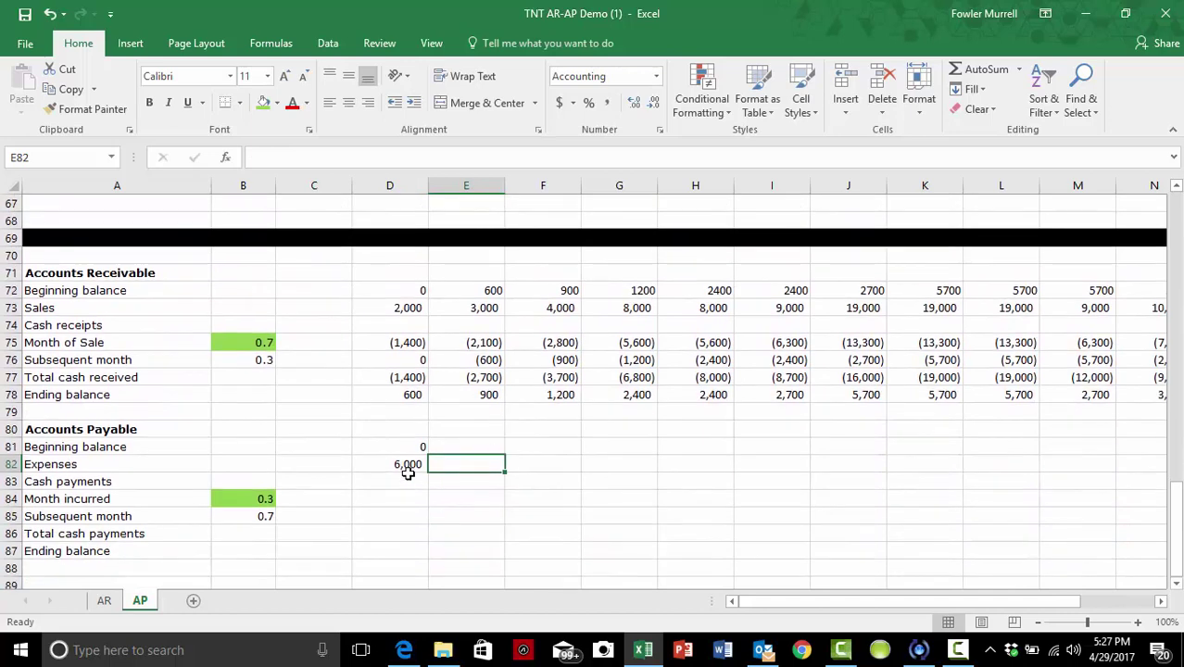
left_click(403, 465)
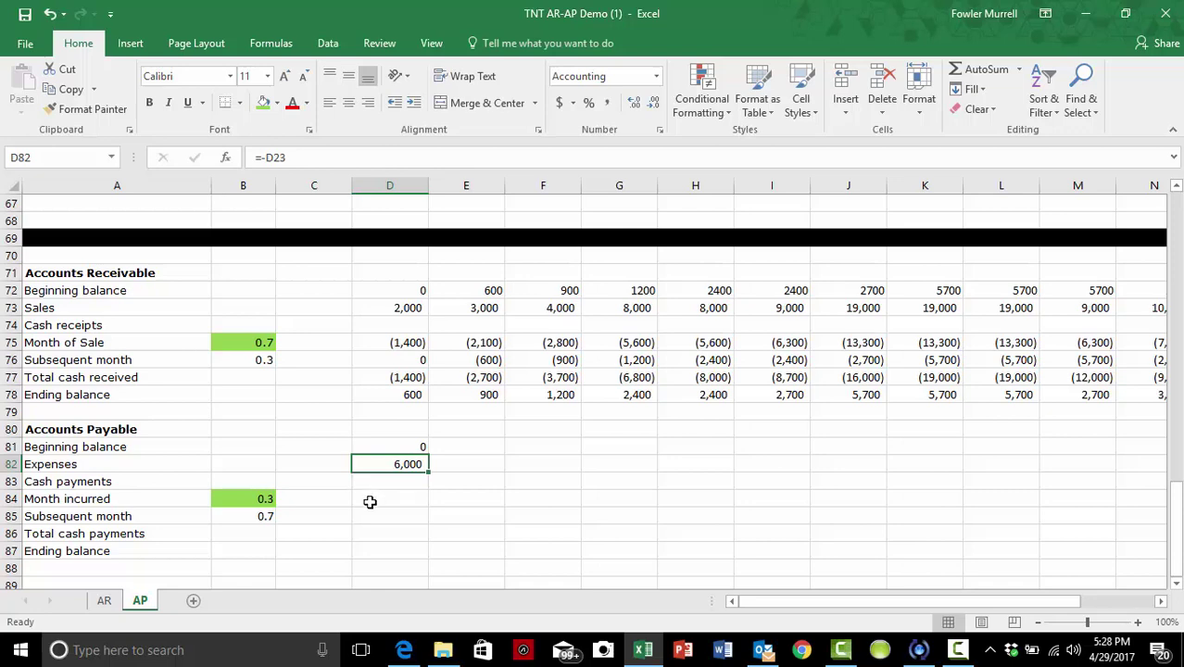
- Freeze the panes at cell C2 so that row 1 and columns A and B stay in view
key("Down")
key("Down")
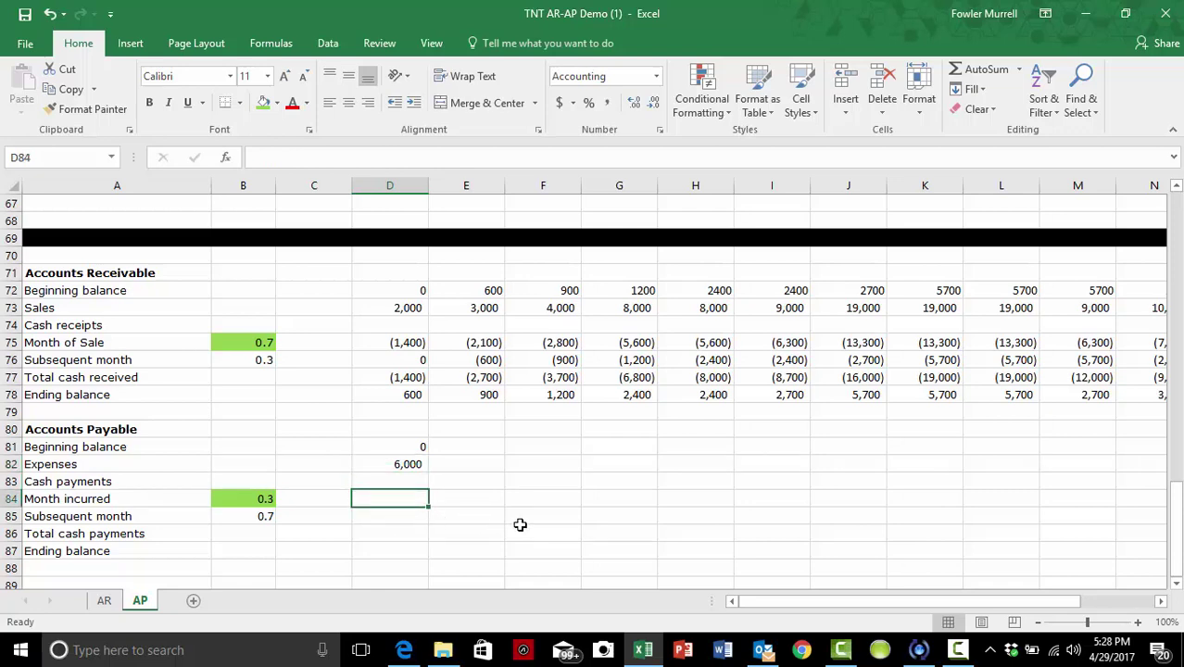
scroll(519, 524, "up", 4)
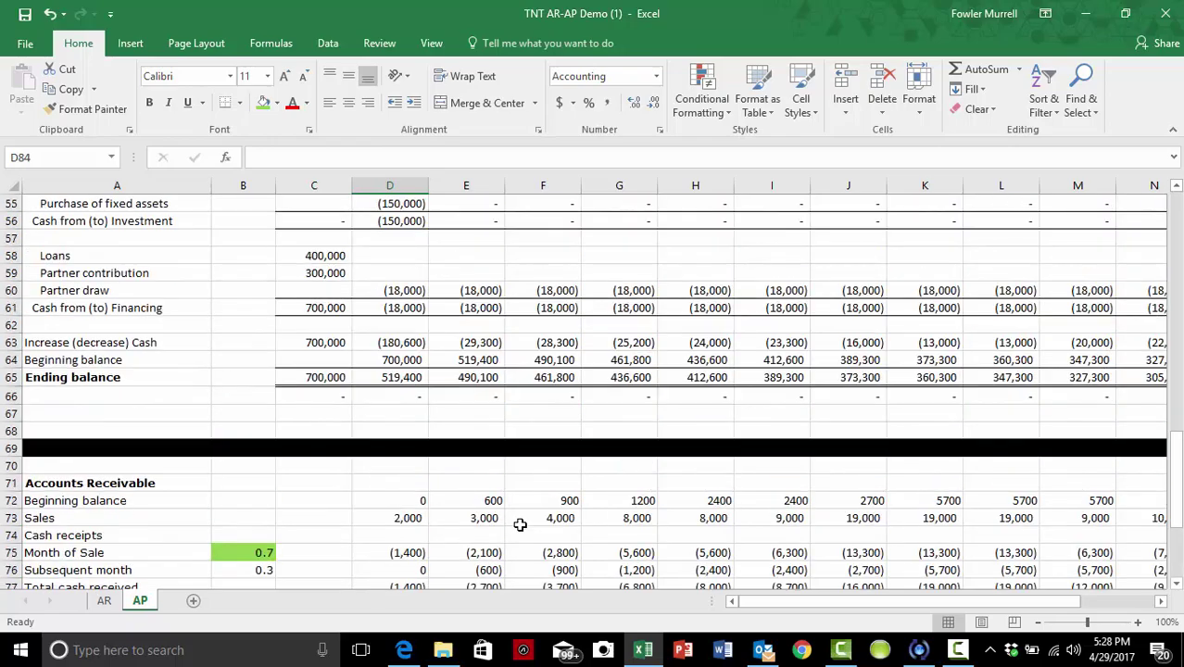
scroll(520, 524, "up", 17)
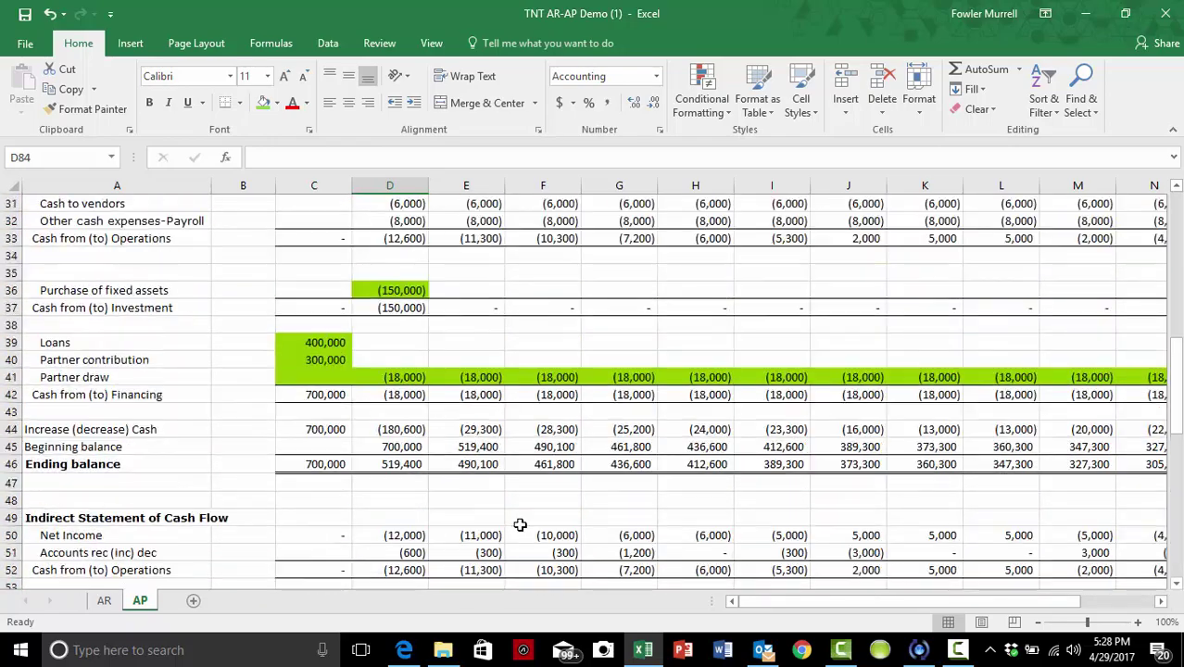
scroll(520, 525, "up", 1)
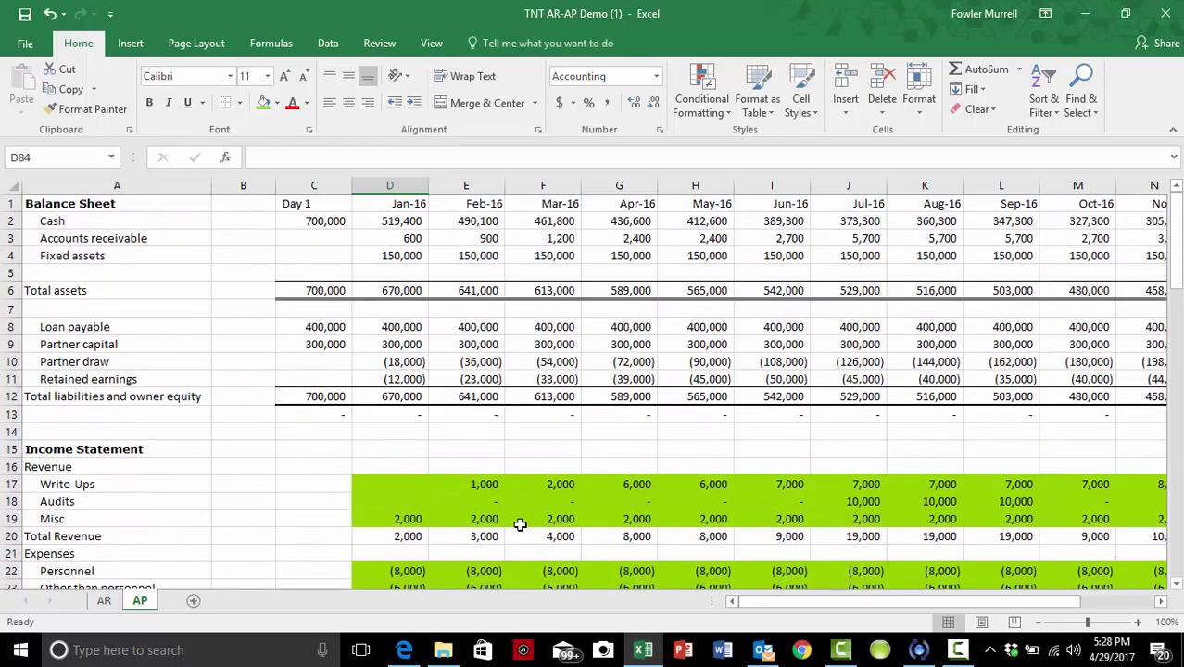
left_click(289, 220)
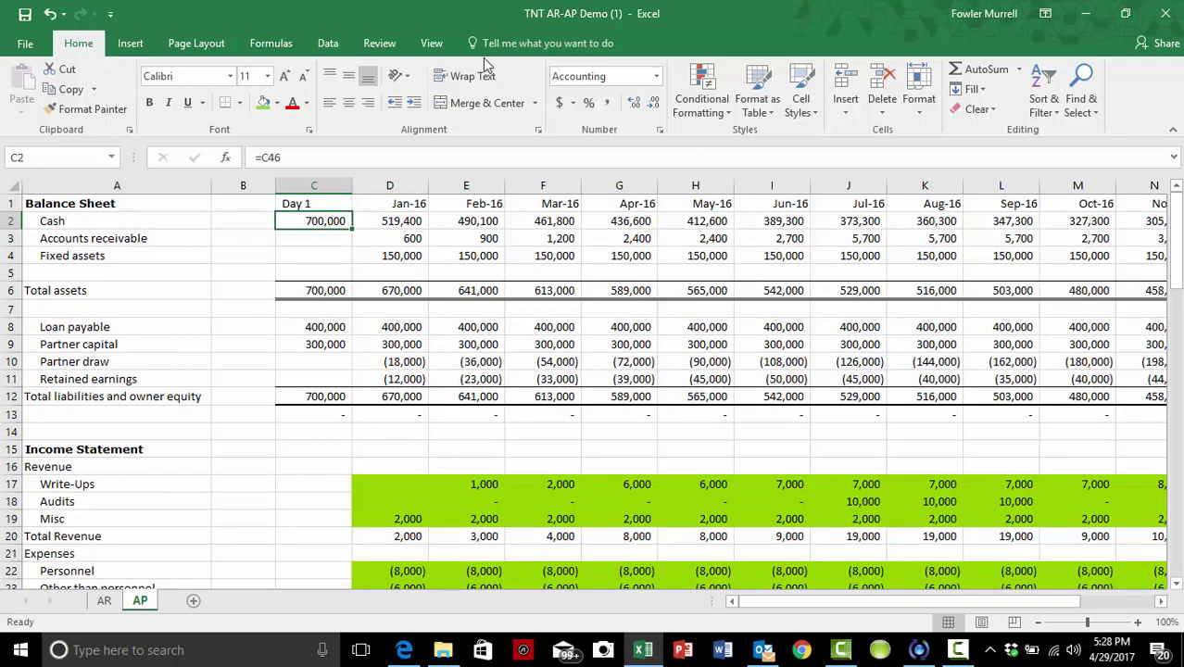
left_click(418, 44)
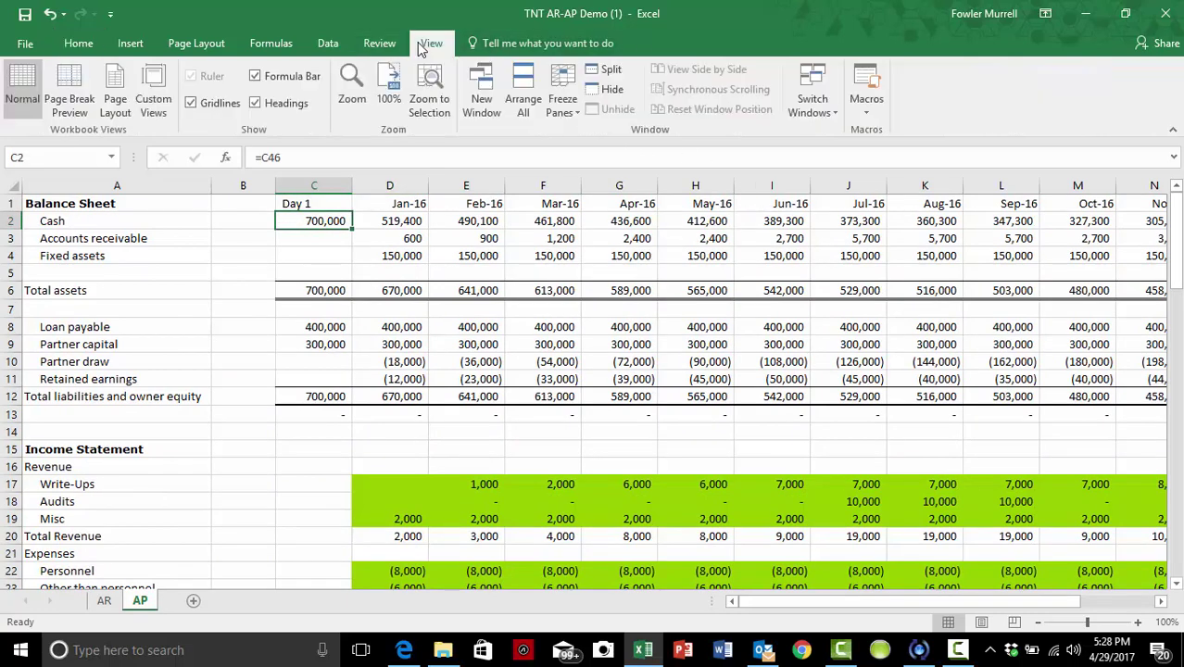
left_click(567, 103)
left_click(597, 143)
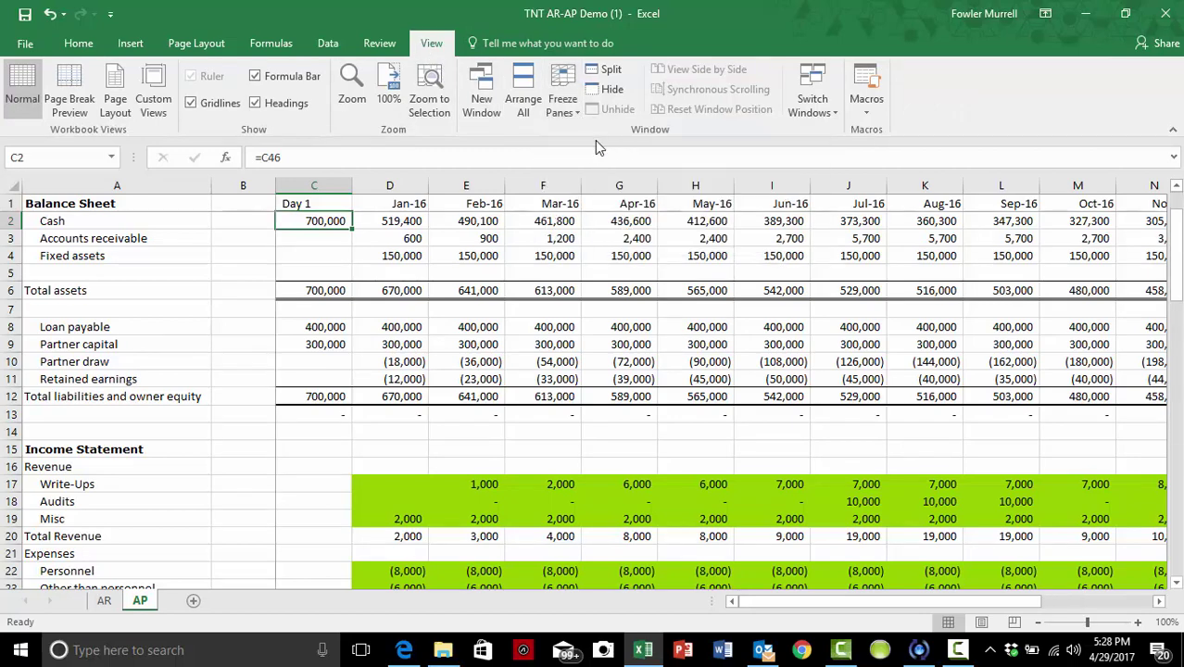
- Calculate the Jan-16 Month incurred cash payment in D84 with the formula =-$B$84*D82, keeping the rate reference absolute
scroll(524, 321, "down", 9)
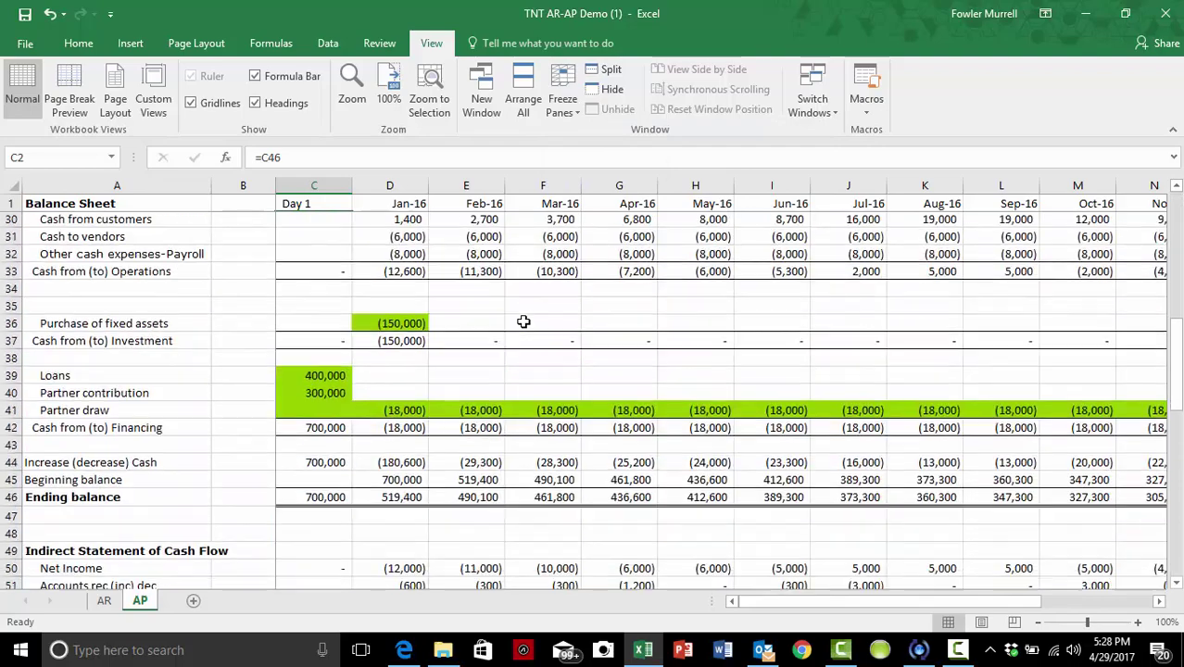
scroll(524, 321, "down", 12)
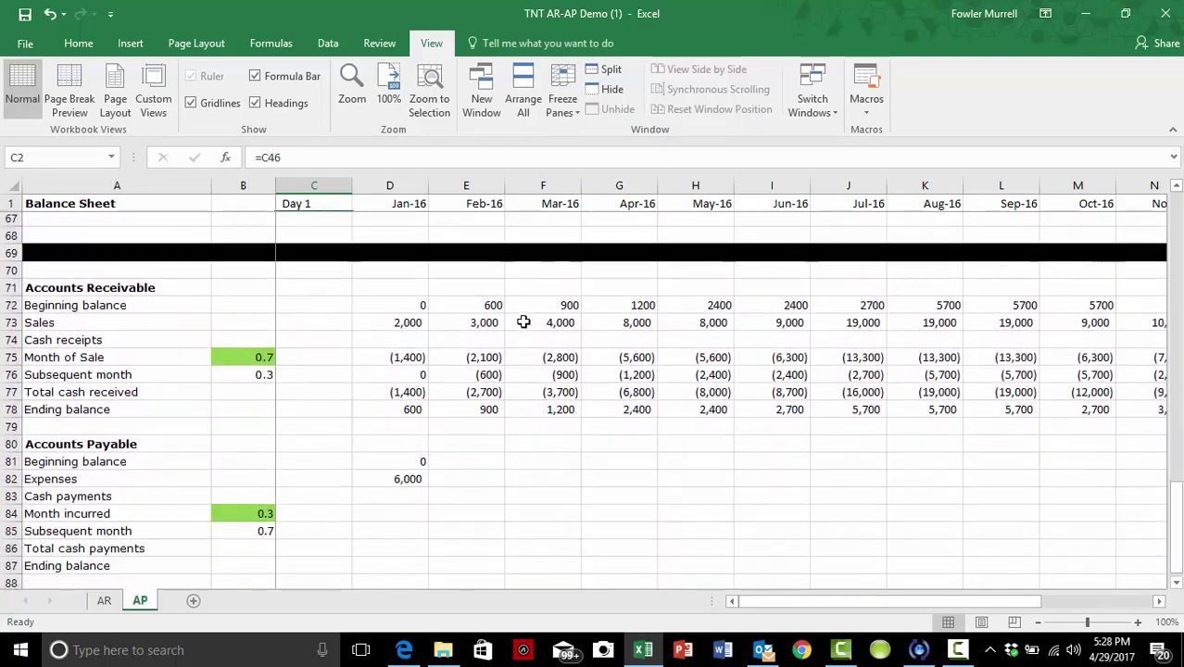
scroll(524, 321, "down", 1)
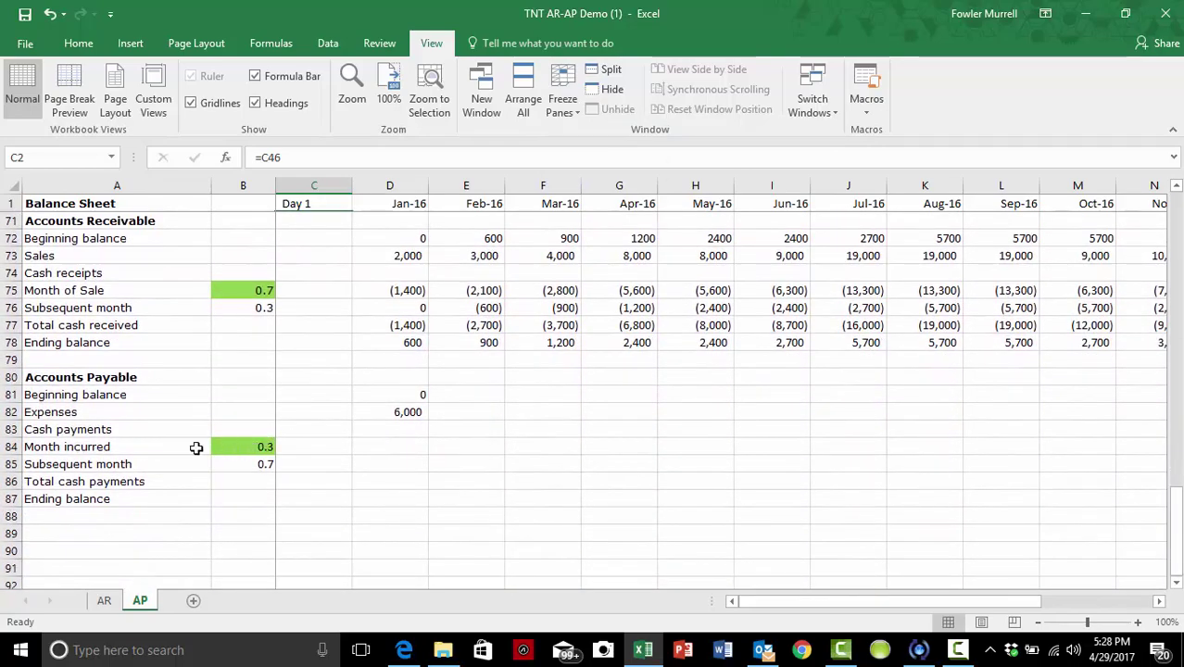
left_click(403, 446)
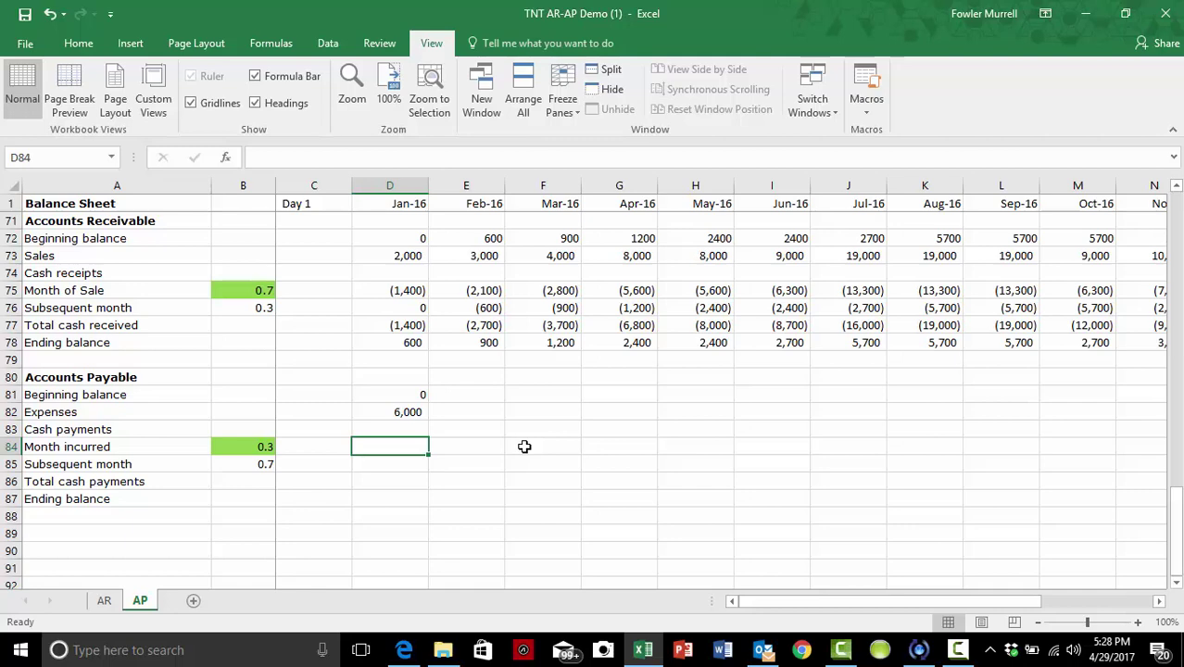
type("=")
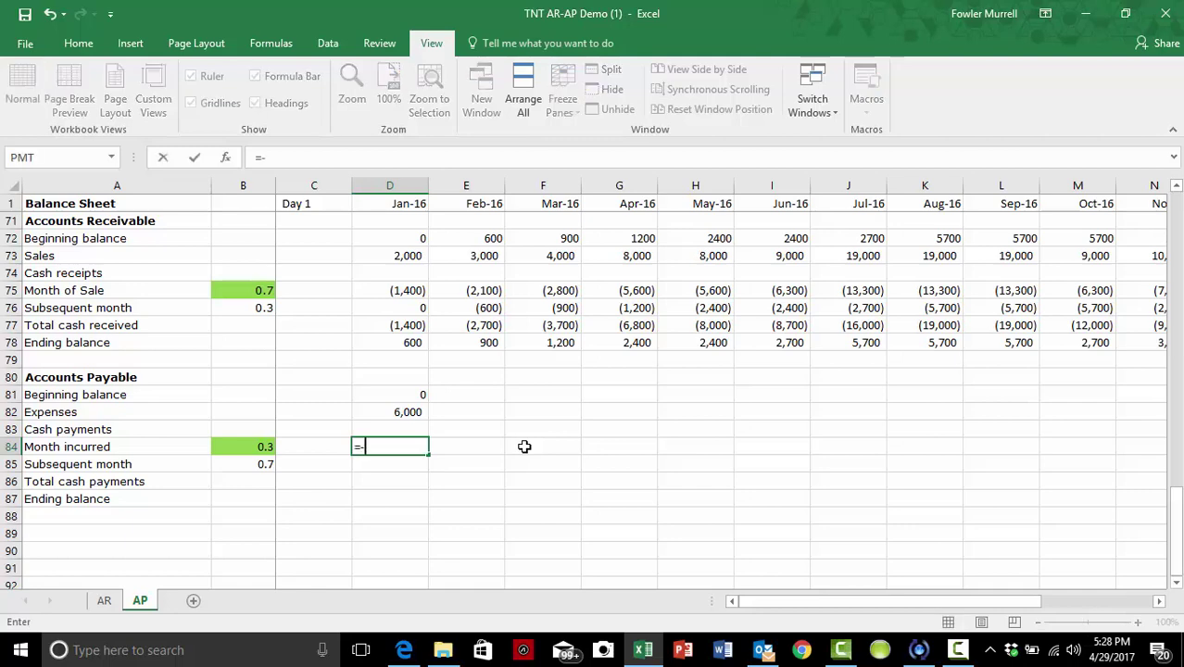
type("-")
left_click(269, 444)
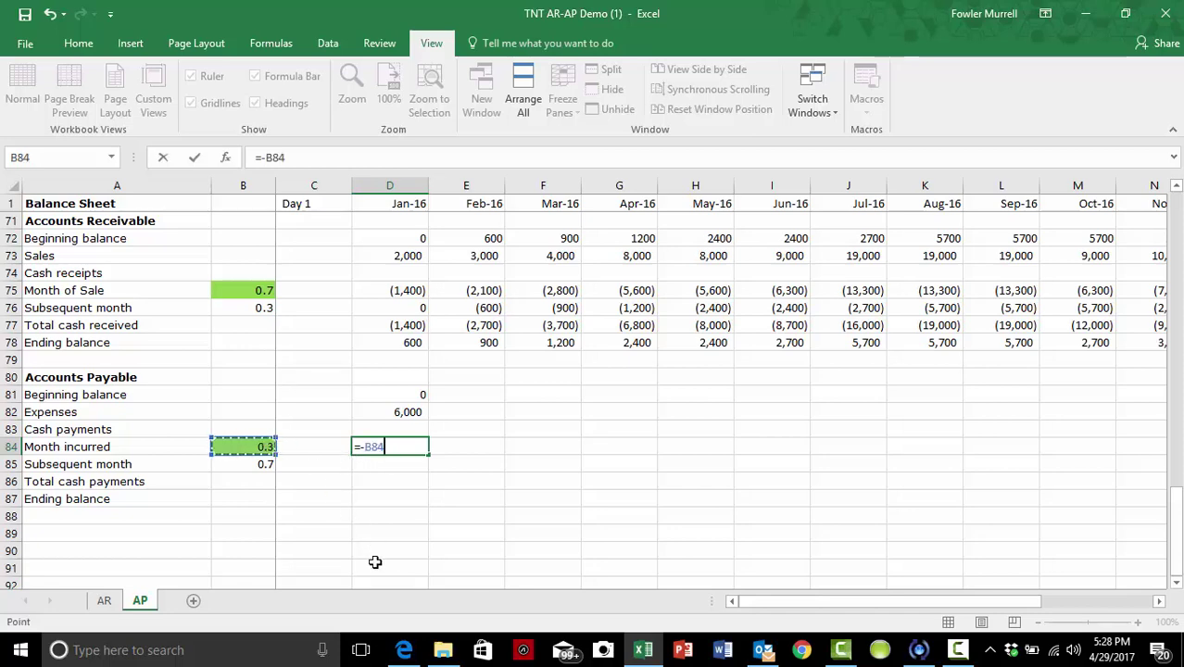
key("F4")
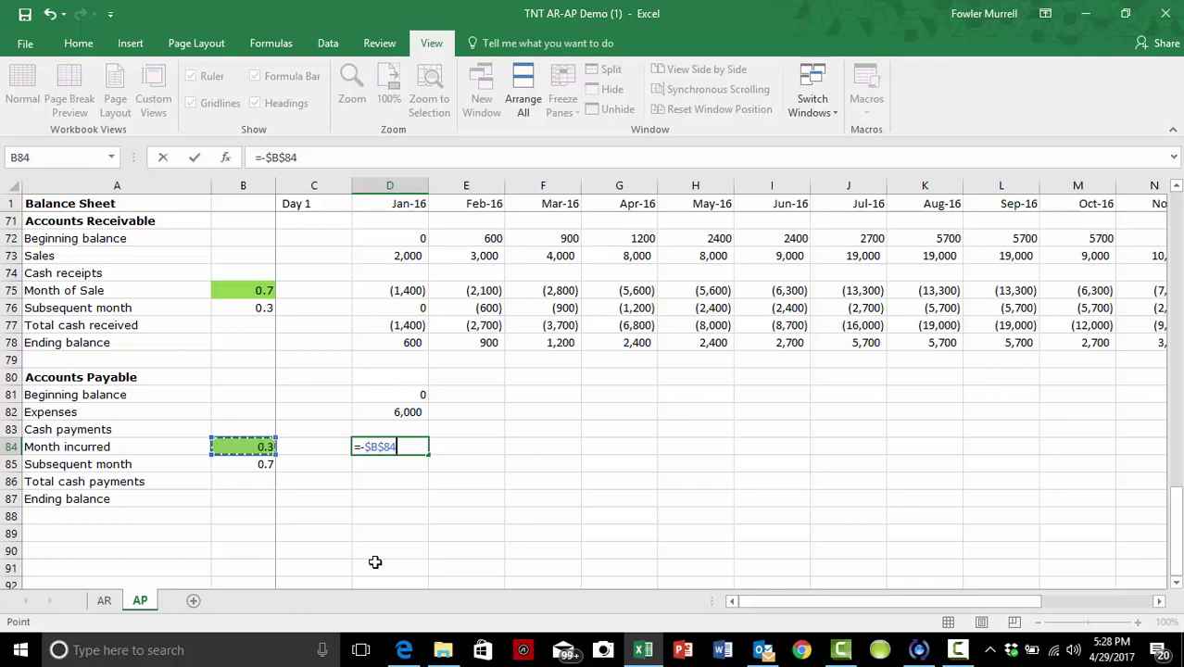
type("*")
left_click(417, 411)
key("Tab")
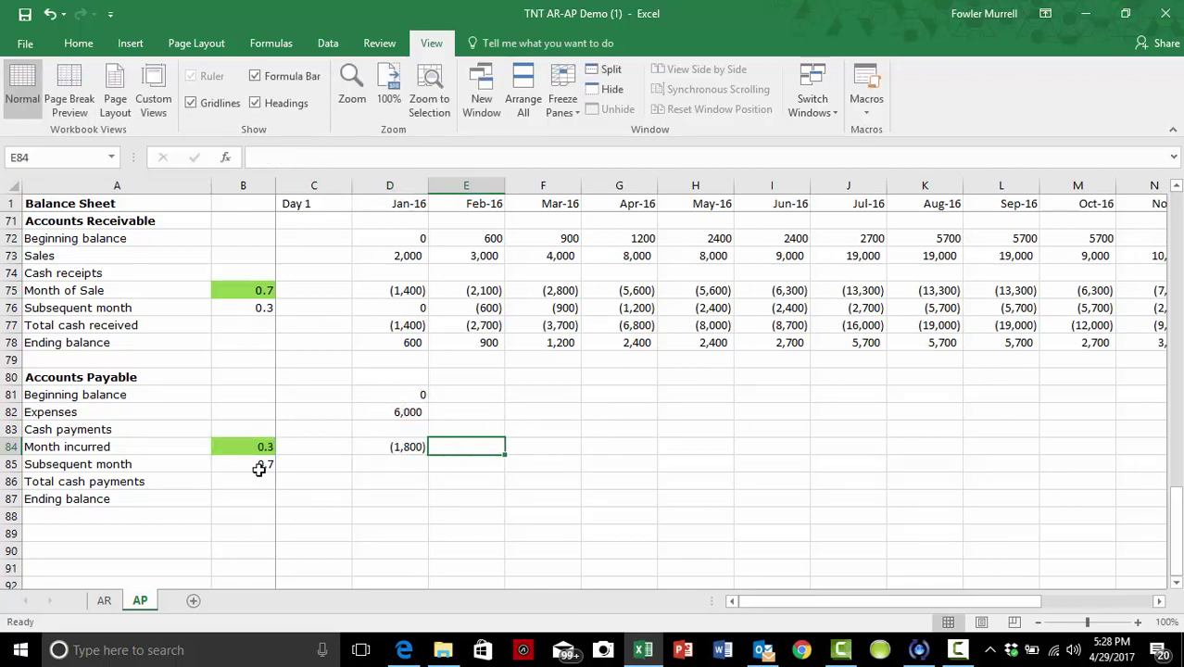
- Calculate the Jan-16 Subsequent month cash payment in D85 with =-$B$85*C82, keeping the rate reference absolute
left_click(408, 463)
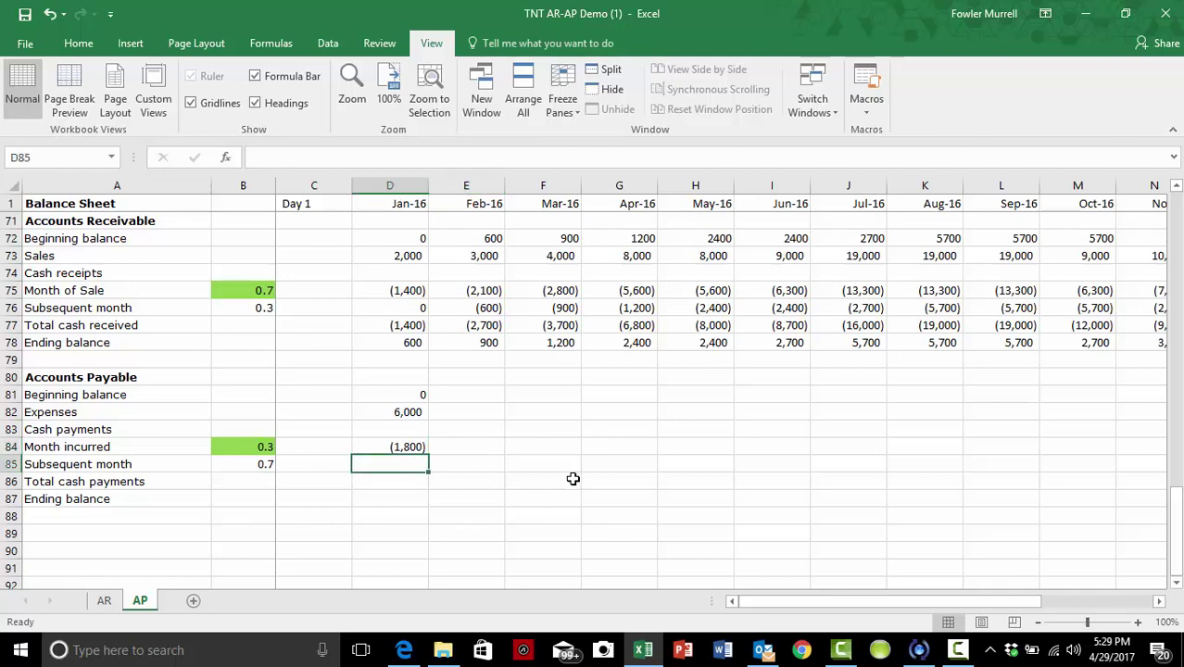
type("=")
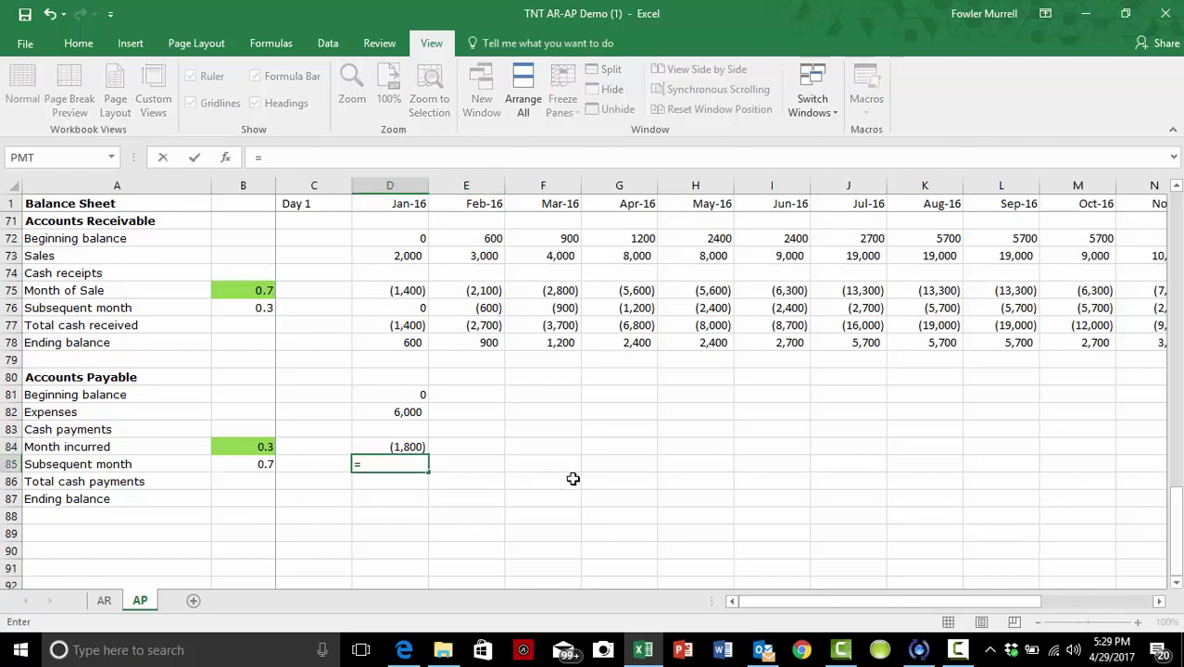
left_click(264, 465)
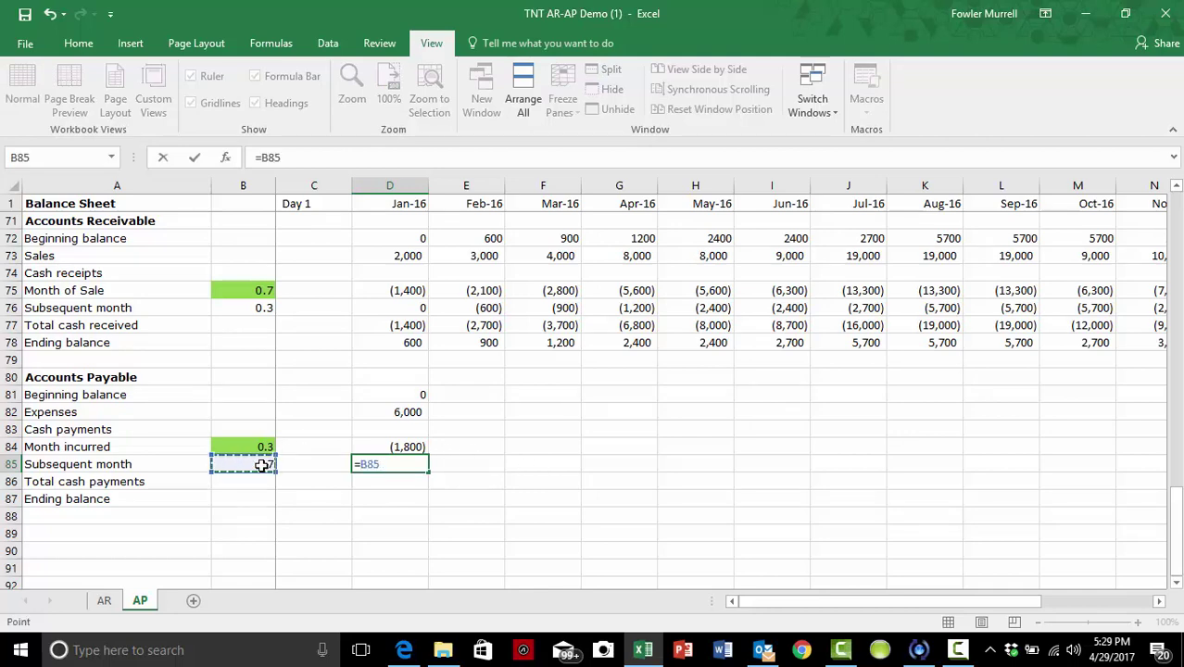
key("BackSpace")
key("BackSpace")
key("BackSpace")
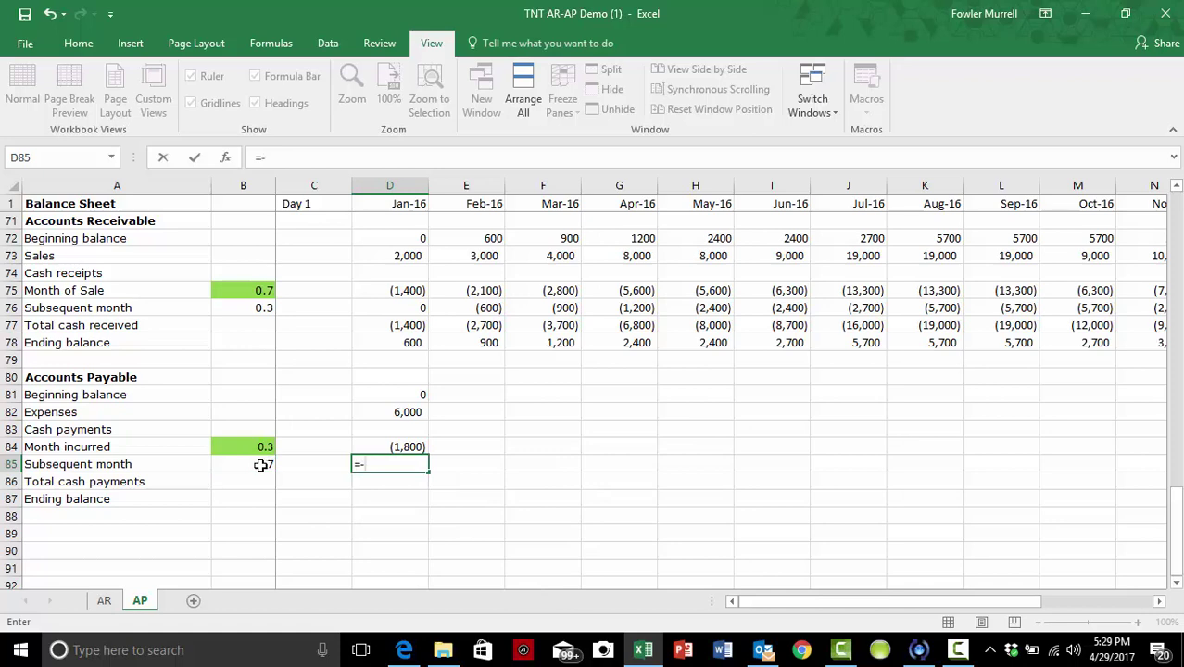
left_click(263, 466)
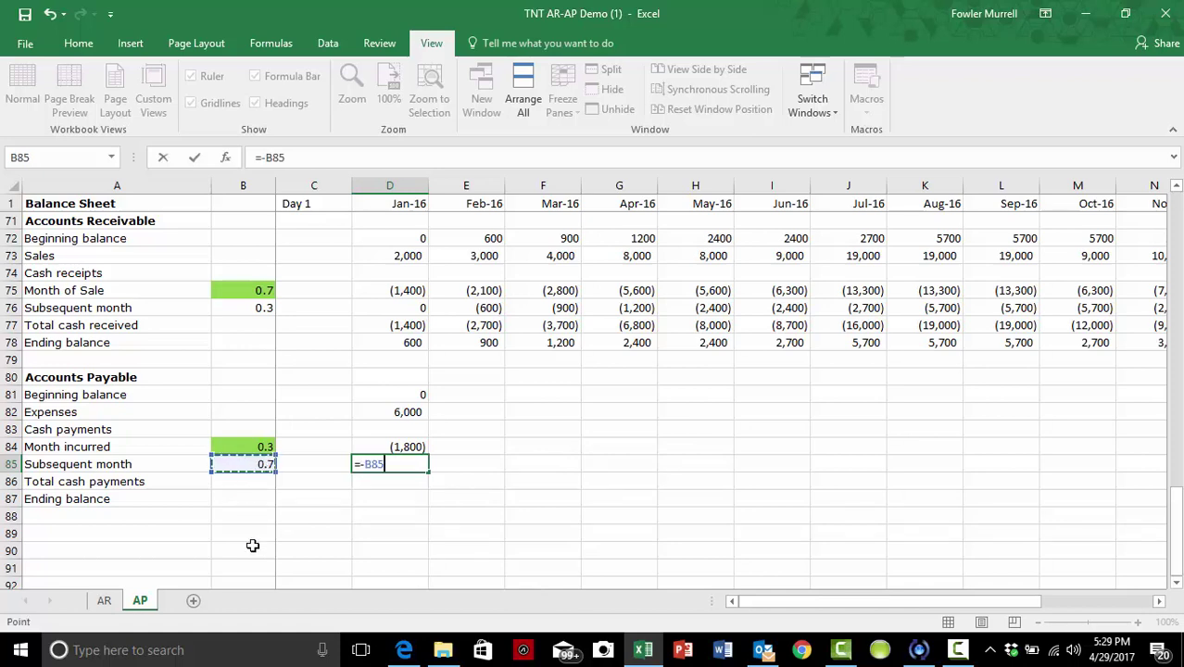
key("F4")
type("*")
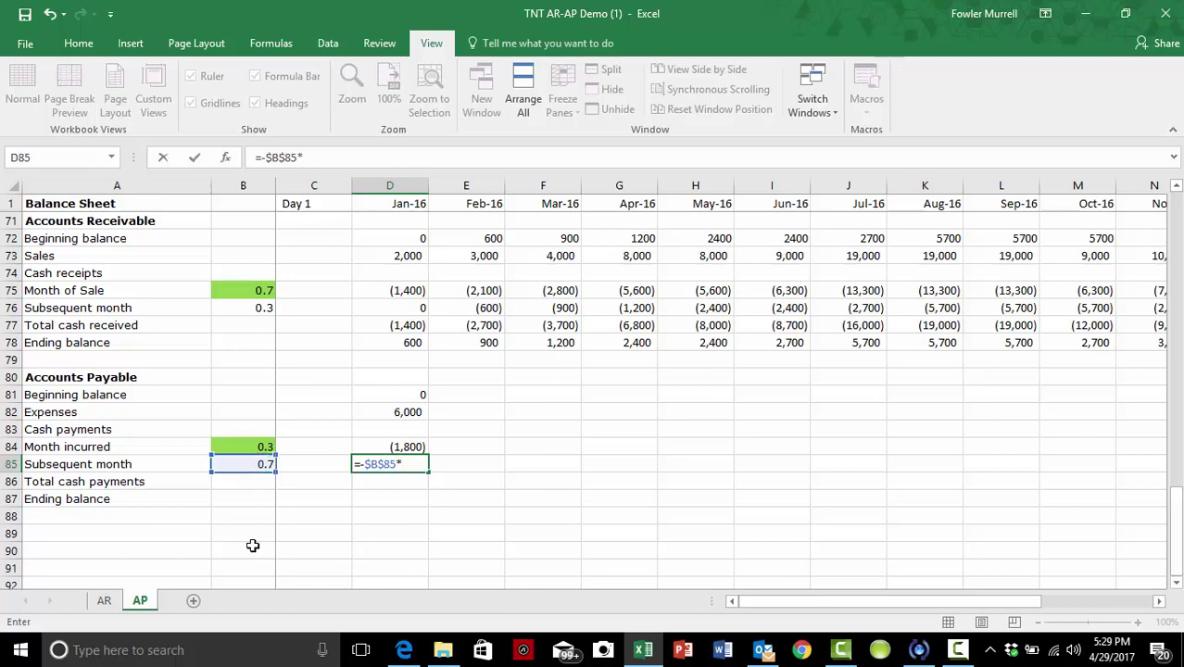
left_click(329, 410)
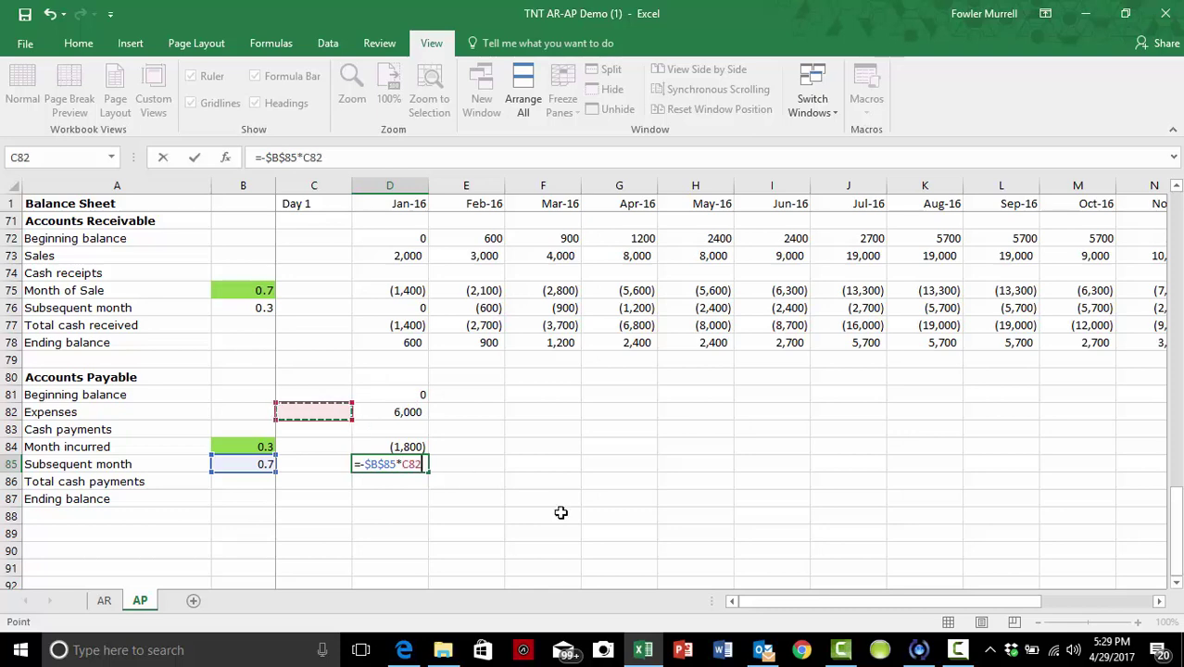
key("Tab")
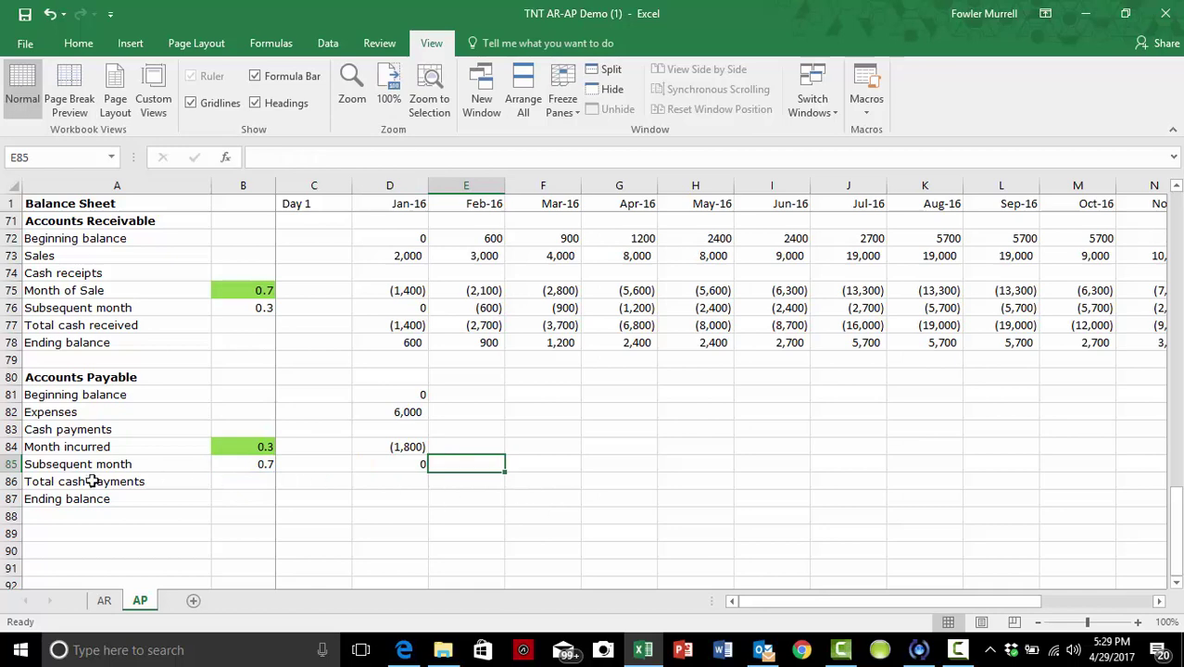
- Total the Jan-16 cash payments in D86 with a SUM of D84:D85
left_click(411, 479)
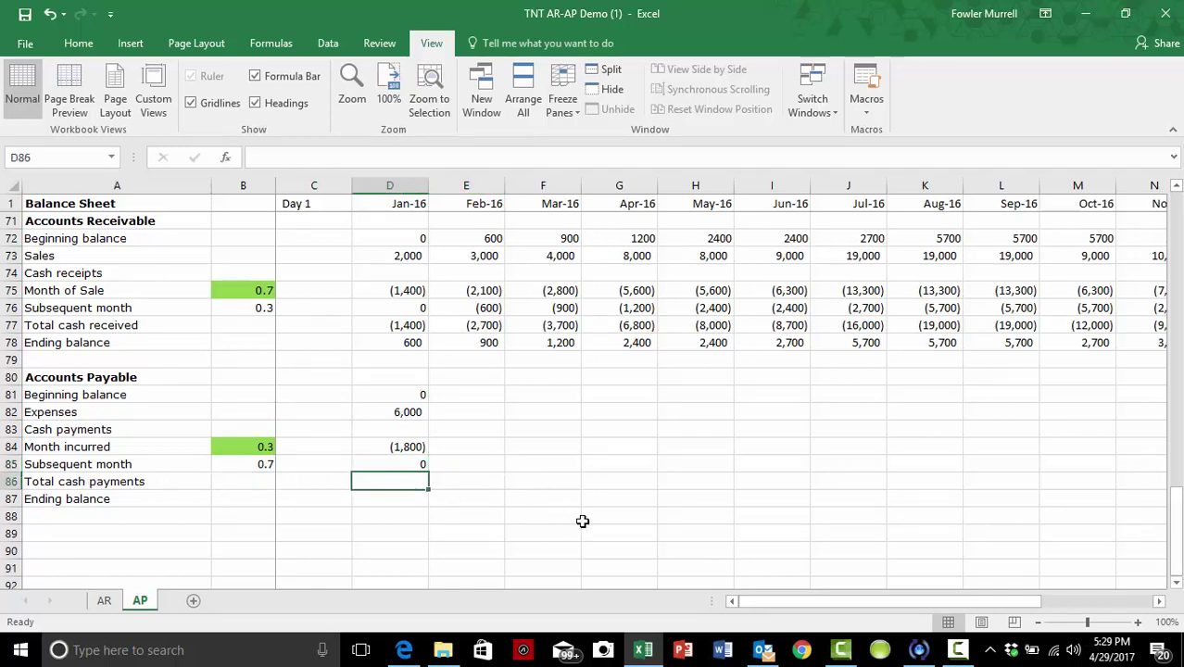
type("=sum")
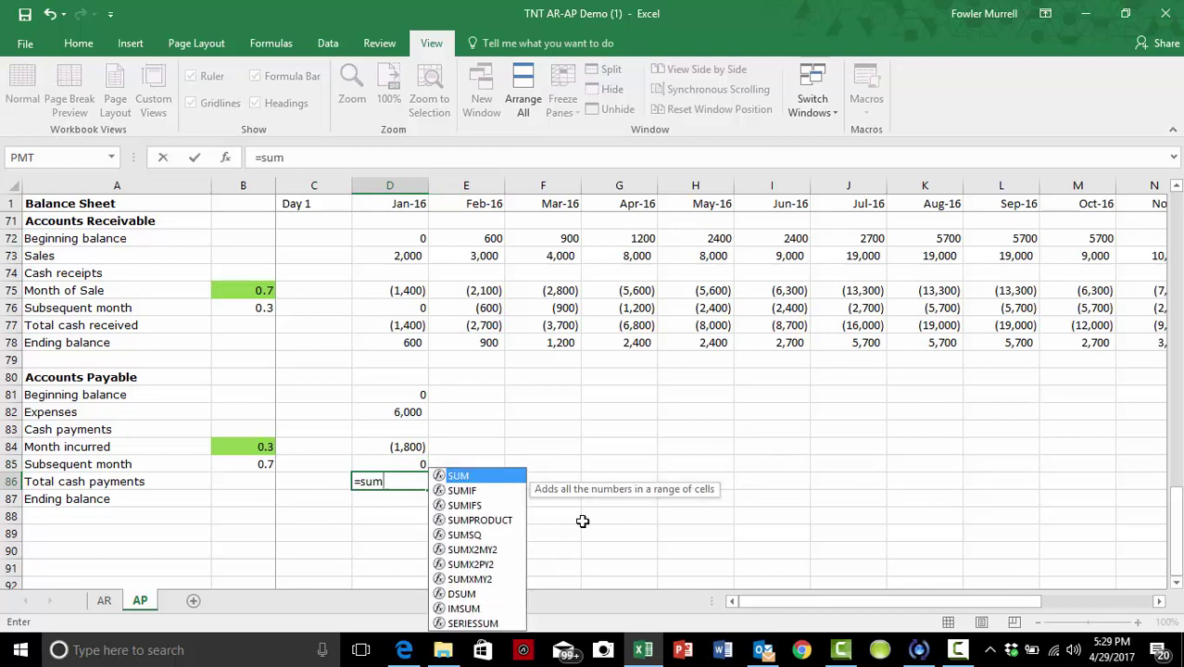
type("(")
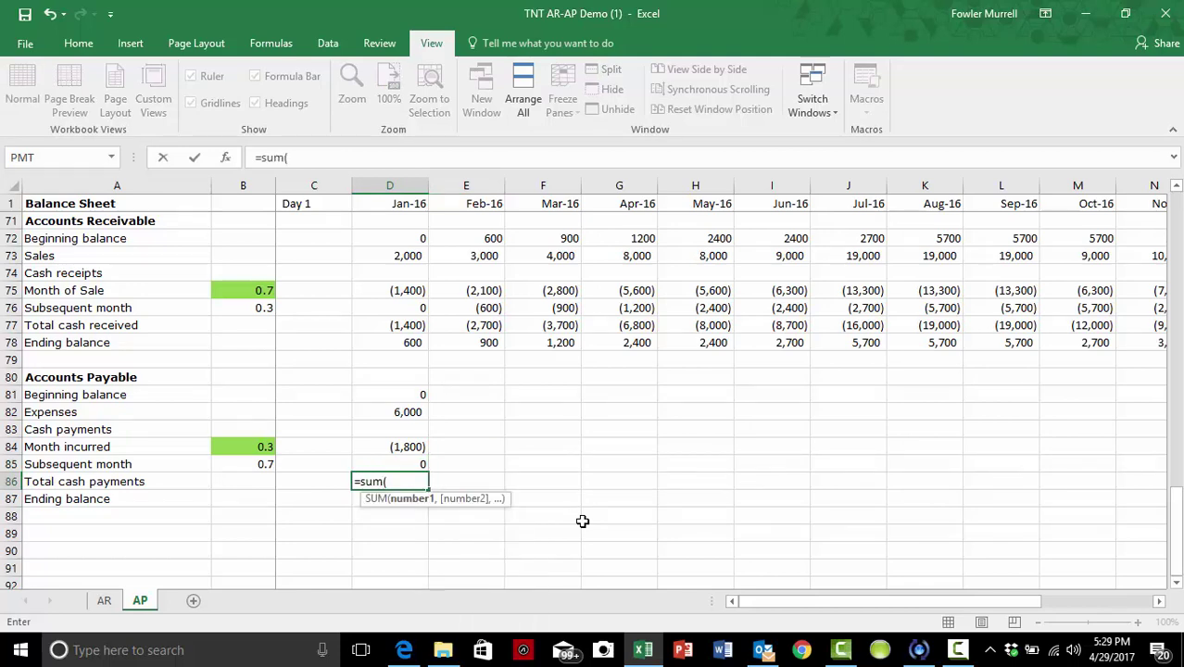
left_click(404, 448)
left_click_drag(404, 448, 404, 464)
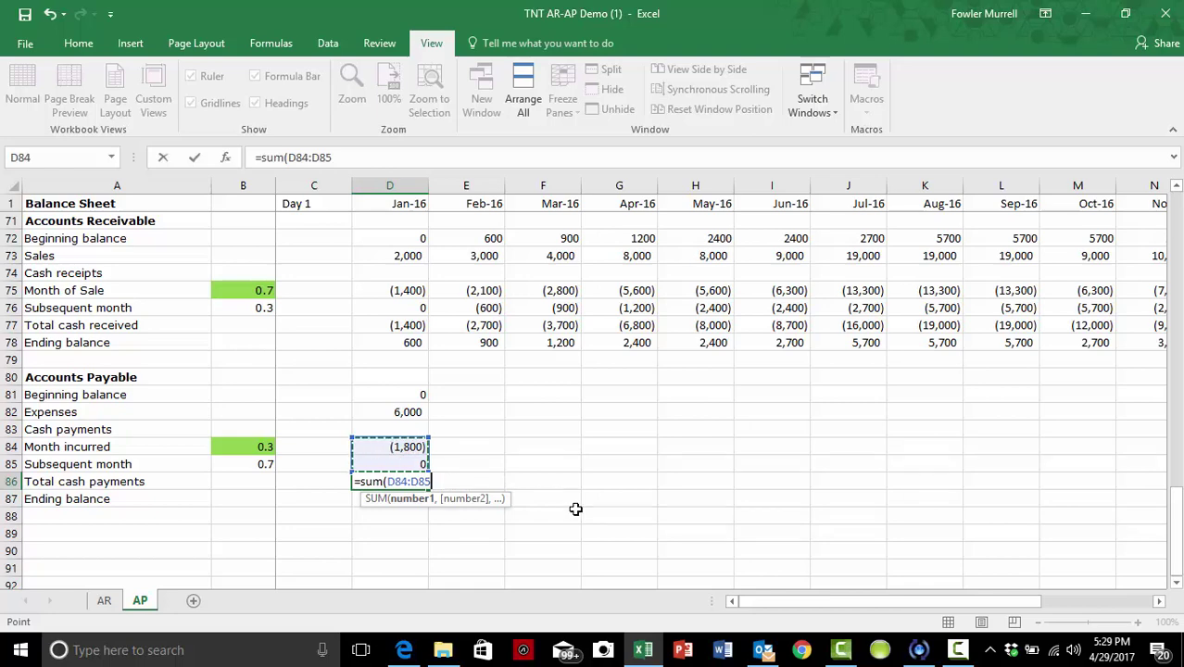
key("Tab")
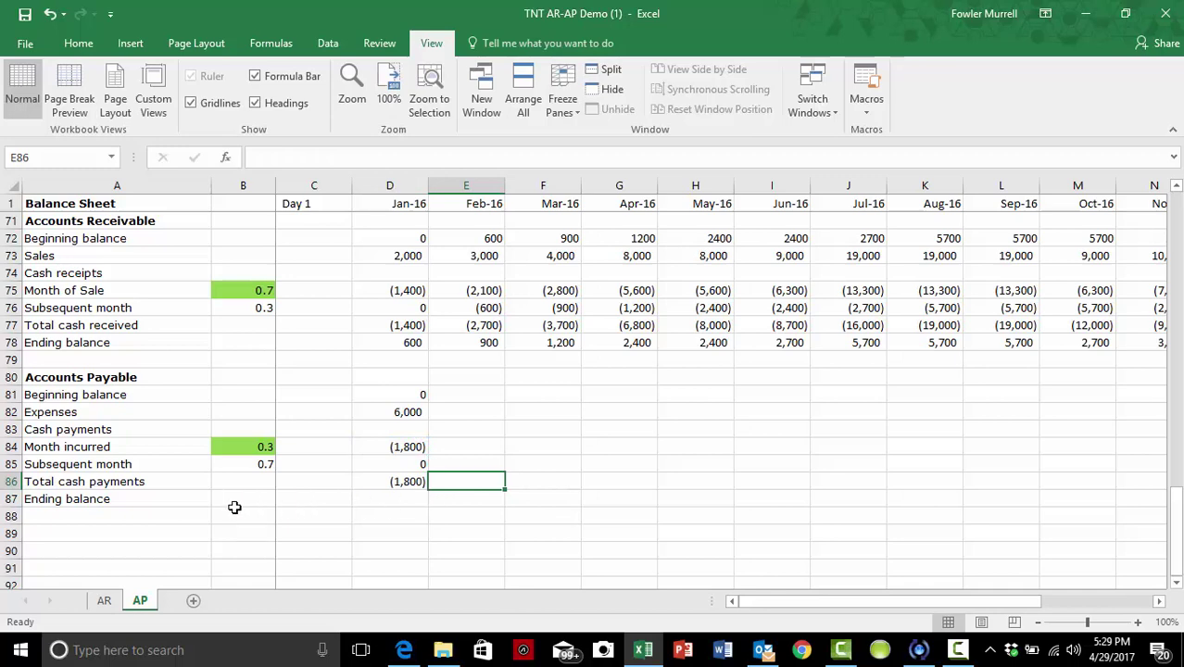
- Calculate the Jan-16 Accounts Payable ending balance in D87 with the formula =D81+D82+D86
left_click(399, 499)
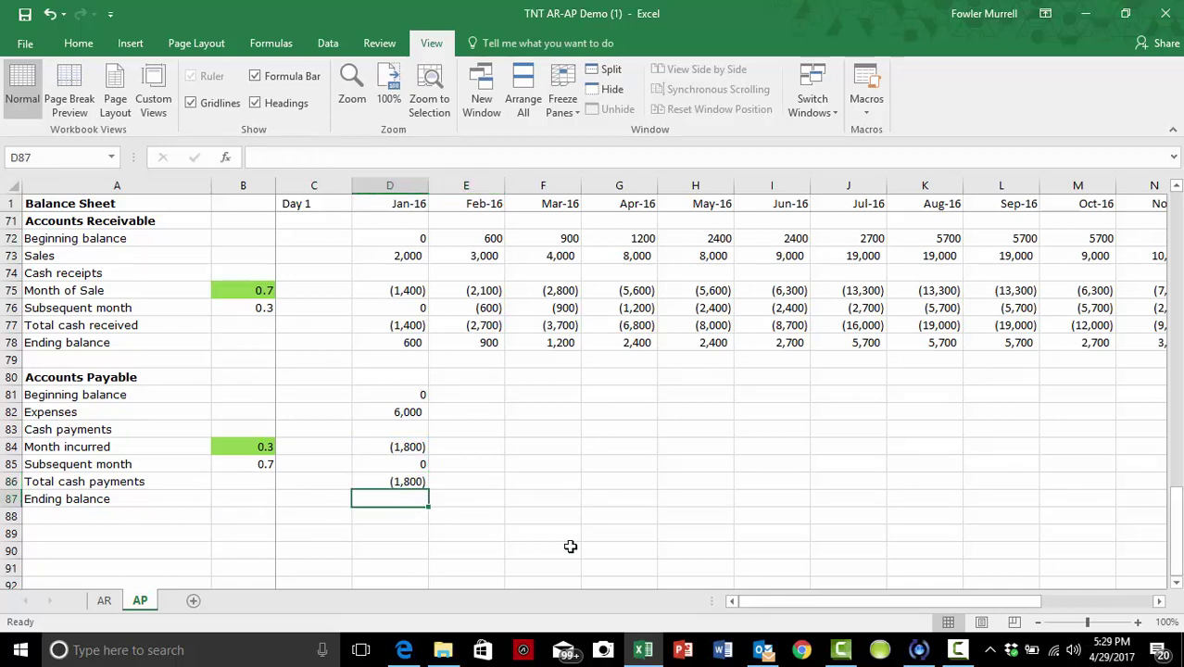
type("=")
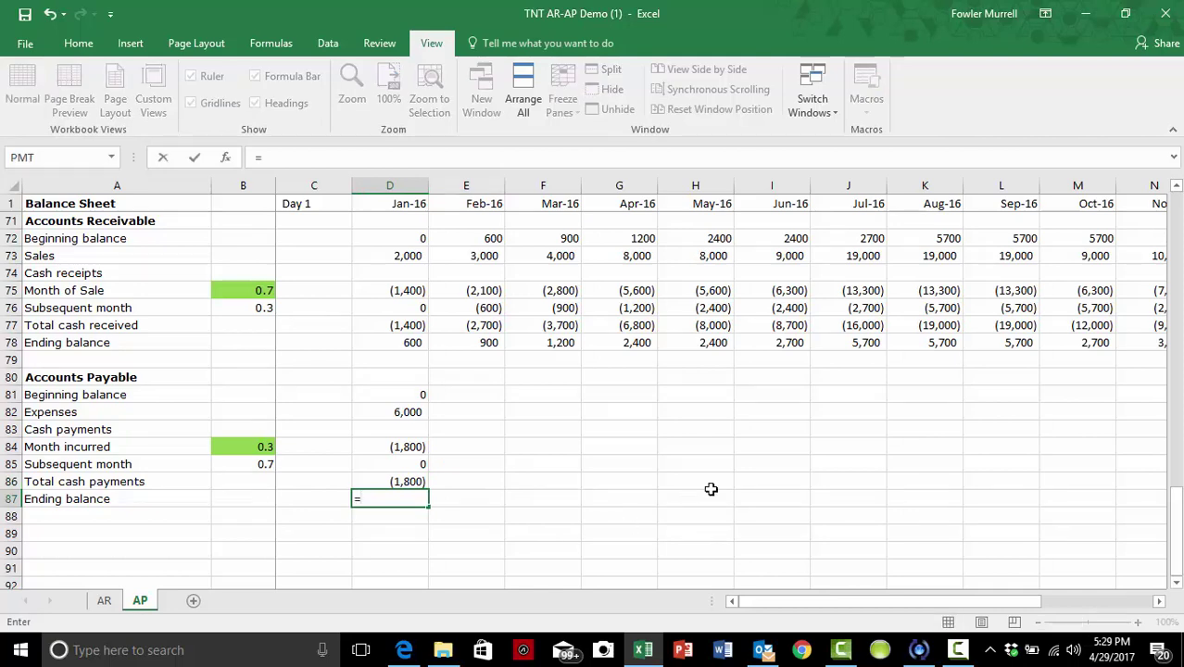
left_click(414, 394)
type("+")
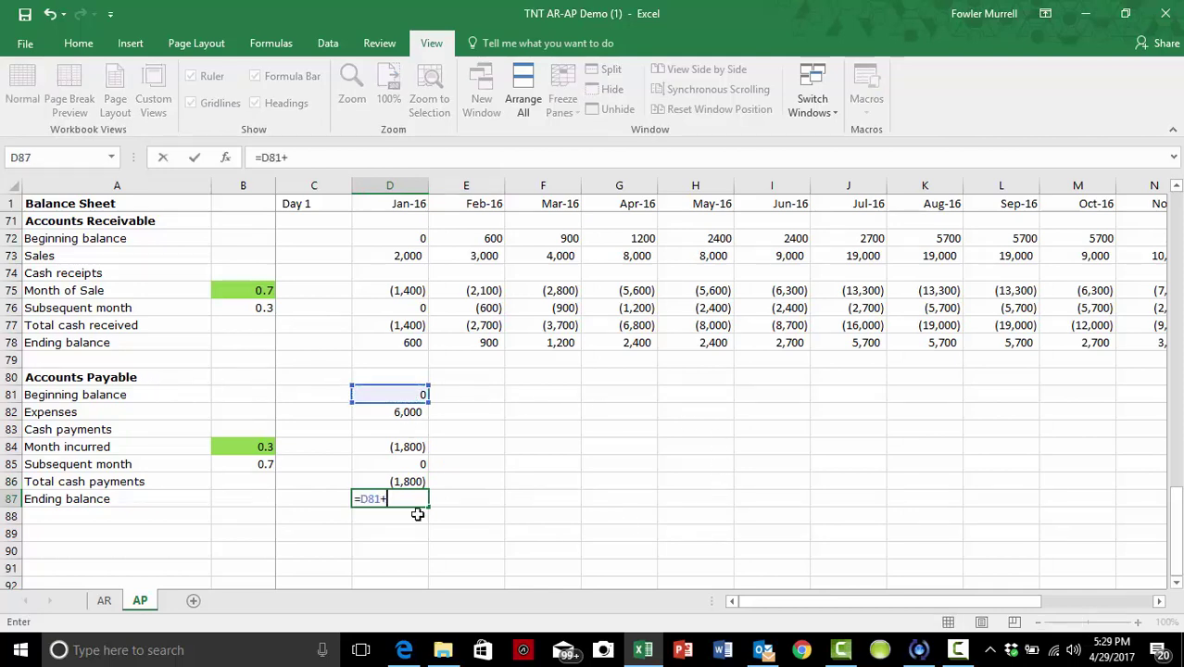
left_click(395, 413)
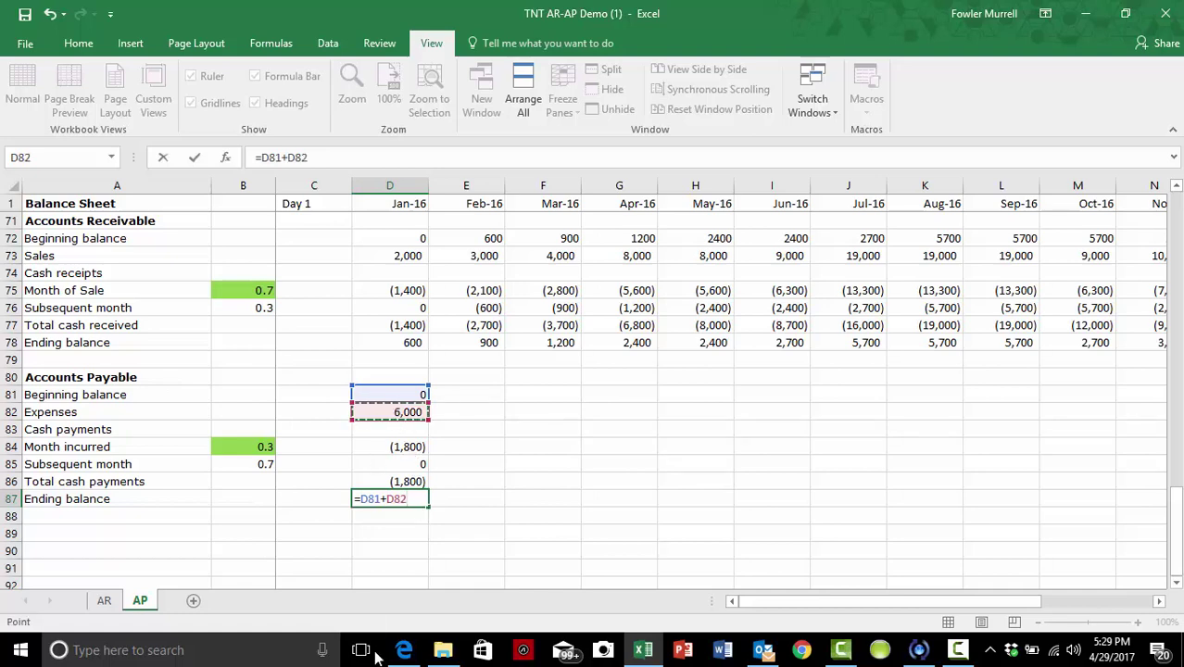
type("+")
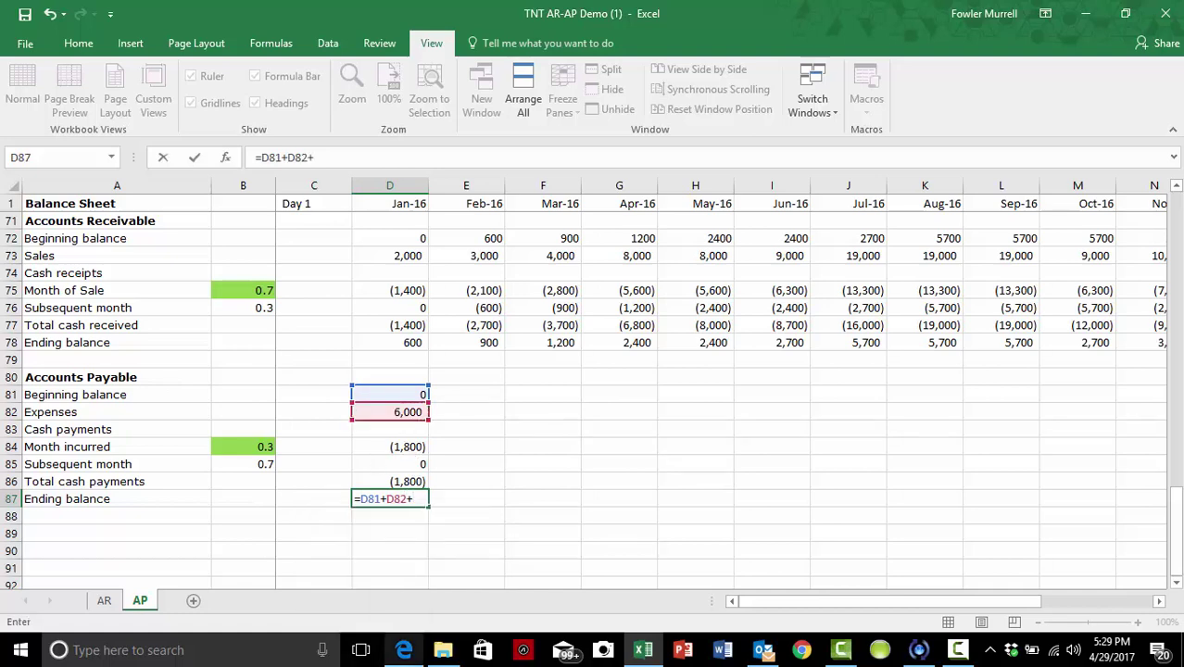
left_click(408, 481)
key("Tab")
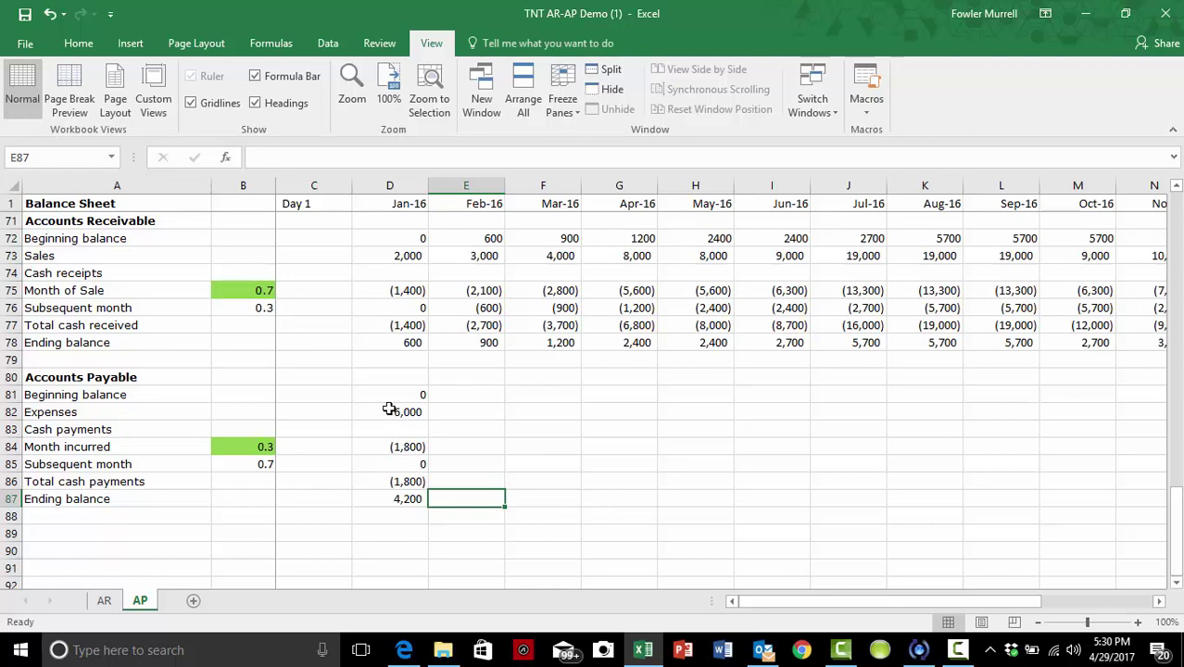
- Fill the Jan-16 Accounts Payable formulas D81:D87 into Feb-16, and format E85 with comma style and no decimals
left_click_drag(396, 391, 512, 508)
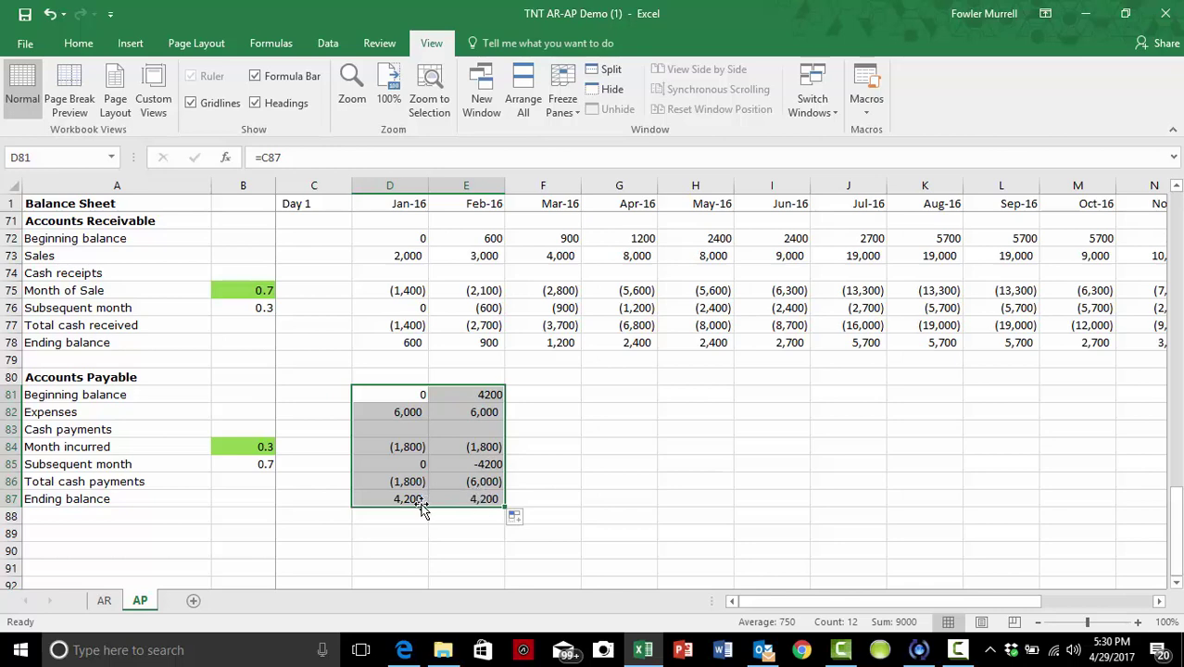
left_click(486, 465)
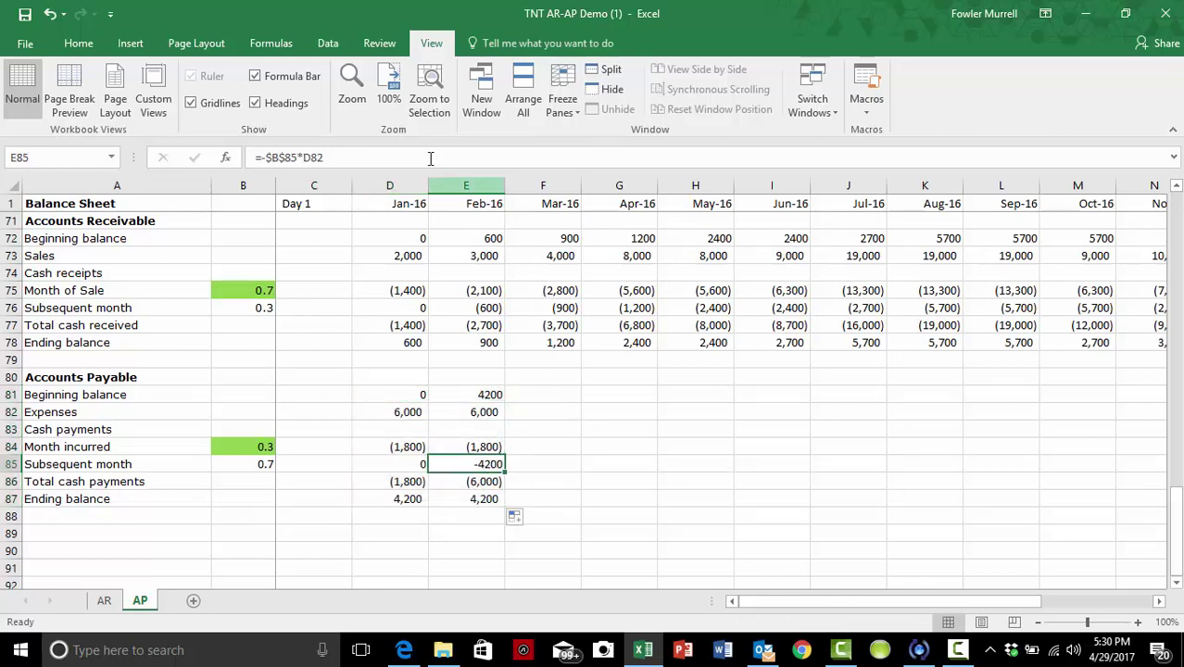
left_click(75, 45)
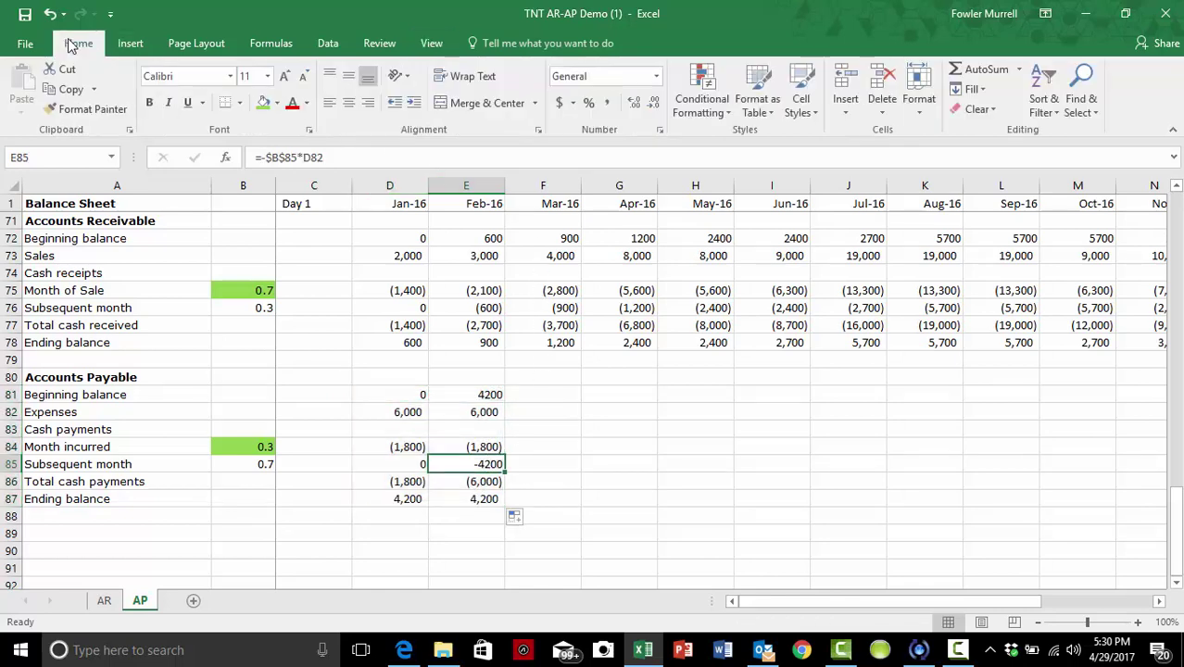
left_click(608, 104)
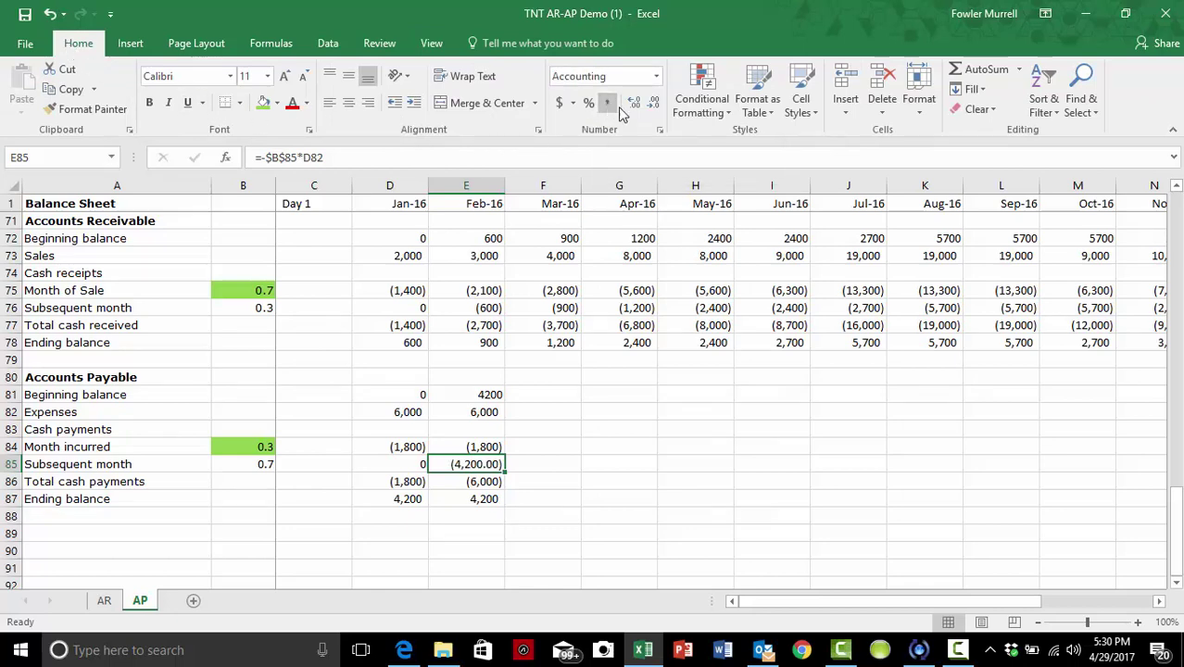
left_click(655, 102)
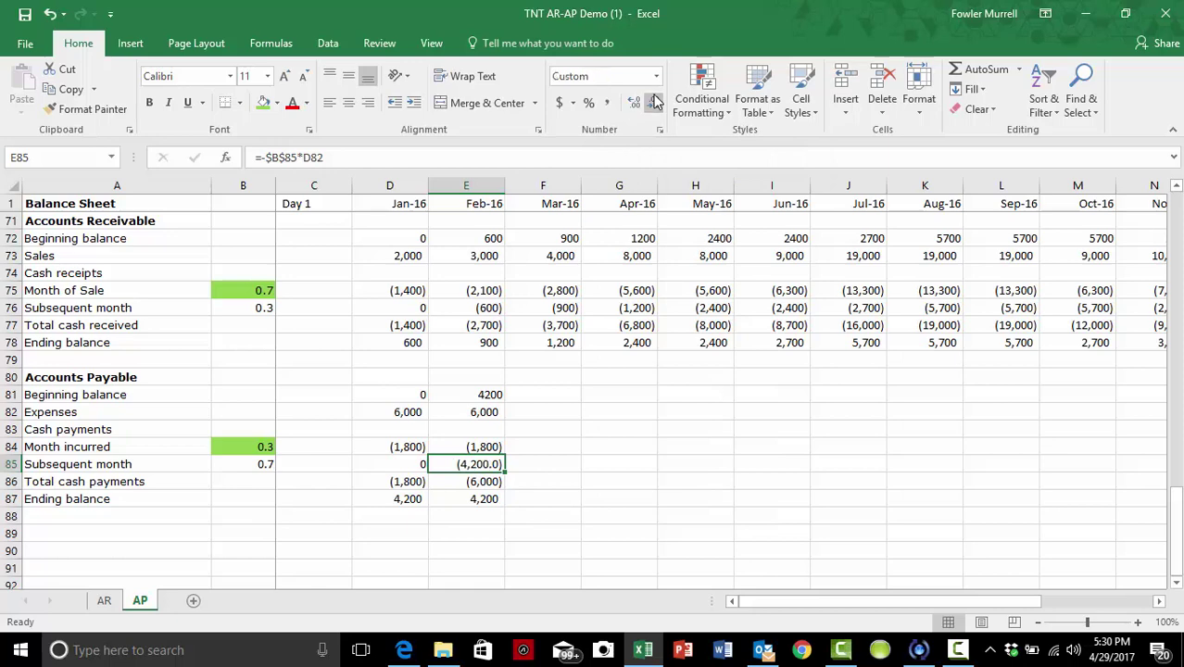
left_click(654, 102)
left_click(585, 531)
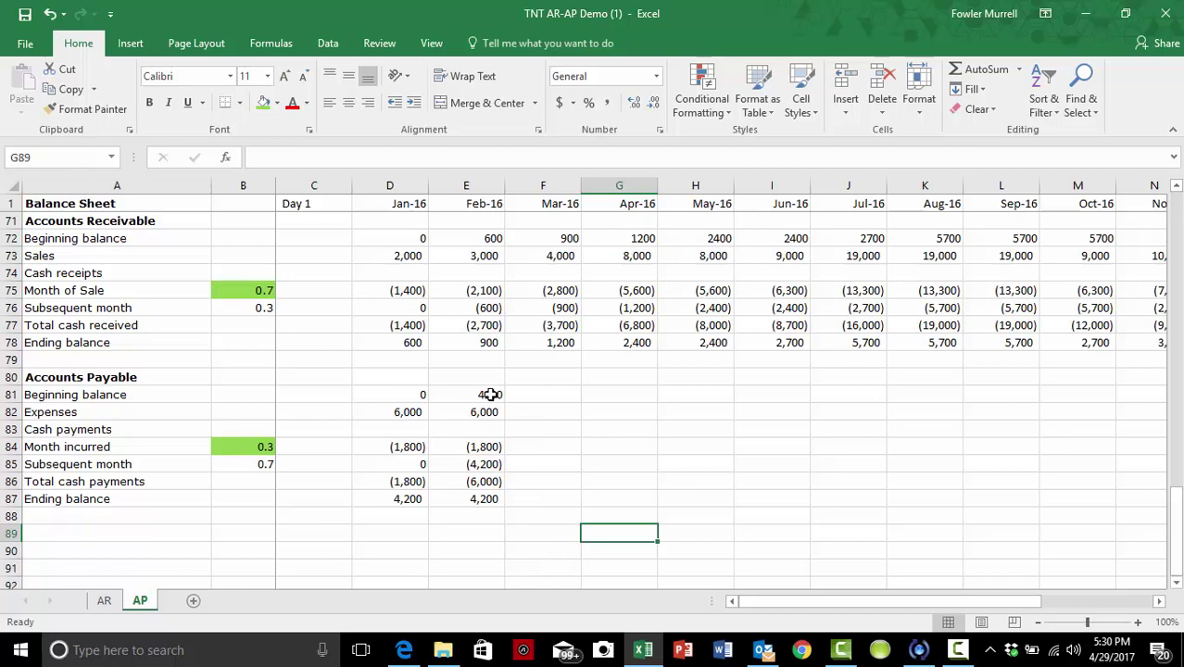
- Fill the Feb-16 Accounts Payable formulas E81:E87 across through Dec-16 in column O
left_click_drag(490, 395, 890, 517)
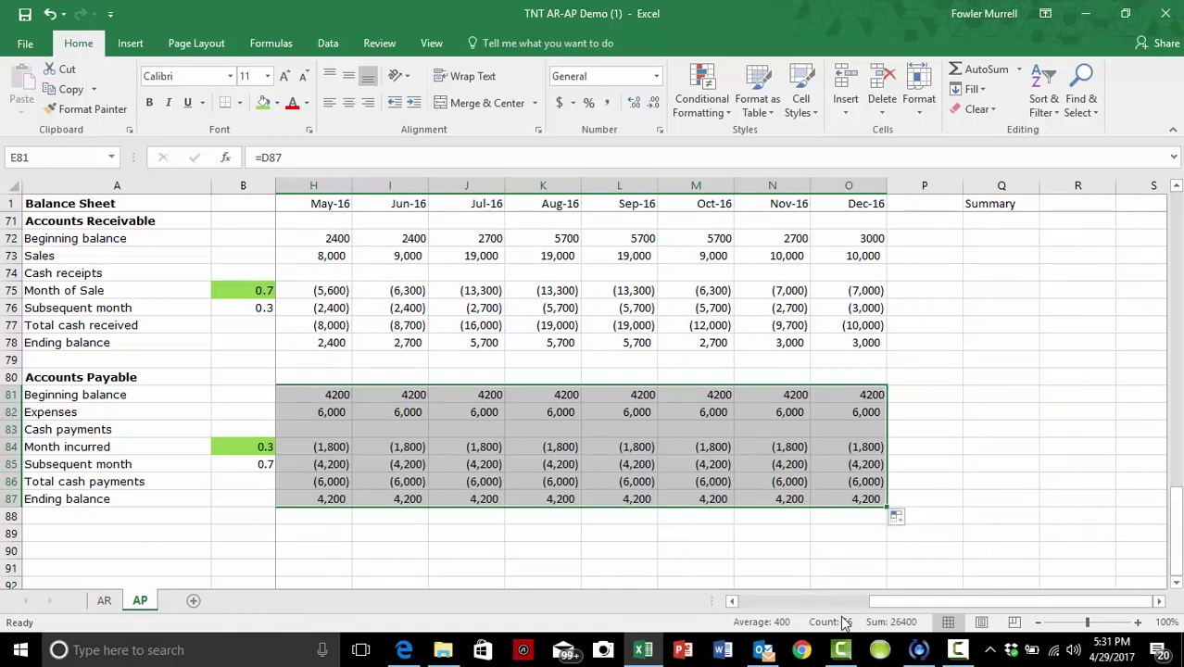
left_click(733, 601)
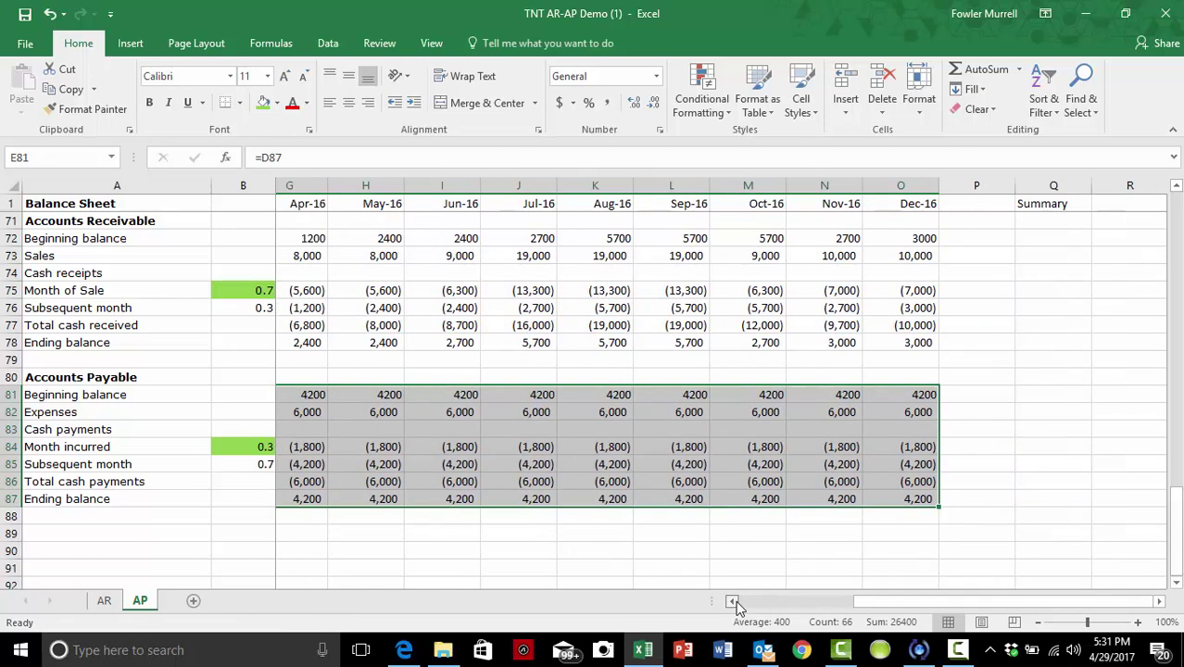
left_click(733, 601)
left_click(733, 601)
left_click(733, 601)
left_click(733, 602)
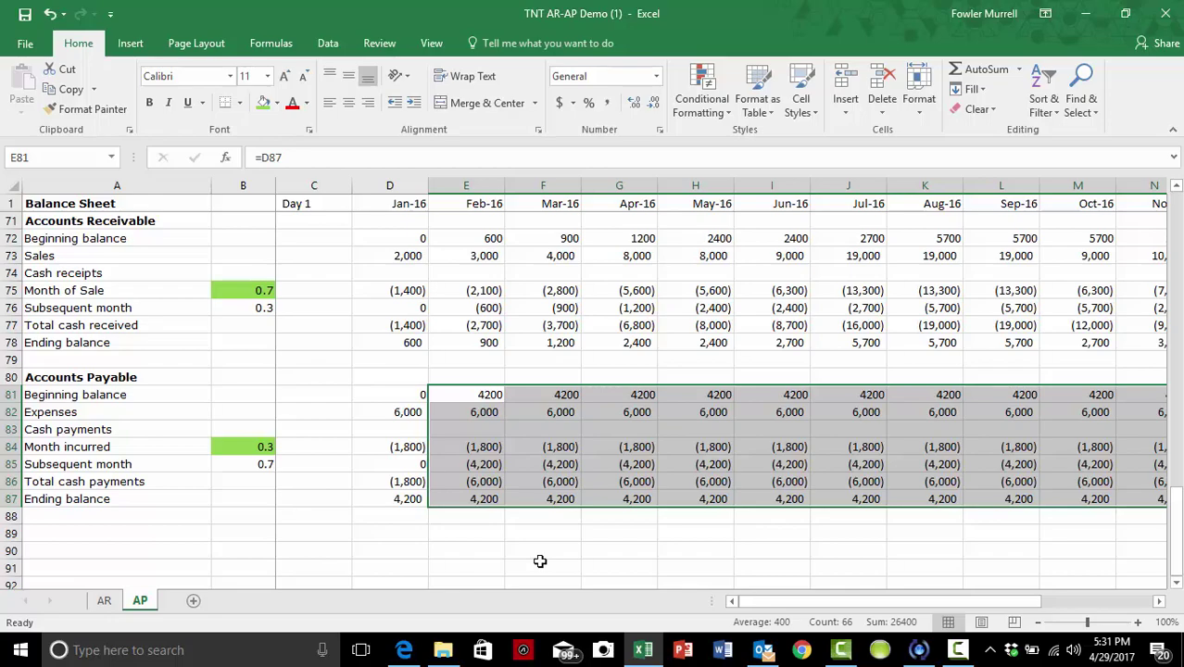
- Insert an entire new row above Loan payable, at row 8 of the Balance Sheet
scroll(540, 561, "up", 2)
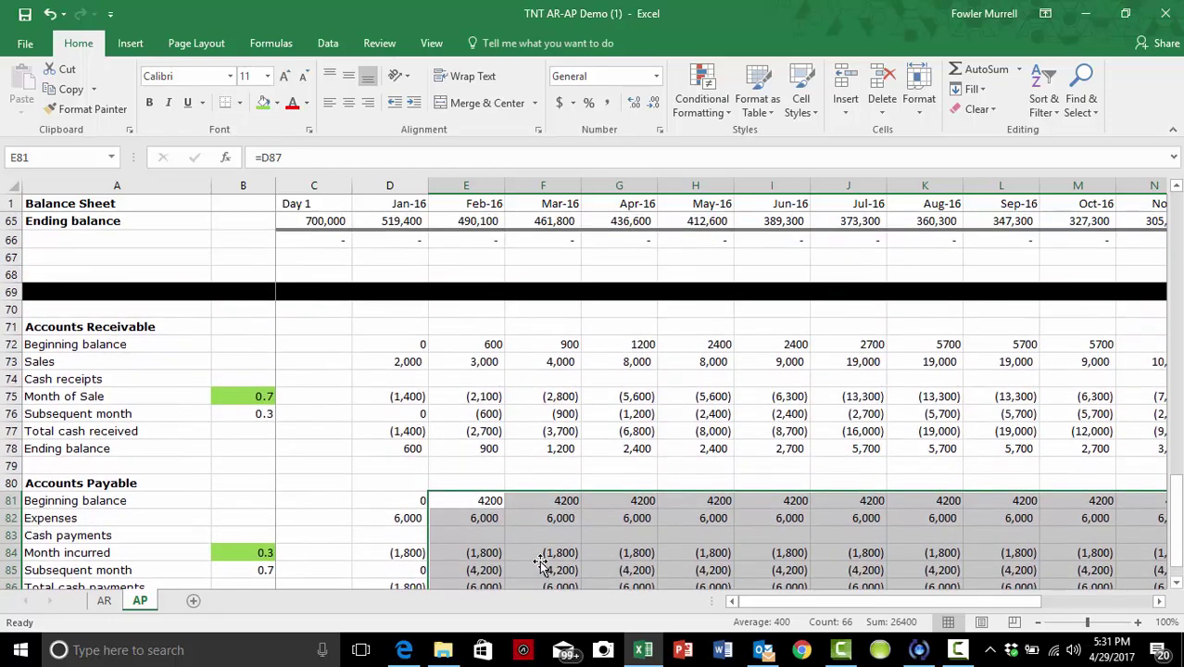
scroll(540, 561, "down", 2)
scroll(543, 566, "up", 1)
scroll(540, 561, "up", 13)
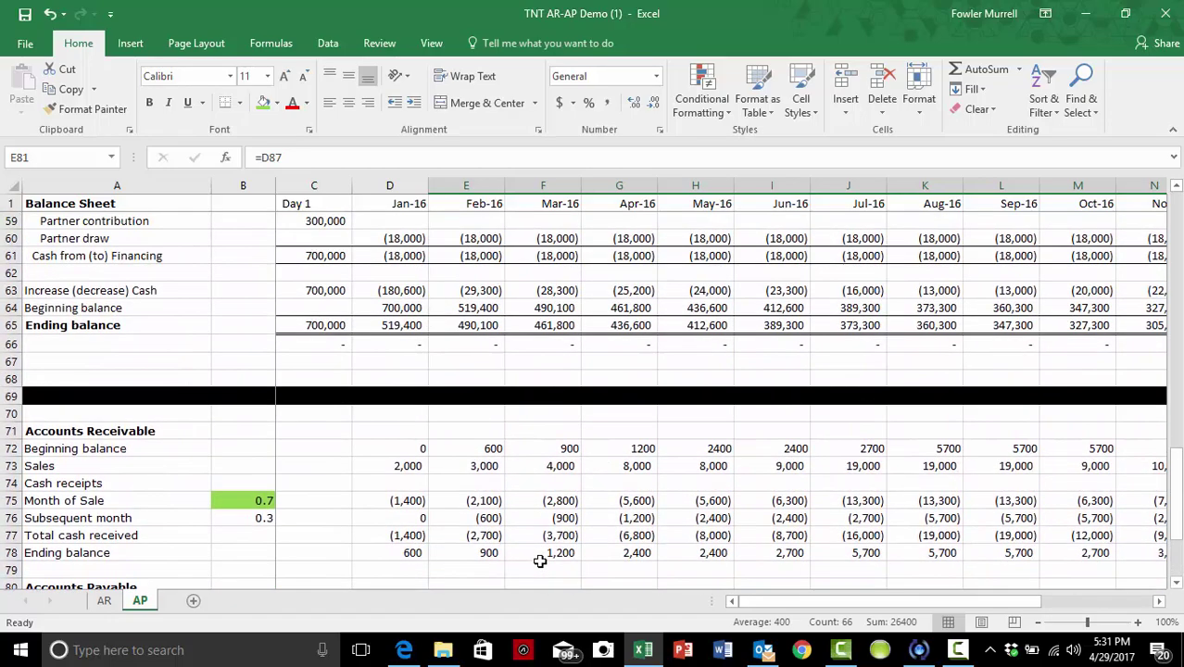
scroll(540, 562, "up", 9)
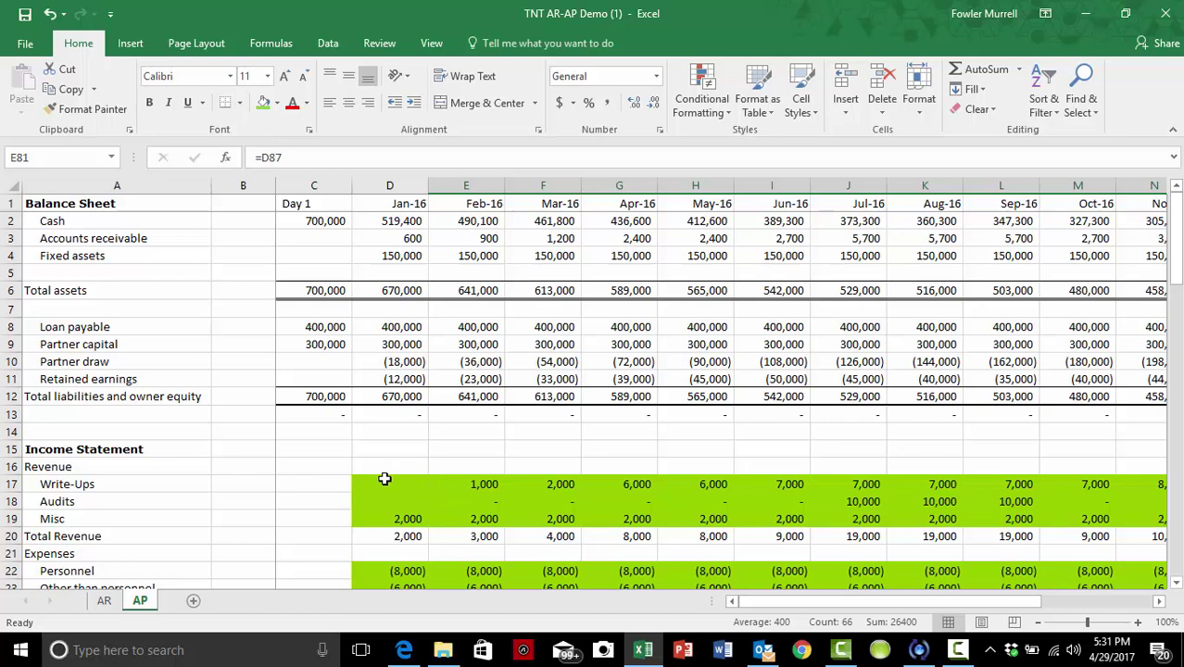
left_click(80, 330)
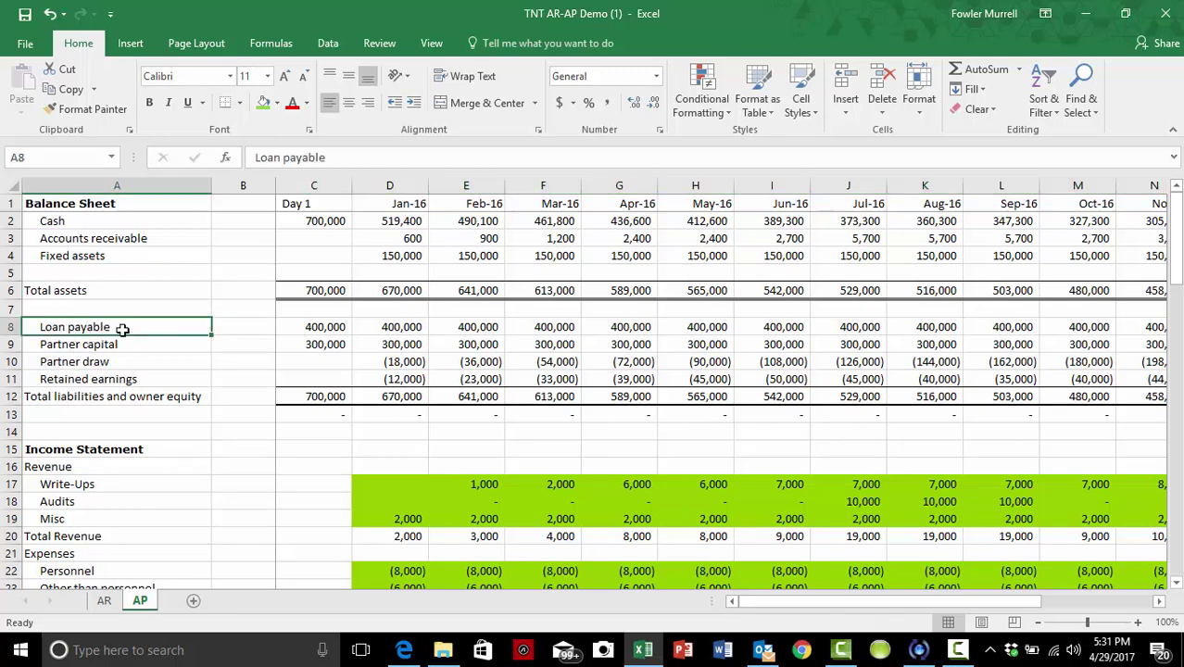
right_click(122, 330)
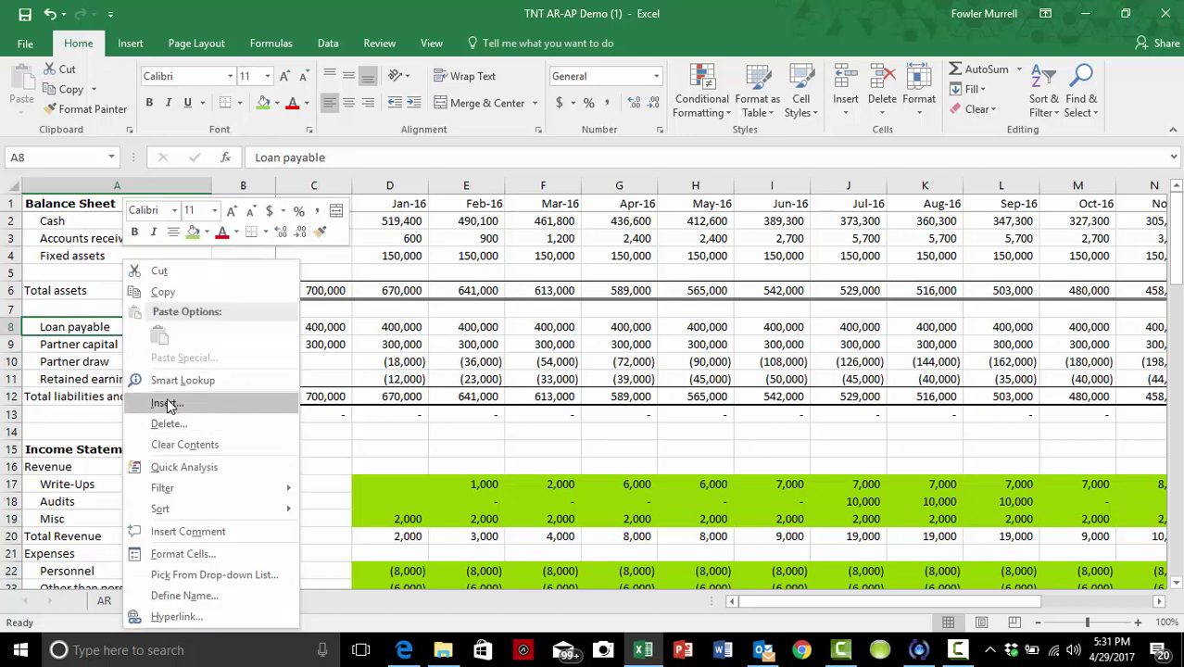
left_click(166, 404)
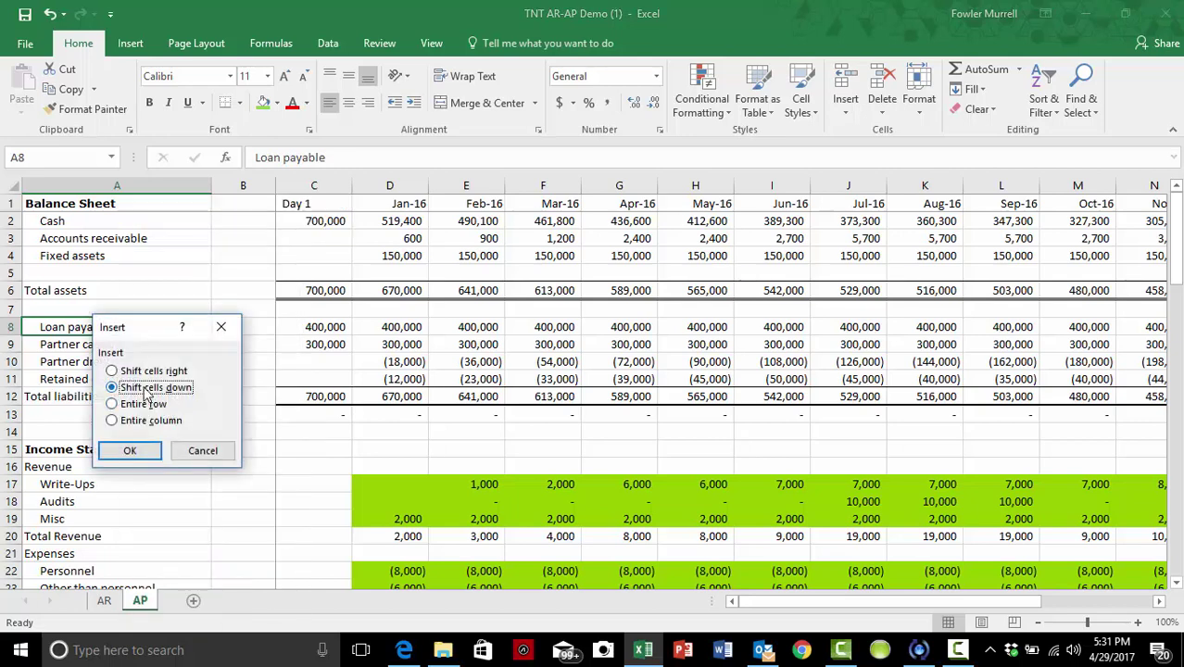
left_click(132, 404)
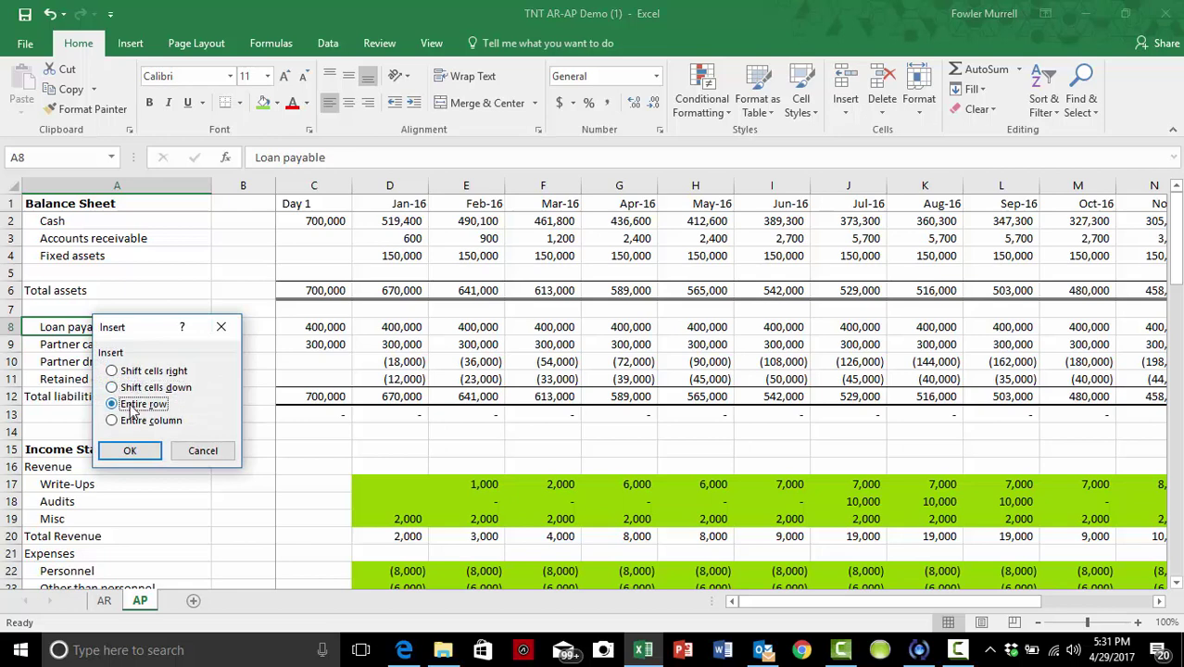
left_click(130, 451)
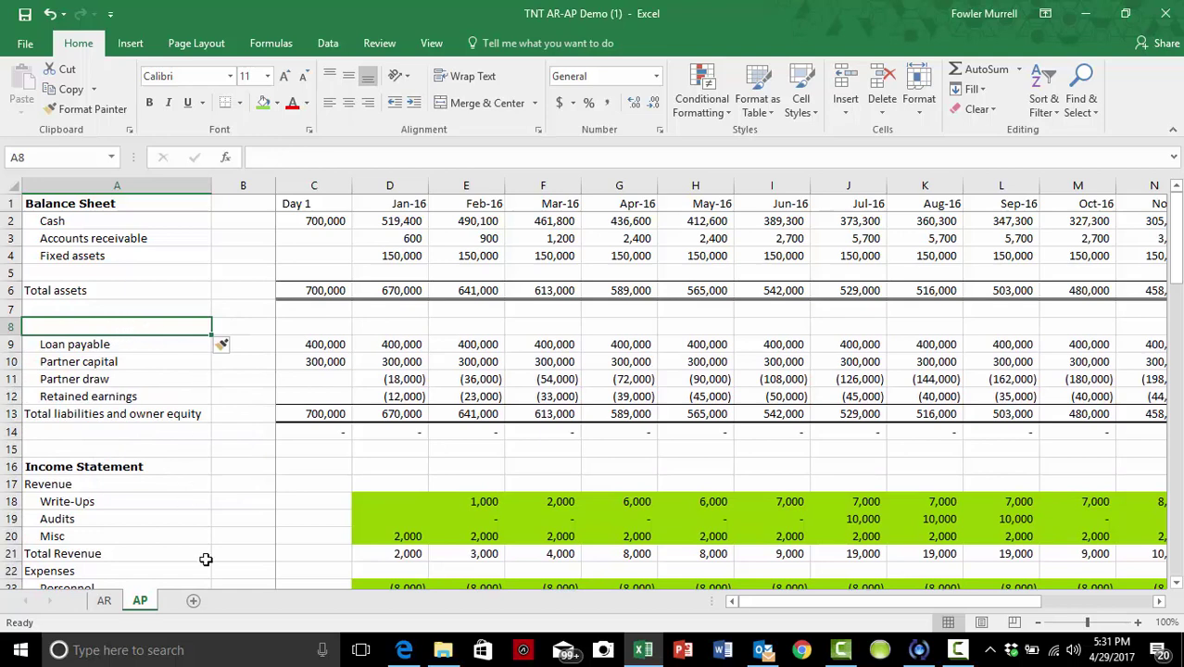
- Label the new row "Accounts payable" in A8 and indent it one level like the liability rows below
type("Accoun")
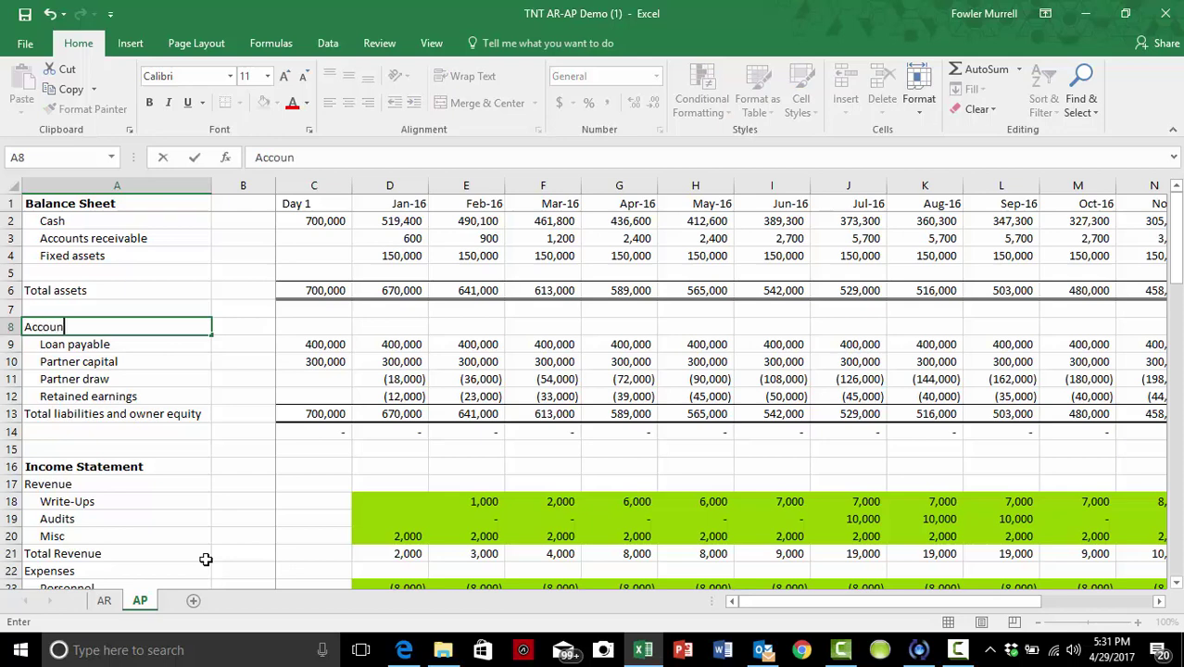
type("ts payable")
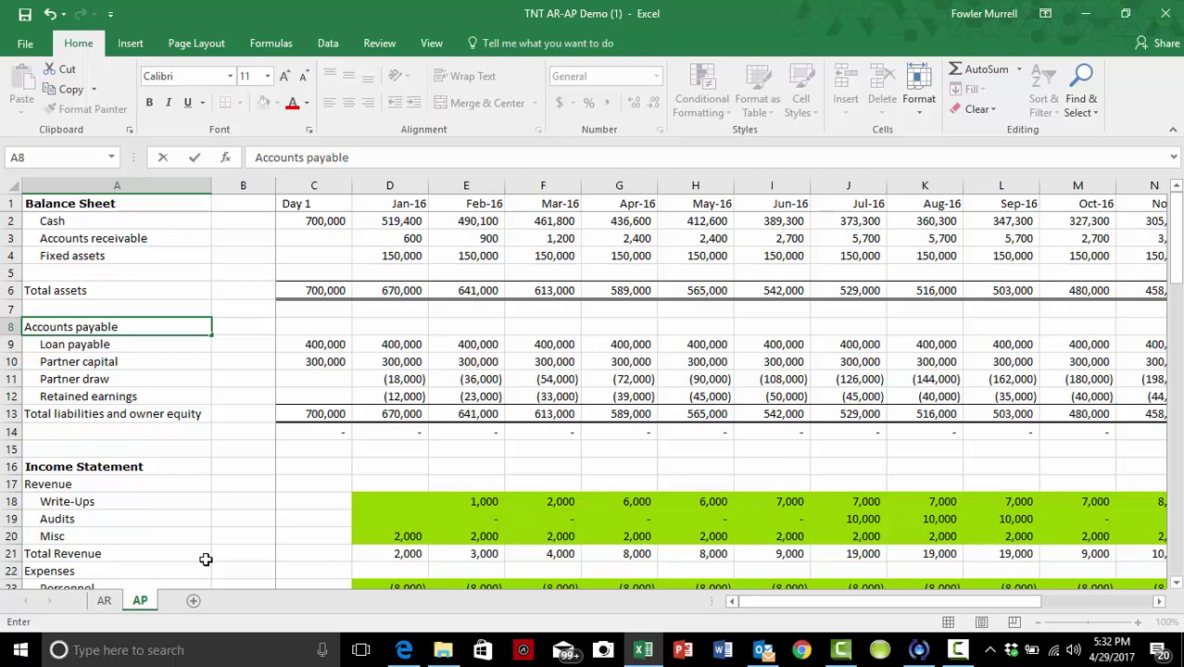
key("Return")
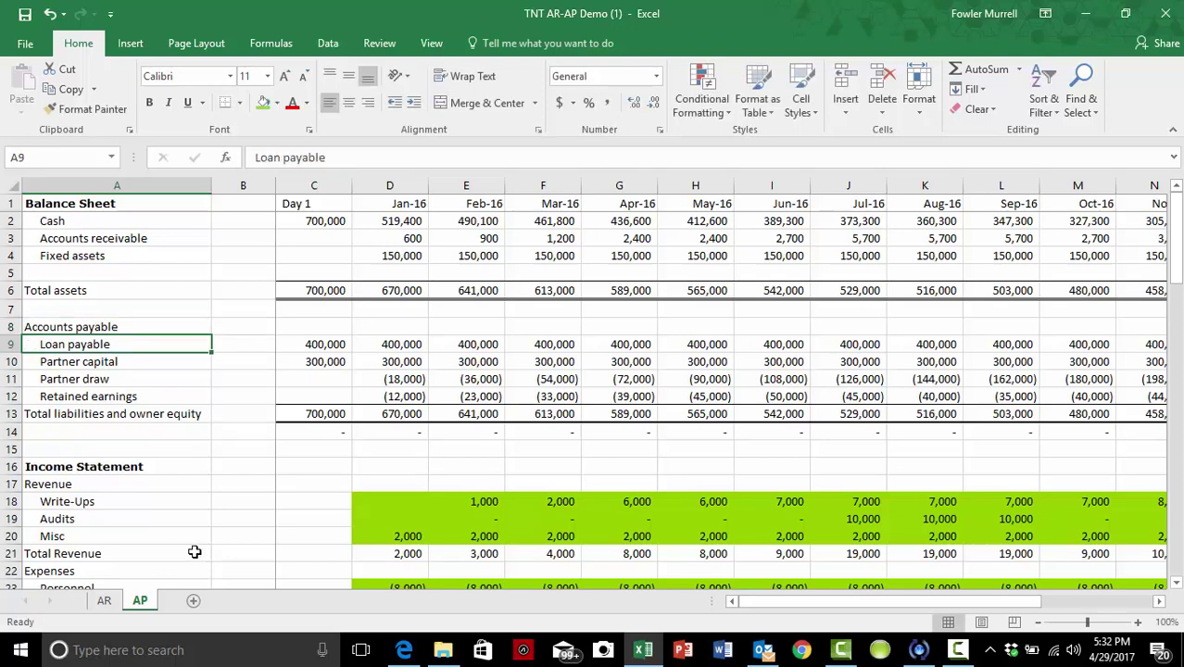
left_click(111, 327)
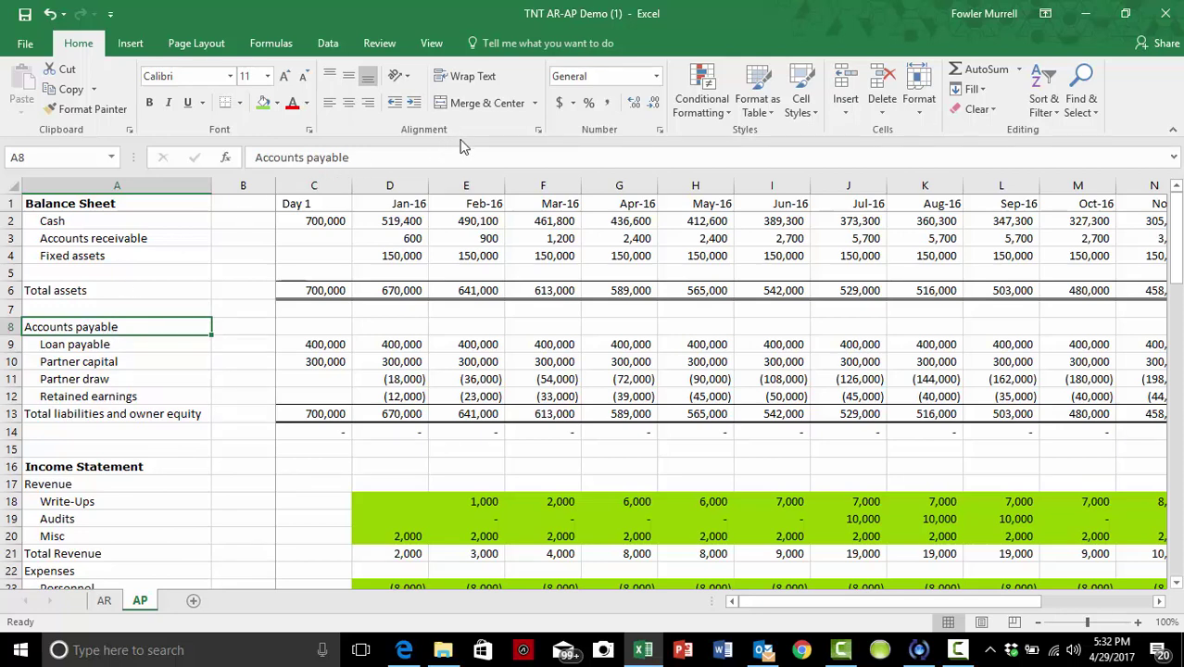
left_click(408, 109)
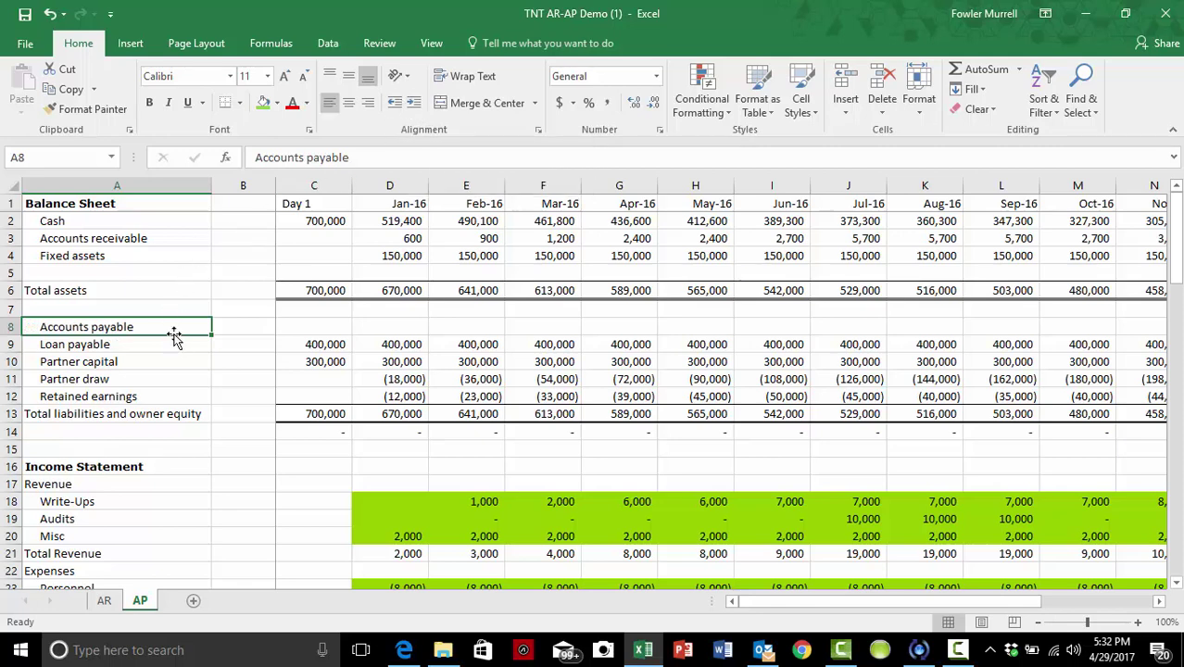
- Link the Jan-16 Accounts payable cell D8 to the schedule's ending balance with the formula =D88
left_click(326, 325)
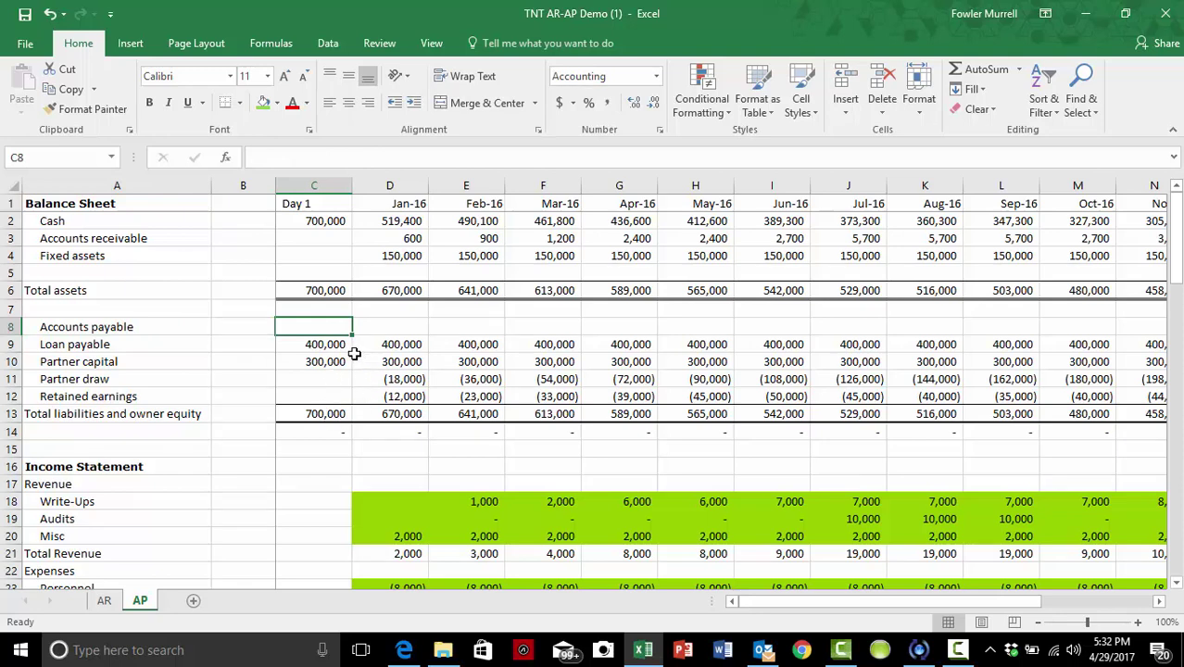
left_click(393, 330)
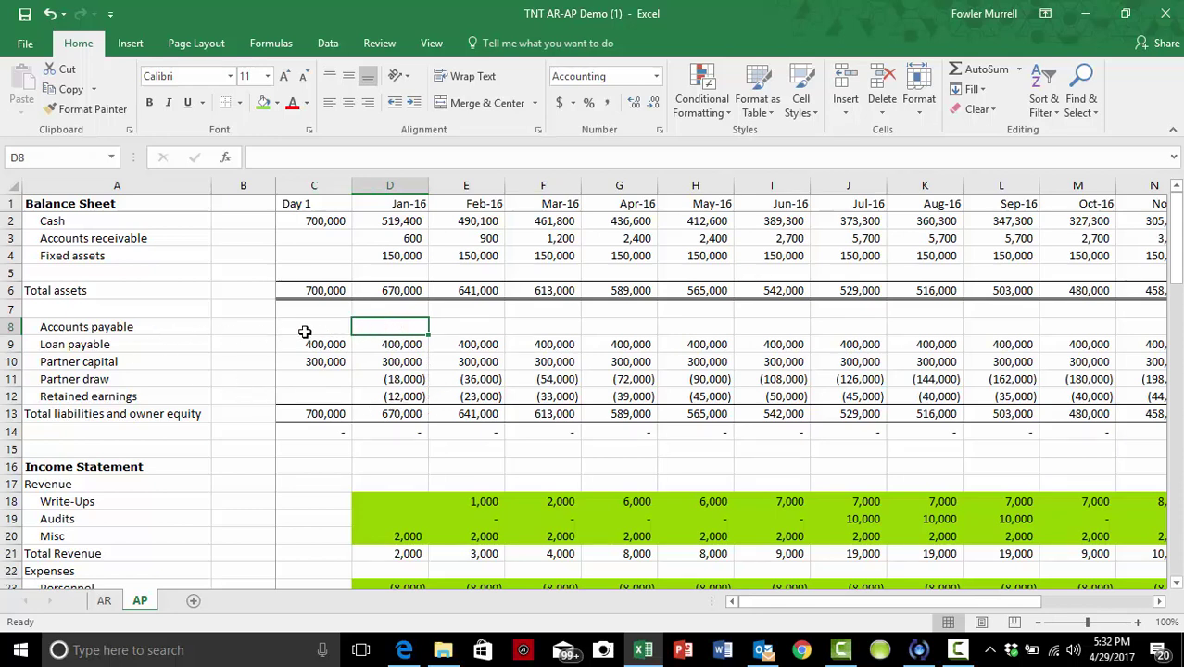
scroll(429, 332, "down", 11)
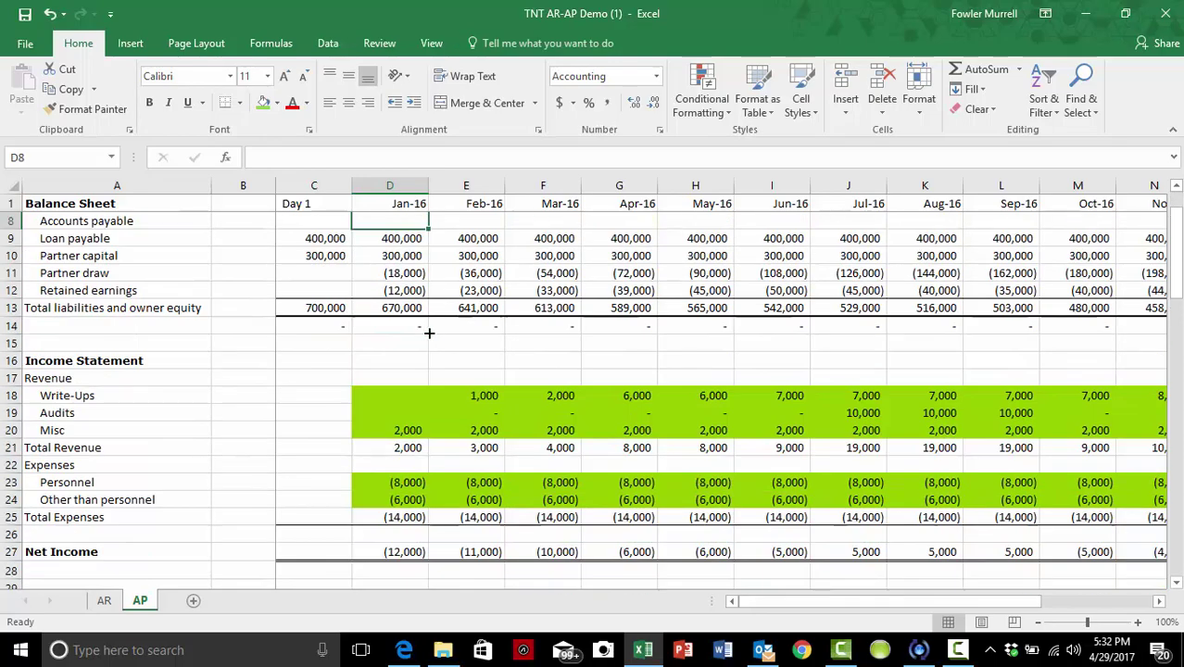
scroll(429, 332, "down", 10)
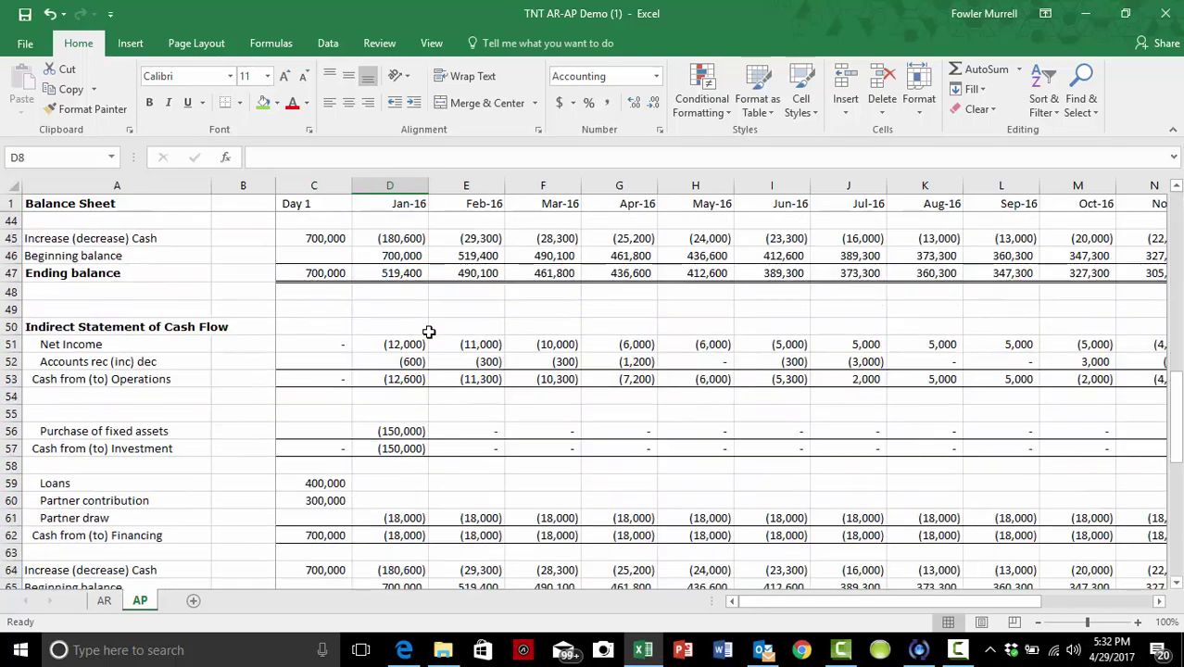
scroll(429, 331, "down", 4)
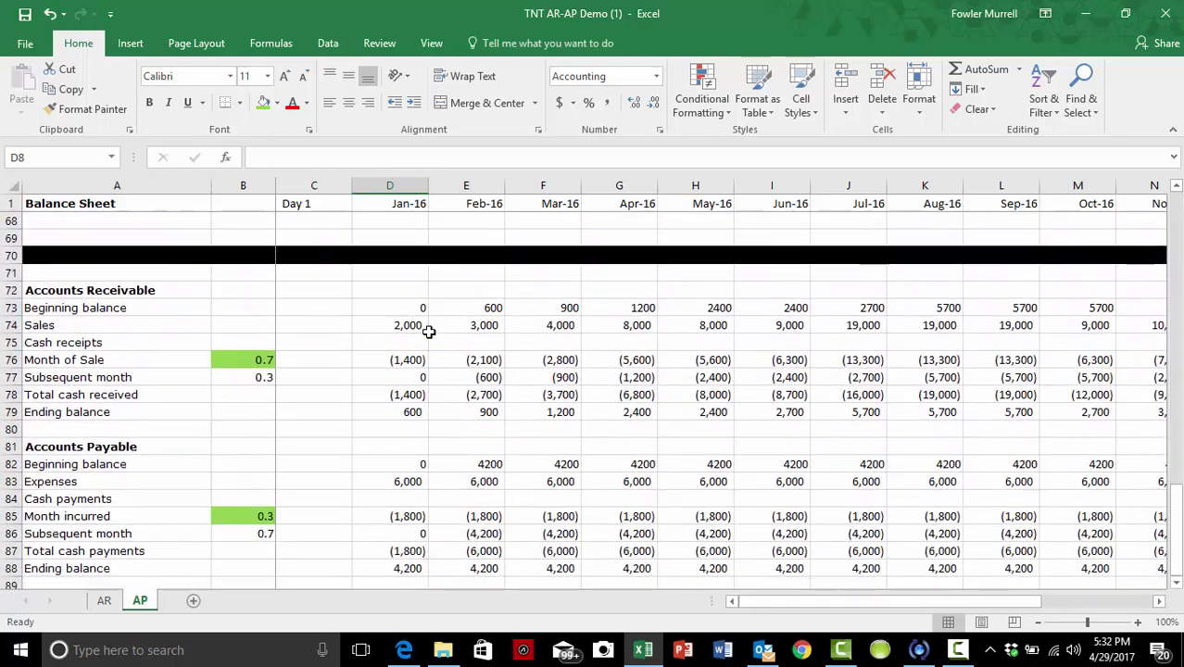
scroll(445, 397, "up", 20)
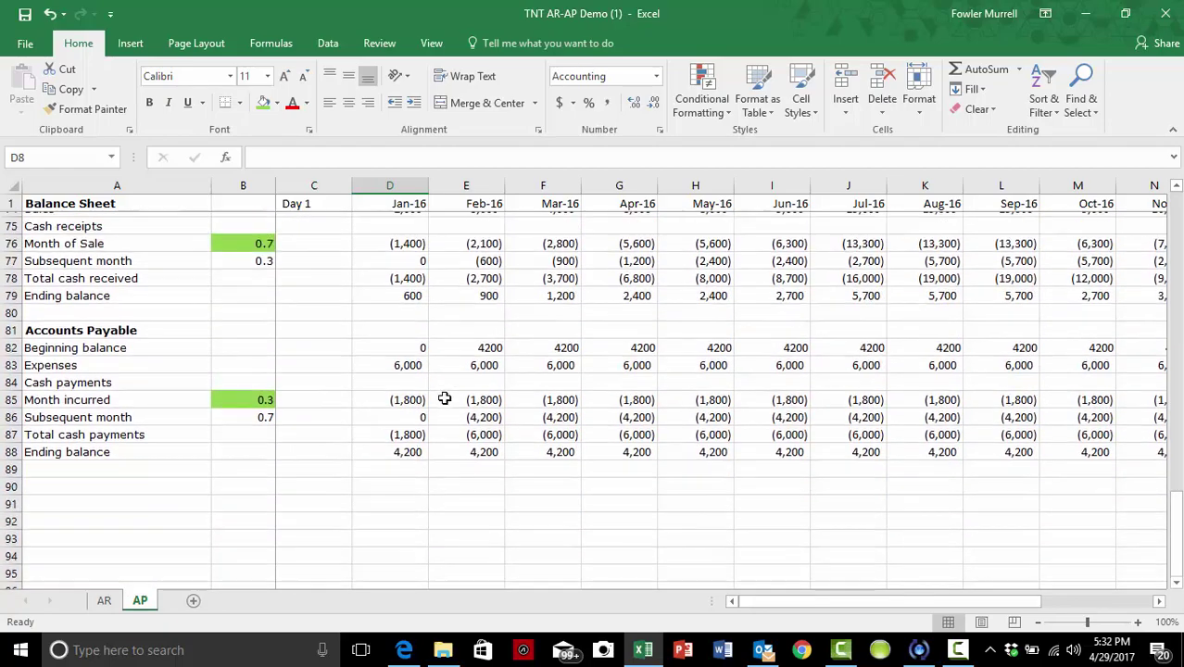
scroll(444, 397, "up", 4)
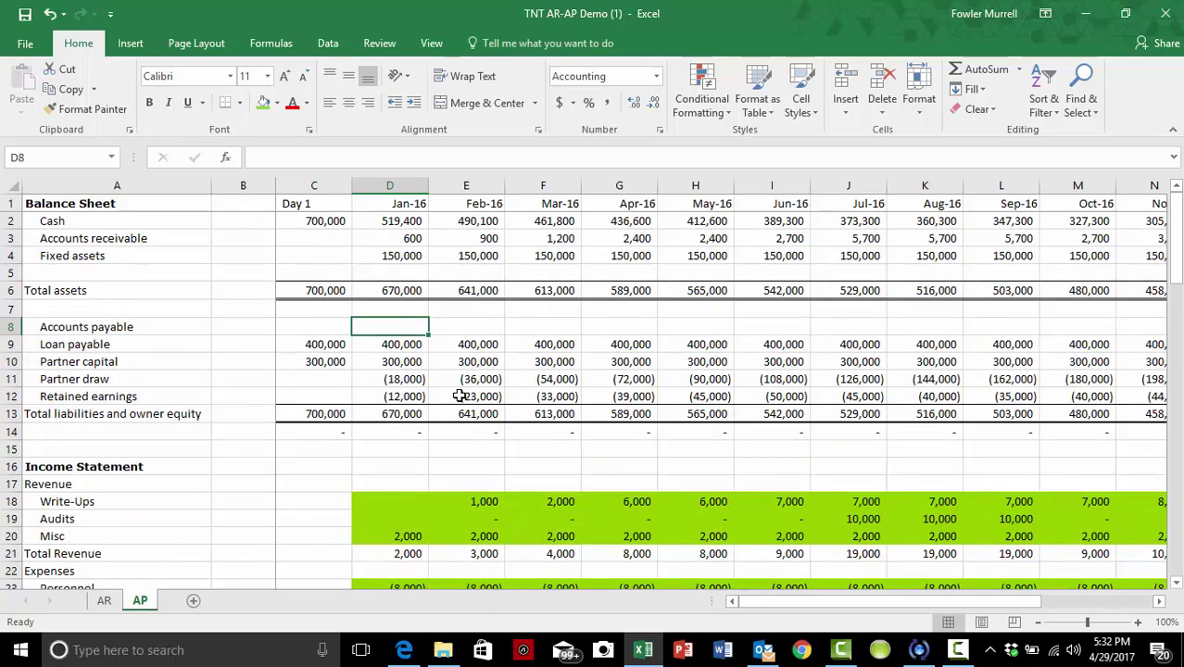
type("=")
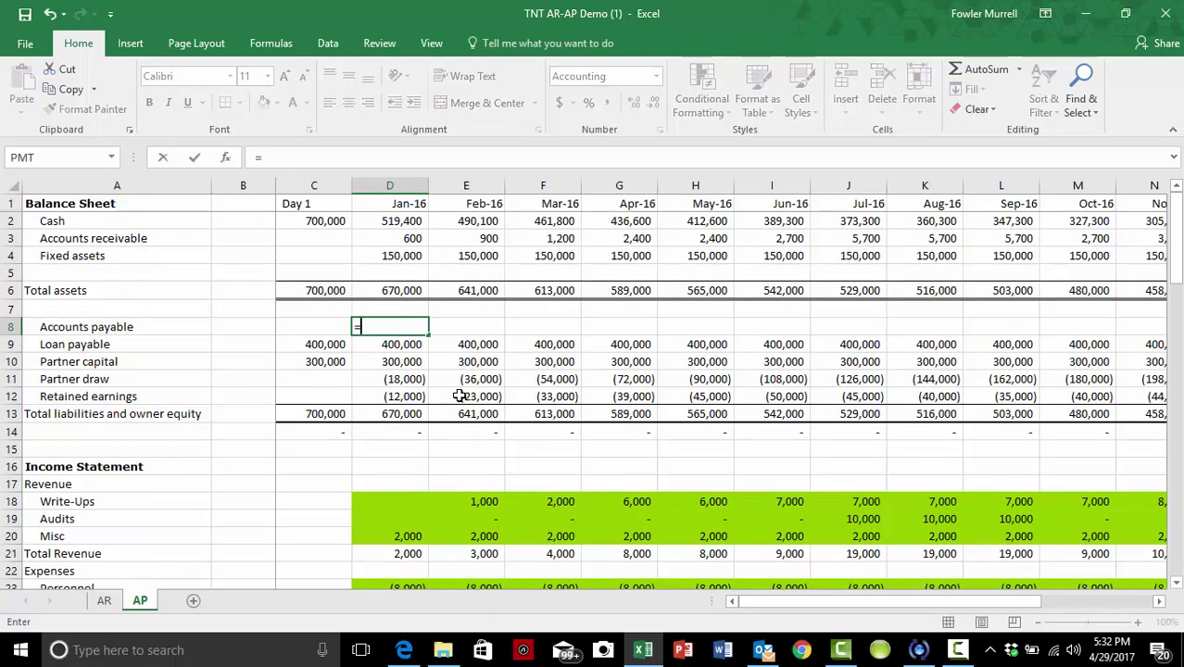
scroll(460, 396, "down", 12)
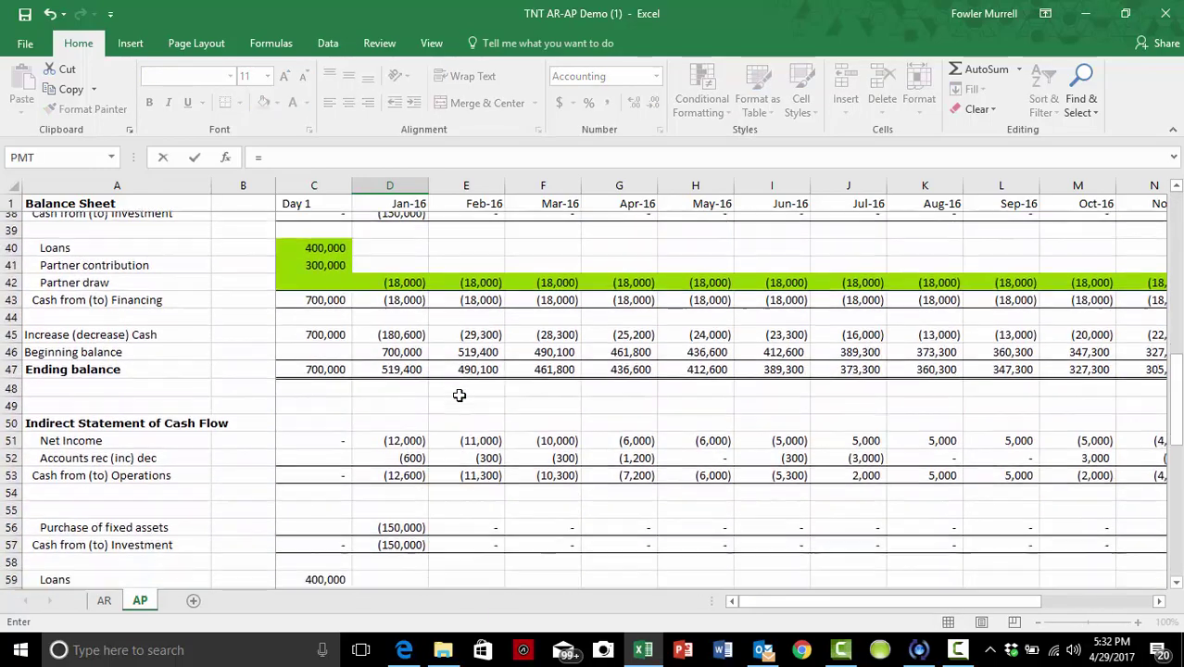
scroll(459, 396, "down", 12)
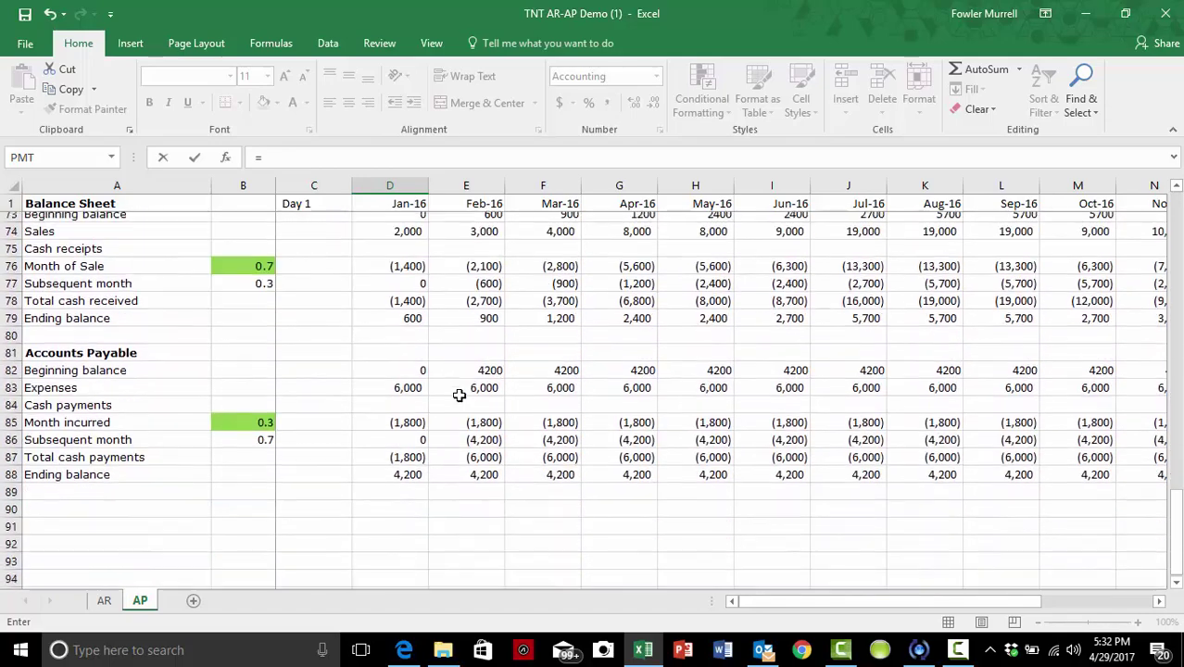
left_click(413, 463)
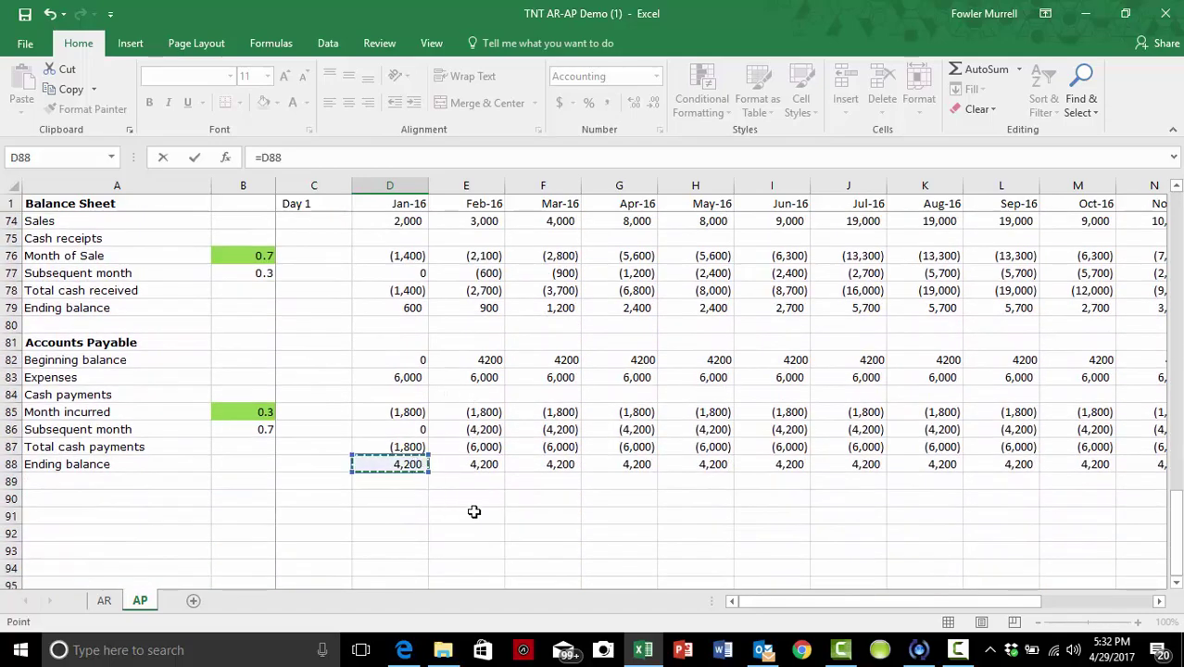
key("Tab")
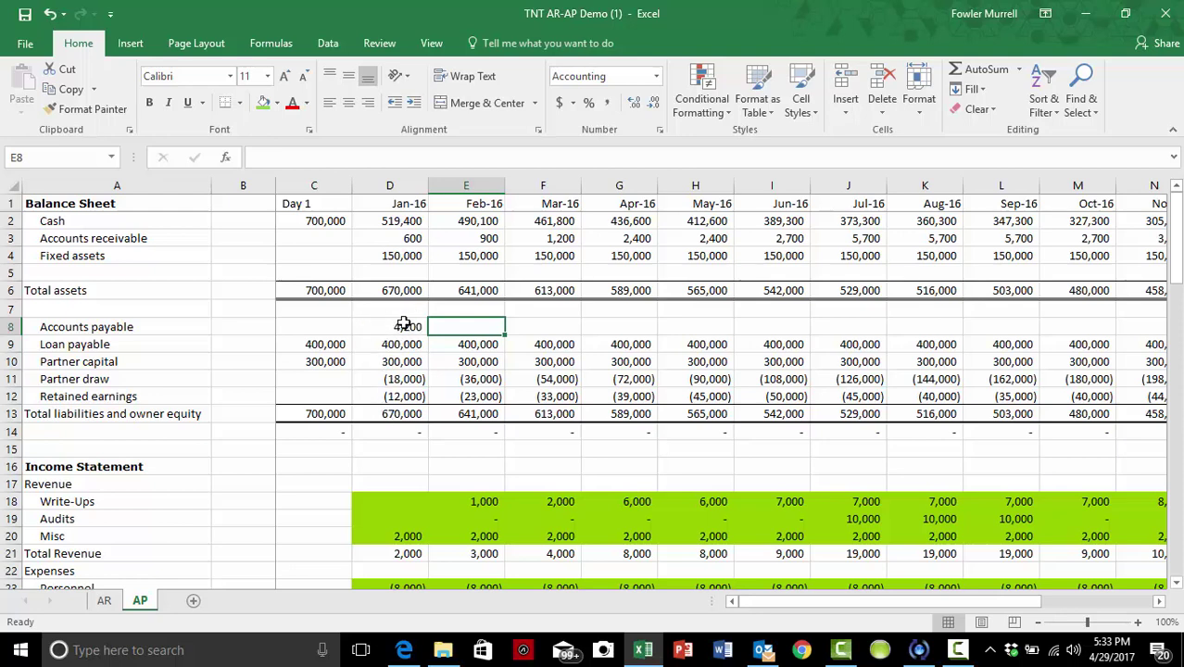
- Extend the Jan-16 Total liabilities and owner equity formula in D13 to =SUM(D8:D12) so it includes Accounts payable
left_click(397, 416)
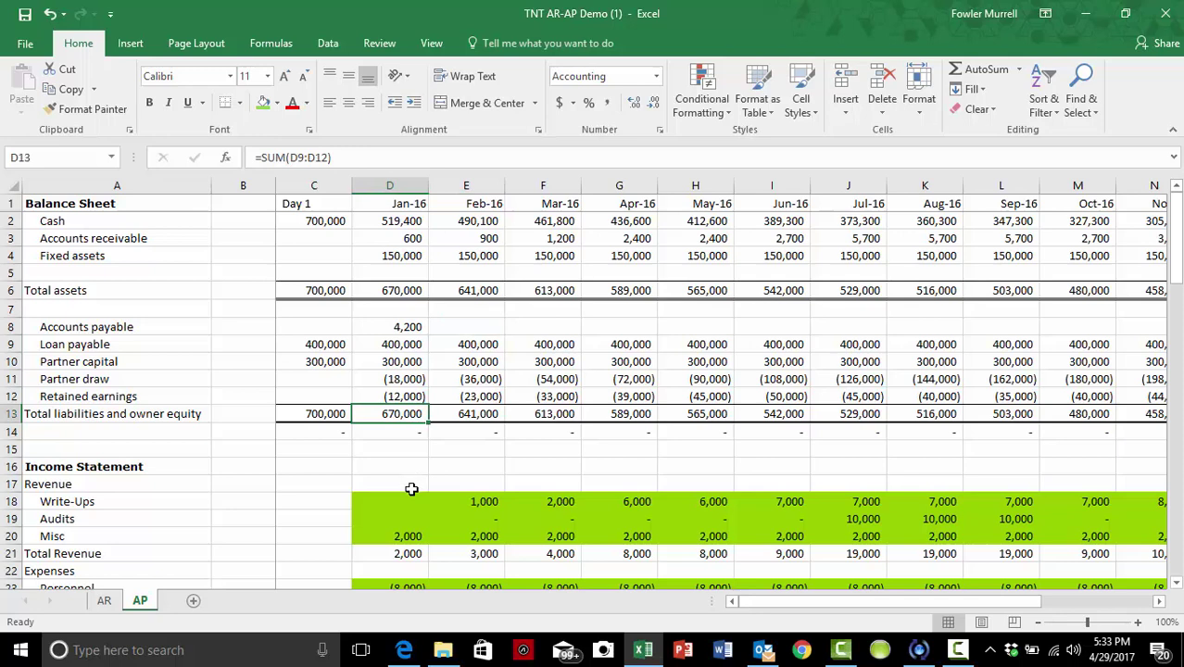
key("F2")
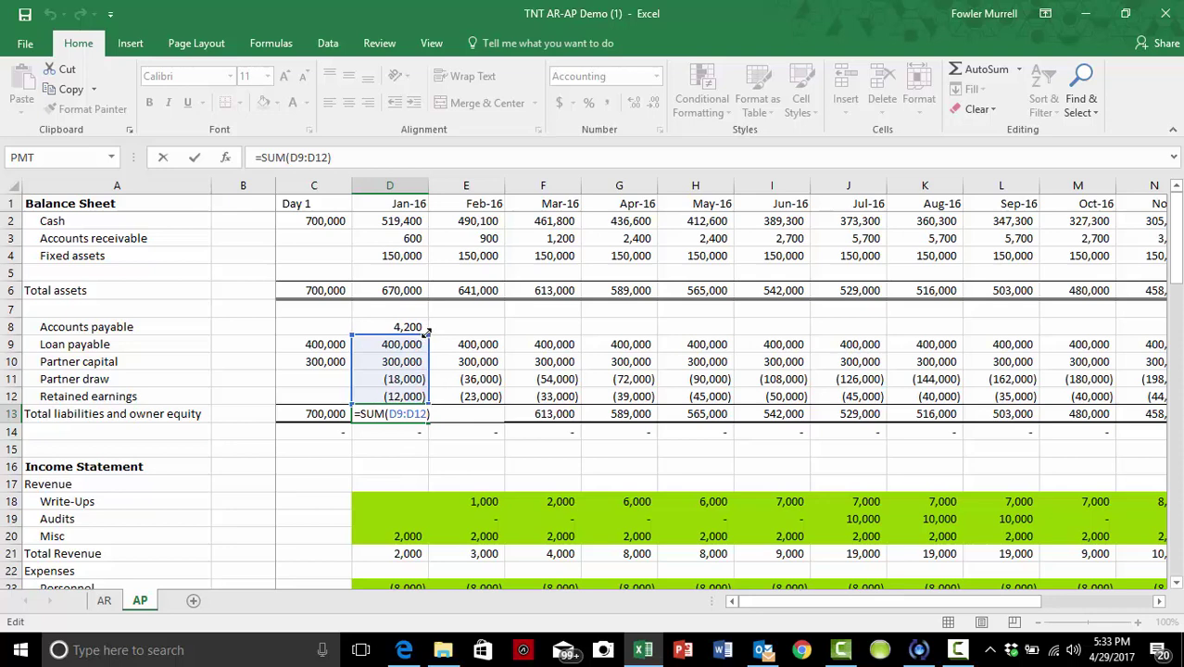
left_click_drag(429, 328, 429, 325)
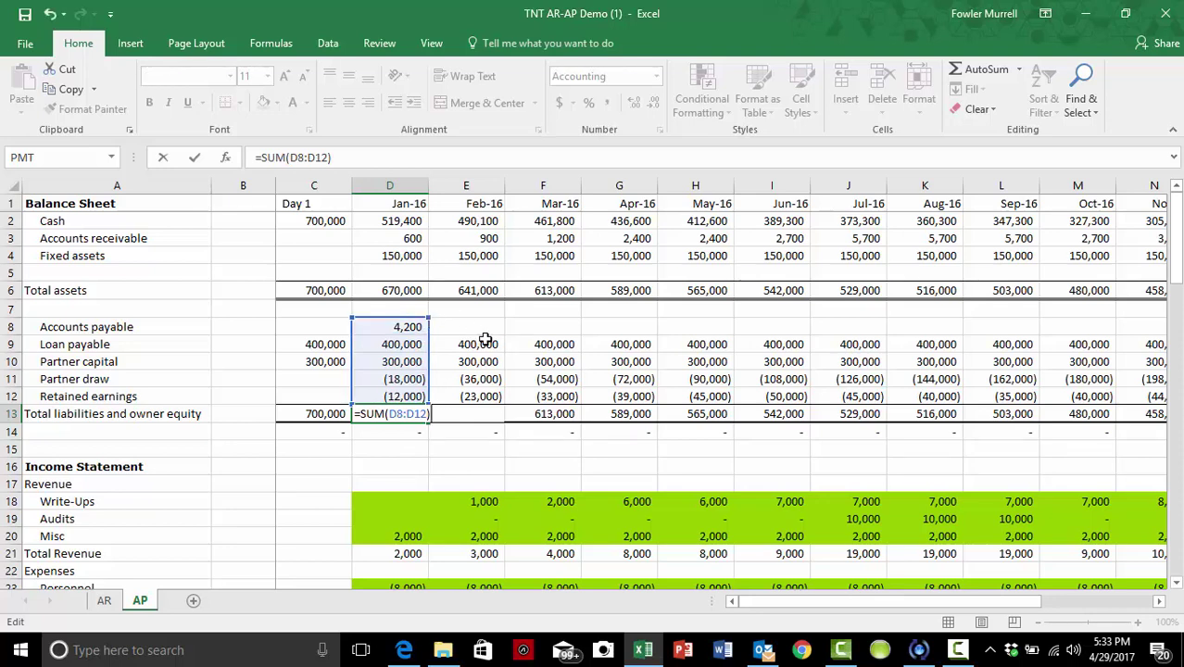
key("Tab")
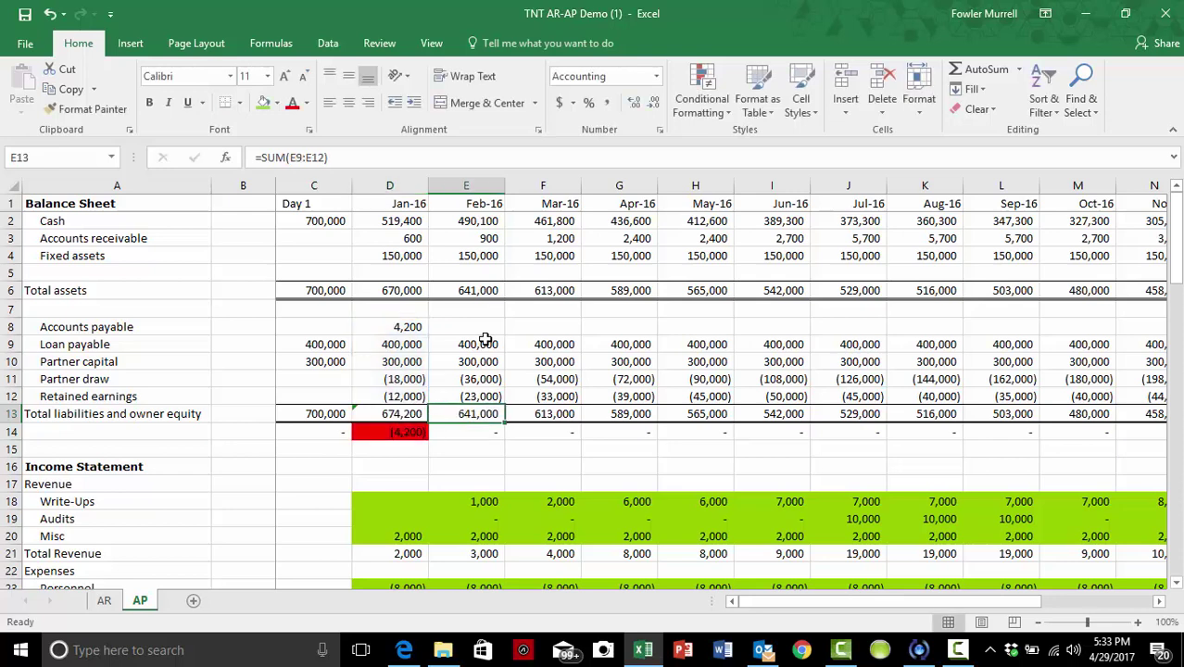
- Fill the Total liabilities and owner equity formula in D13 across through Dec-16 in column O
left_click(400, 326)
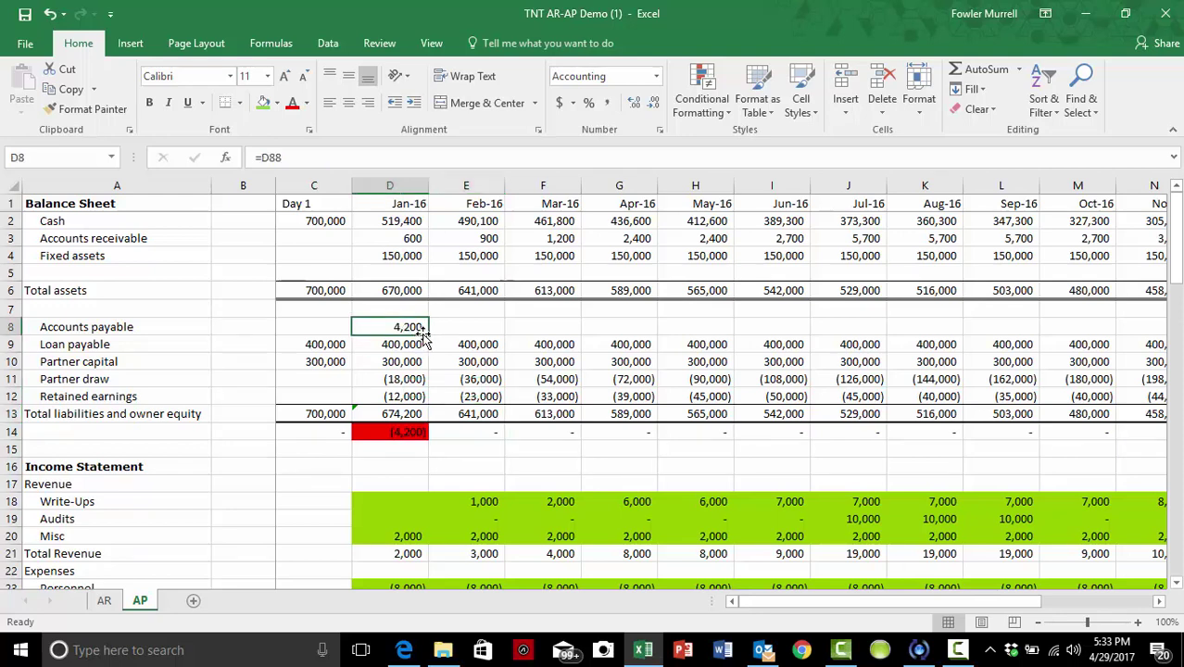
left_click(417, 414)
mouse_move(427, 423)
left_mouse_down()
mouse_move(1160, 426)
mouse_move(879, 458)
mouse_move(941, 449)
left_mouse_up()
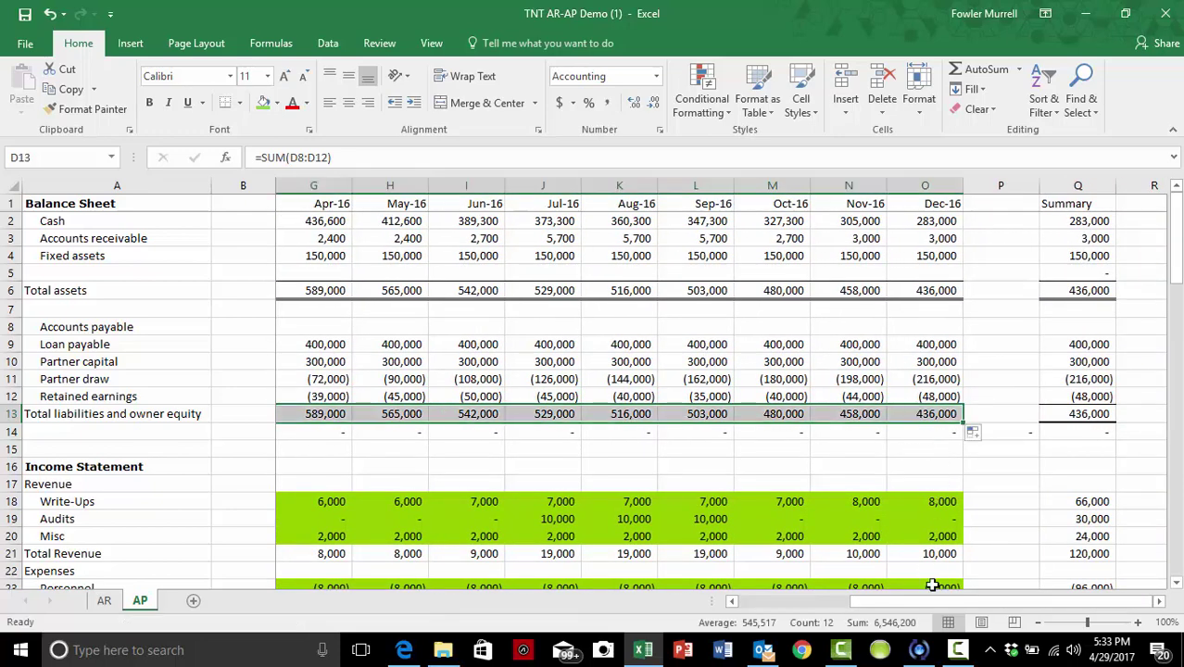
- Fill the Jan-16 Accounts payable link in D8 across through Dec-16 in column O
left_click(731, 602)
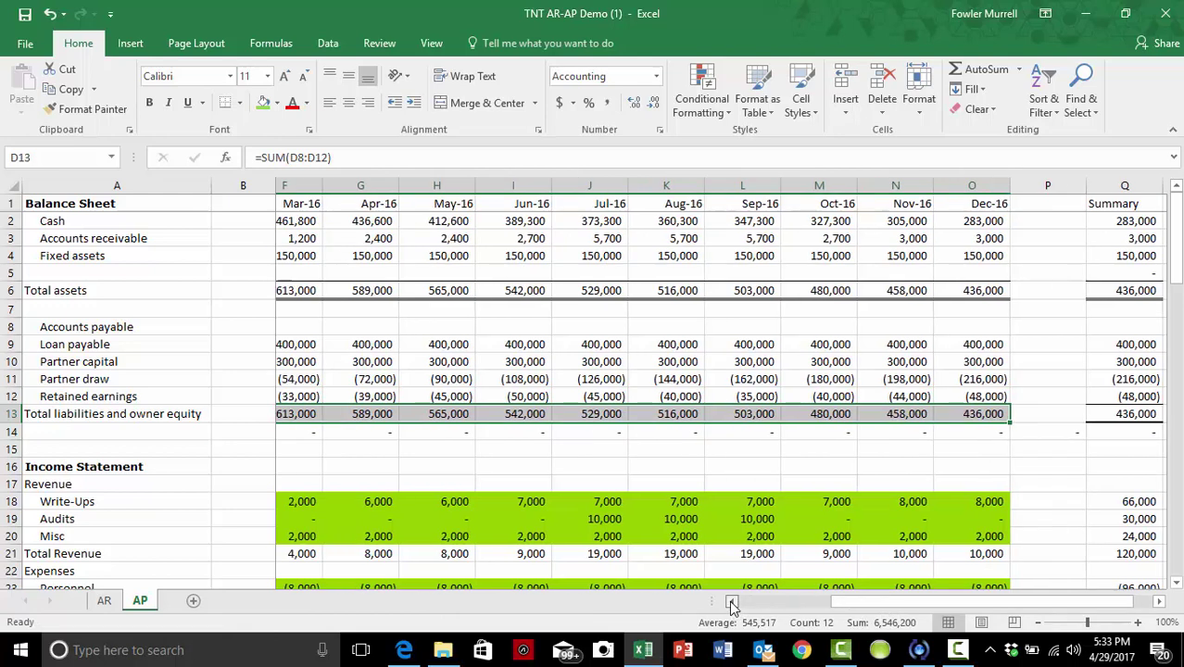
left_click(729, 600)
left_click(730, 600)
left_click(729, 601)
left_click(398, 327)
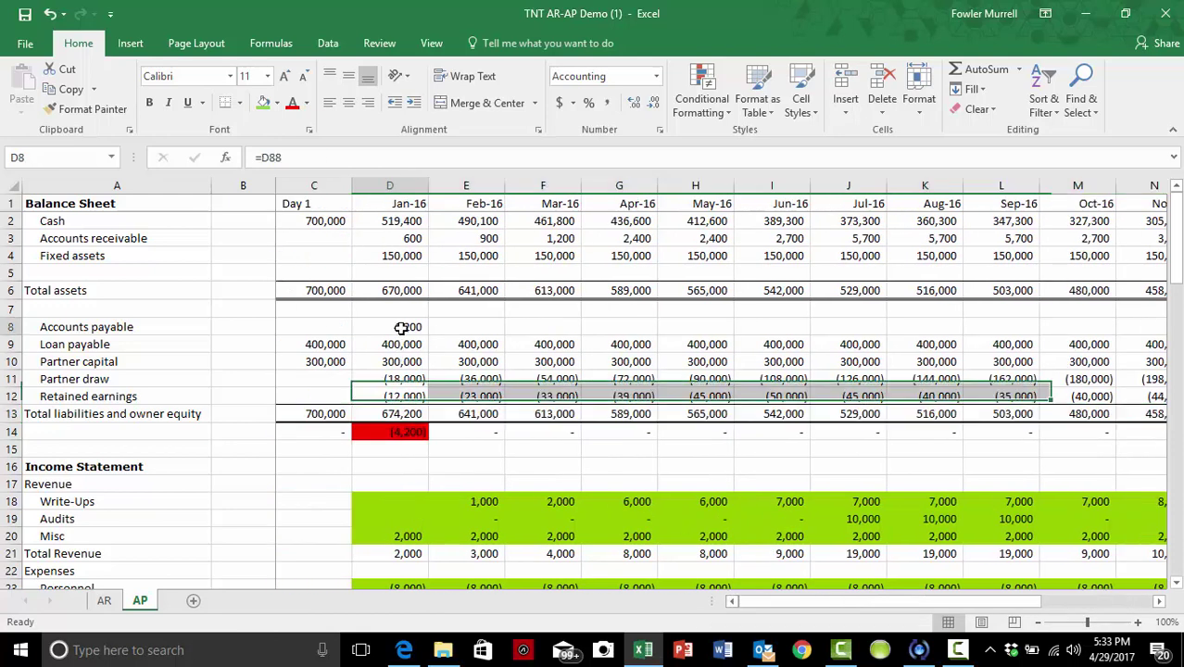
left_click_drag(432, 336, 969, 345)
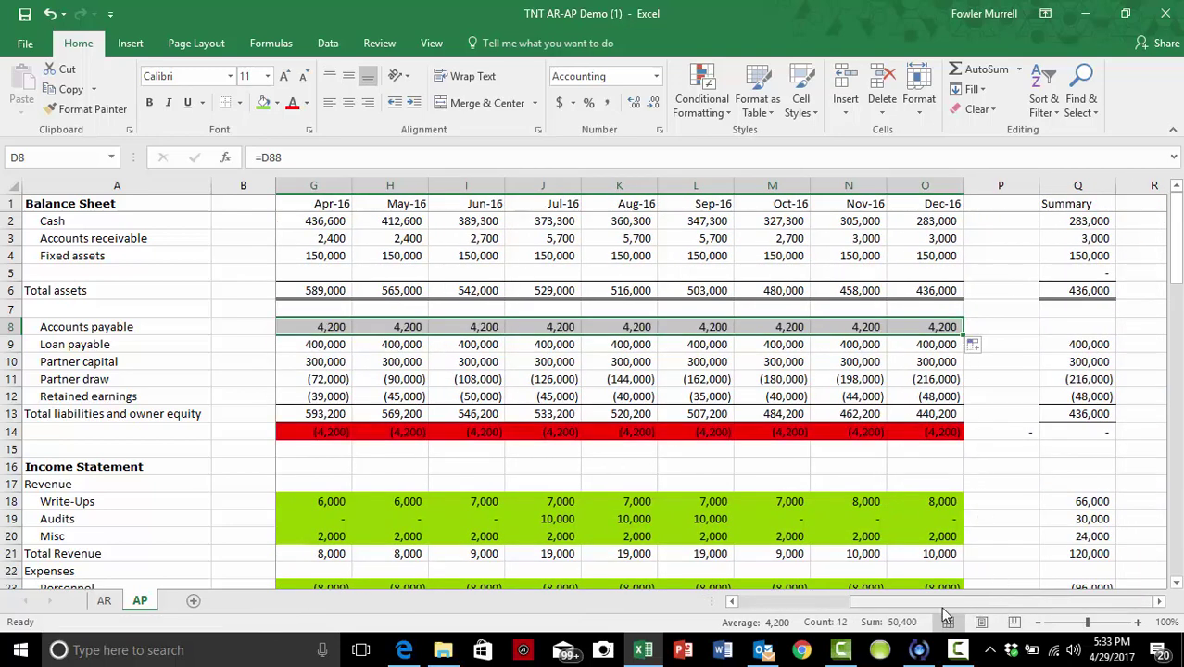
left_click(732, 601)
left_click(732, 601)
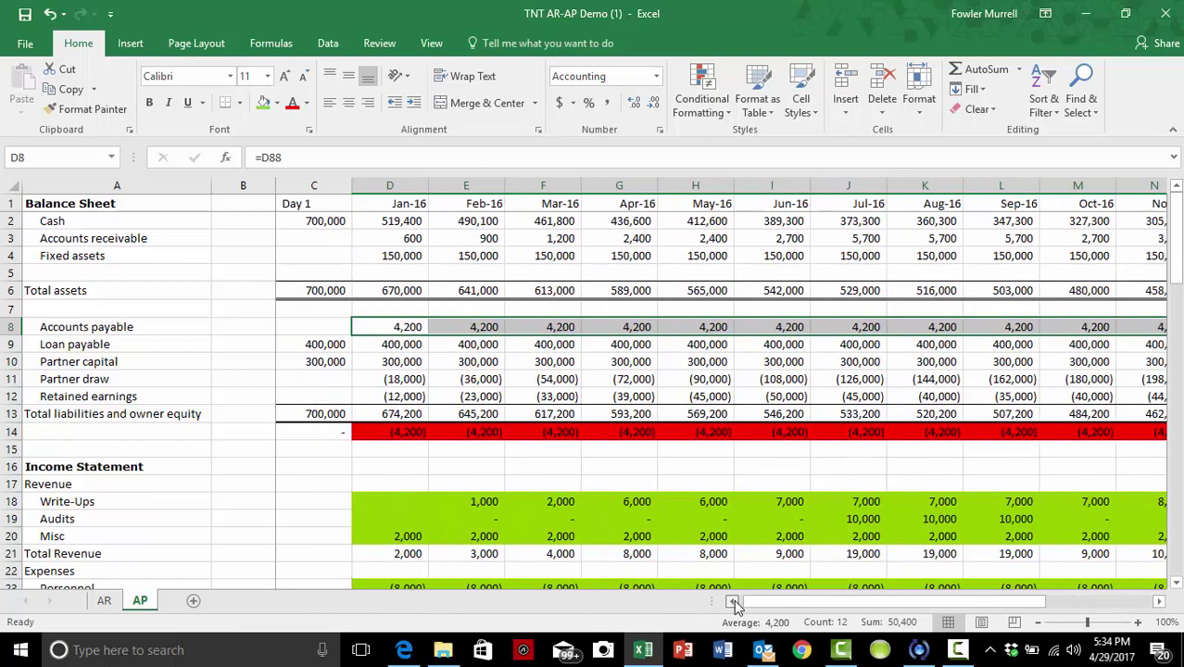
- Review the balance check in row 14, the Direct Statement of Cash Flow and the Accounts Payable schedule to trace the imbalance
left_click(474, 472)
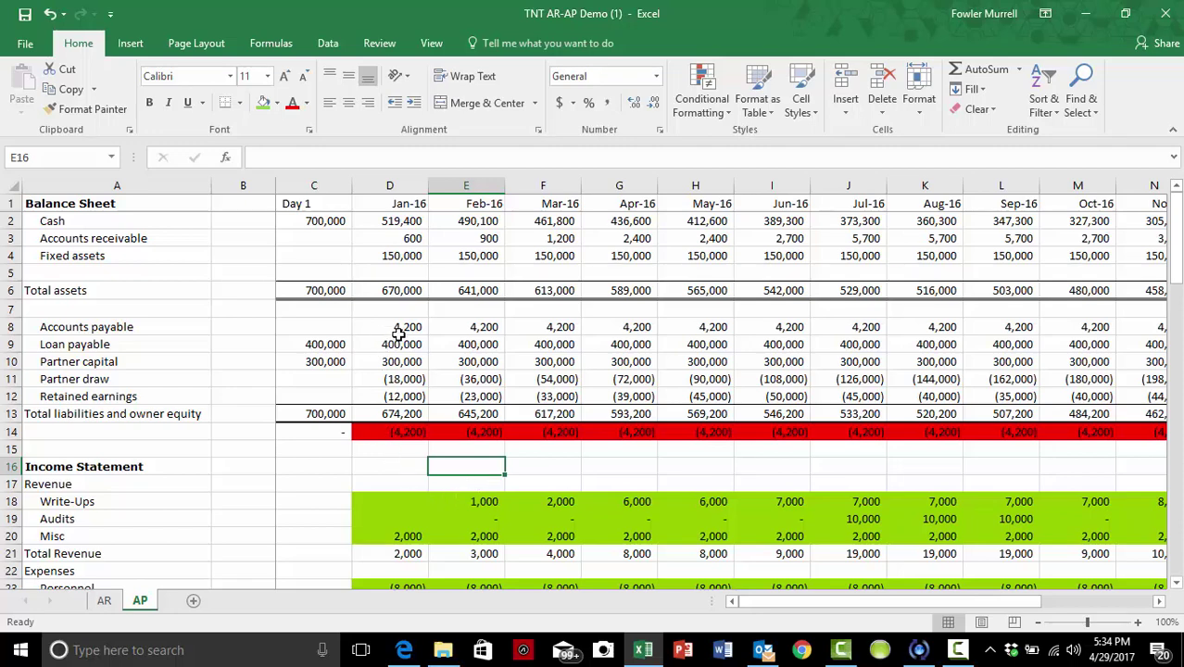
scroll(399, 333, "down", 4)
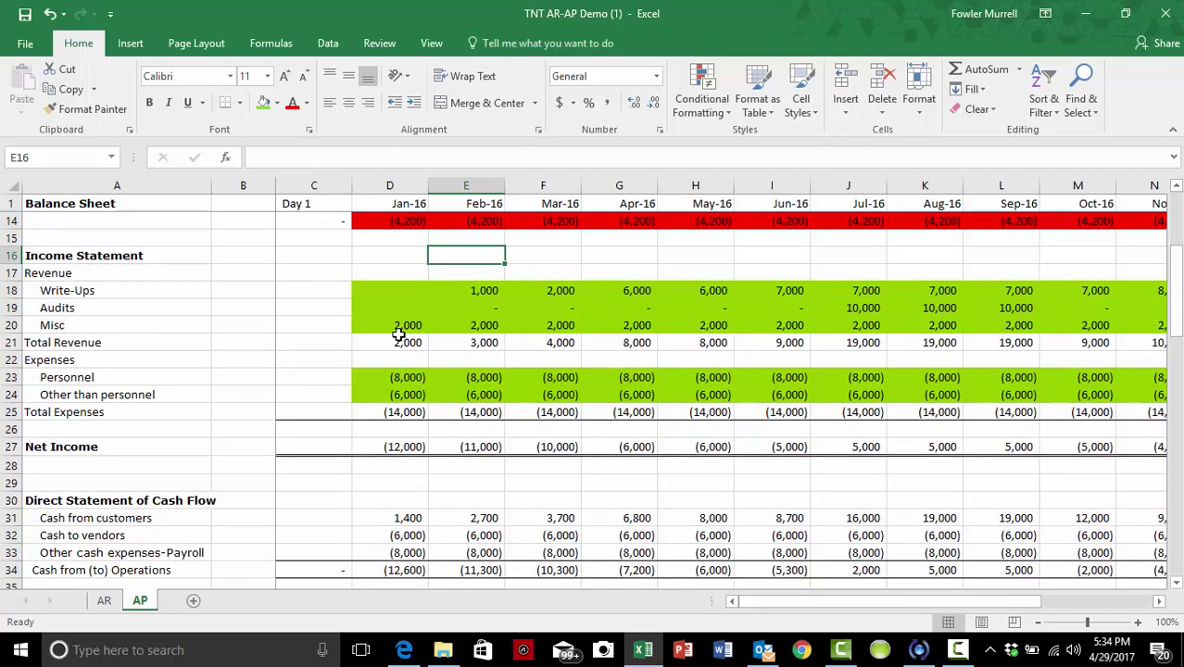
scroll(399, 334, "down", 2)
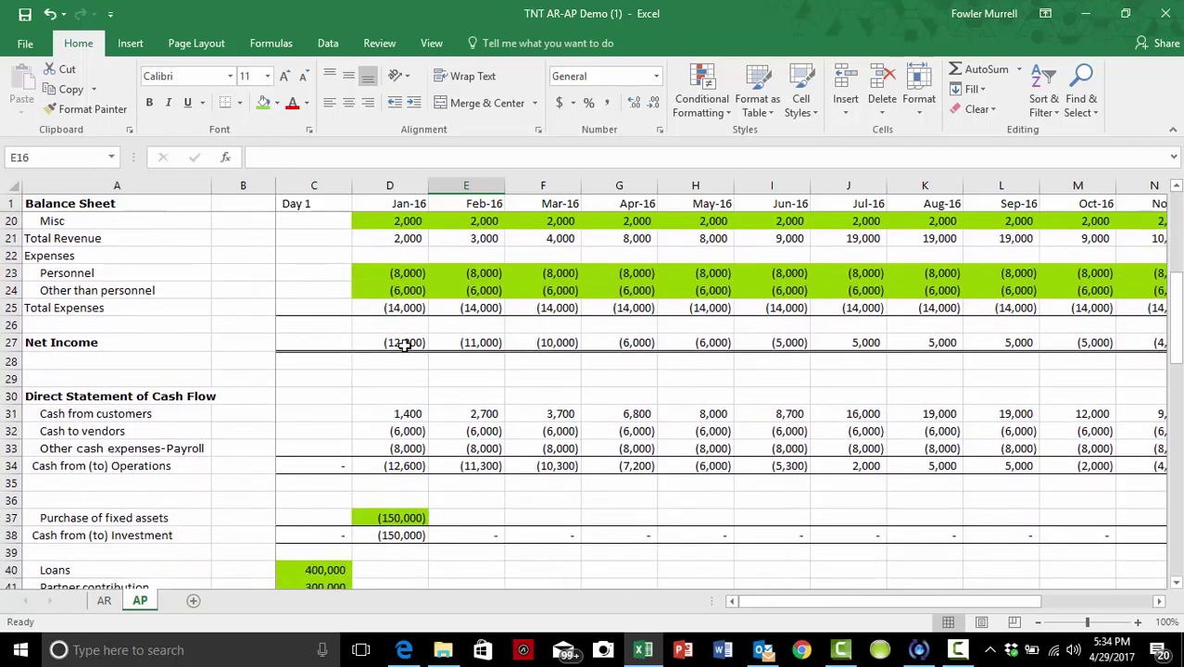
scroll(404, 344, "up", 6)
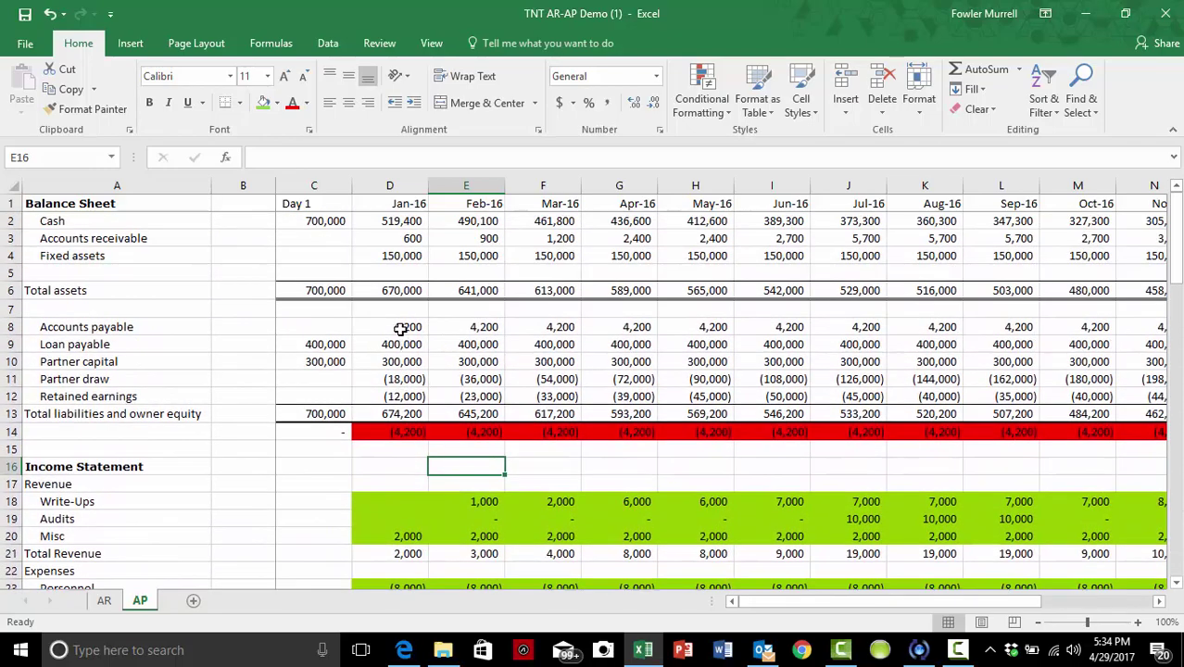
scroll(399, 331, "down", 6)
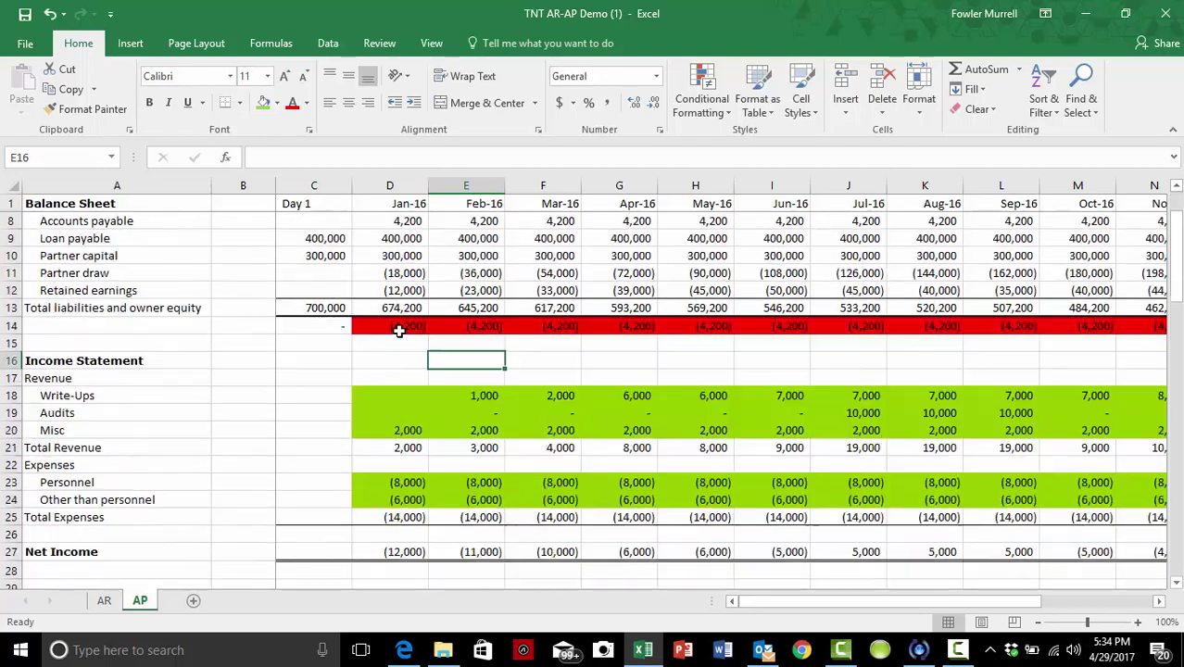
scroll(398, 332, "down", 1)
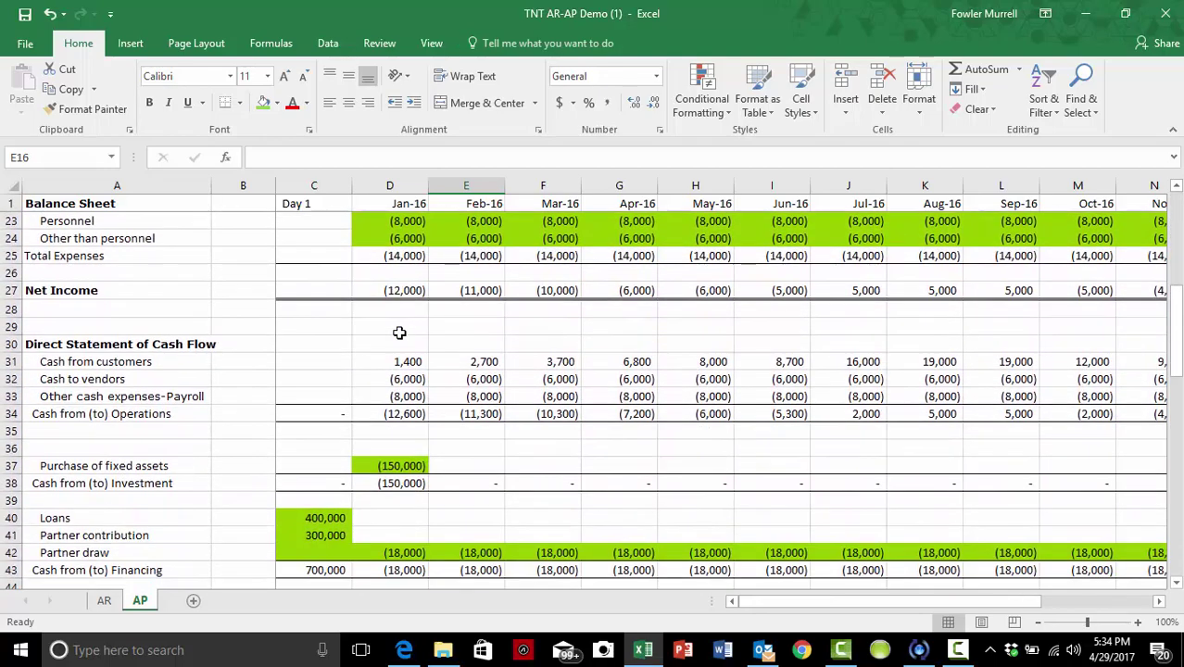
scroll(399, 332, "down", 1)
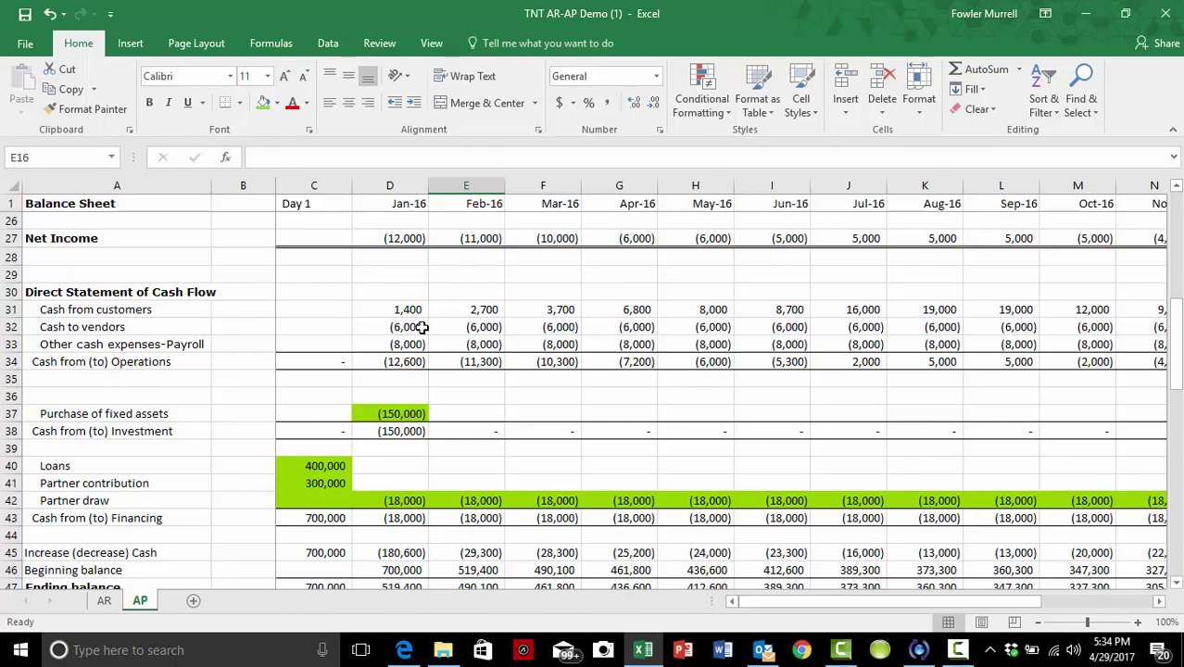
scroll(422, 327, "down", 11)
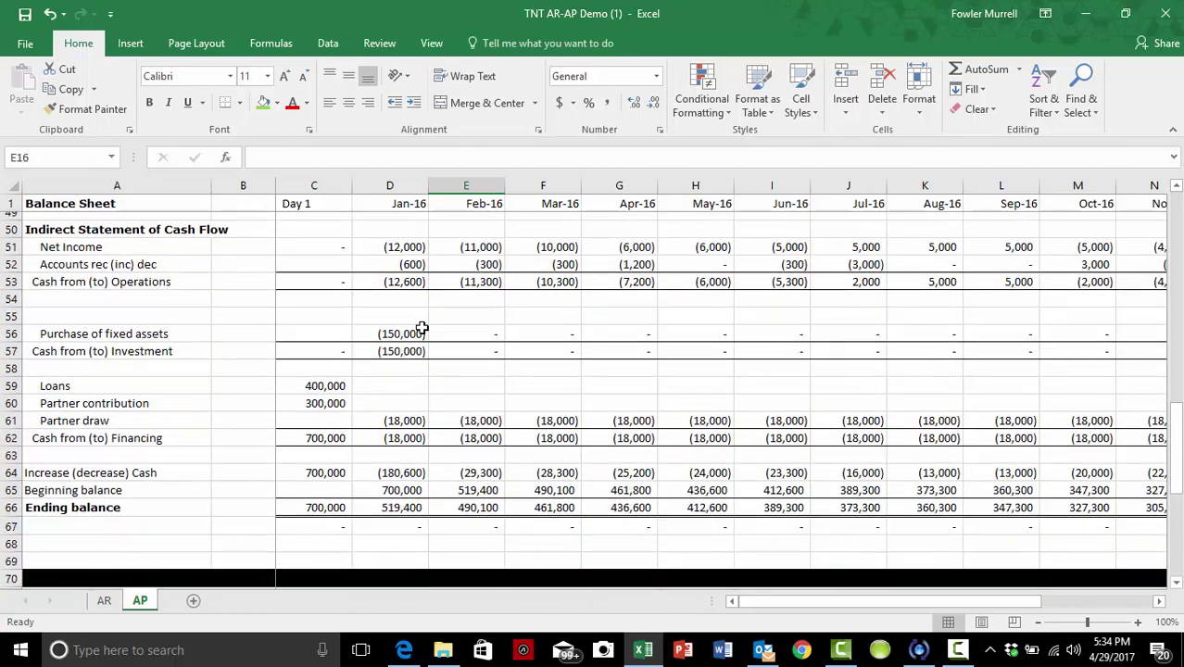
scroll(422, 327, "down", 6)
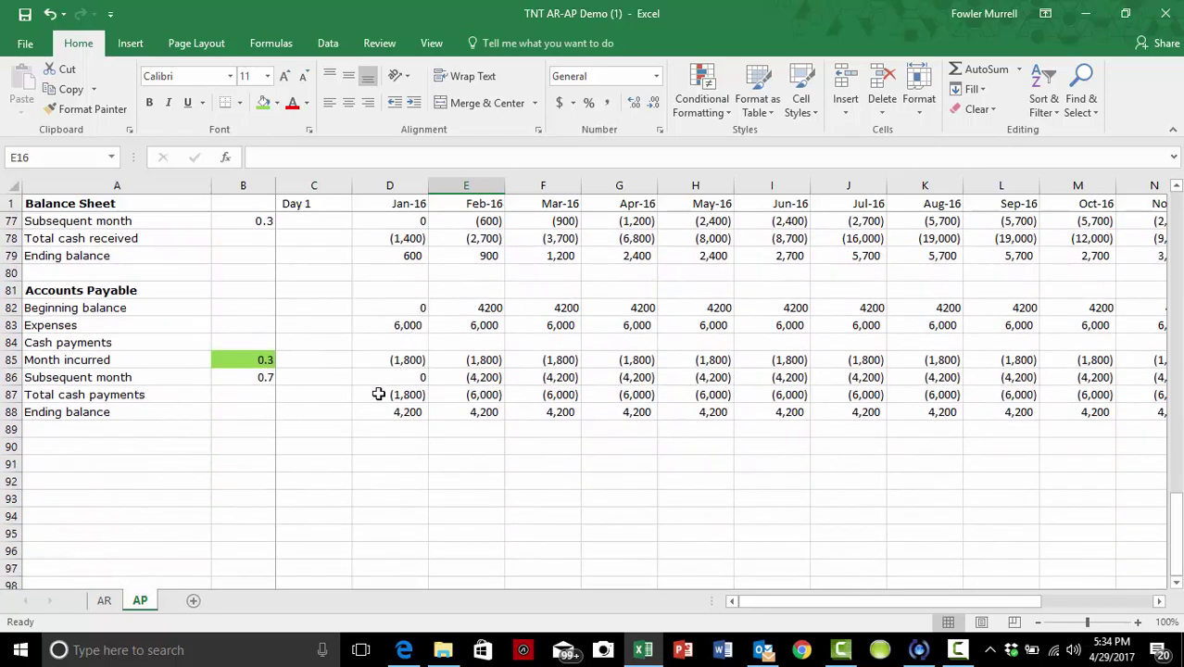
scroll(422, 391, "up", 13)
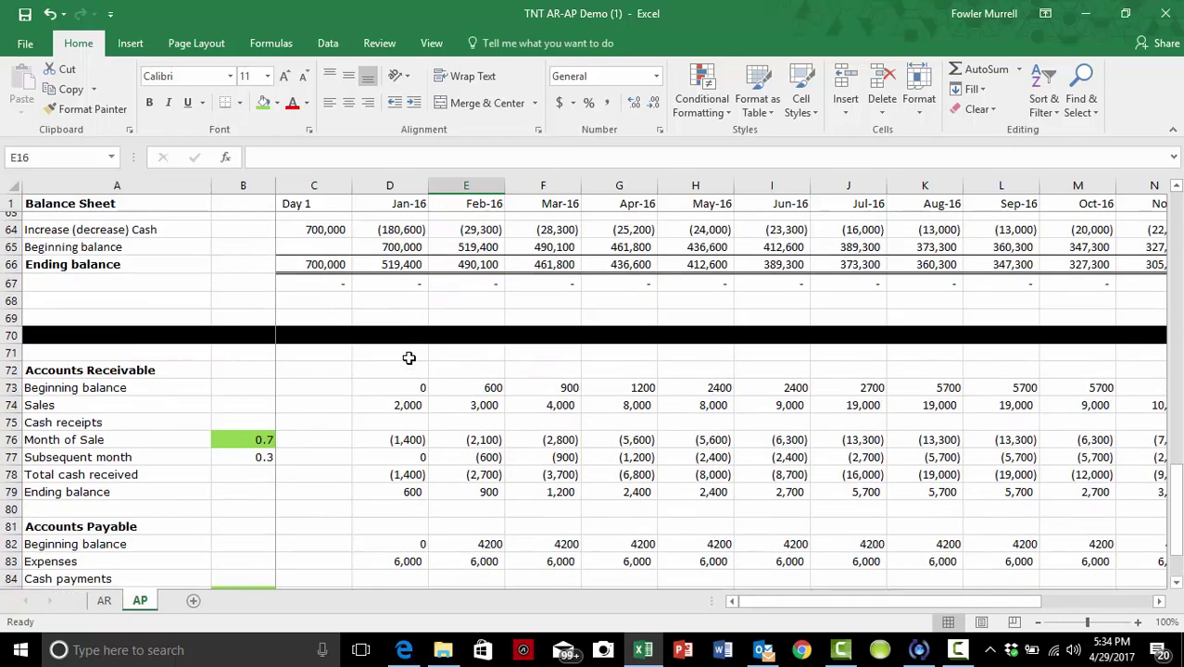
scroll(409, 360, "up", 5)
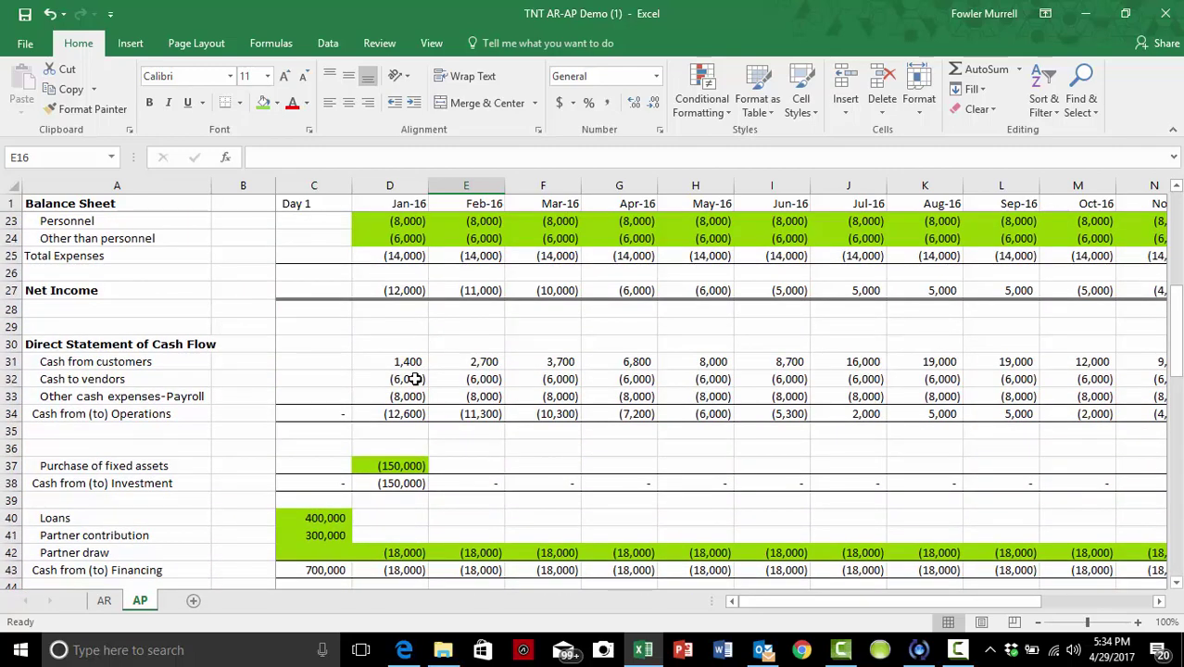
- Link the Jan-16 Cash to vendors cell D32 to the schedule's total cash payments with the formula =D87
left_click(415, 379)
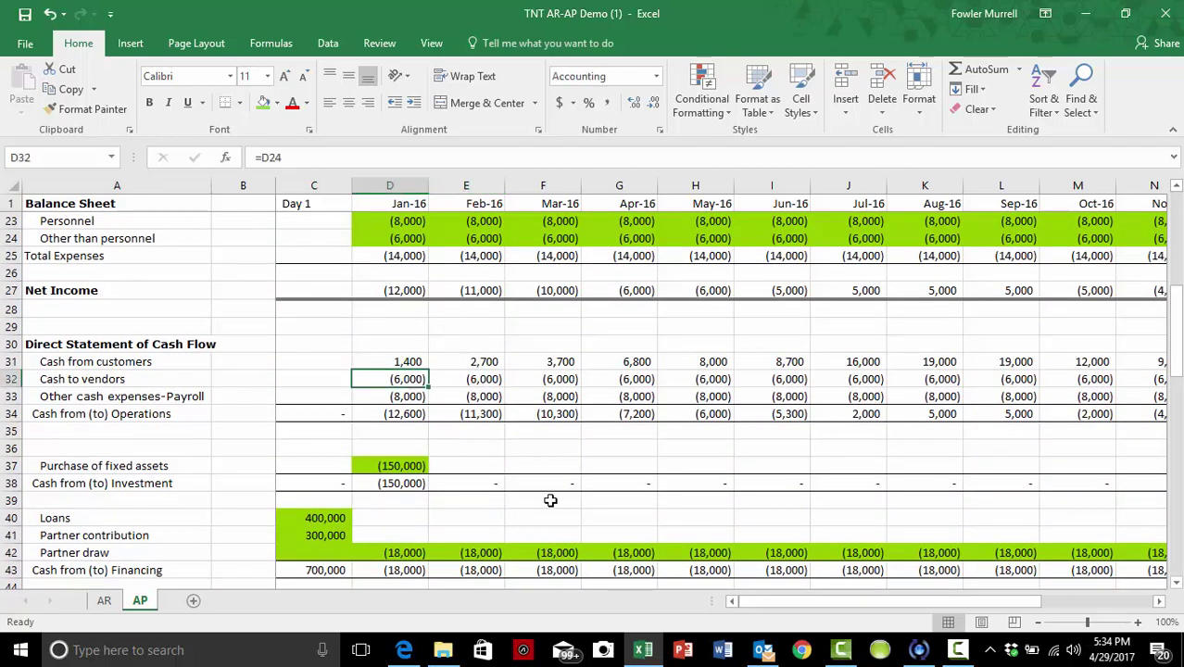
type("=")
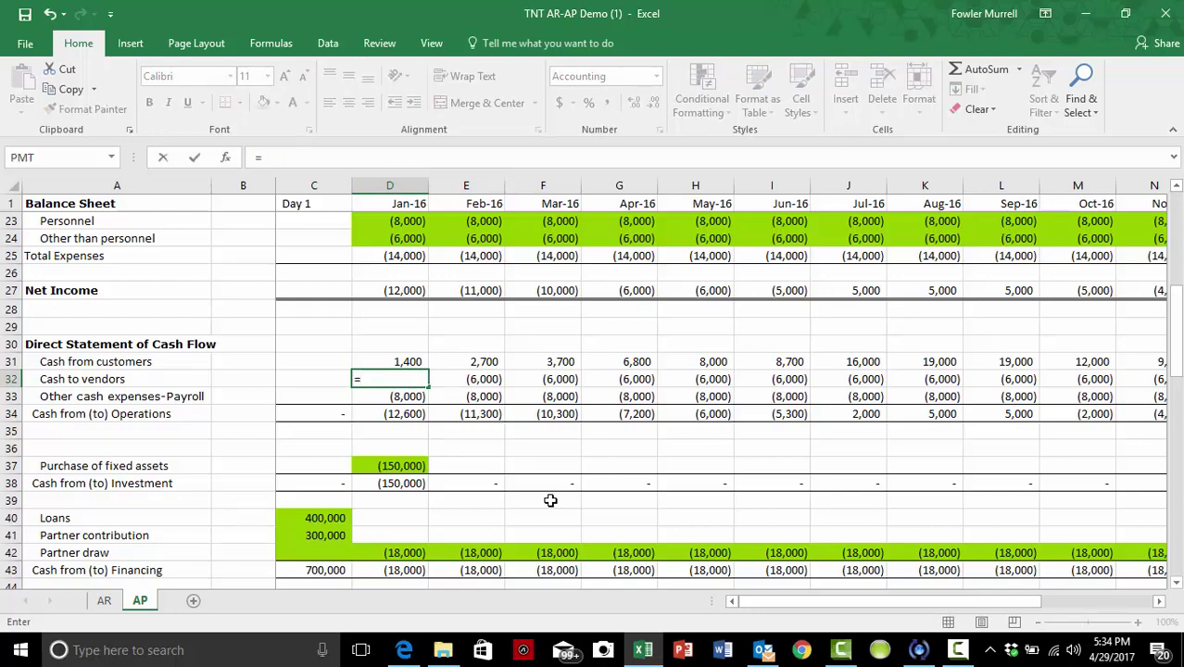
scroll(550, 500, "down", 11)
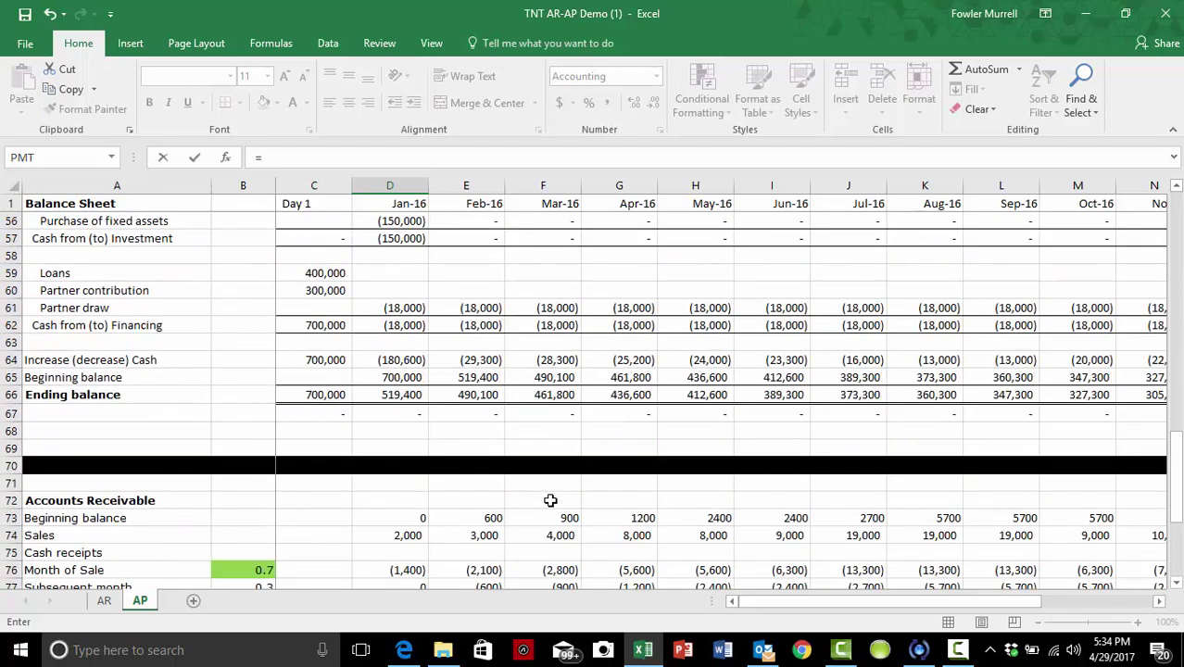
scroll(551, 500, "down", 7)
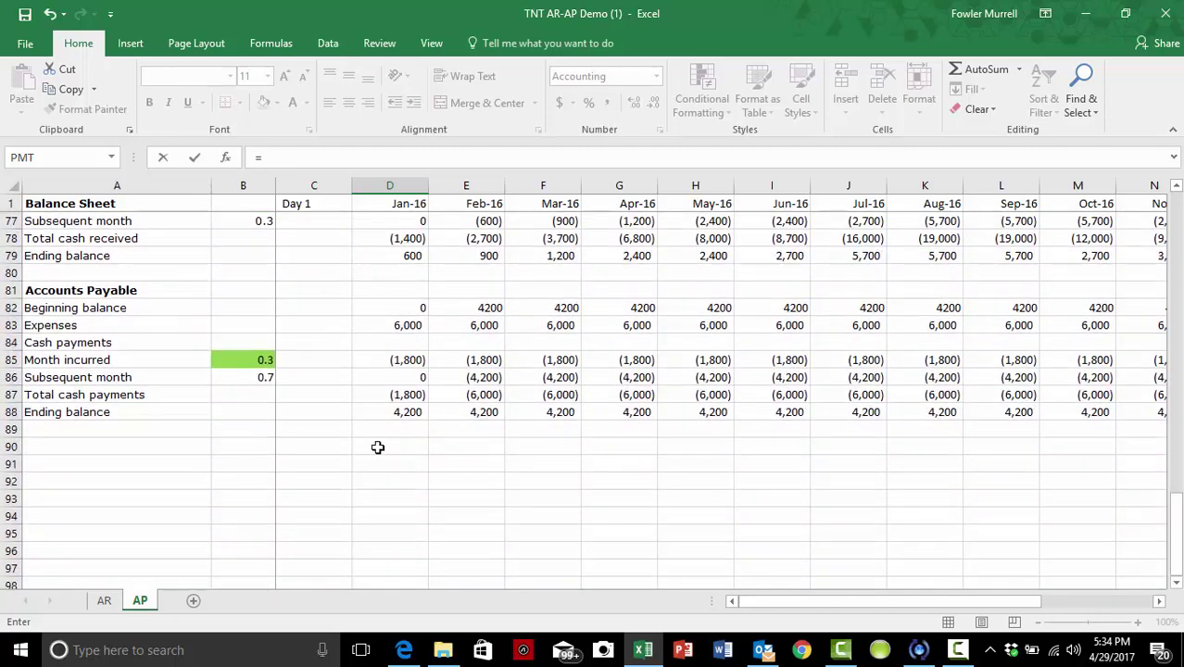
left_click(398, 395)
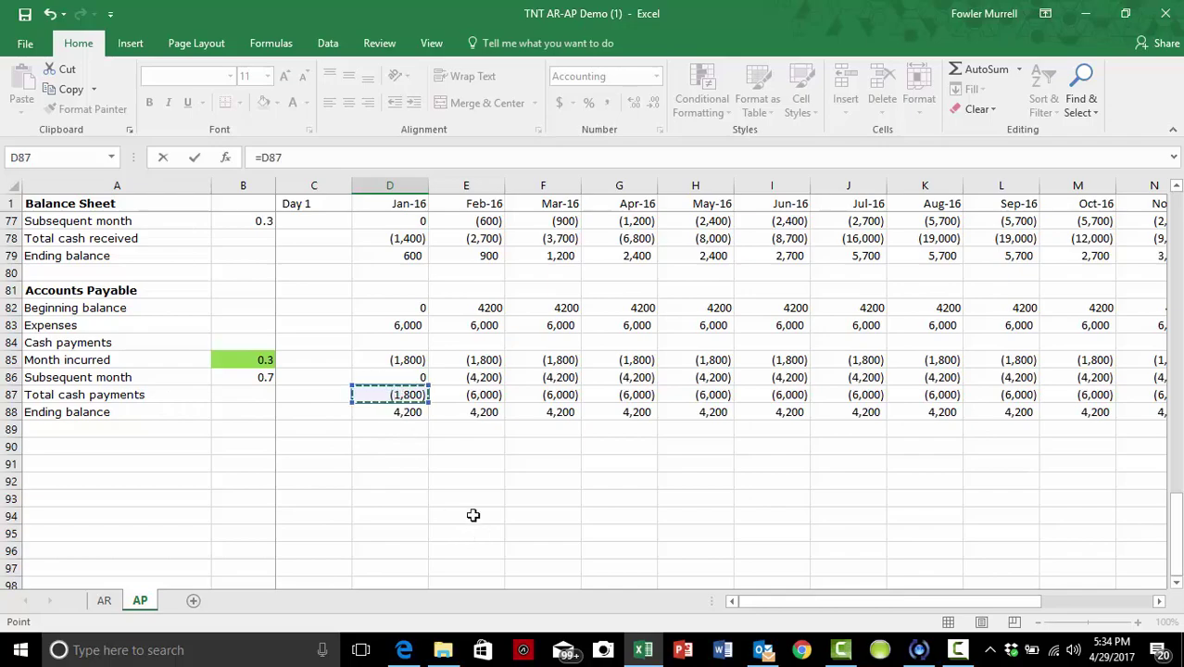
key("Return")
- Check the balance sheet totals and the row 14 check, and compare them with the income statement and direct cash flow
scroll(473, 515, "up", 9)
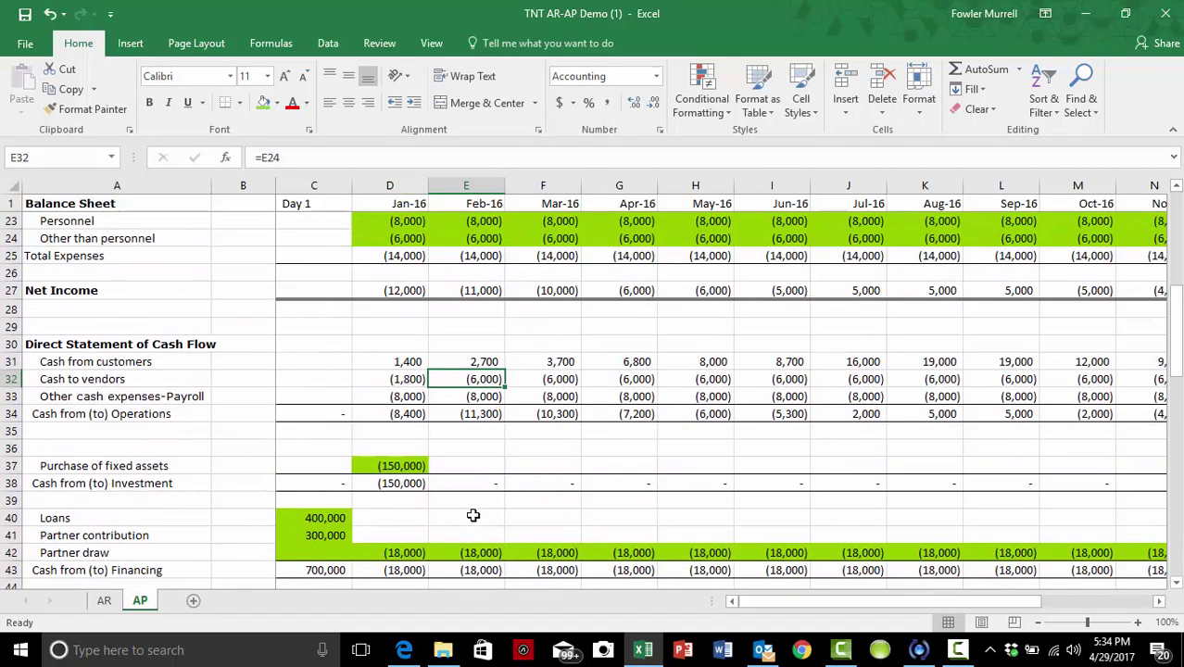
scroll(472, 515, "up", 1)
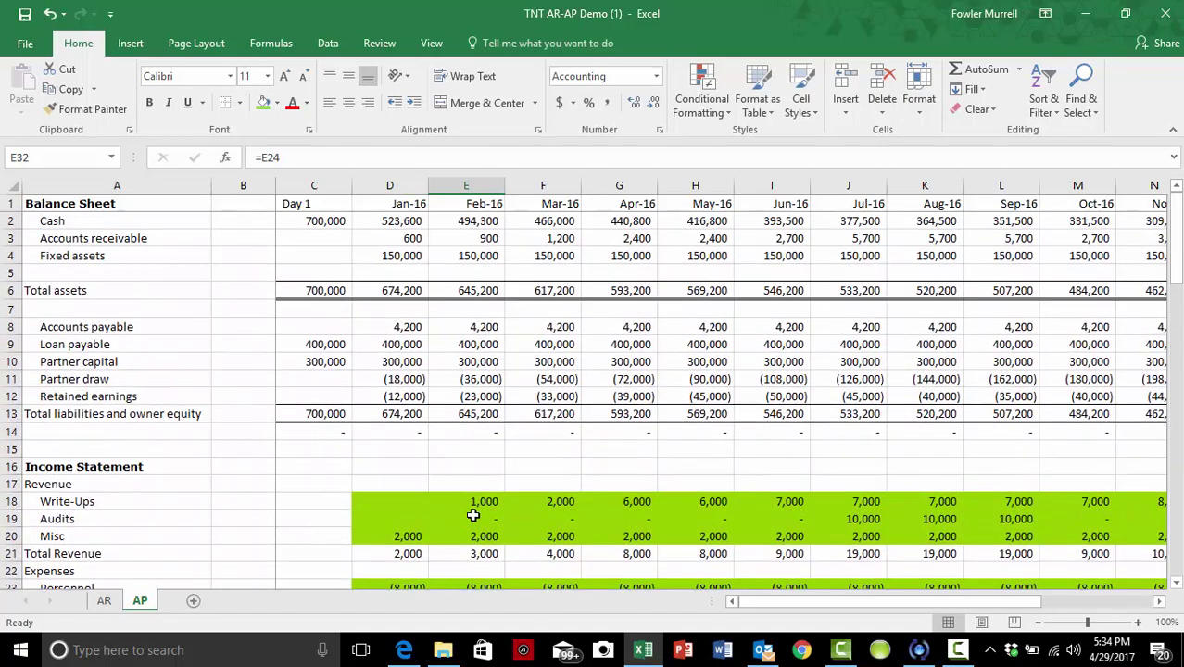
scroll(473, 515, "down", 3)
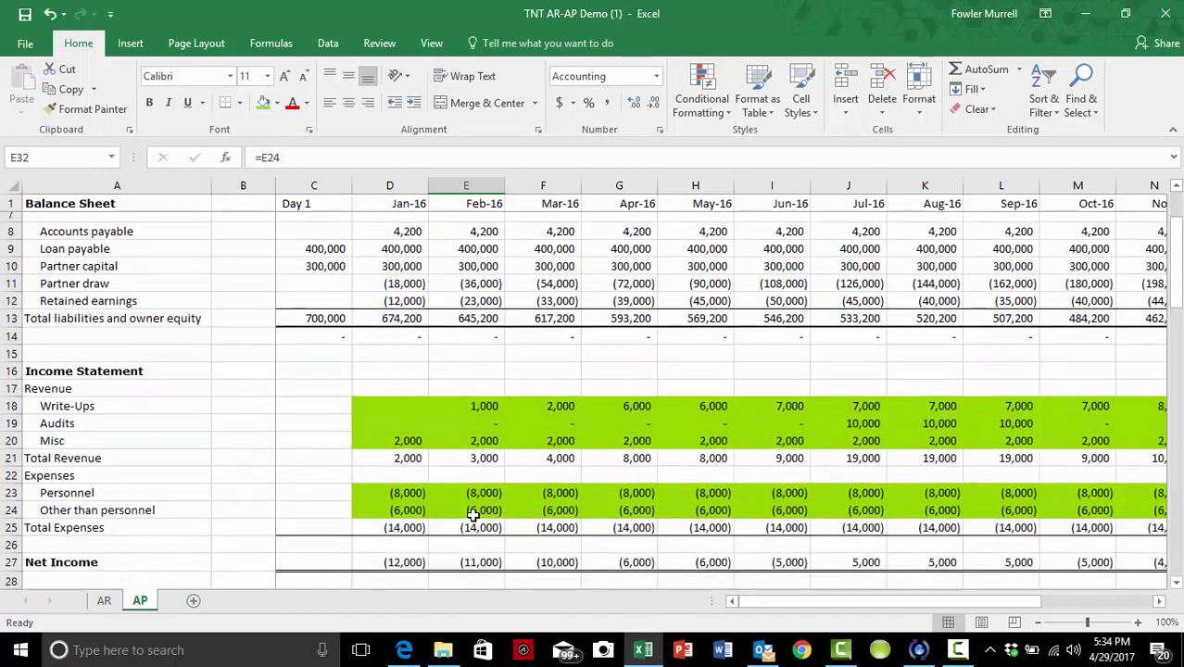
scroll(472, 515, "up", 2)
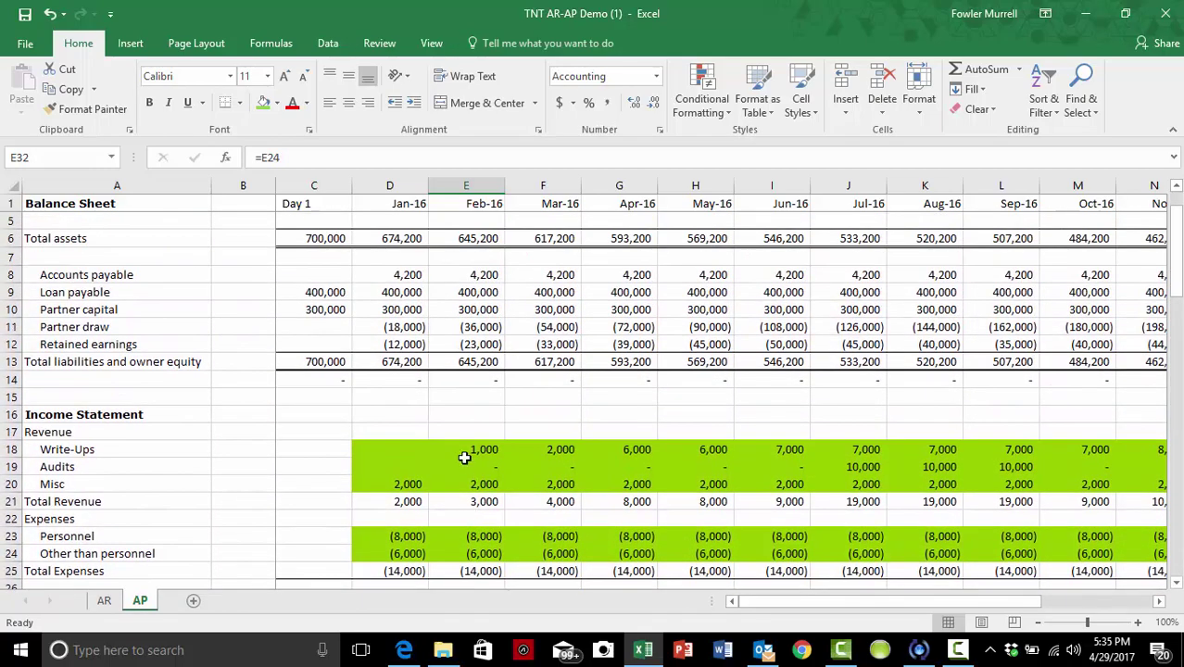
scroll(464, 454, "up", 1)
scroll(463, 454, "down", 1)
scroll(464, 457, "down", 1)
scroll(465, 457, "down", 1)
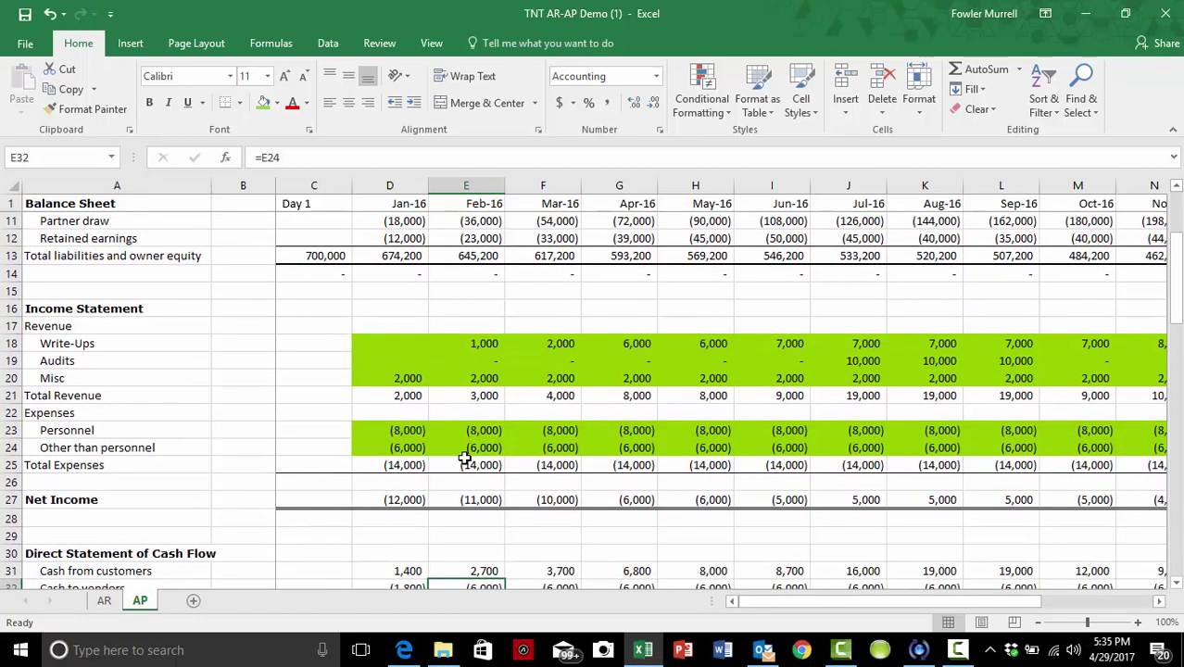
scroll(464, 457, "up", 1)
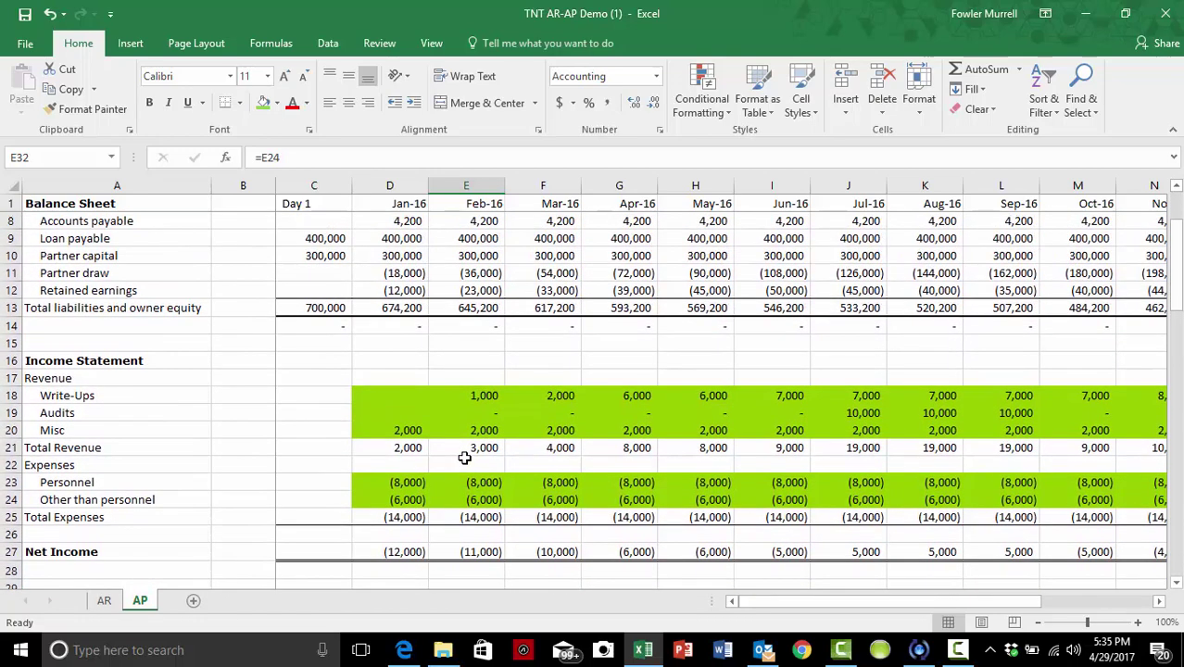
scroll(300, 447, "down", 3)
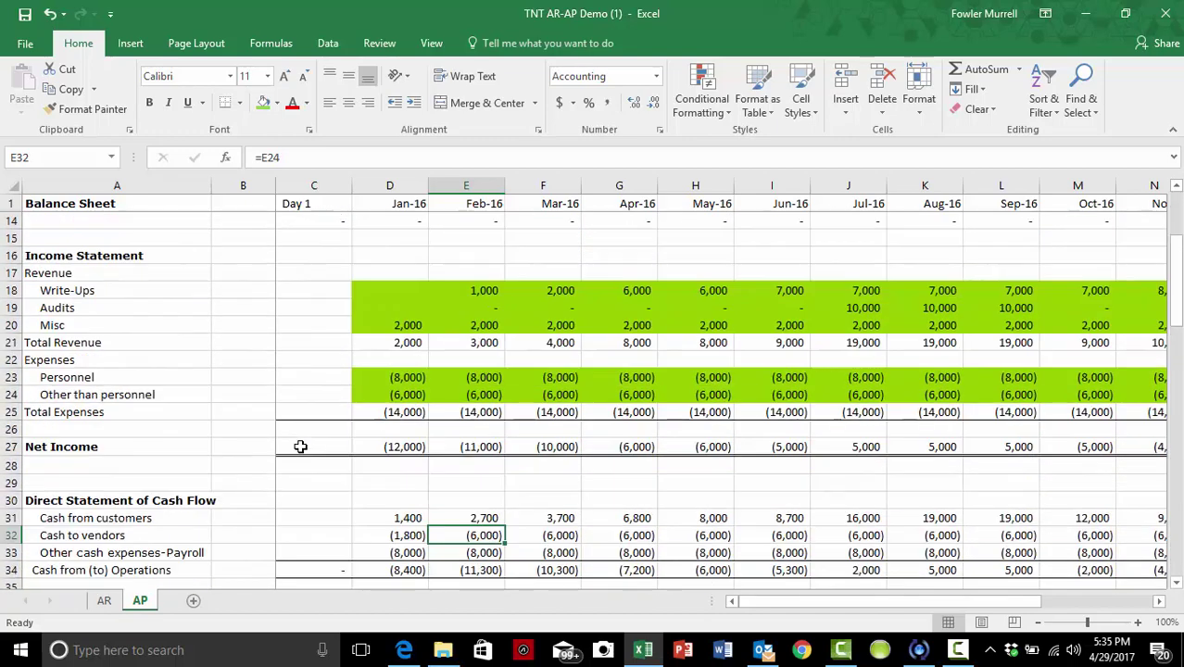
scroll(300, 446, "down", 1)
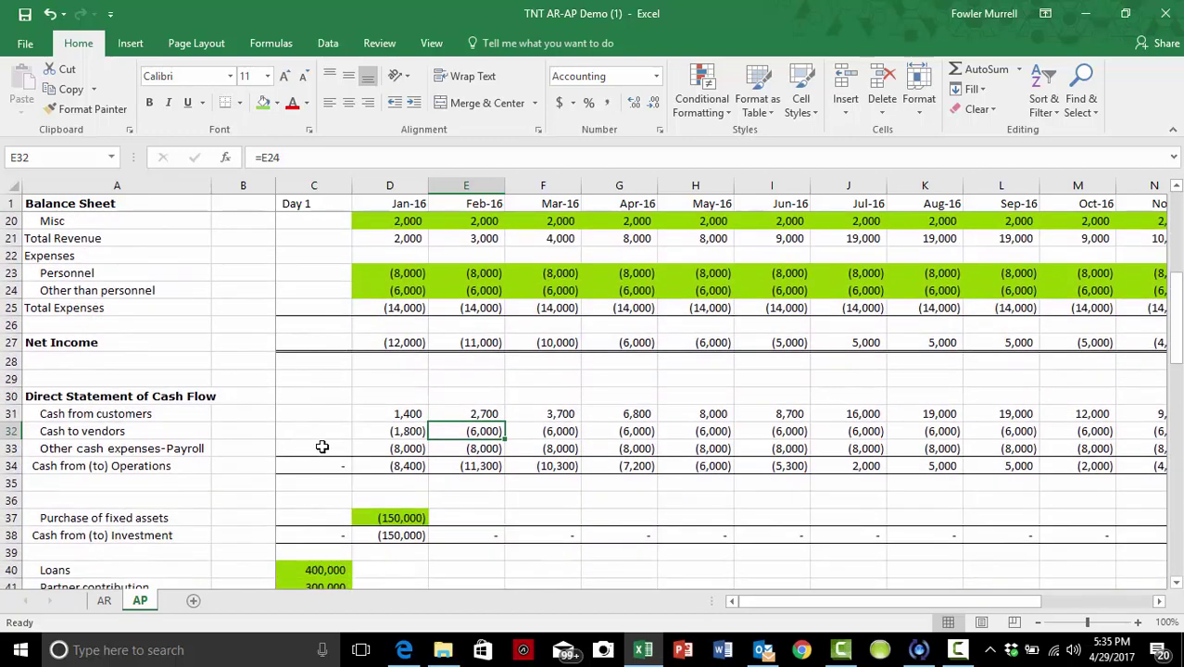
- Fill the Jan-16 Cash to vendors link in D32 across through Dec-16 in column O
left_click(395, 433)
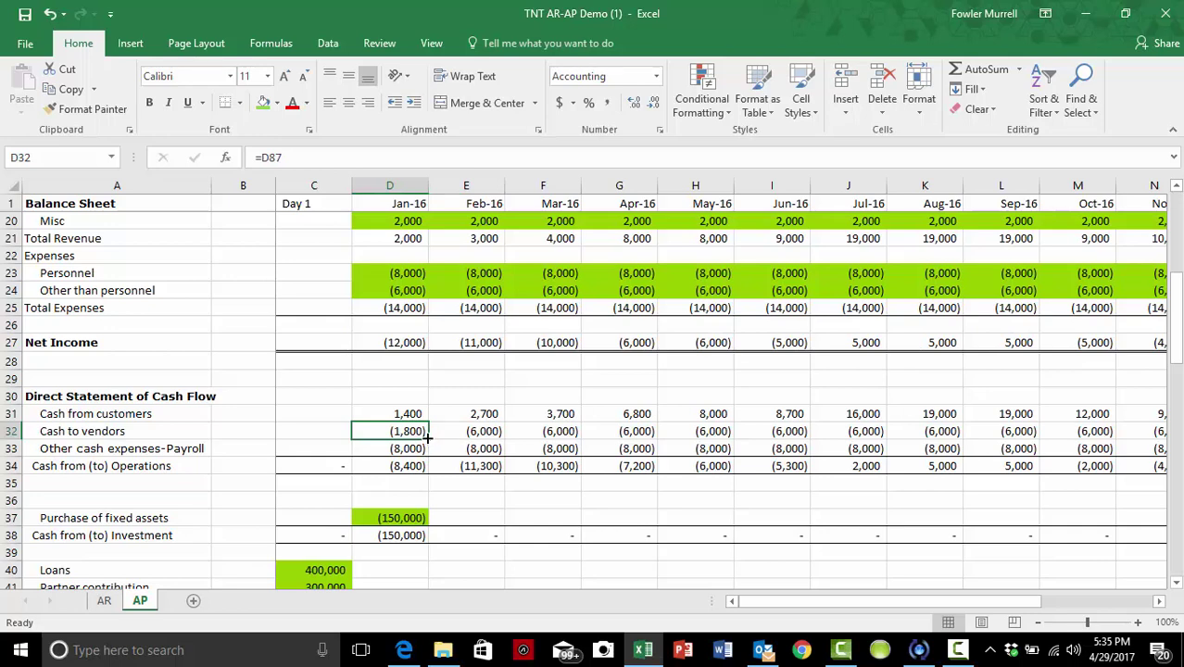
left_click_drag(428, 439, 1056, 446)
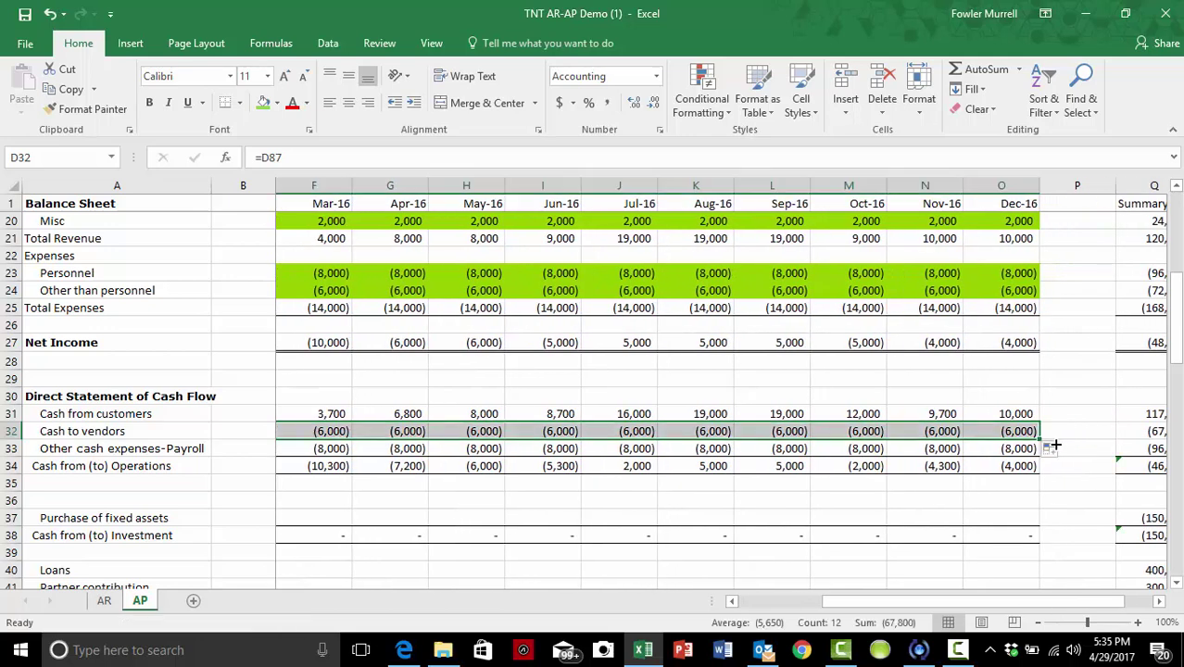
left_click(729, 604)
left_click(729, 603)
- Examine the check rows under the balance sheet and the Indirect Statement of Cash Flow, and compare the direct and indirect ending balances
scroll(821, 495, "up", 3)
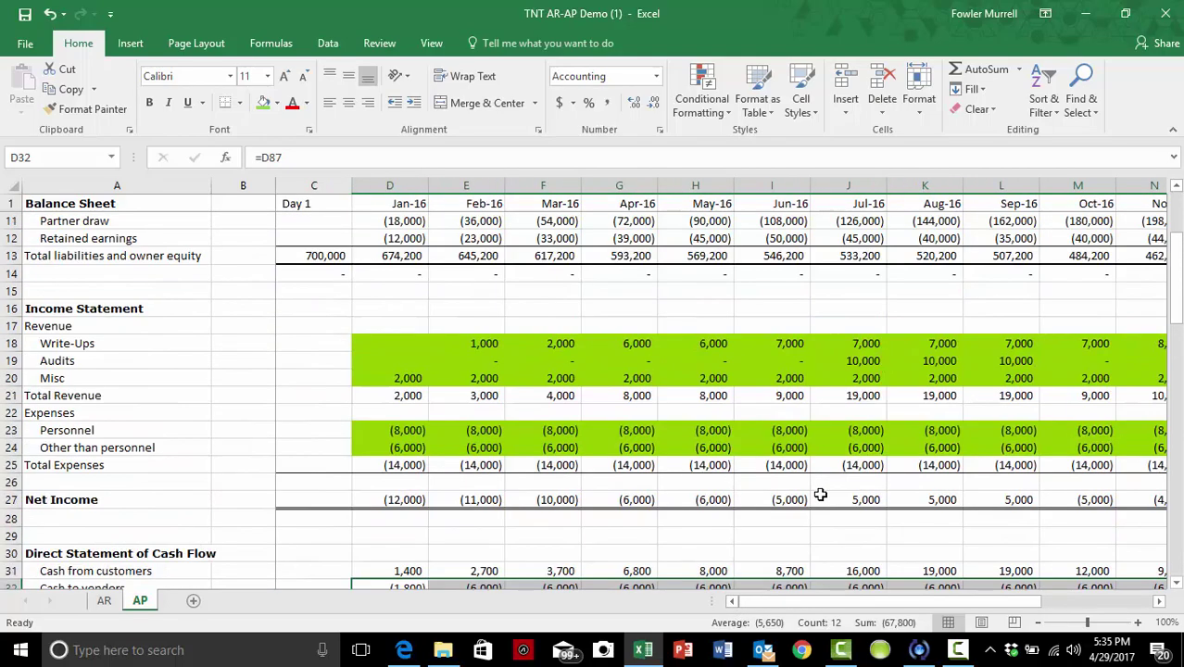
scroll(821, 495, "up", 3)
scroll(821, 495, "down", 2)
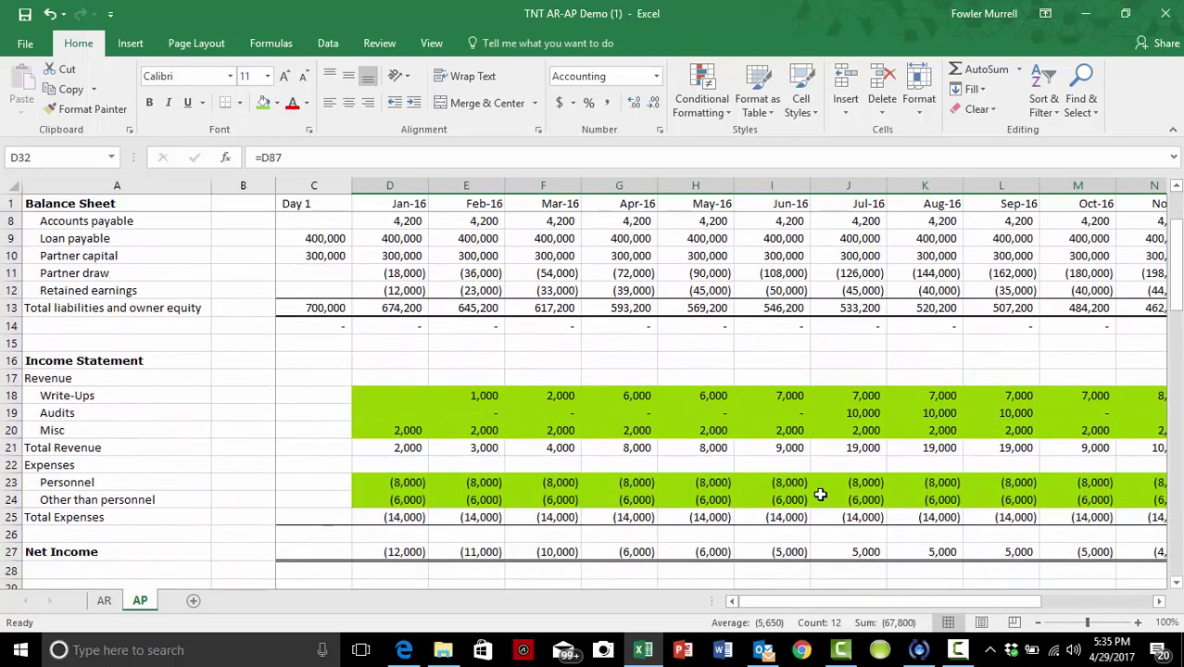
scroll(821, 495, "down", 3)
scroll(821, 494, "down", 9)
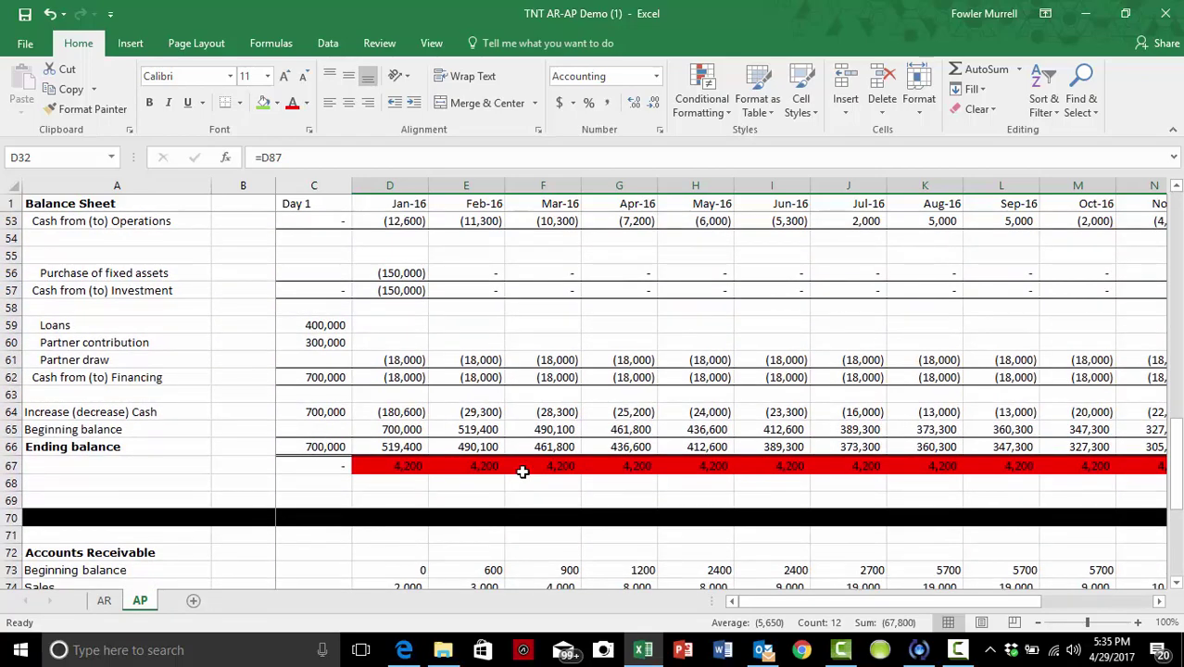
scroll(521, 472, "up", 3)
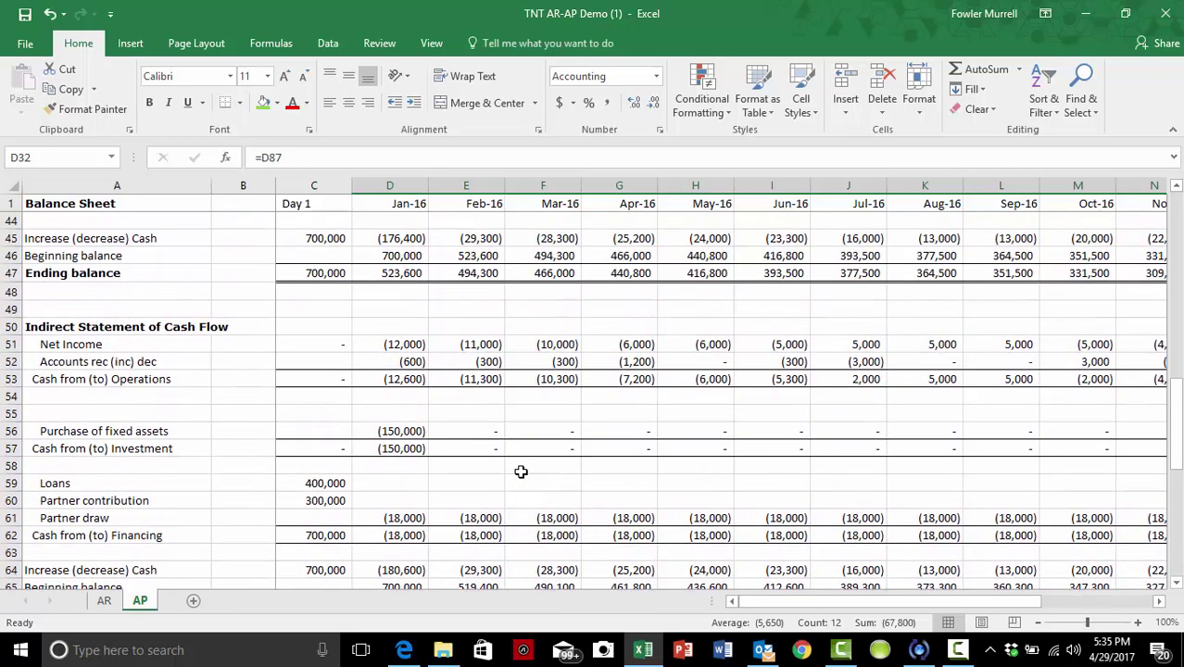
scroll(522, 472, "up", 2)
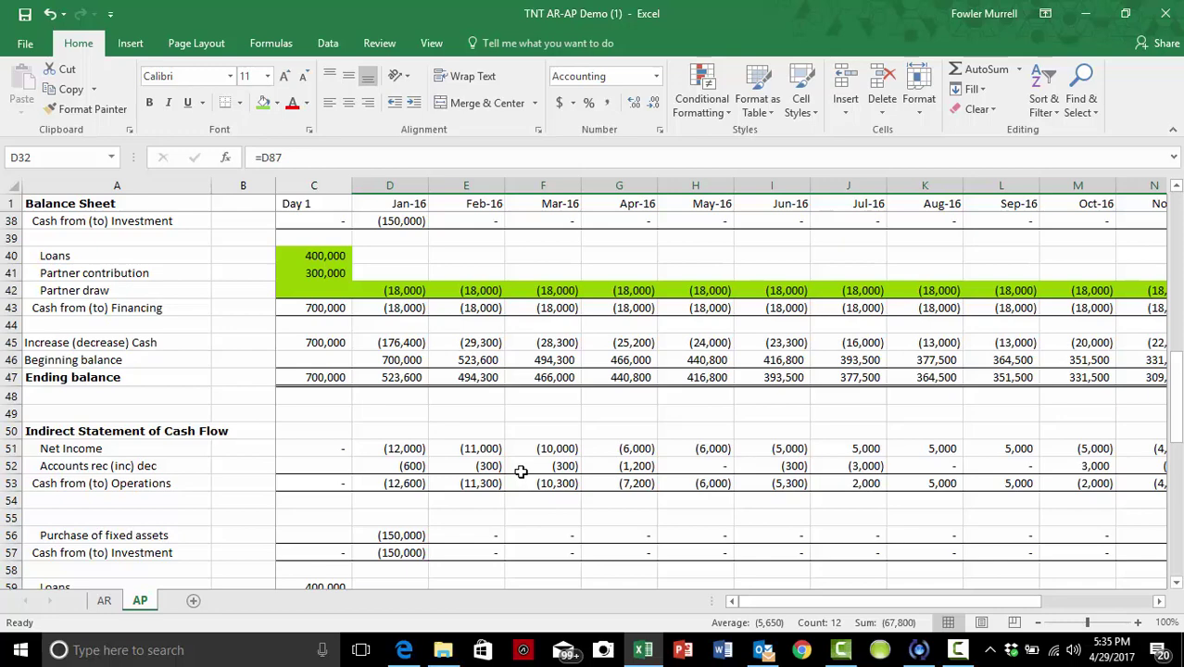
scroll(522, 471, "down", 1)
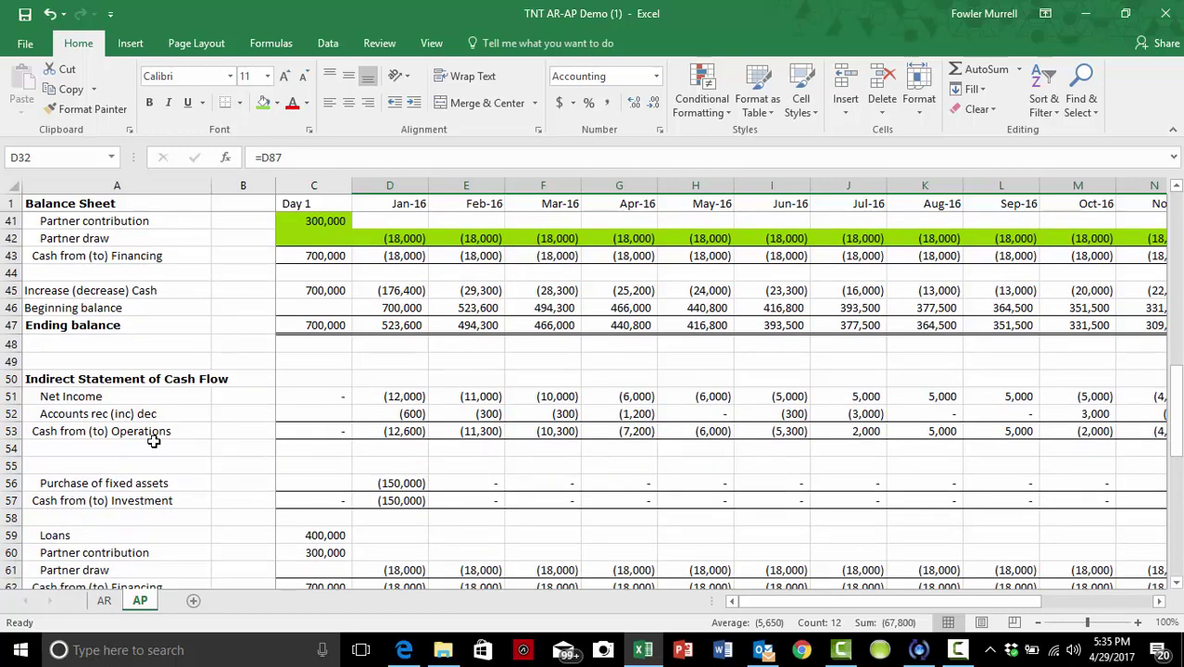
- Insert an entire row above Cash from (to) Operations in the Indirect Statement of Cash Flow
left_click(94, 434)
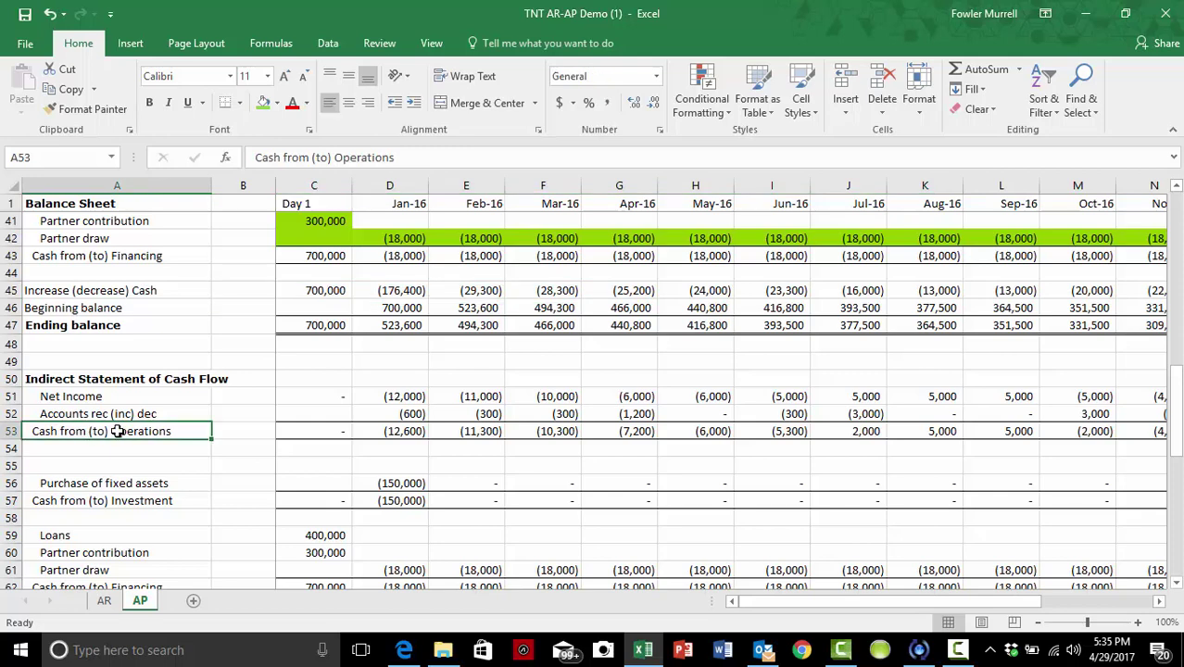
right_click(118, 431)
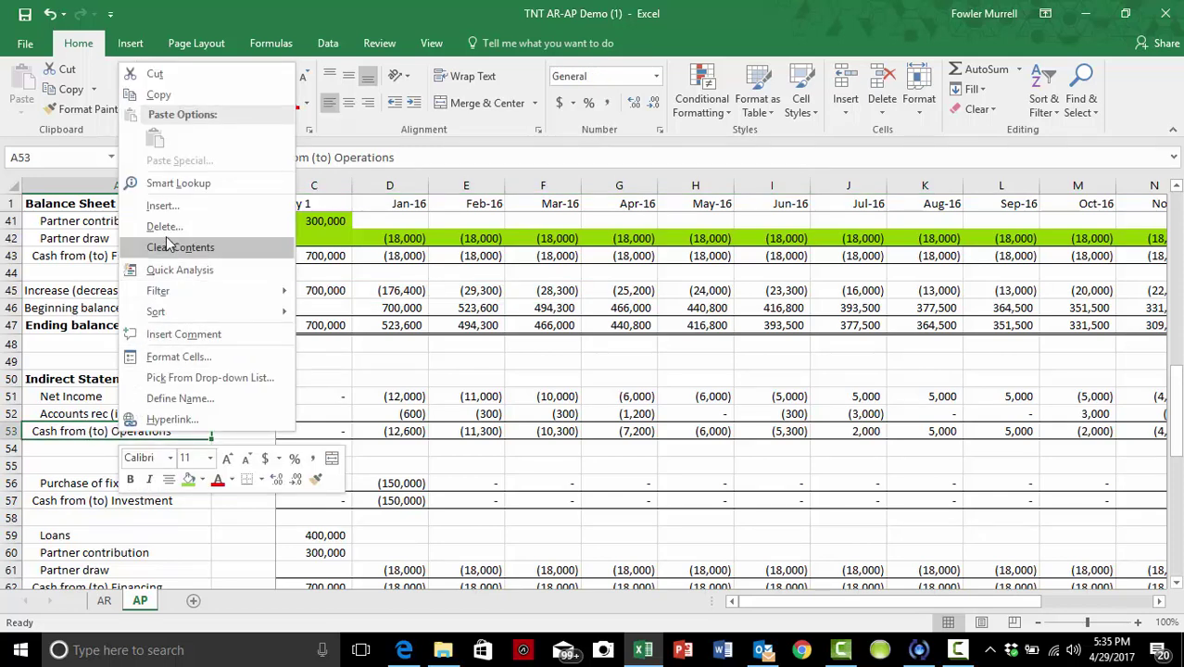
left_click(157, 207)
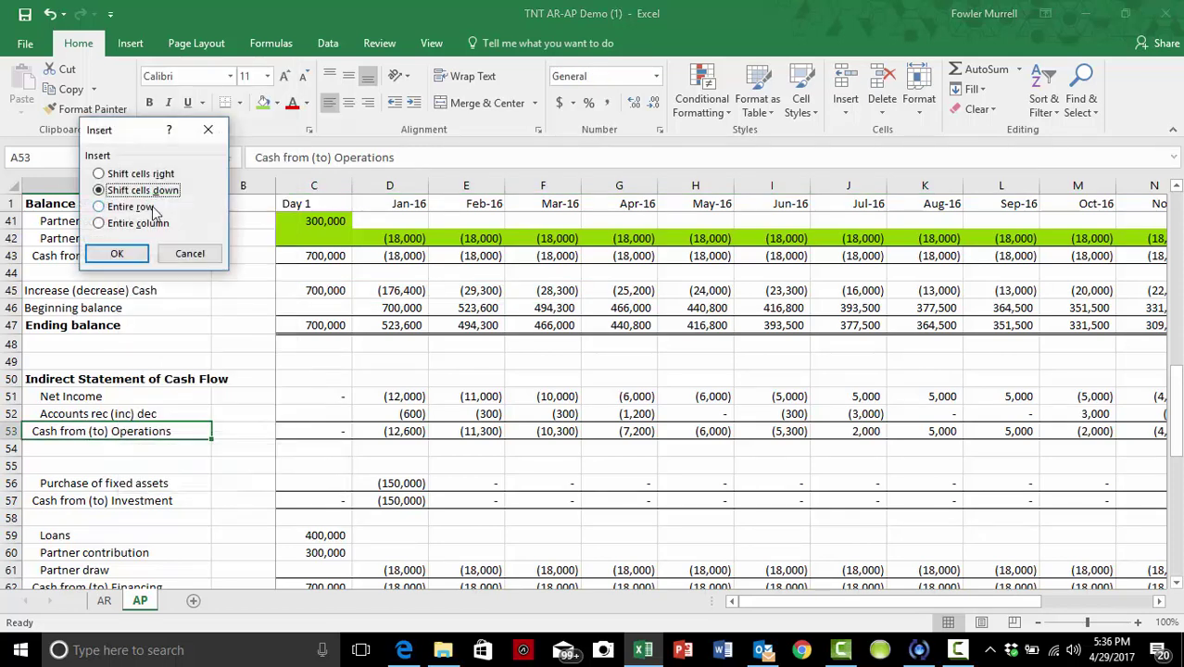
left_click(131, 207)
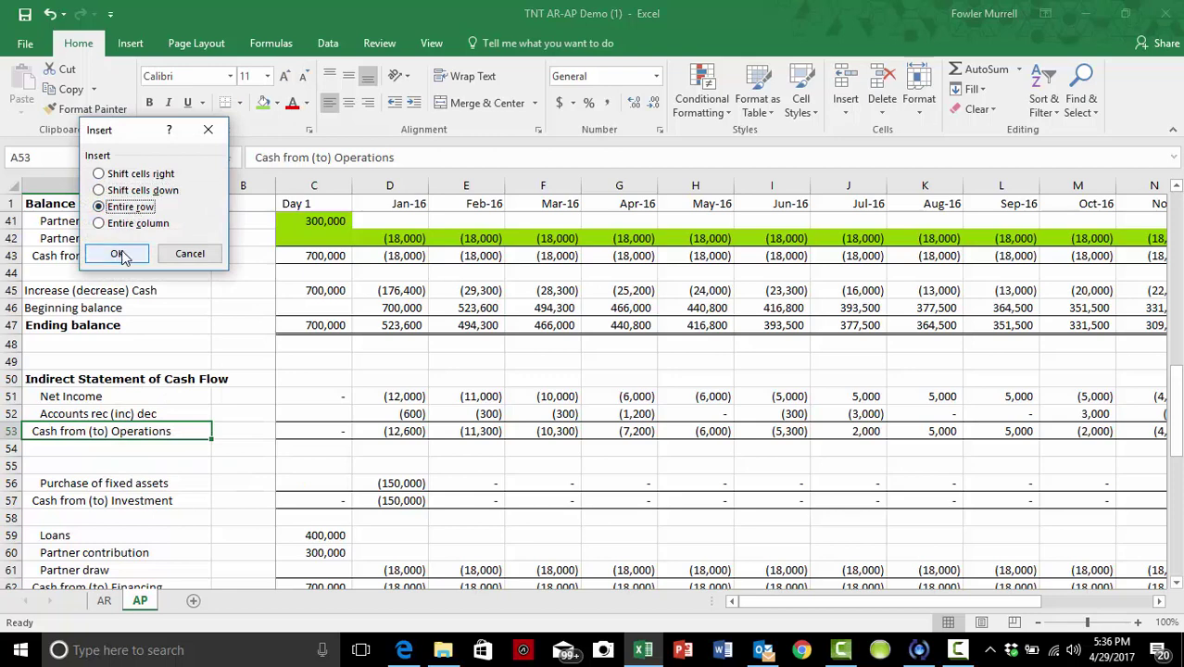
left_click(116, 253)
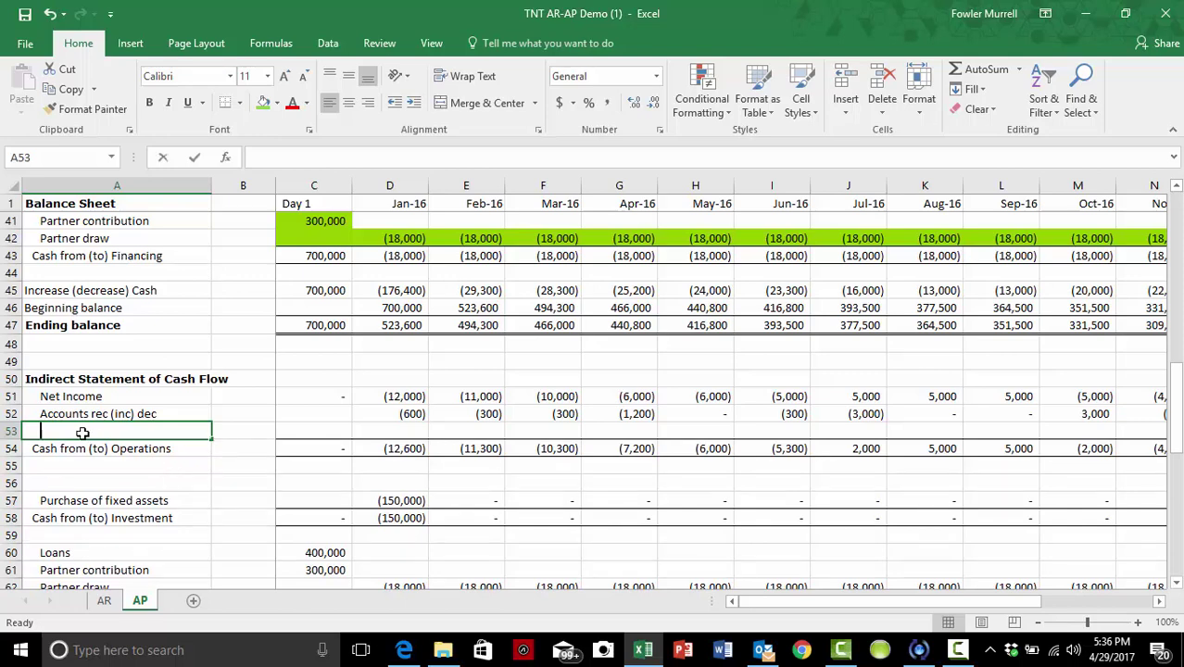
- Label the new row 53 Accounts Pay Inc (Dec) in column A
type("Accou")
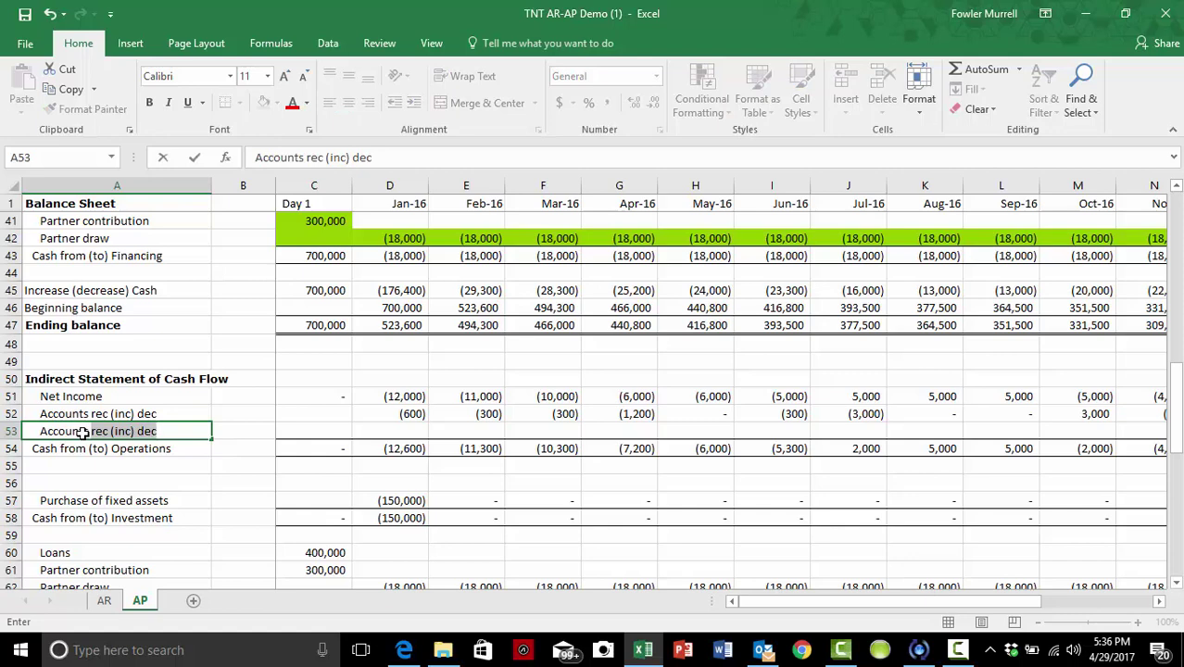
type("nts Pay Inc (")
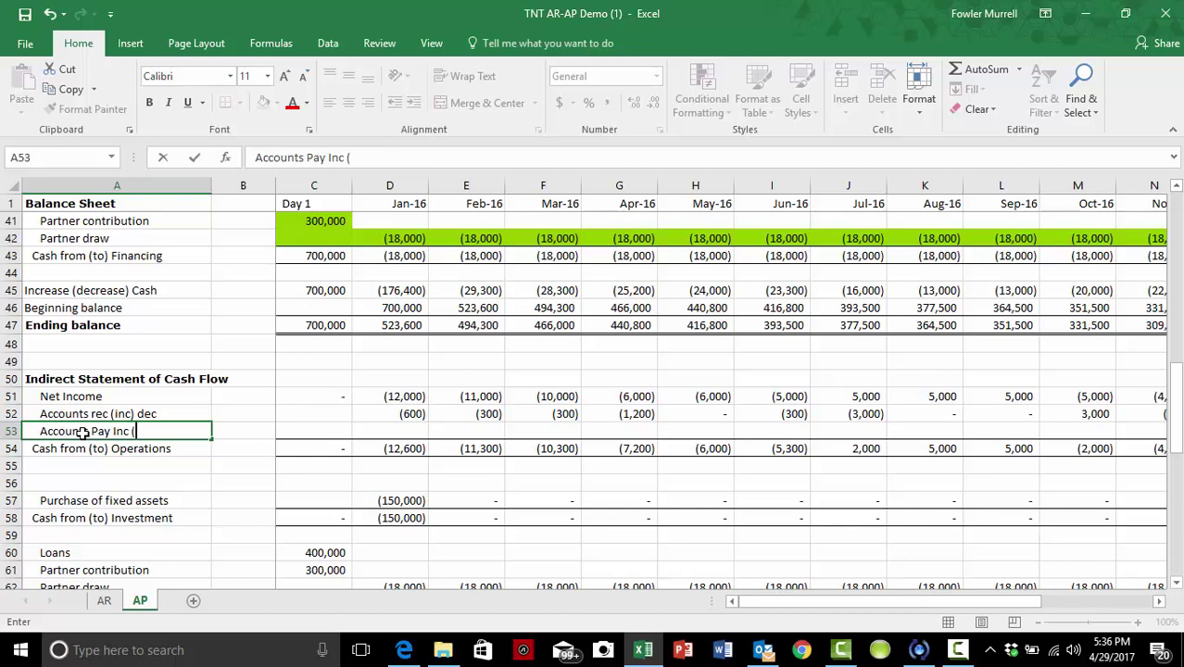
type("De")
key("Right")
key("Right")
key("Right")
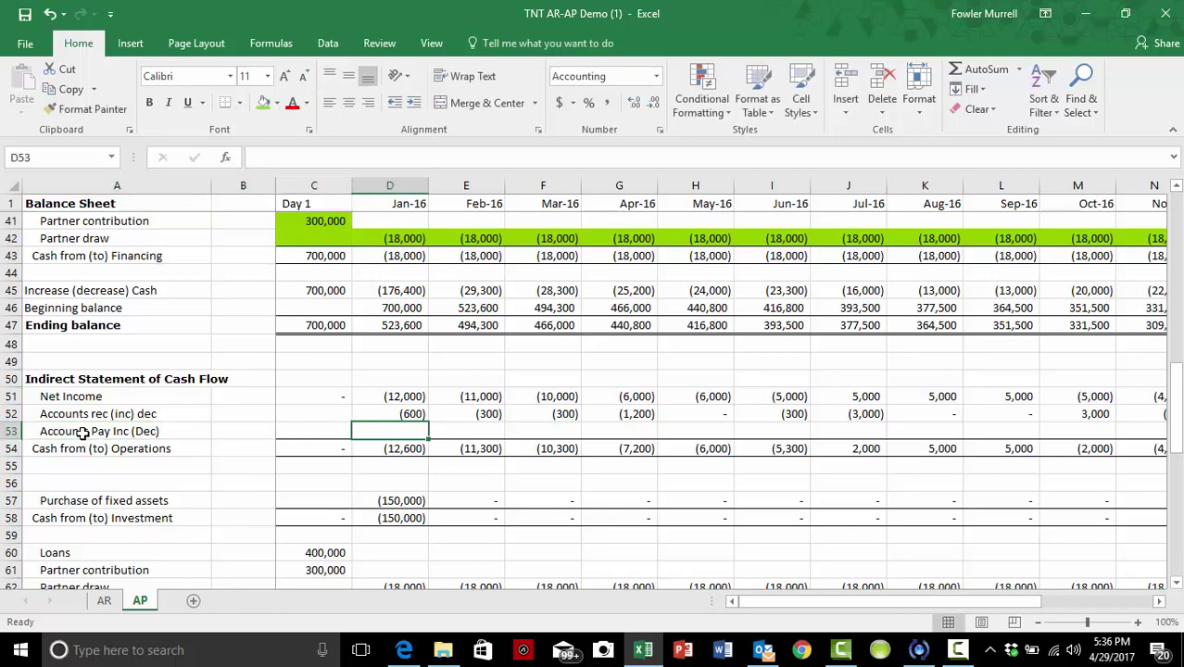
- Calculate the Jan-16 change in accounts payable in D53 from the balance sheet with the formula =D8-C8
scroll(83, 433, "up", 13)
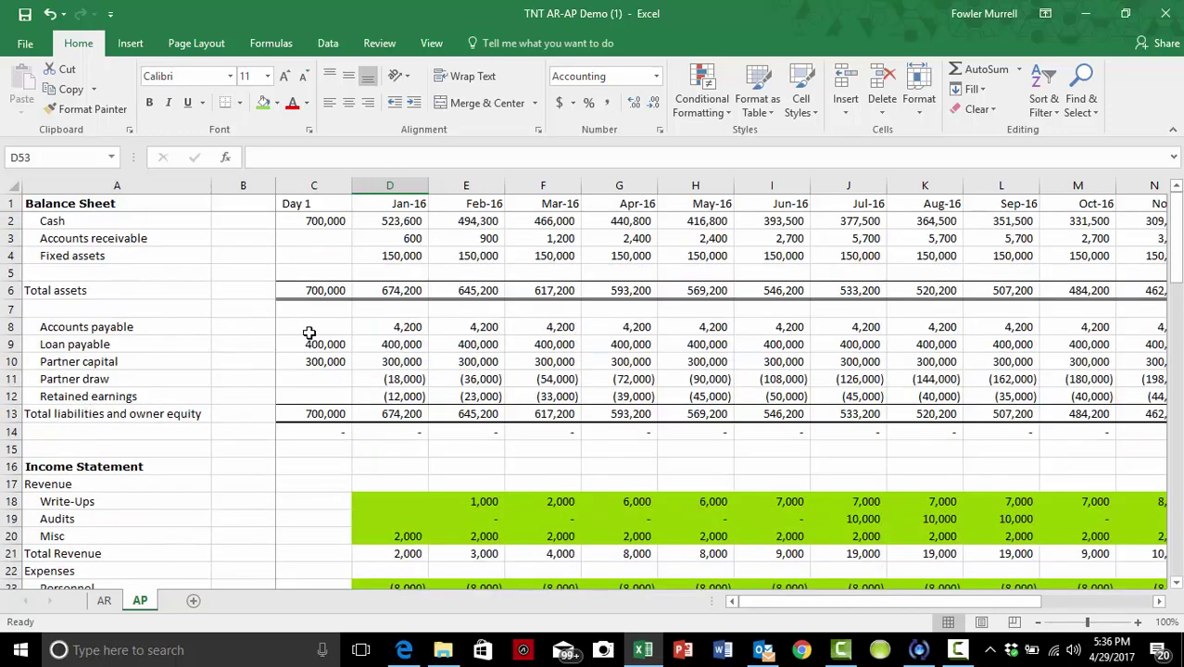
scroll(411, 335, "down", 3)
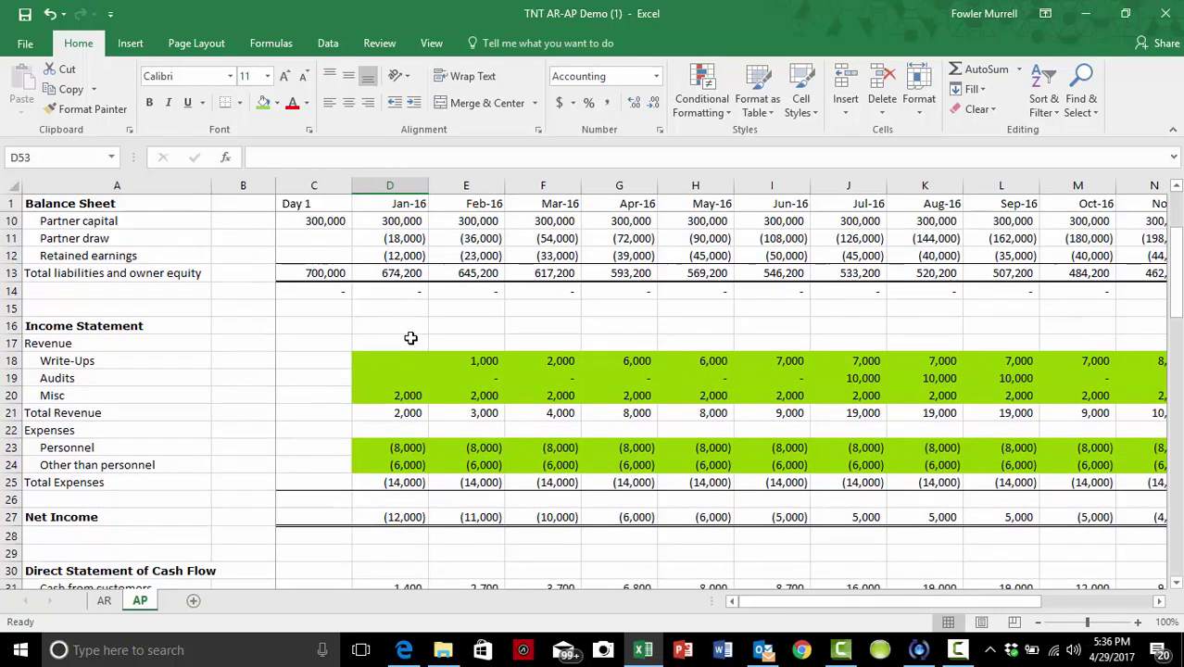
scroll(410, 335, "up", 3)
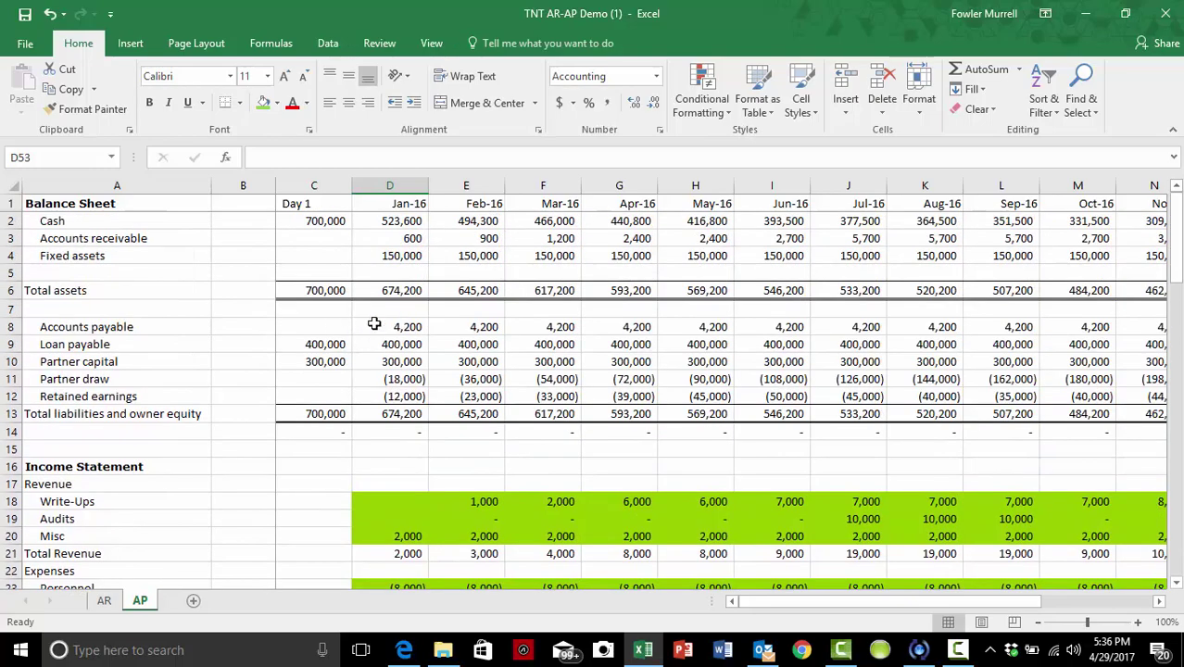
scroll(418, 326, "down", 12)
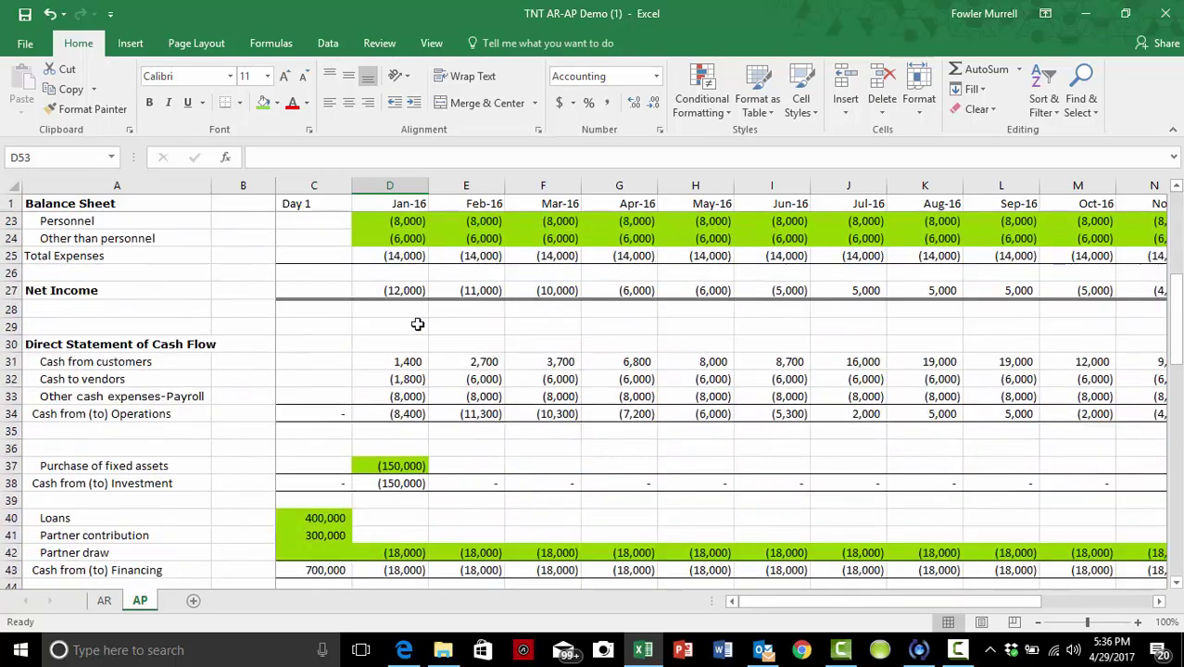
scroll(418, 322, "down", 2)
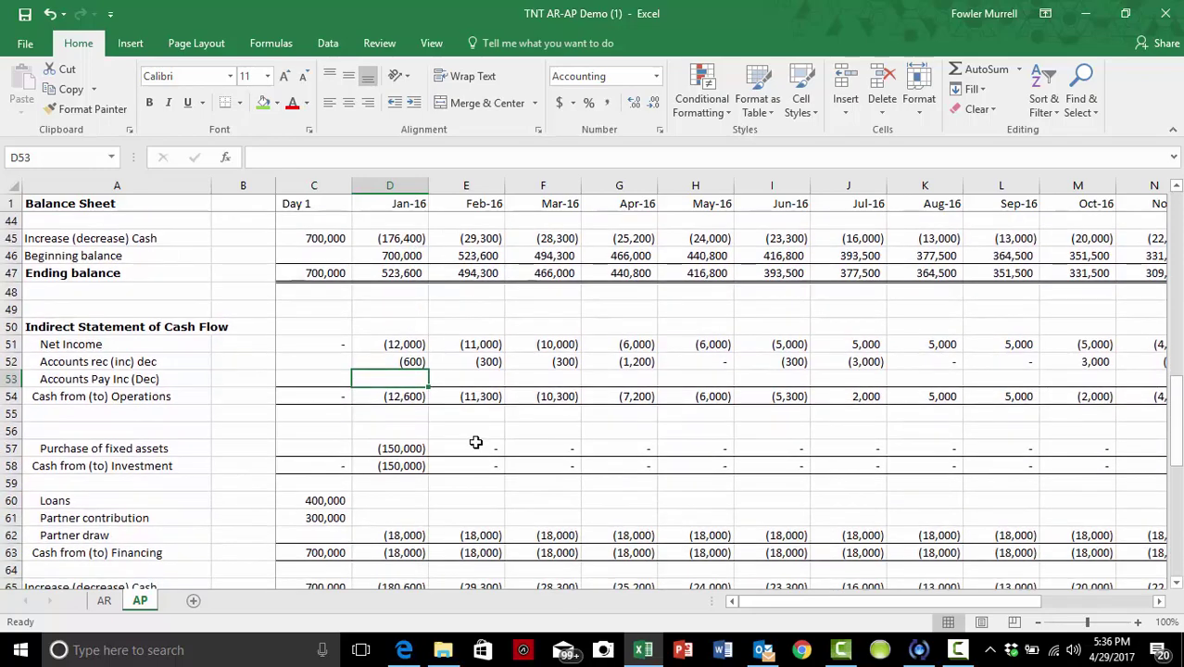
type("=")
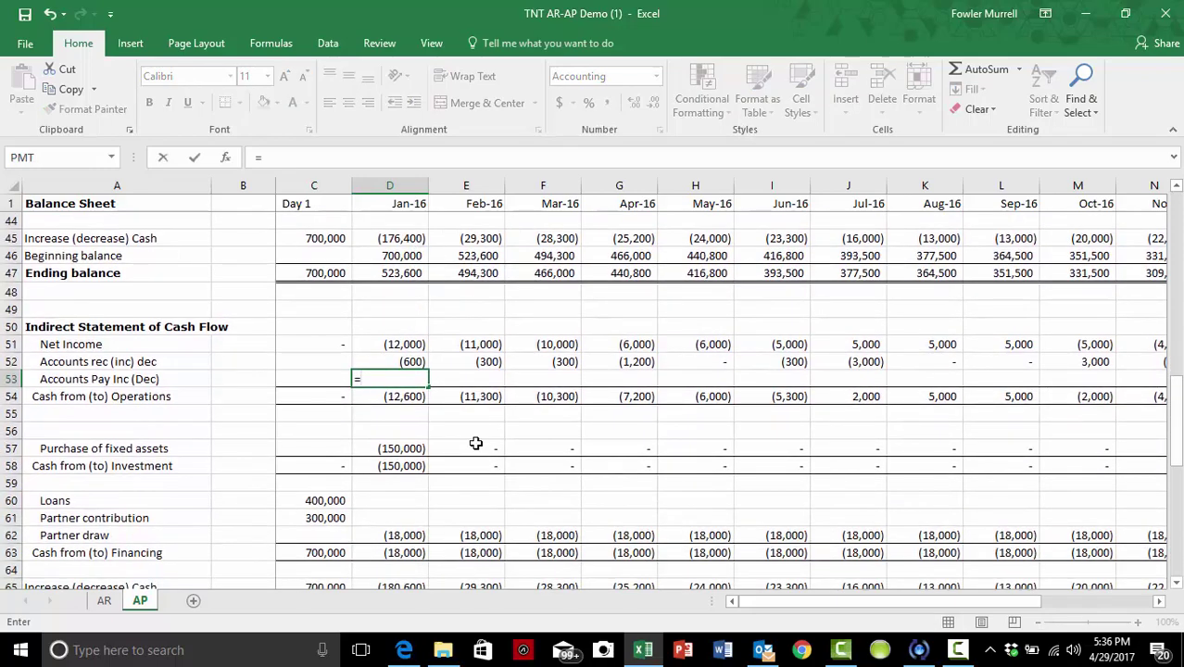
scroll(475, 443, "up", 14)
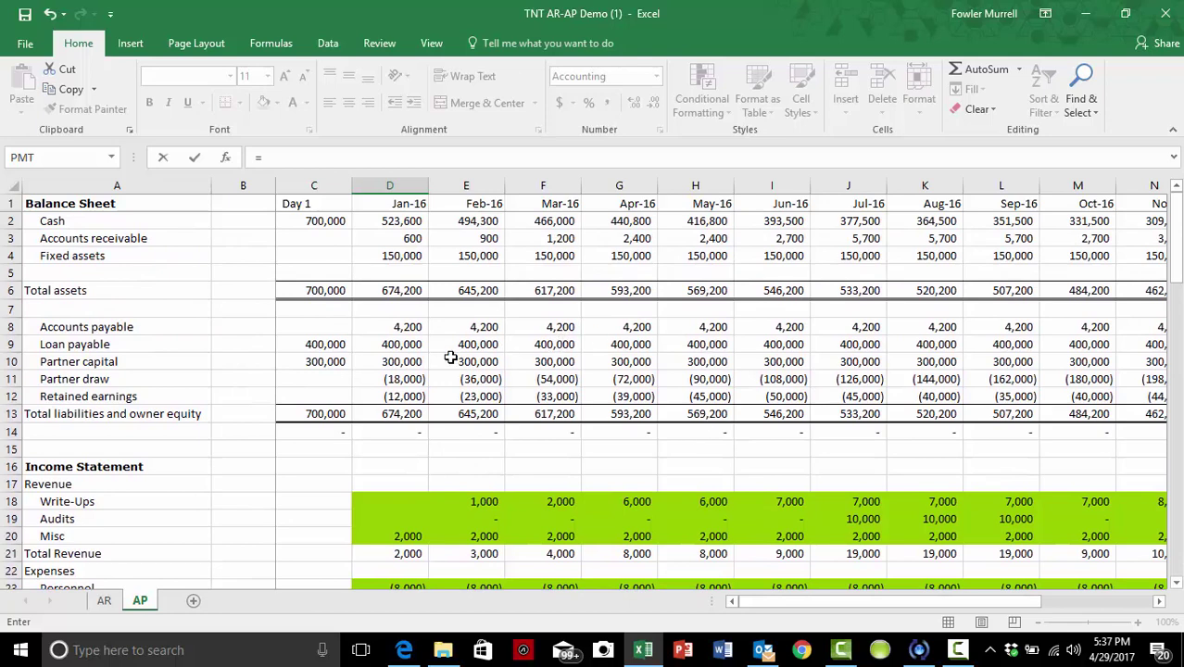
left_click(403, 329)
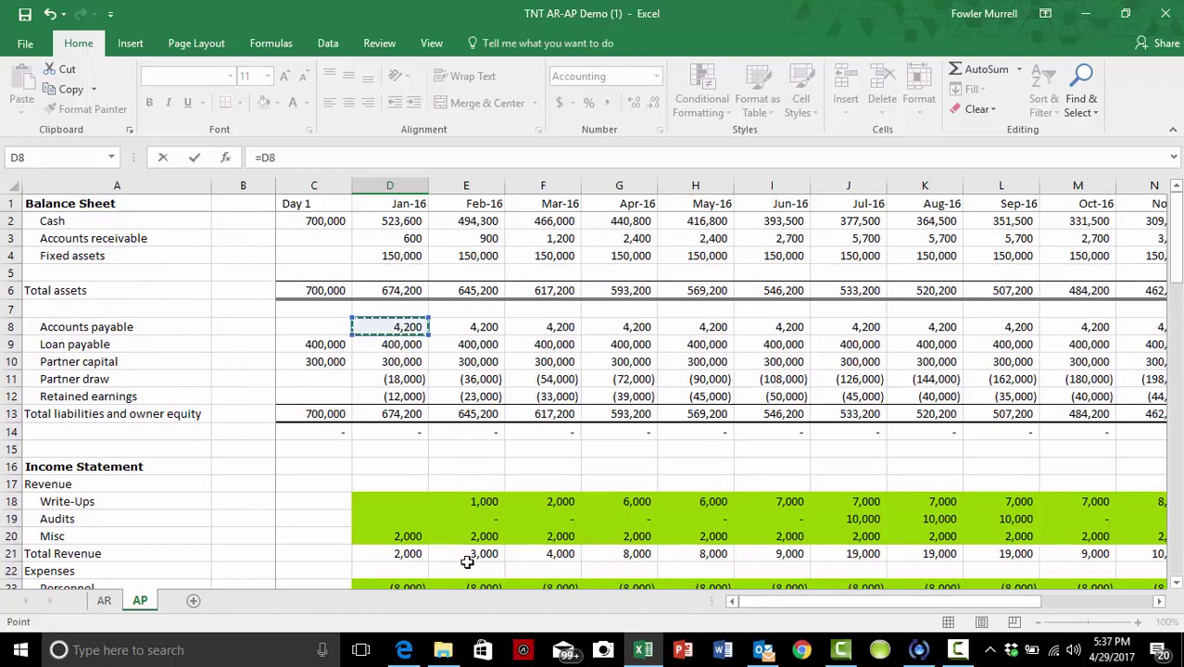
type("-")
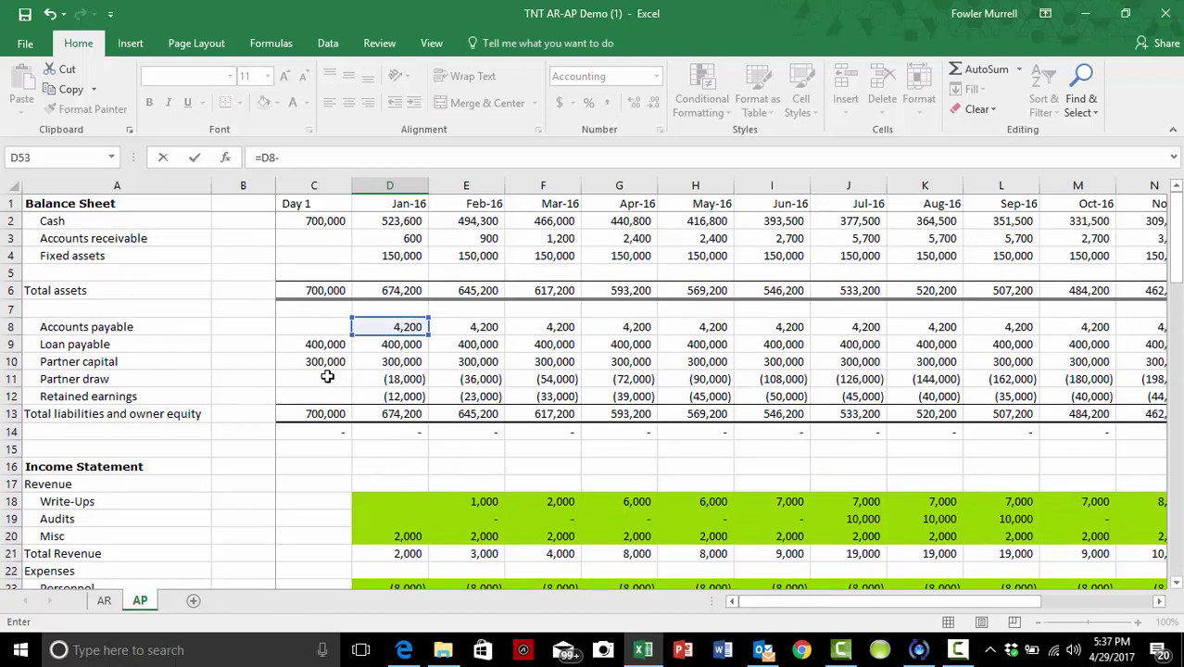
left_click(322, 329)
left_click(323, 330)
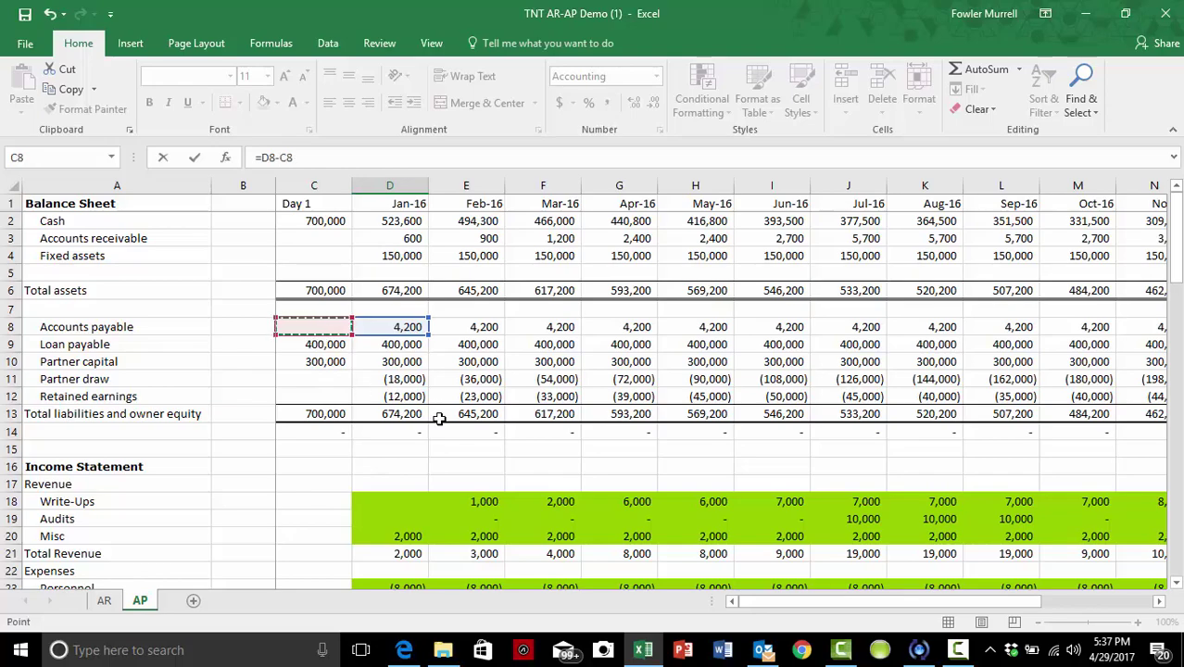
key("Tab")
- Extend the Jan-16 Cash from (to) Operations total in D54 to include the accounts payable row, using =SUM(D51:D53)
scroll(440, 419, "down", 6)
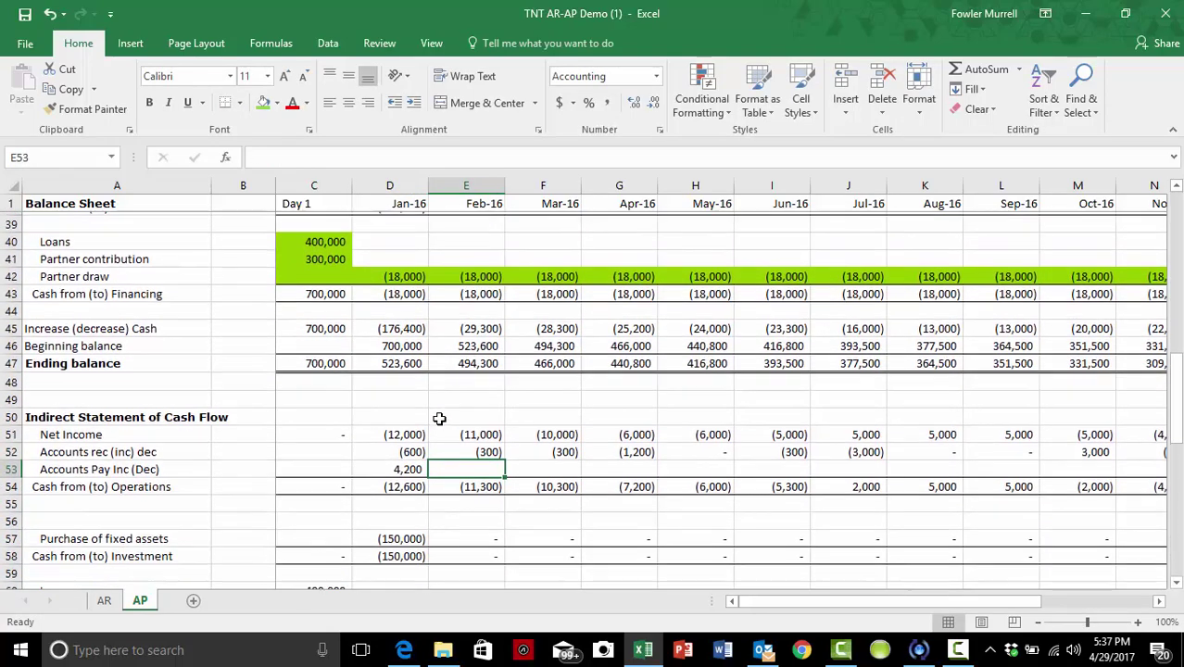
scroll(439, 419, "down", 1)
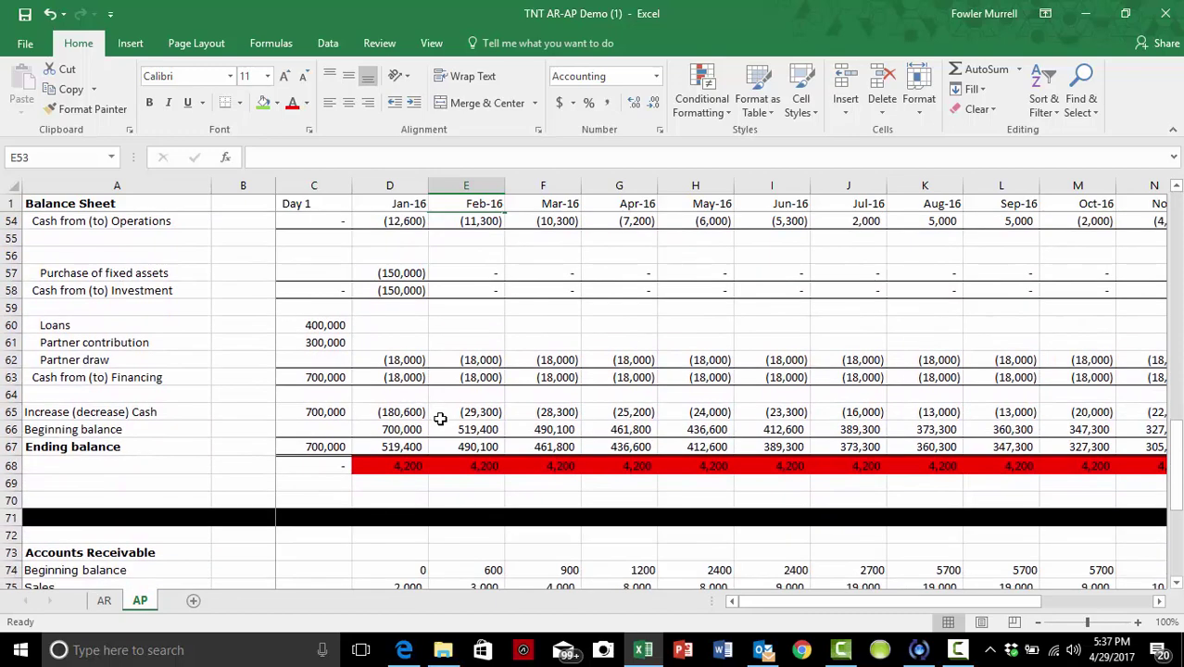
scroll(445, 423, "up", 2)
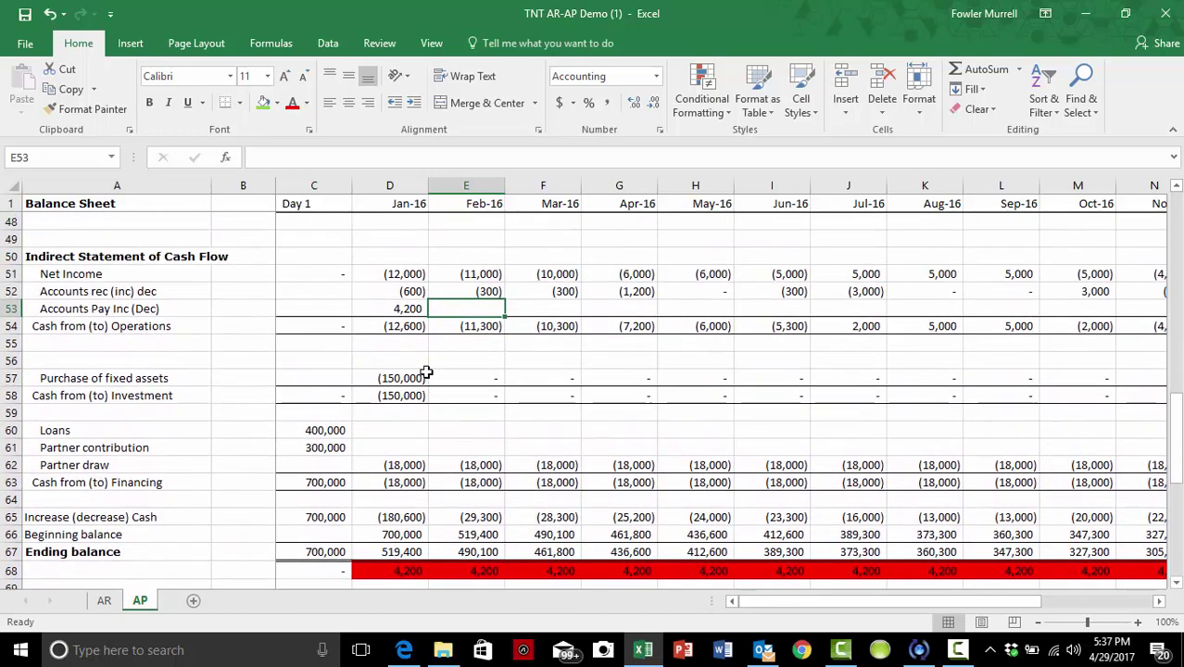
left_click(411, 309)
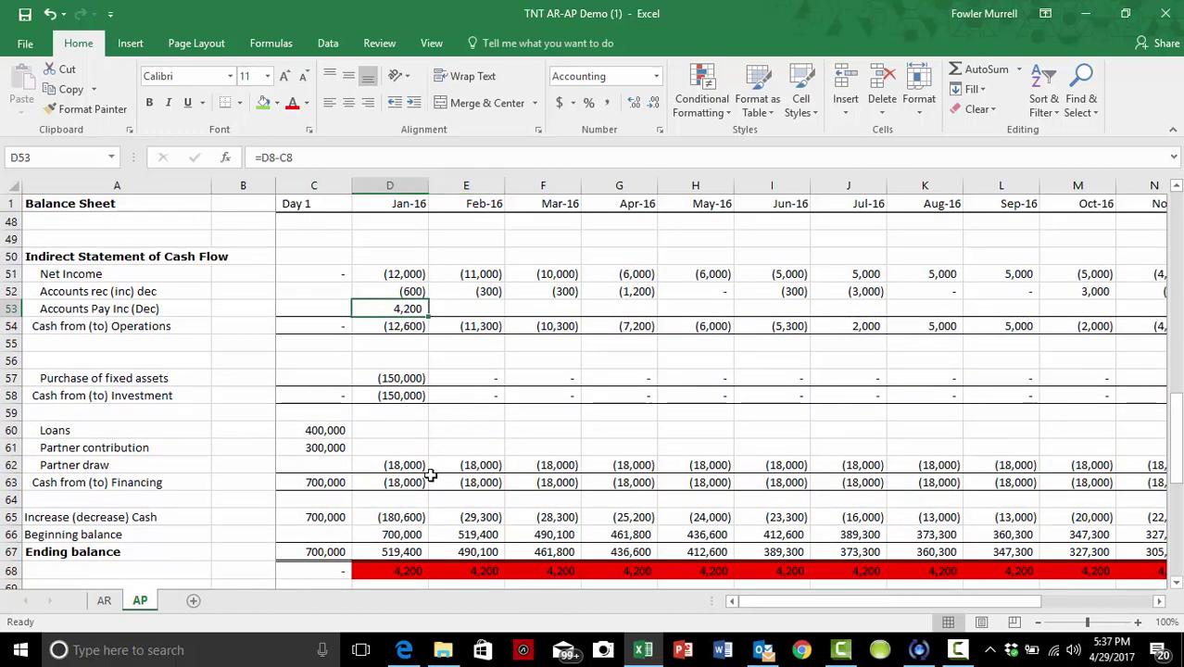
scroll(431, 475, "down", 1)
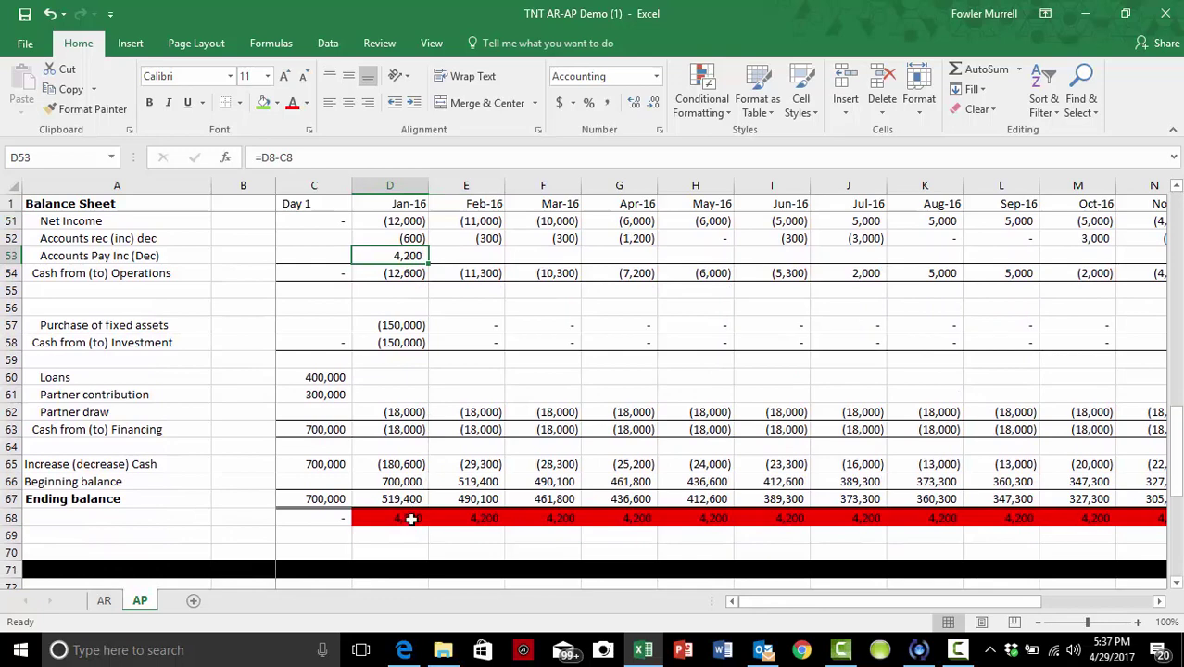
scroll(382, 464, "up", 2)
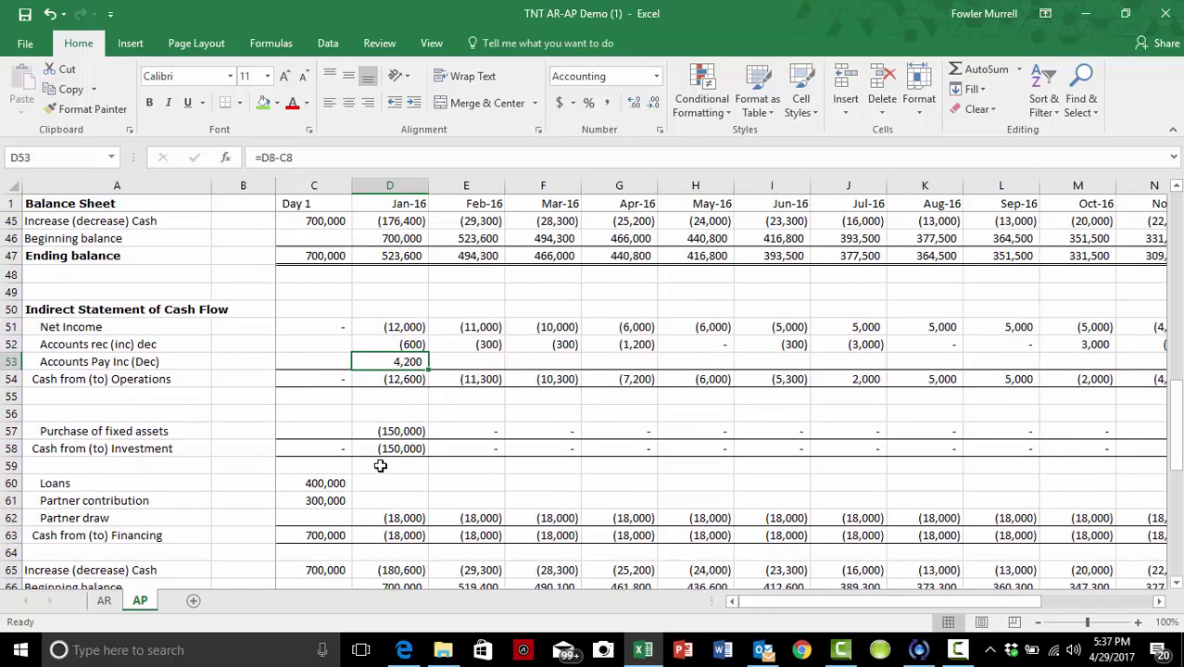
left_click(406, 378)
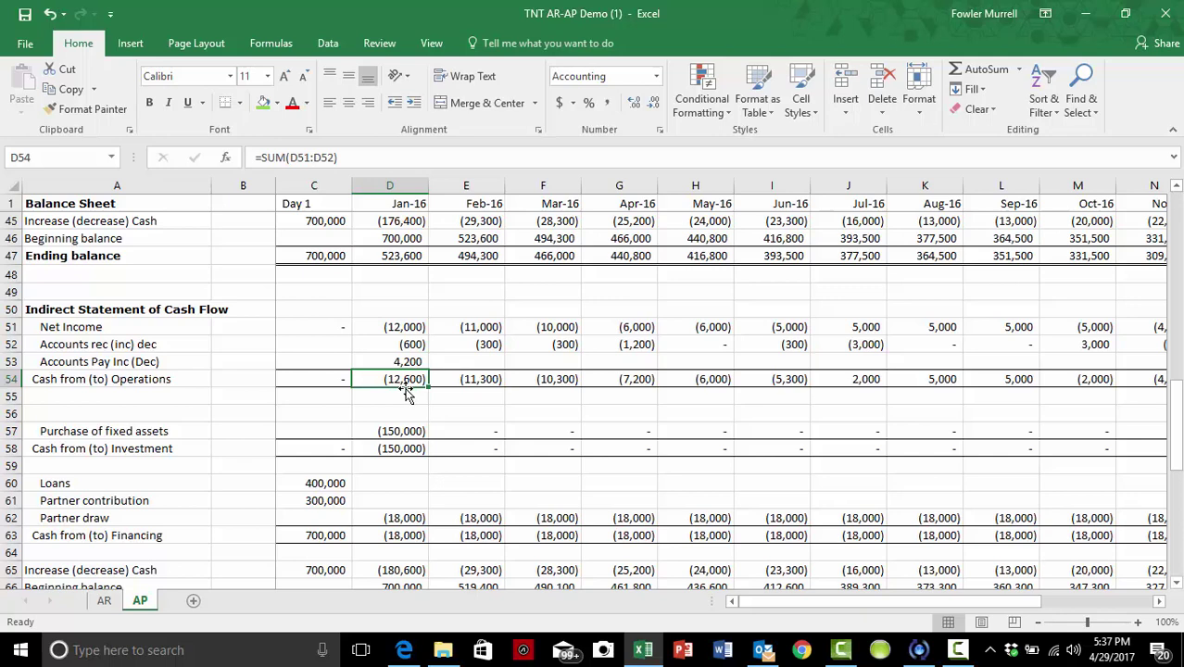
double_click(406, 384)
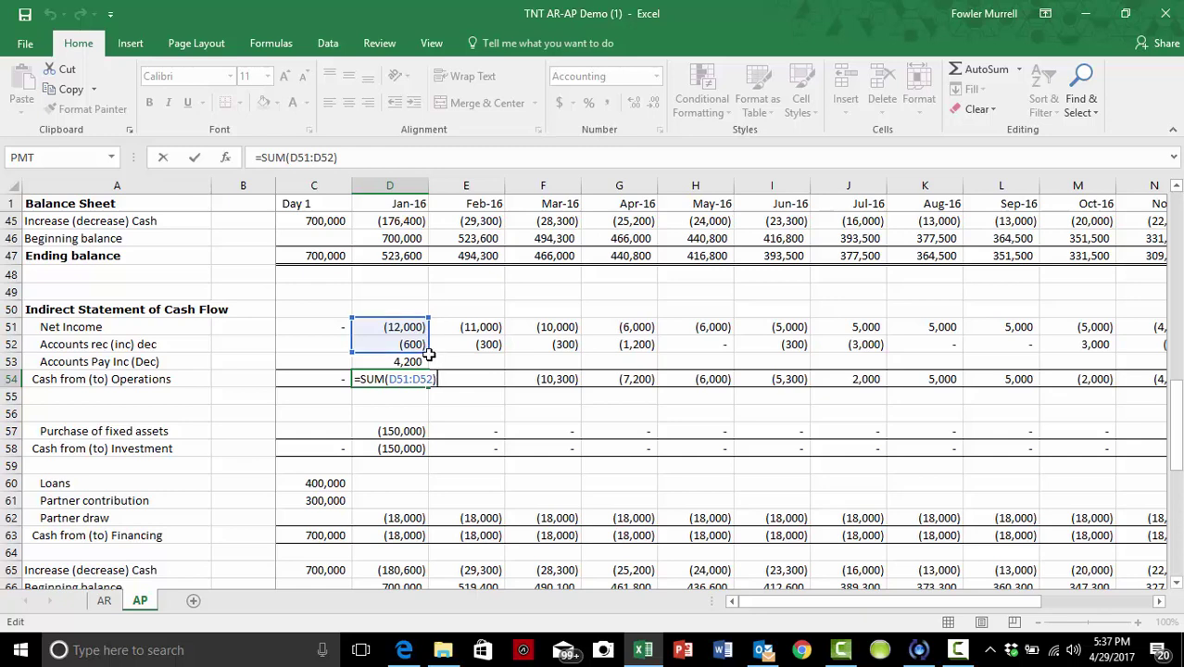
left_click_drag(428, 351, 431, 363)
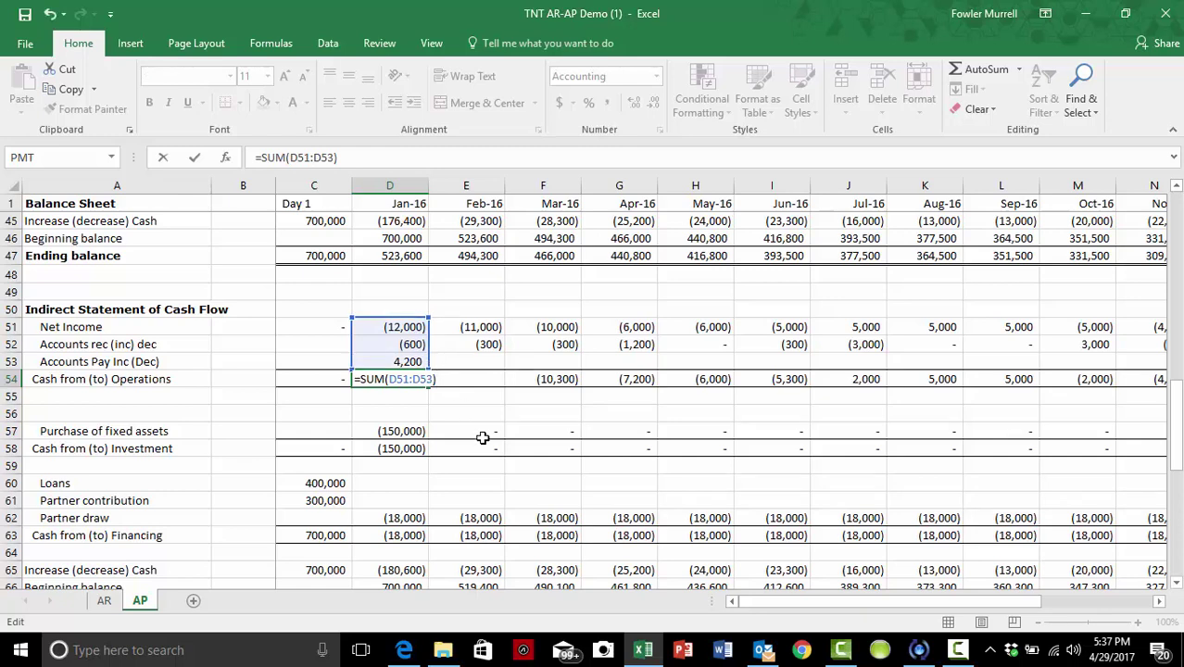
key("Tab")
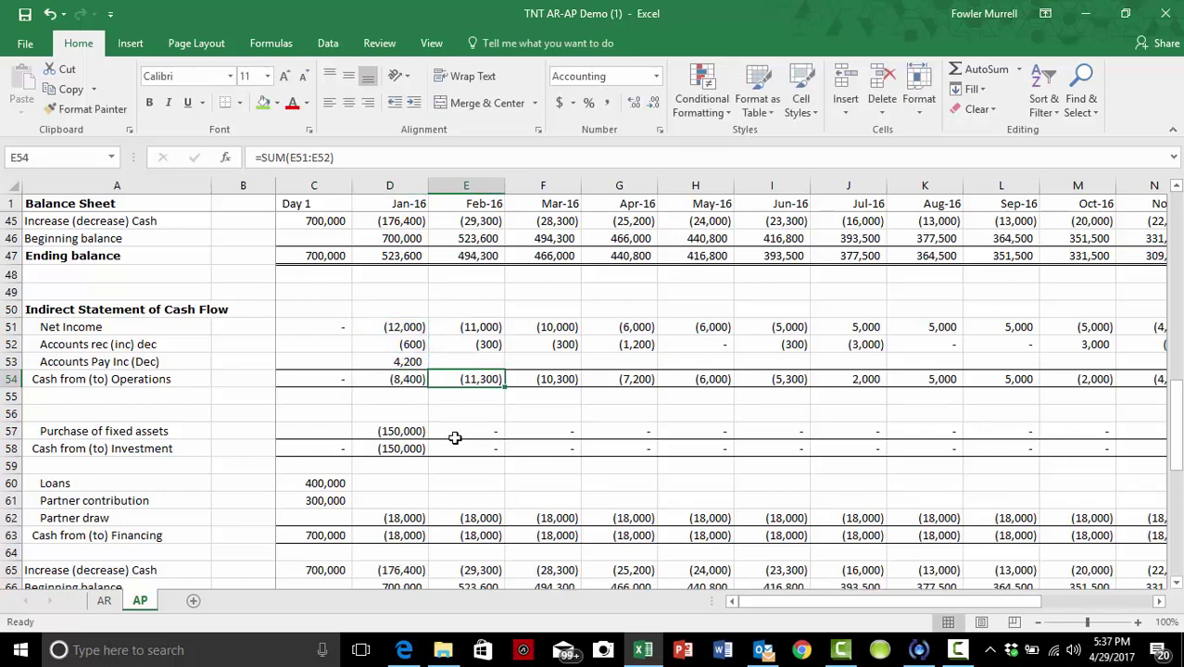
- Fill the Jan-16 formulas in D53:D54 across through Dec-16 in column O and review the row 68 check
scroll(445, 427, "down", 5)
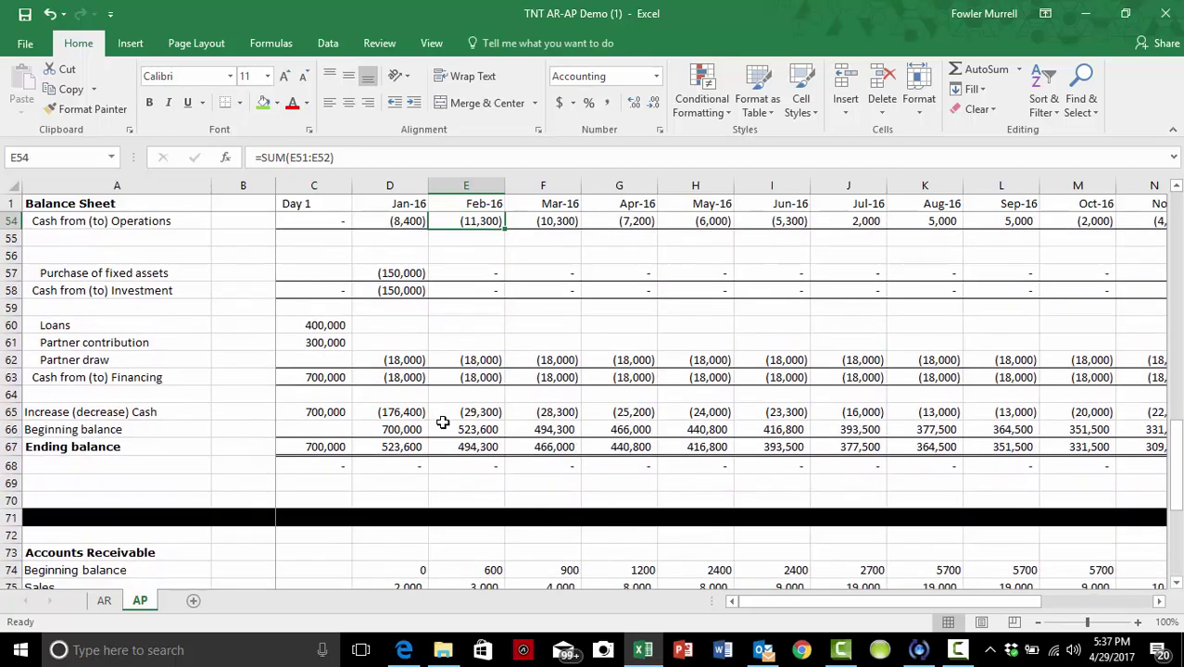
scroll(443, 421, "up", 5)
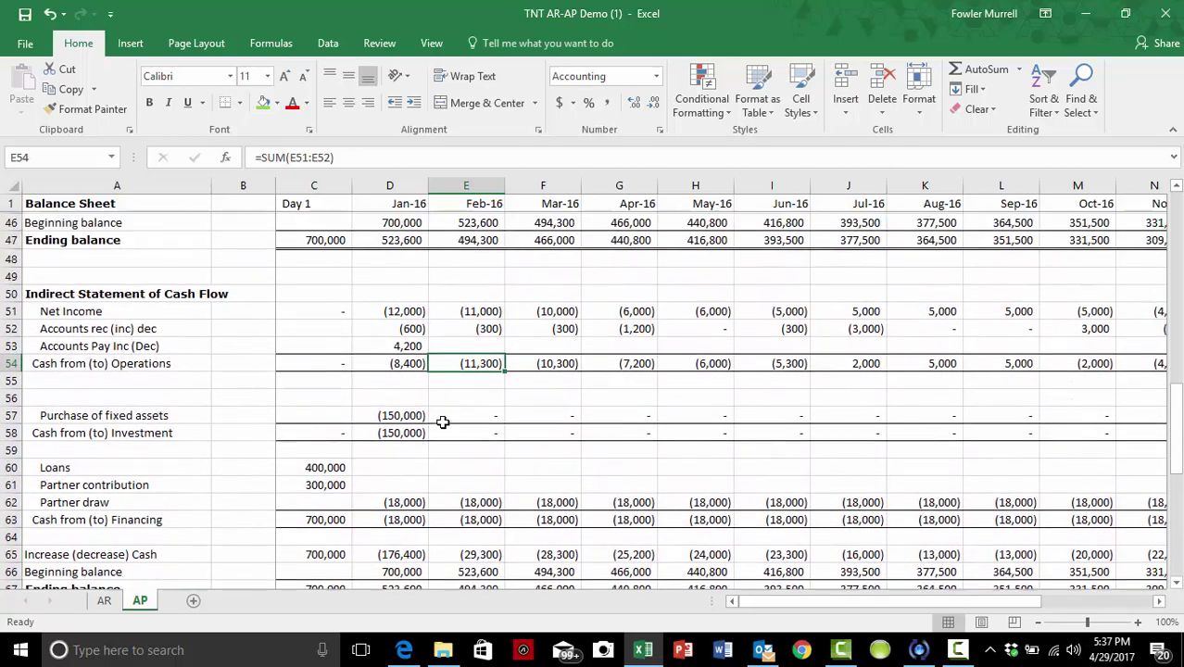
left_click_drag(407, 364, 408, 381)
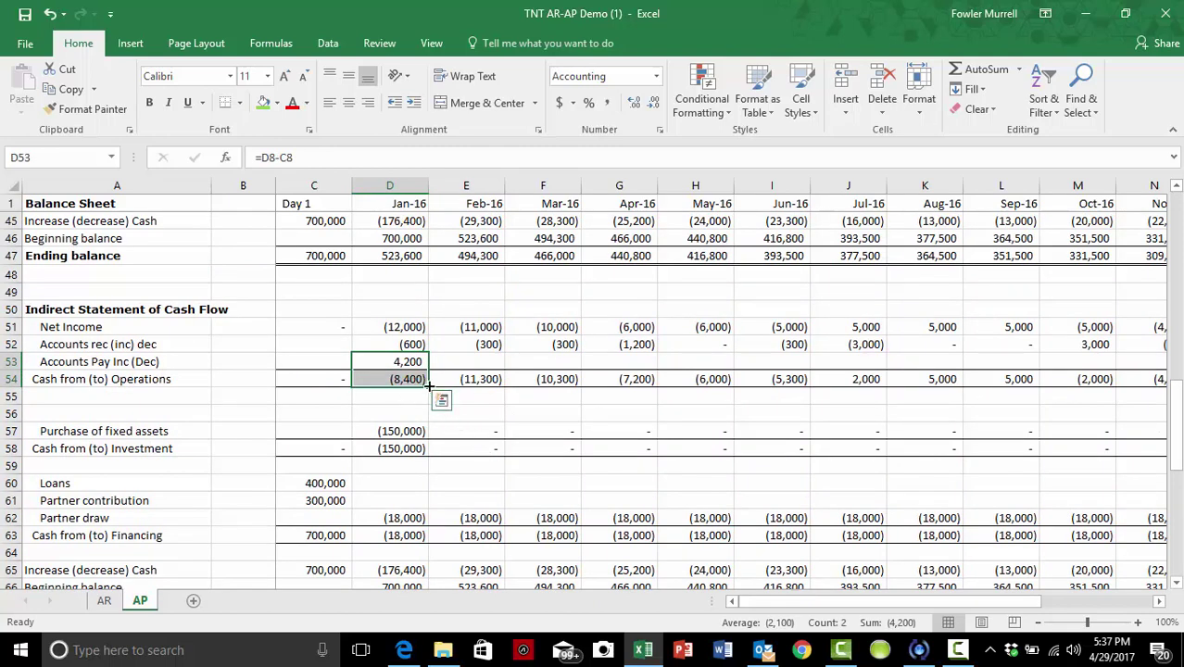
left_click_drag(429, 386, 1049, 394)
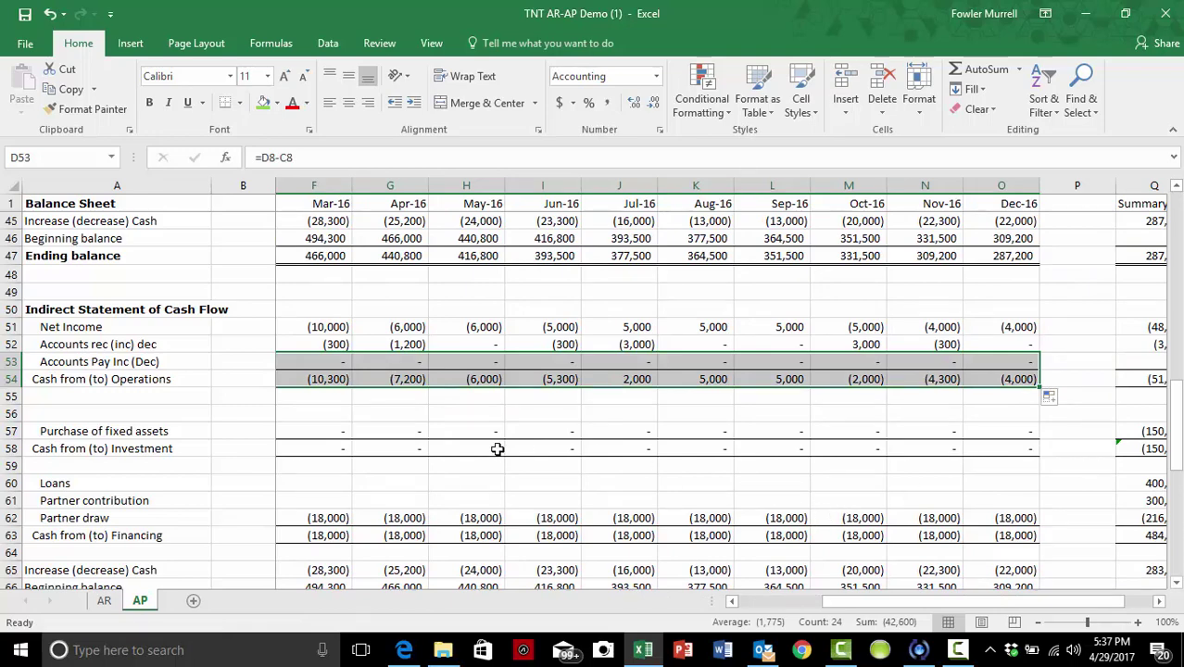
scroll(497, 449, "up", 1)
scroll(445, 447, "down", 3)
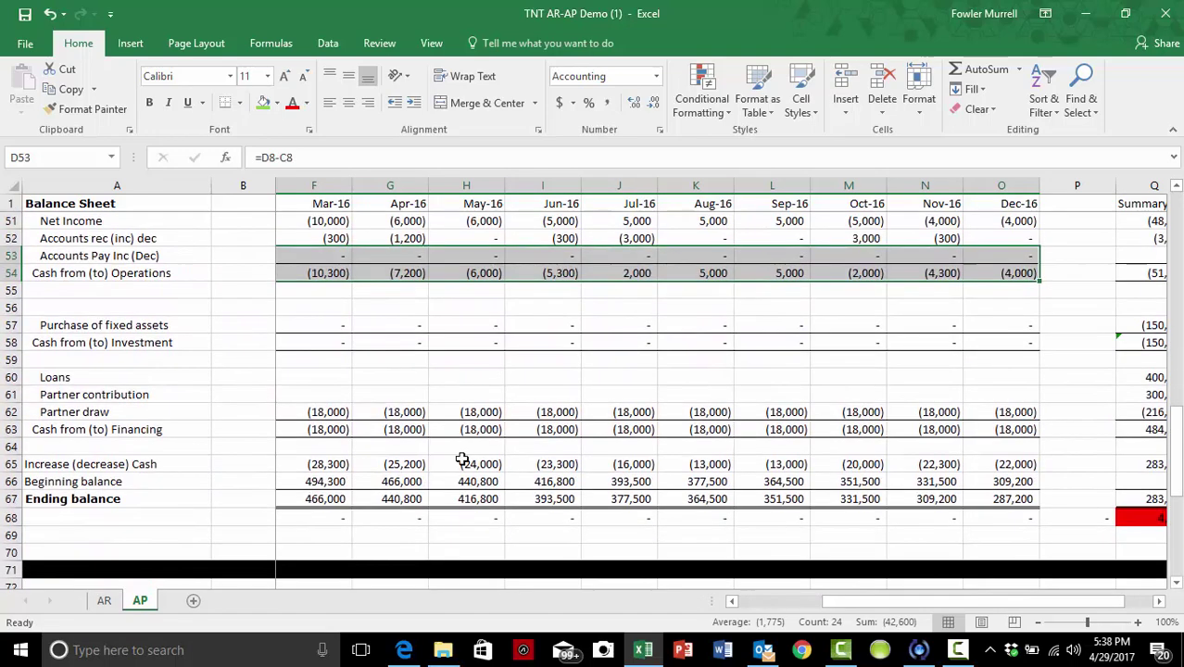
left_click(731, 601)
left_click(731, 601)
left_click(731, 601)
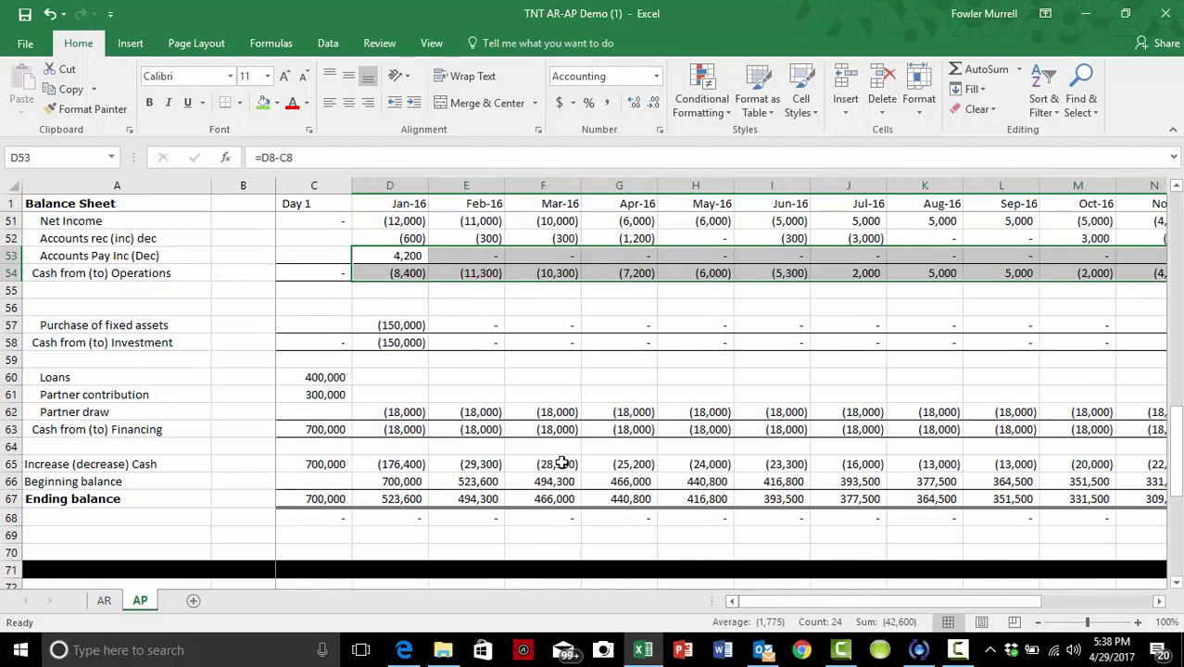
scroll(556, 445, "down", 1)
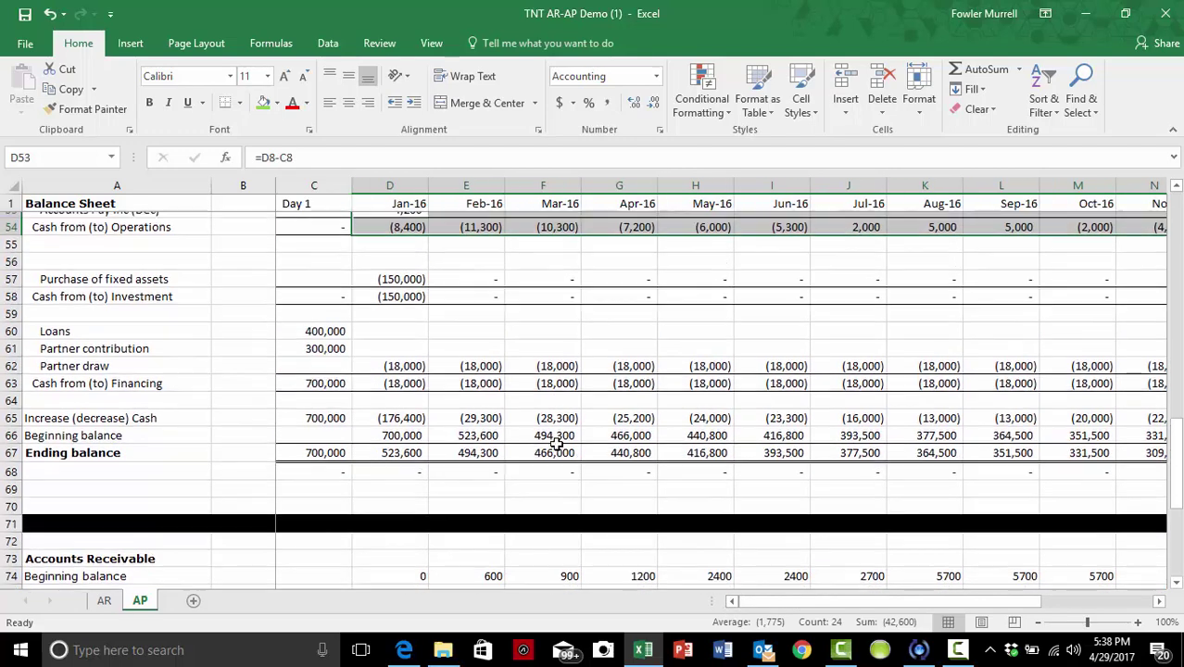
- Review the indirect cash flow statement with its accounts payable row and compare it with the balance sheet across the months
scroll(556, 445, "up", 1)
scroll(556, 444, "up", 1)
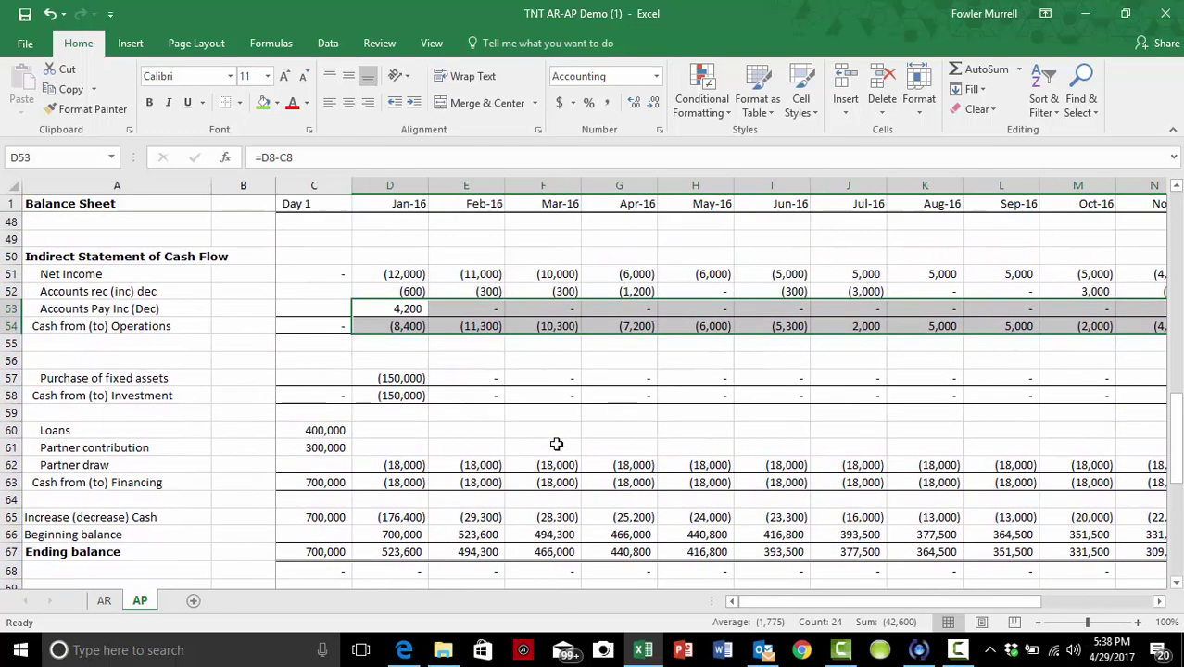
left_click(521, 378)
scroll(521, 480, "down", 2)
scroll(522, 480, "up", 9)
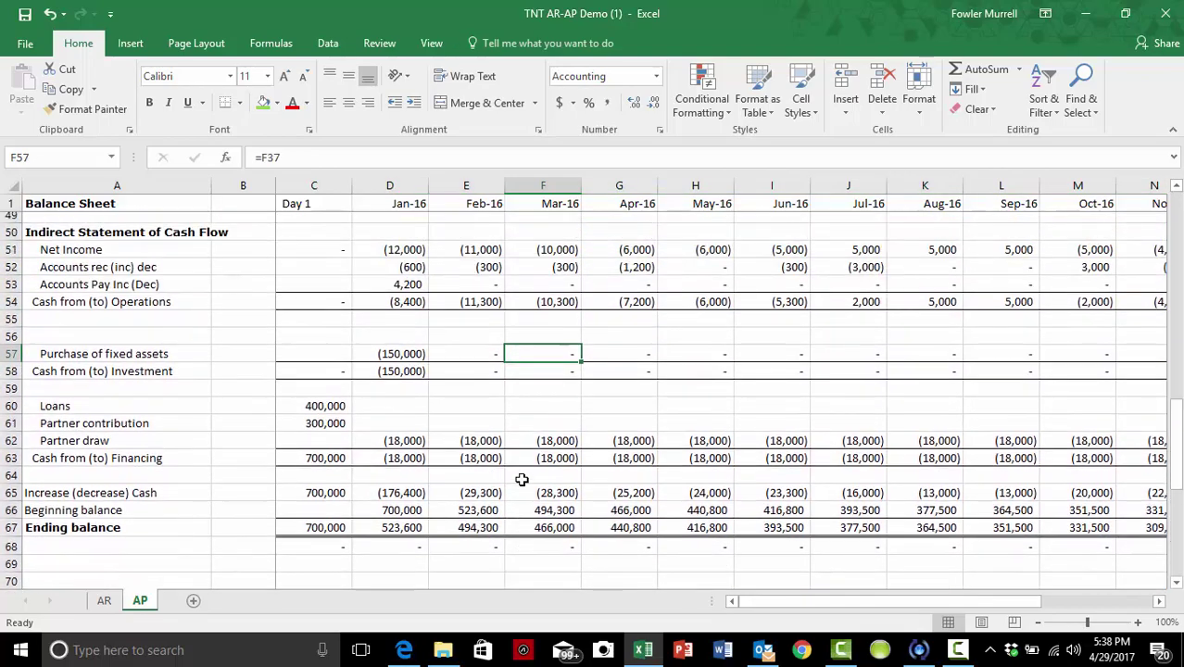
scroll(521, 480, "up", 8)
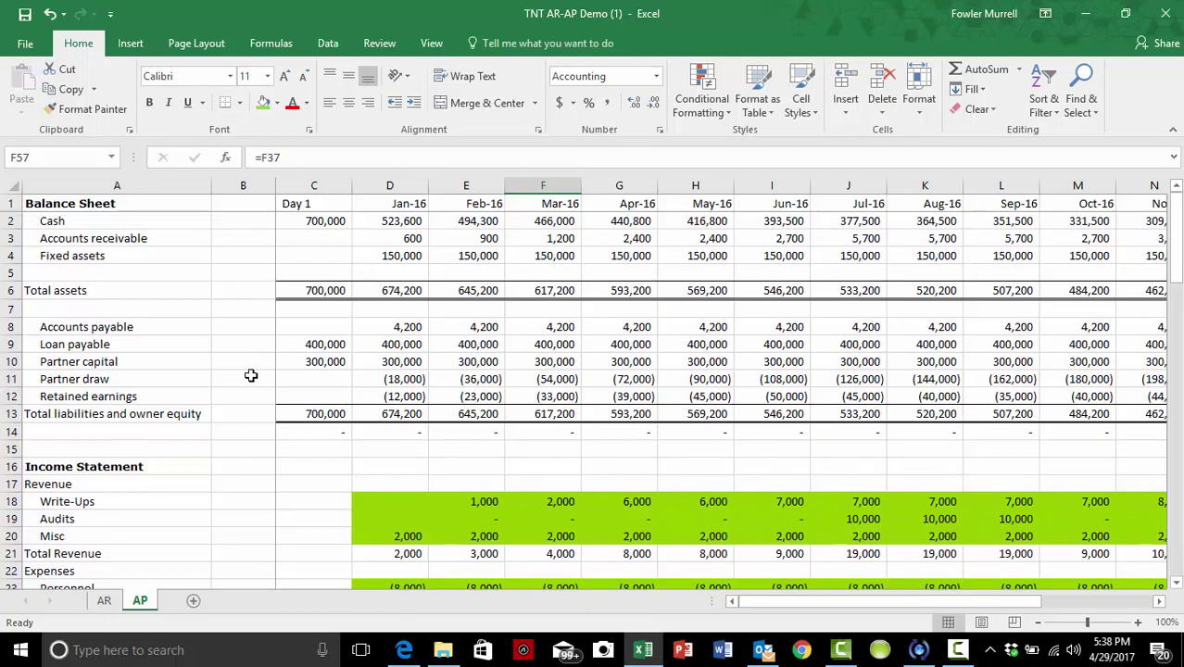
scroll(435, 336, "down", 3)
scroll(438, 346, "down", 10)
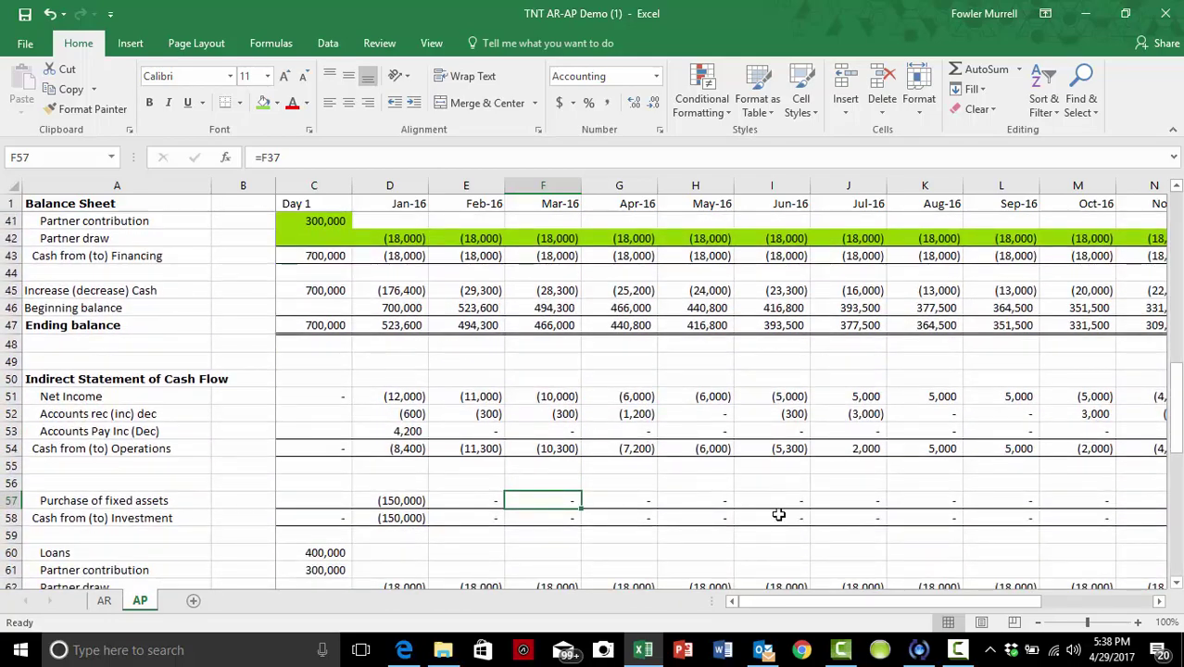
- Fill the Loan payable formula in Summary cell Q9 up into Q8 to bring Accounts payable into the balance sheet summary
left_click(1159, 603)
scroll(1002, 421, "up", 2)
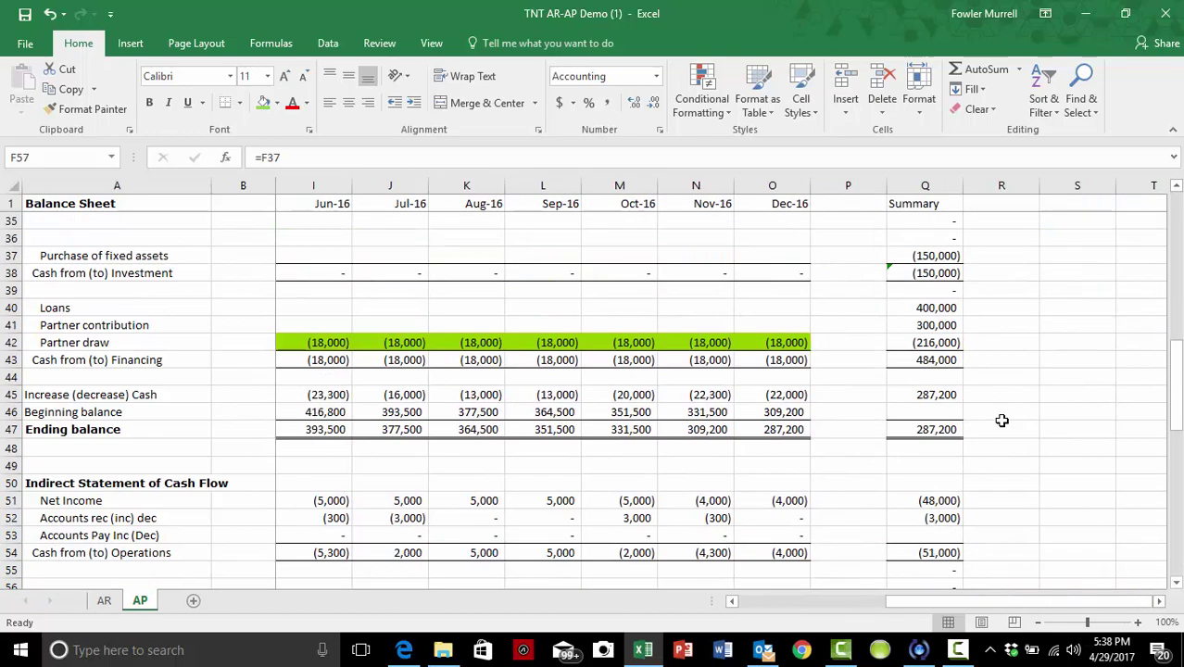
scroll(1002, 421, "up", 11)
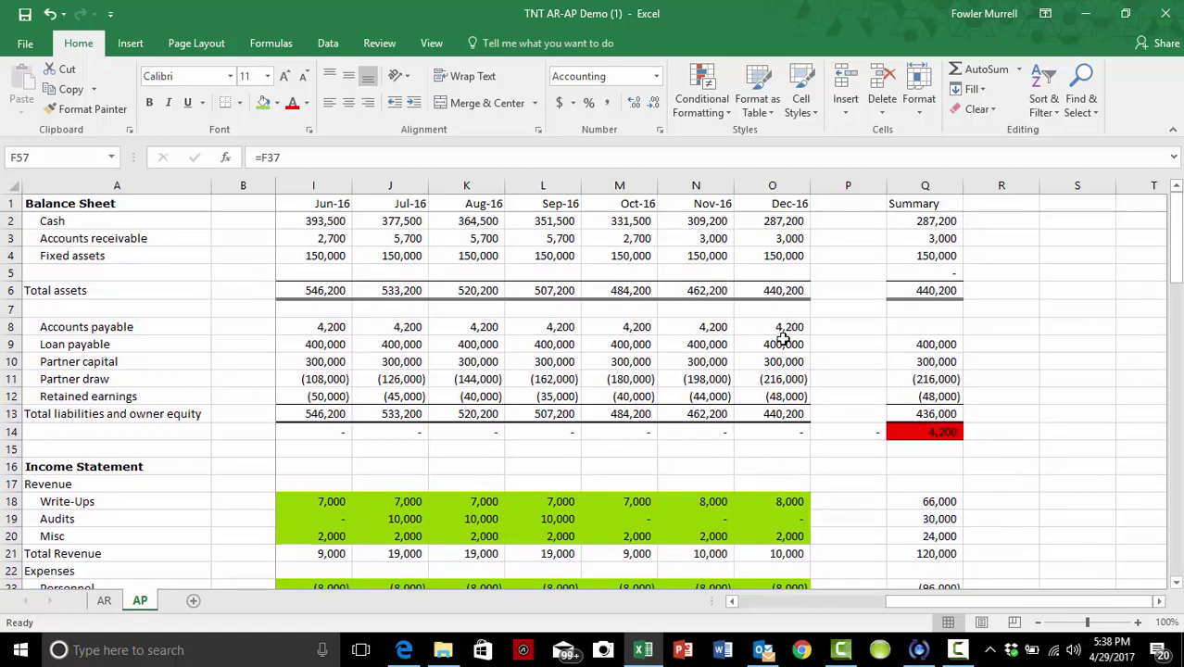
left_click(932, 345)
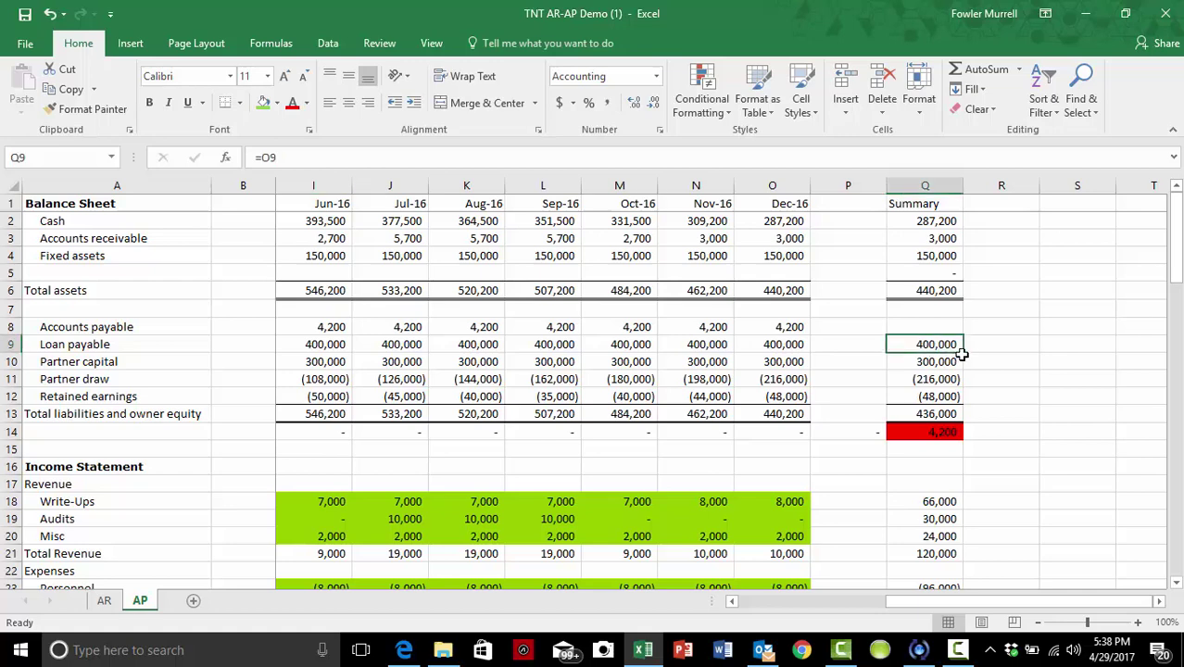
left_click_drag(965, 353, 965, 327)
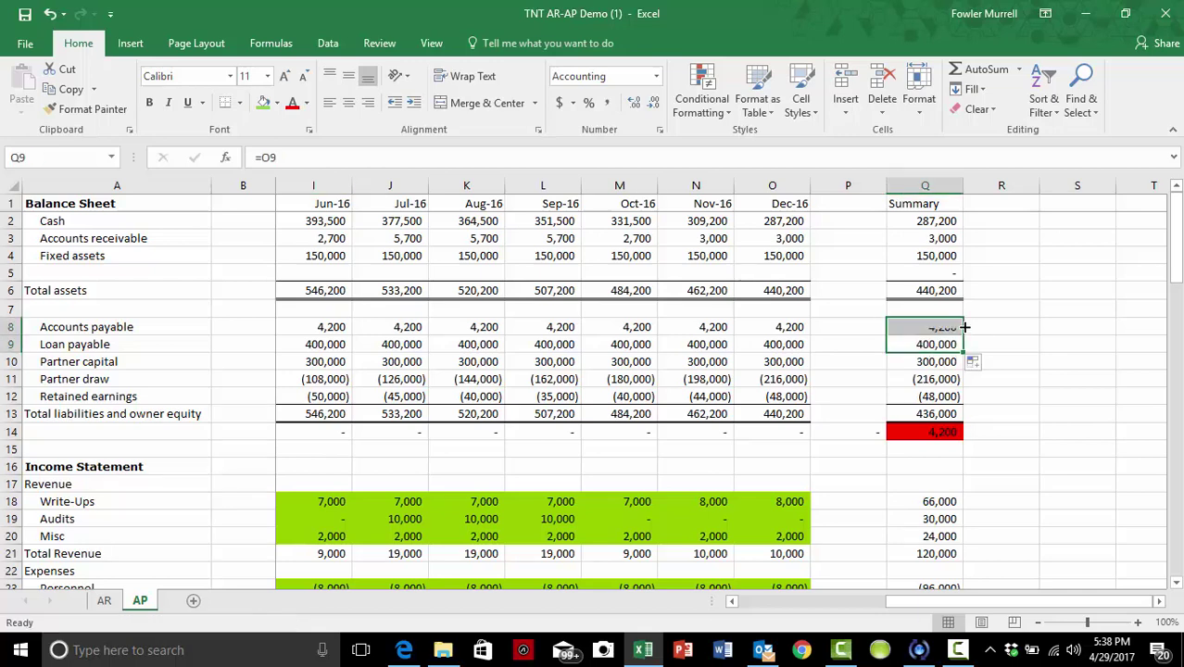
- Extend the Summary total of liabilities and owner equity in Q13 to include accounts payable, using =SUM(Q8:Q12)
left_click(938, 416)
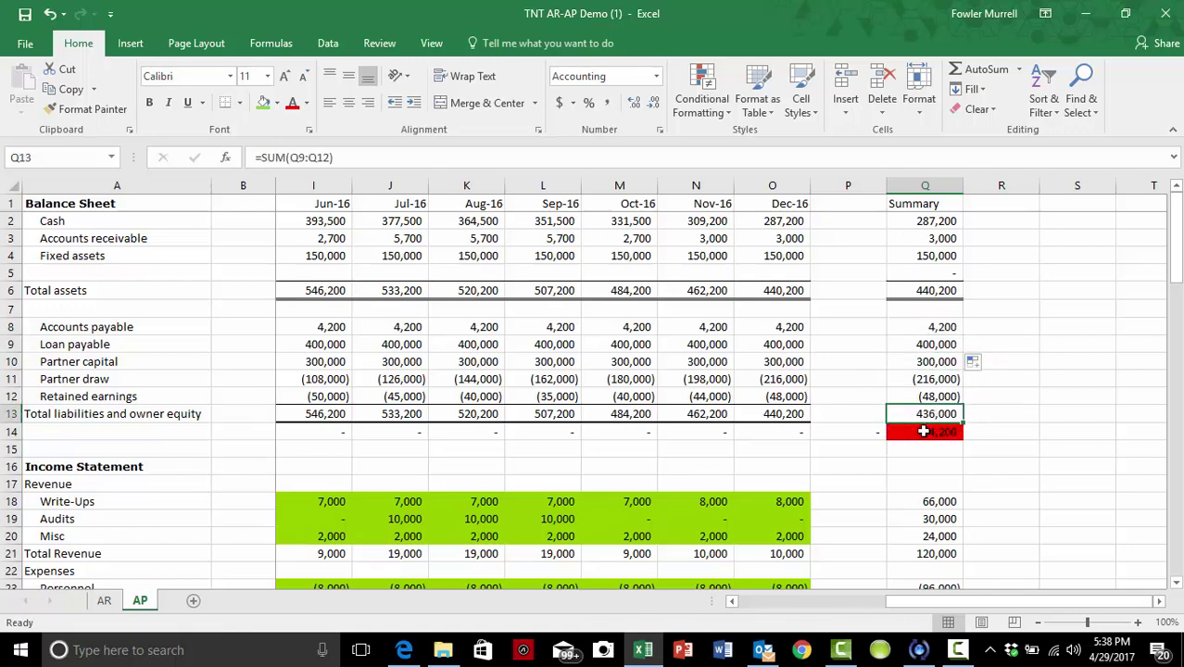
key("F2")
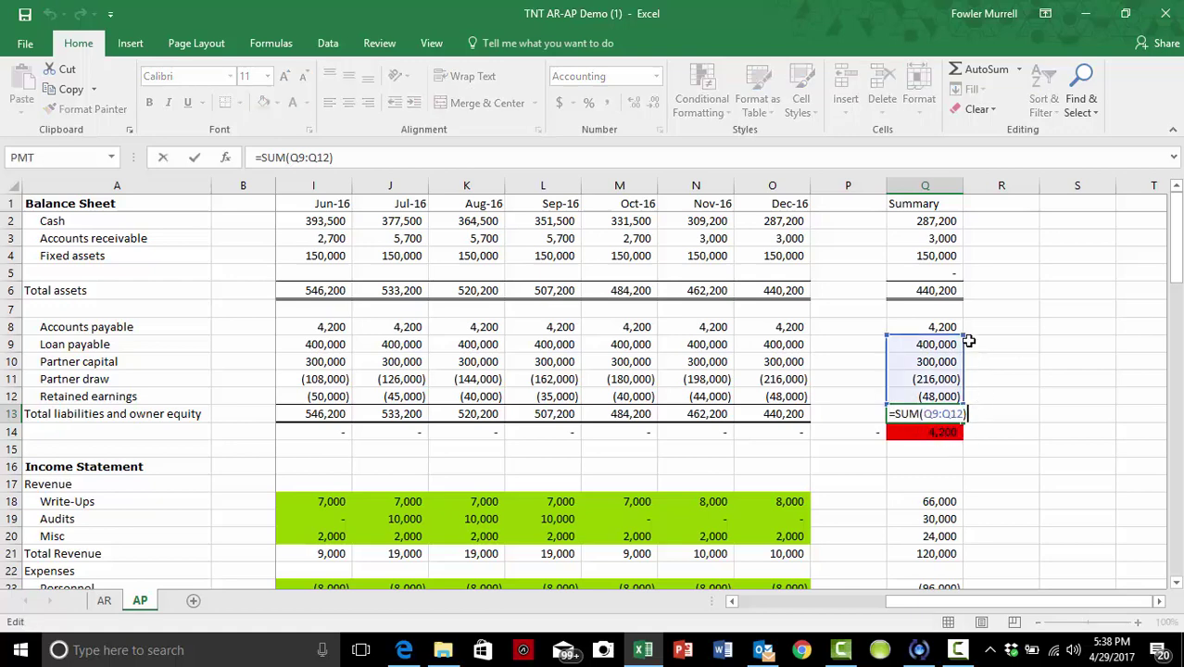
left_click_drag(964, 334, 966, 324)
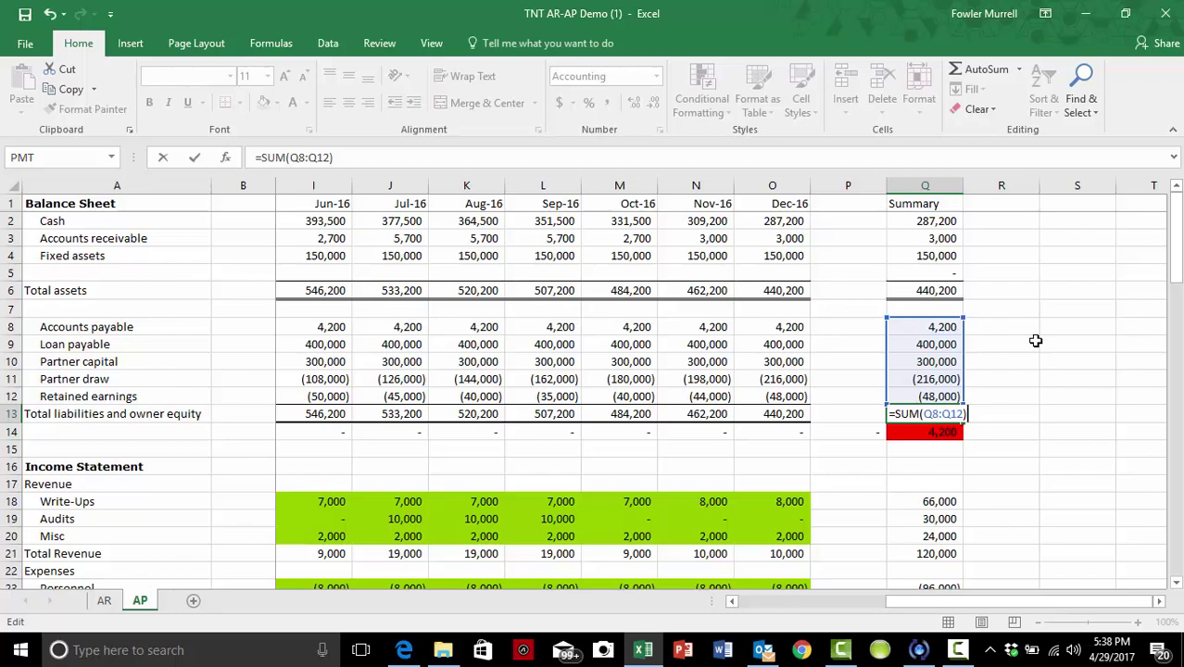
key("Tab")
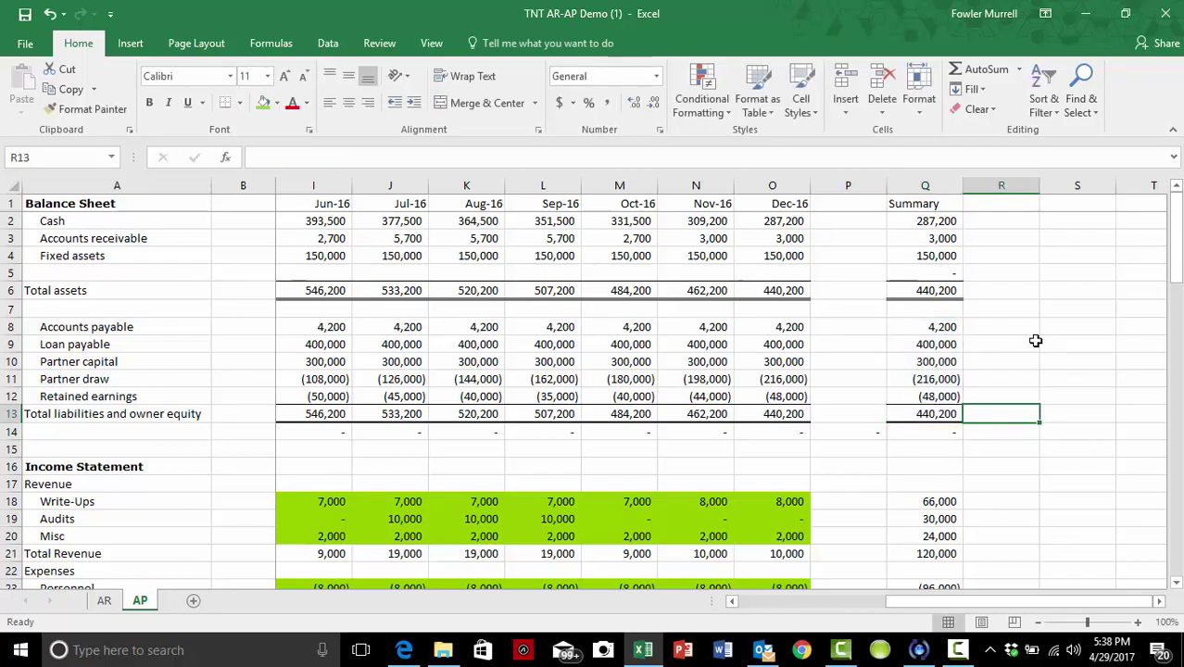
- Fill the Accounts rec (inc) dec formula in Summary cell Q52 down into Q53 for the Accounts Pay Inc (Dec) row
scroll(1036, 341, "down", 8)
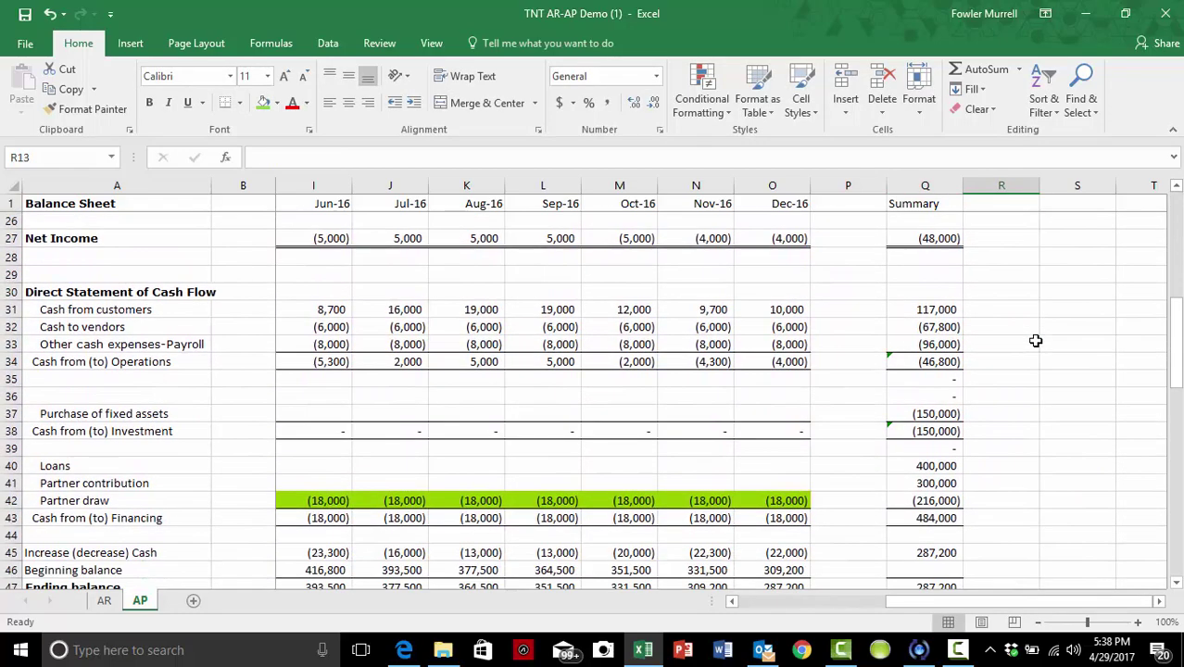
scroll(1036, 341, "down", 8)
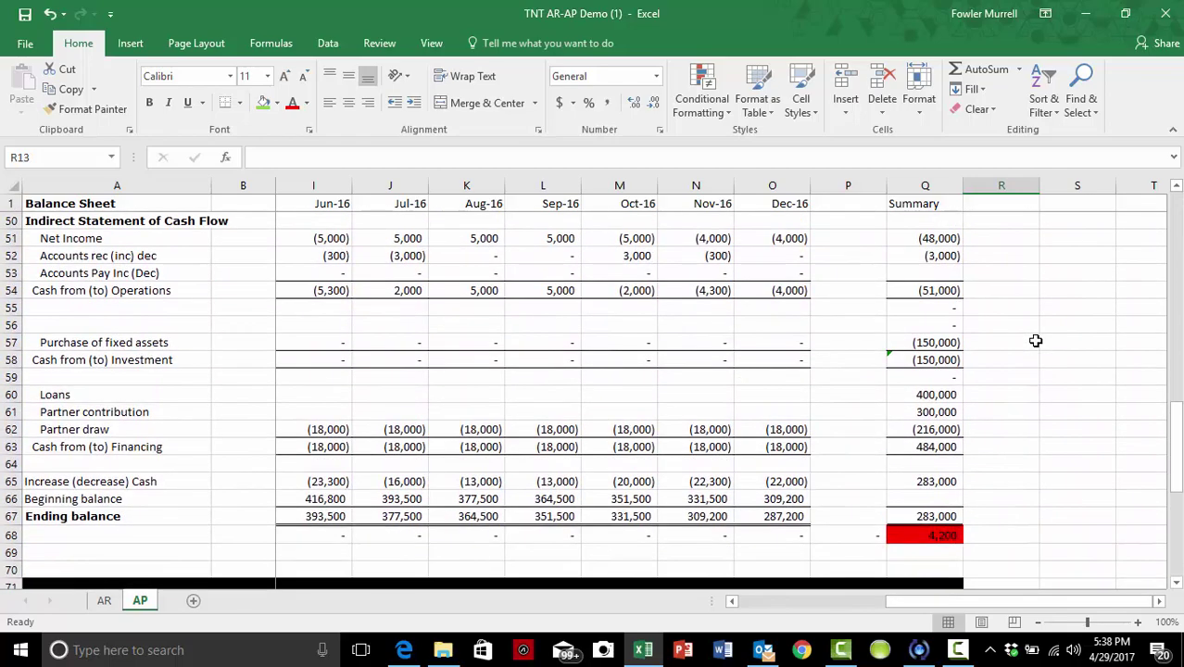
scroll(1036, 341, "up", 2)
scroll(1036, 341, "up", 2)
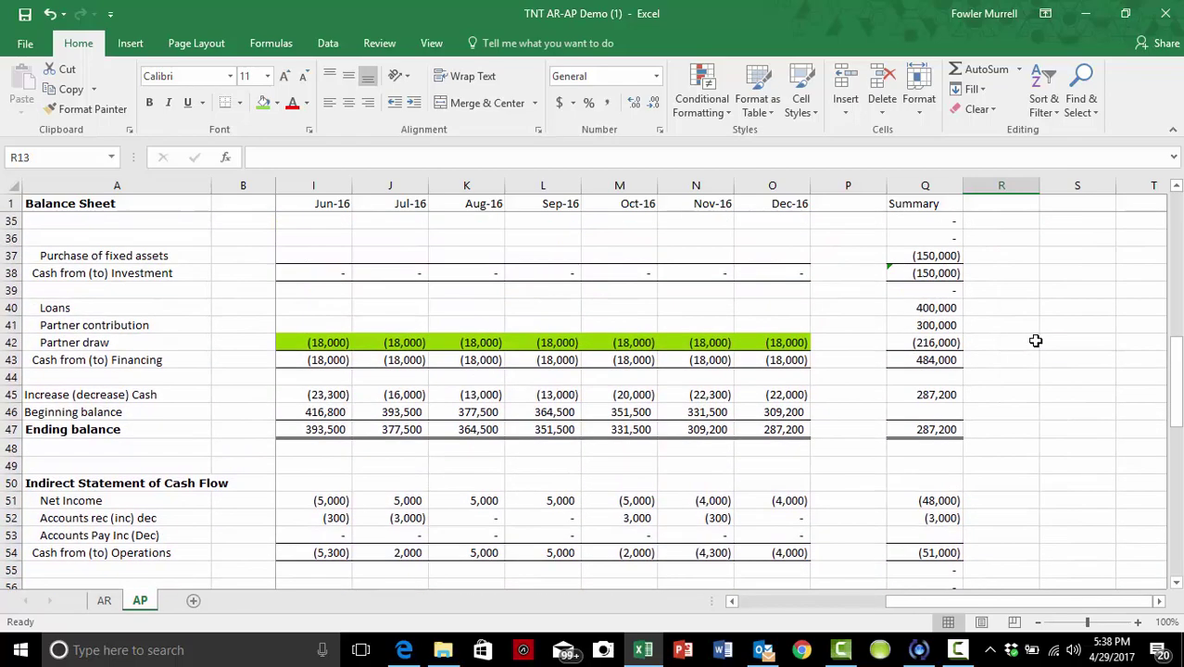
scroll(1036, 341, "down", 2)
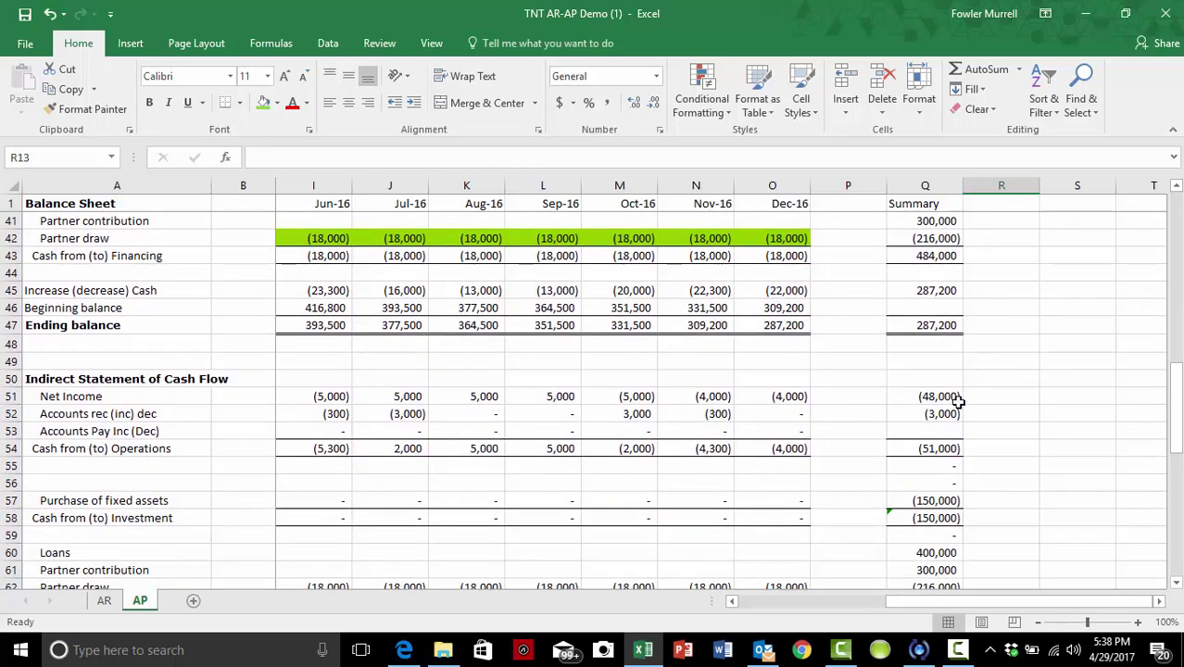
left_click(938, 399)
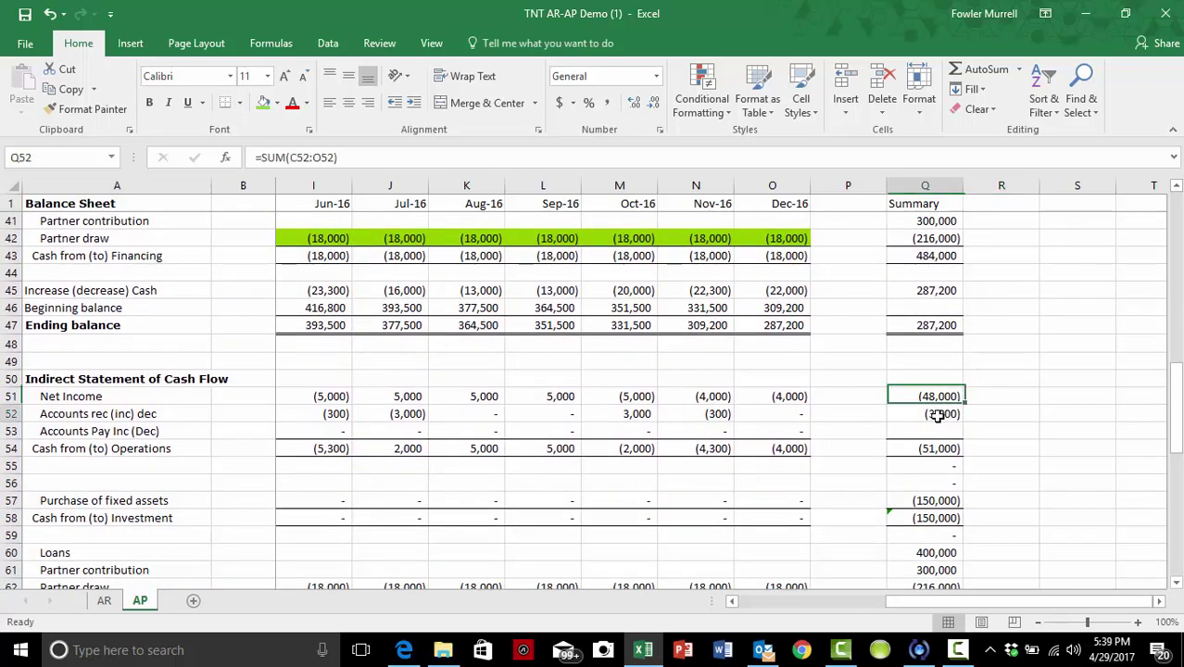
left_click(955, 417)
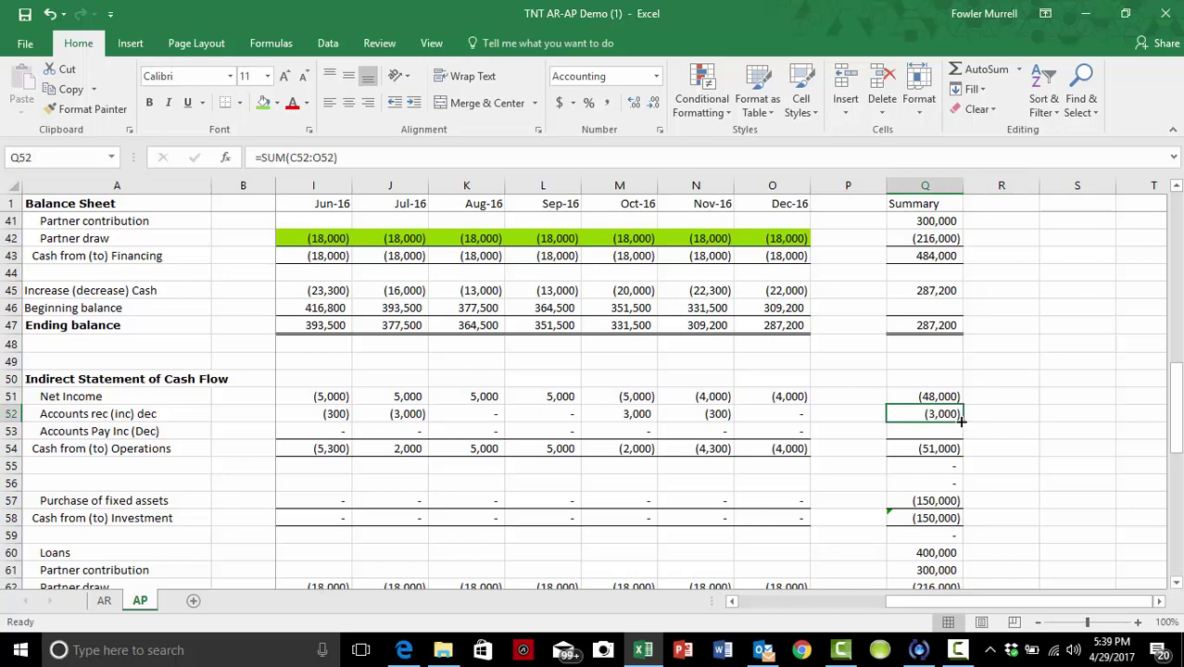
left_click_drag(962, 422, 962, 439)
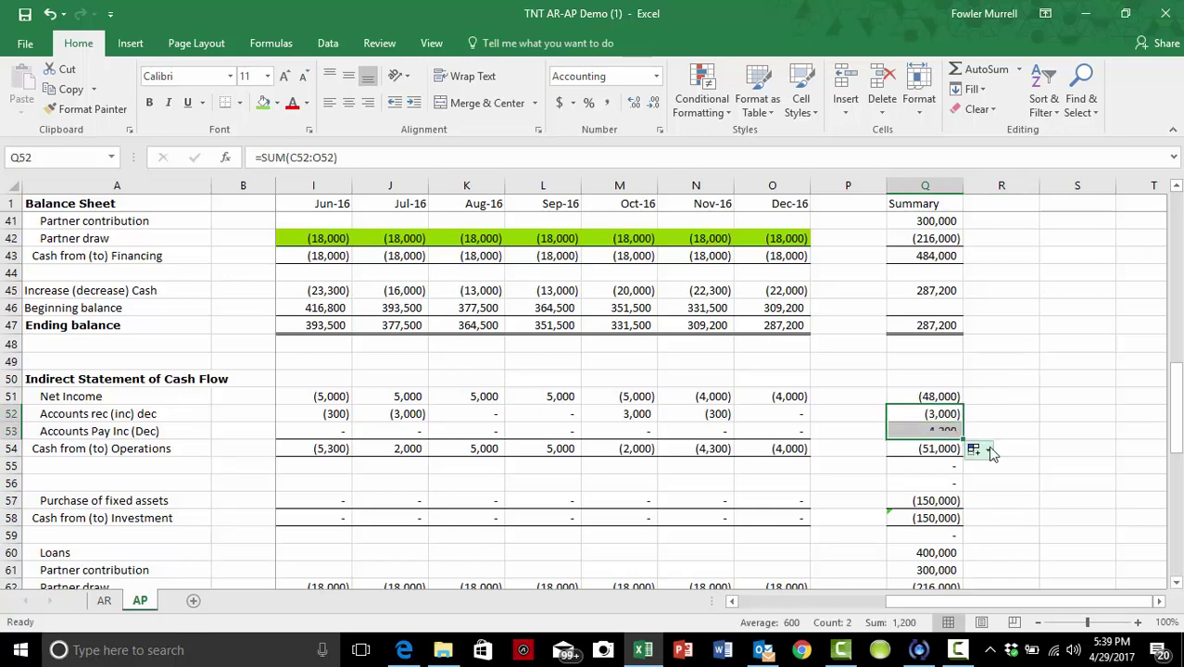
left_click(1003, 448)
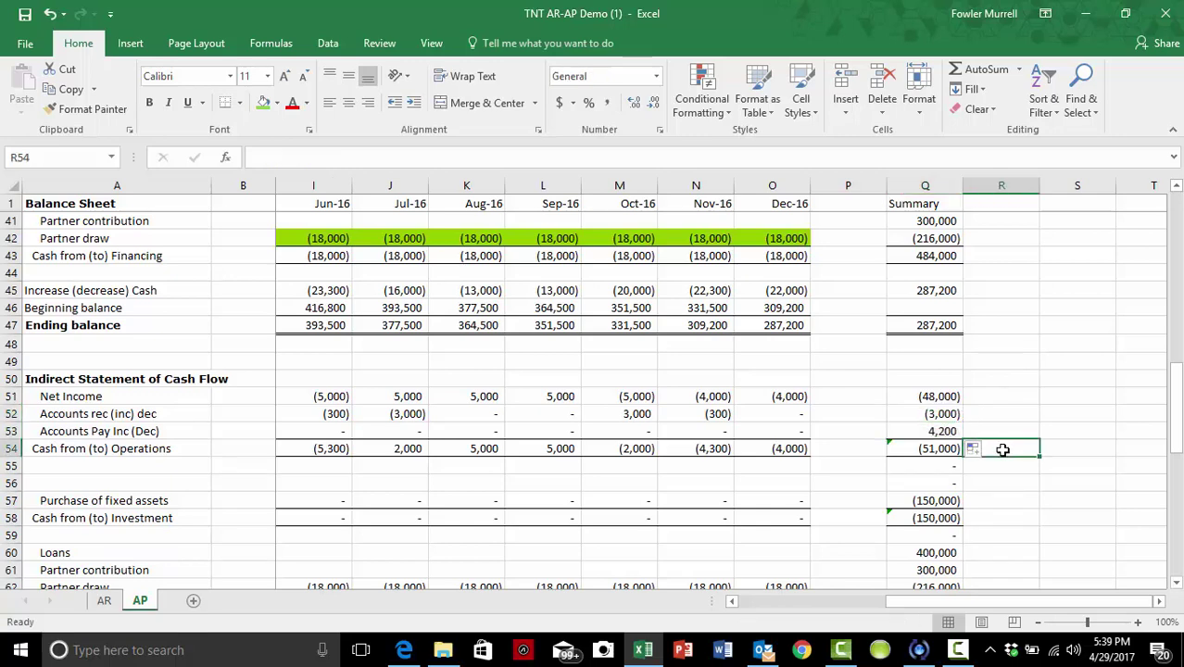
- Extend the Summary Cash from (to) Operations total in Q54 to include the accounts payable row, using =SUM(Q51:Q53)
left_click(931, 449)
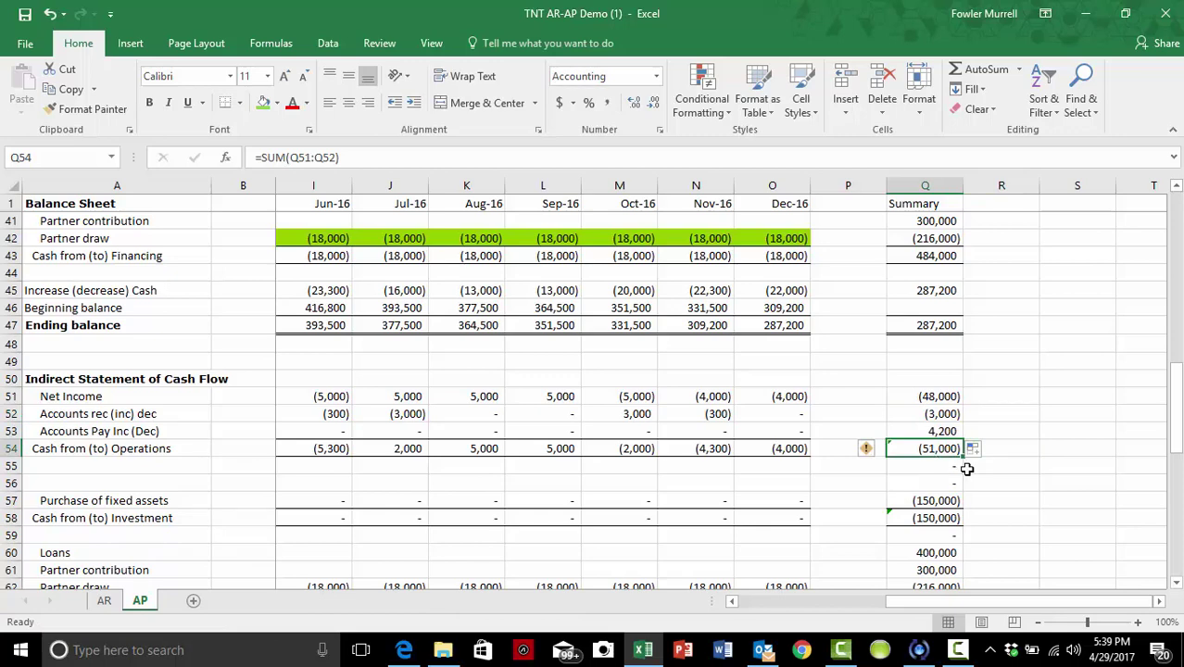
key("F2")
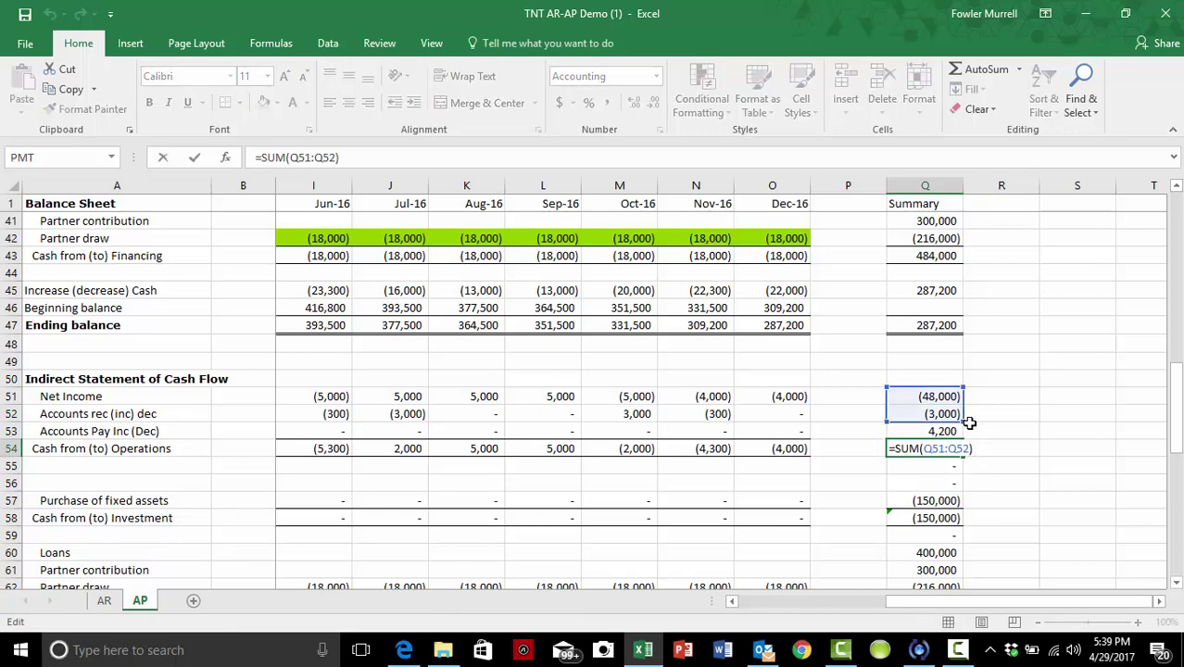
left_click_drag(964, 422, 974, 444)
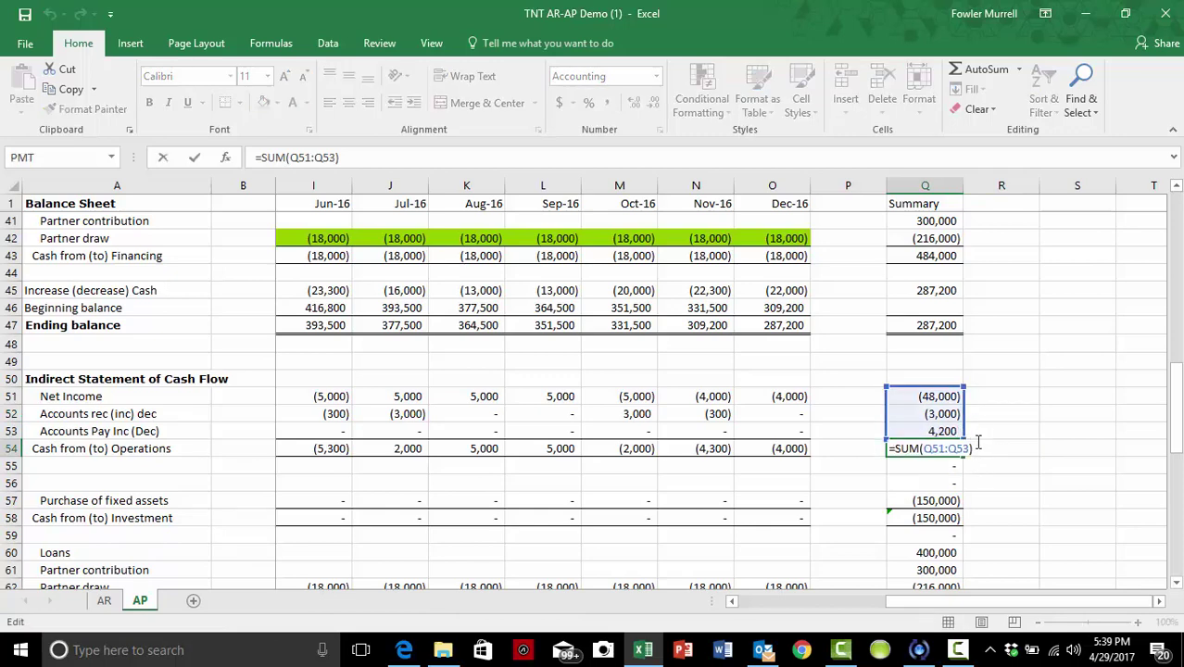
left_click(1002, 450)
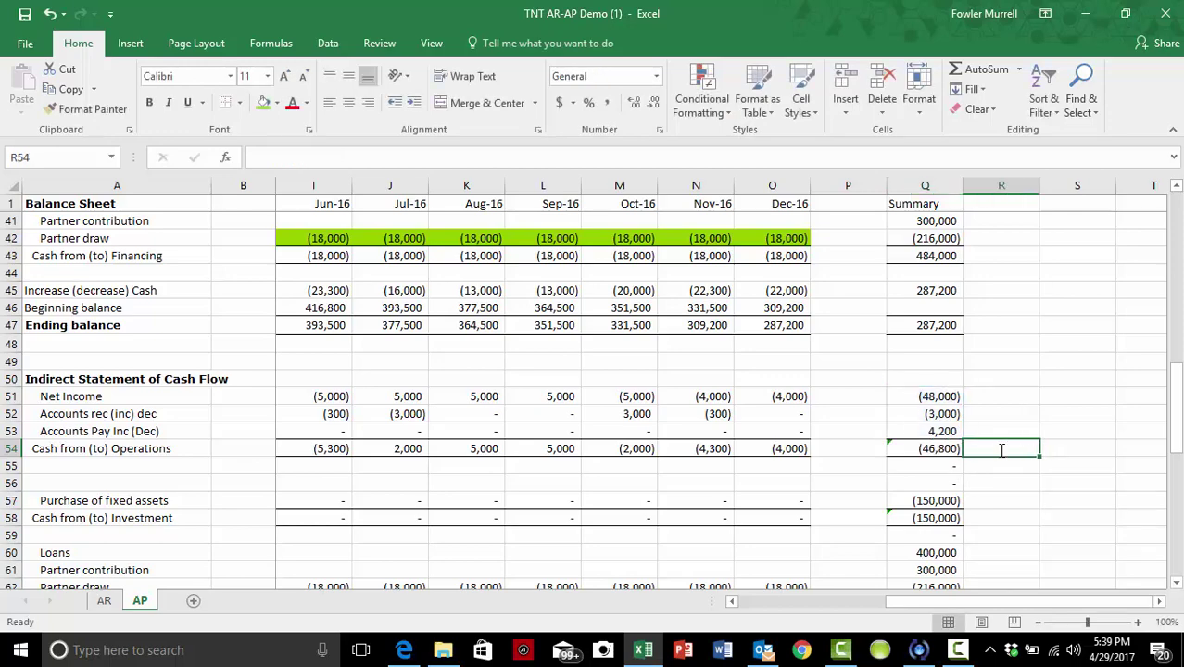
- Check the Summary column's check rows 68 and 14, and review all statements from Day 1 down through the Accounts Payable schedule
scroll(996, 454, "down", 4)
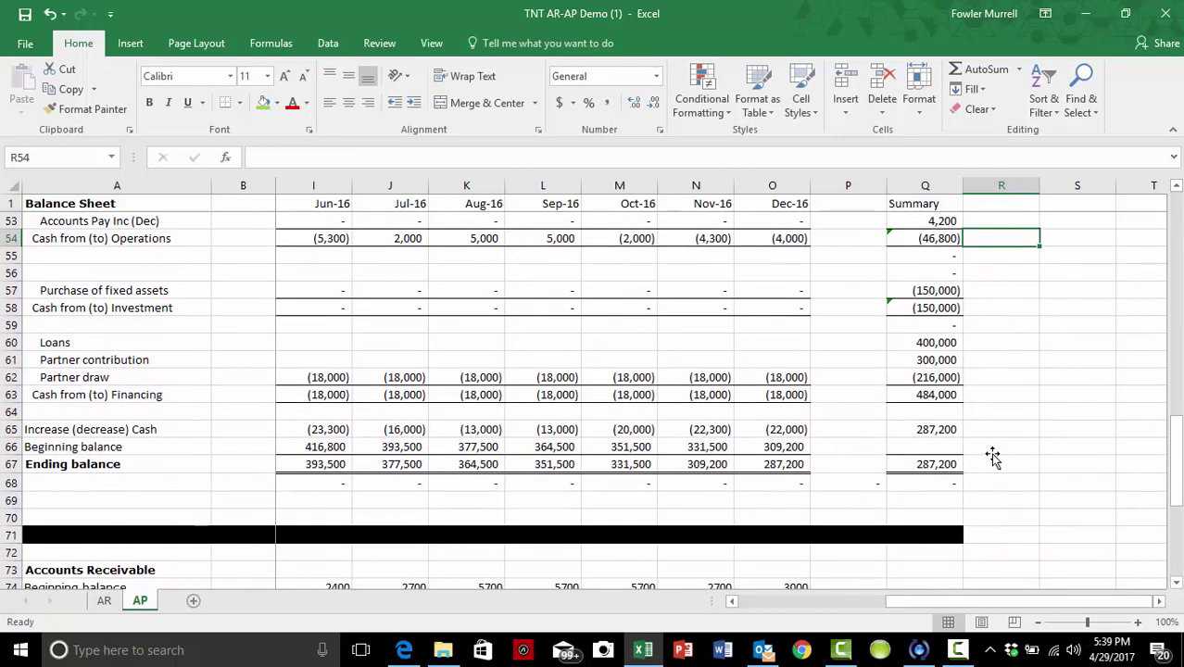
scroll(1000, 459, "up", 17)
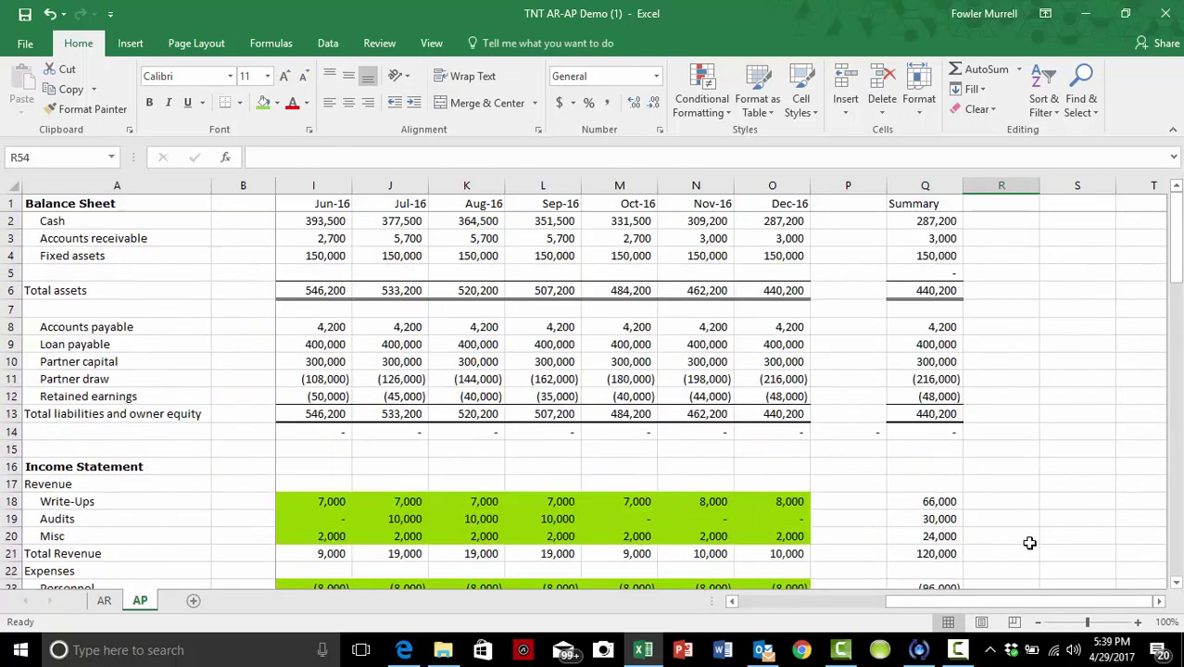
left_click(732, 601)
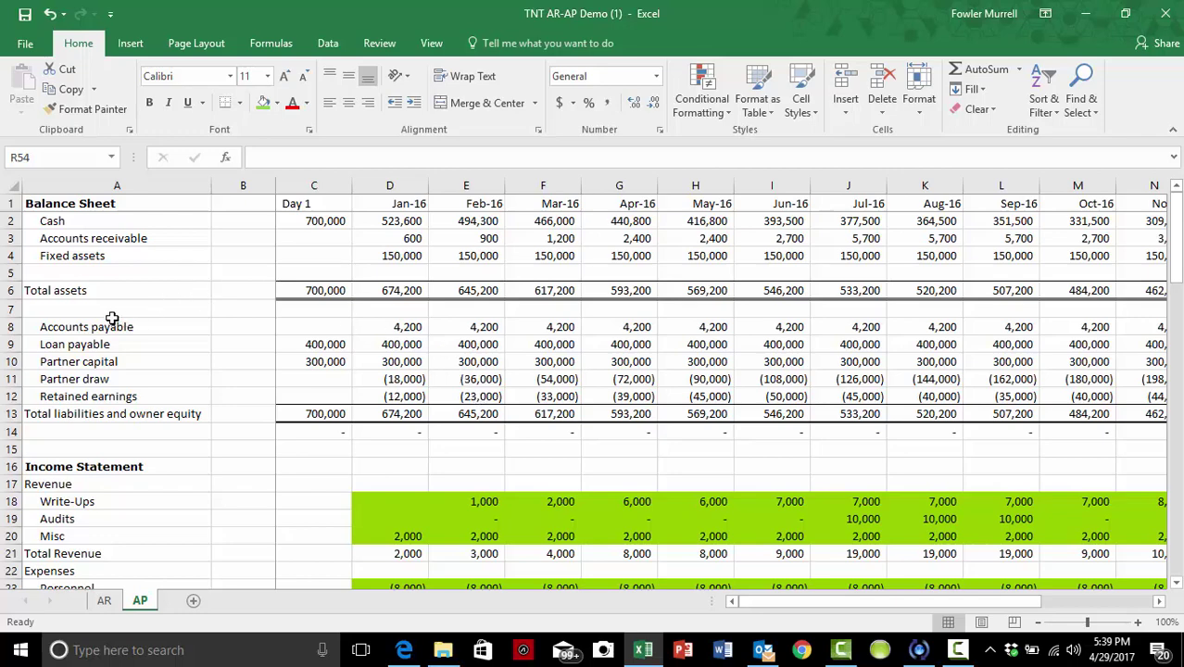
scroll(419, 334, "down", 2)
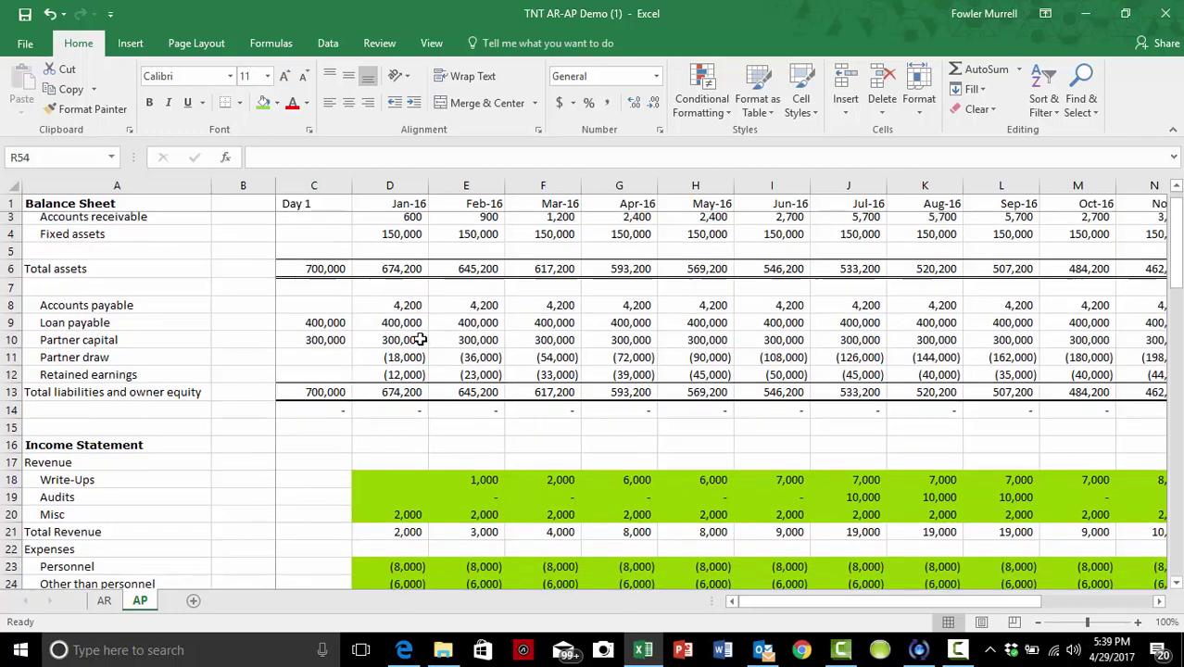
scroll(420, 340, "down", 6)
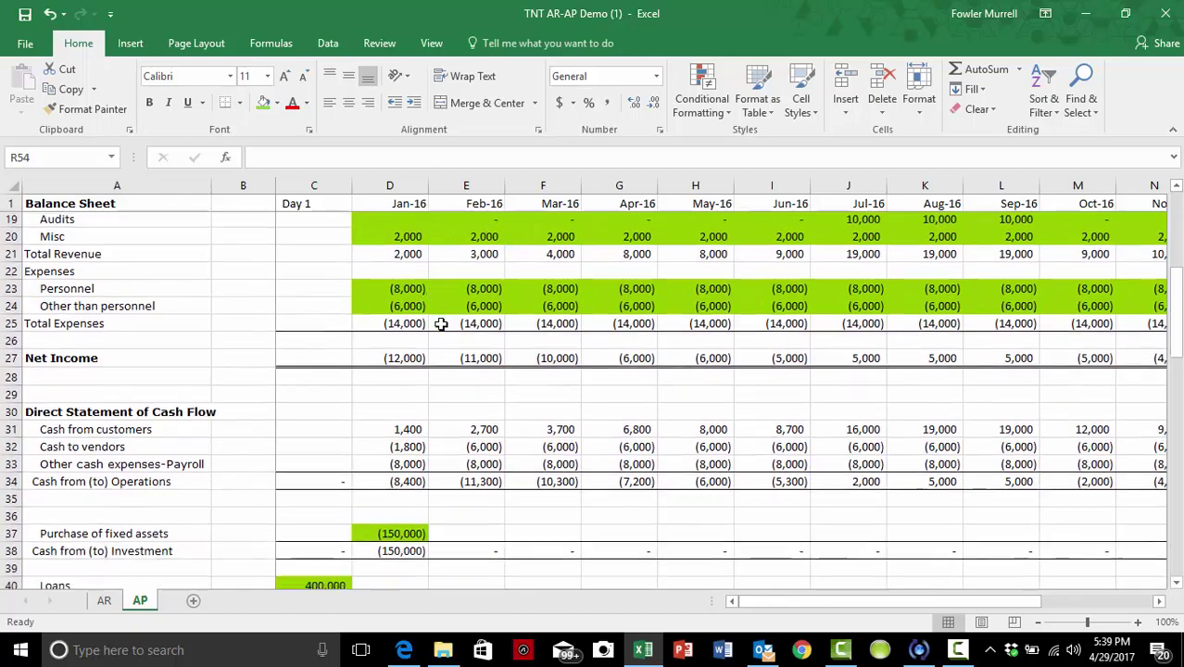
scroll(441, 324, "down", 4)
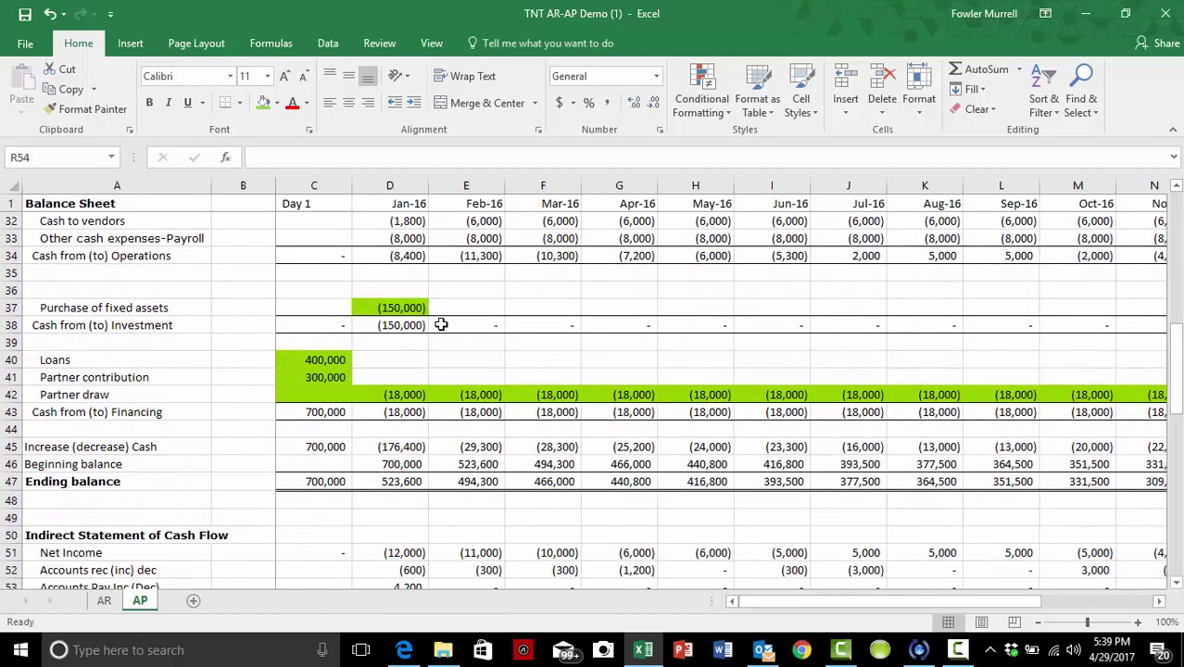
scroll(441, 324, "down", 7)
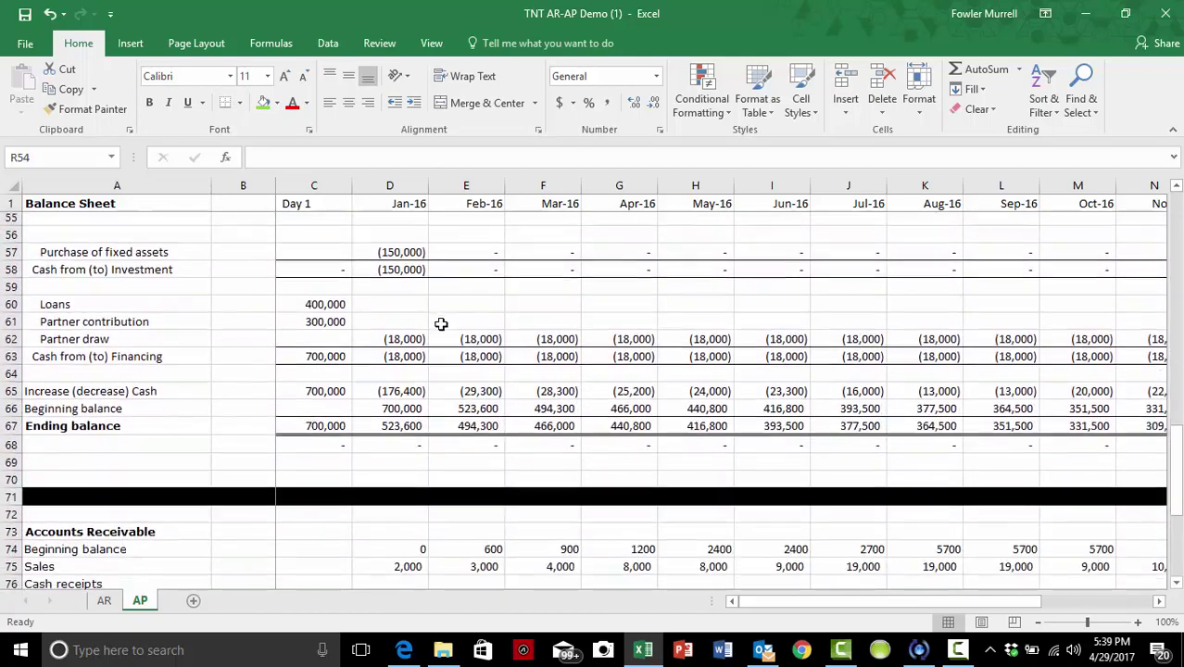
scroll(441, 325, "down", 6)
scroll(441, 325, "up", 2)
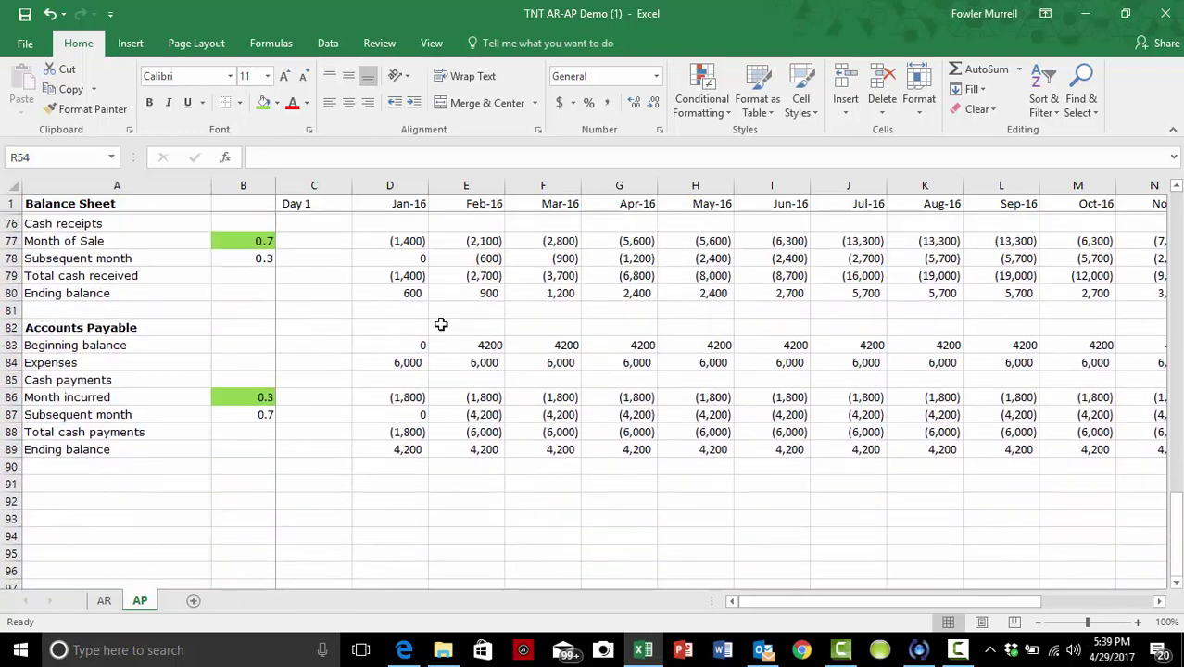